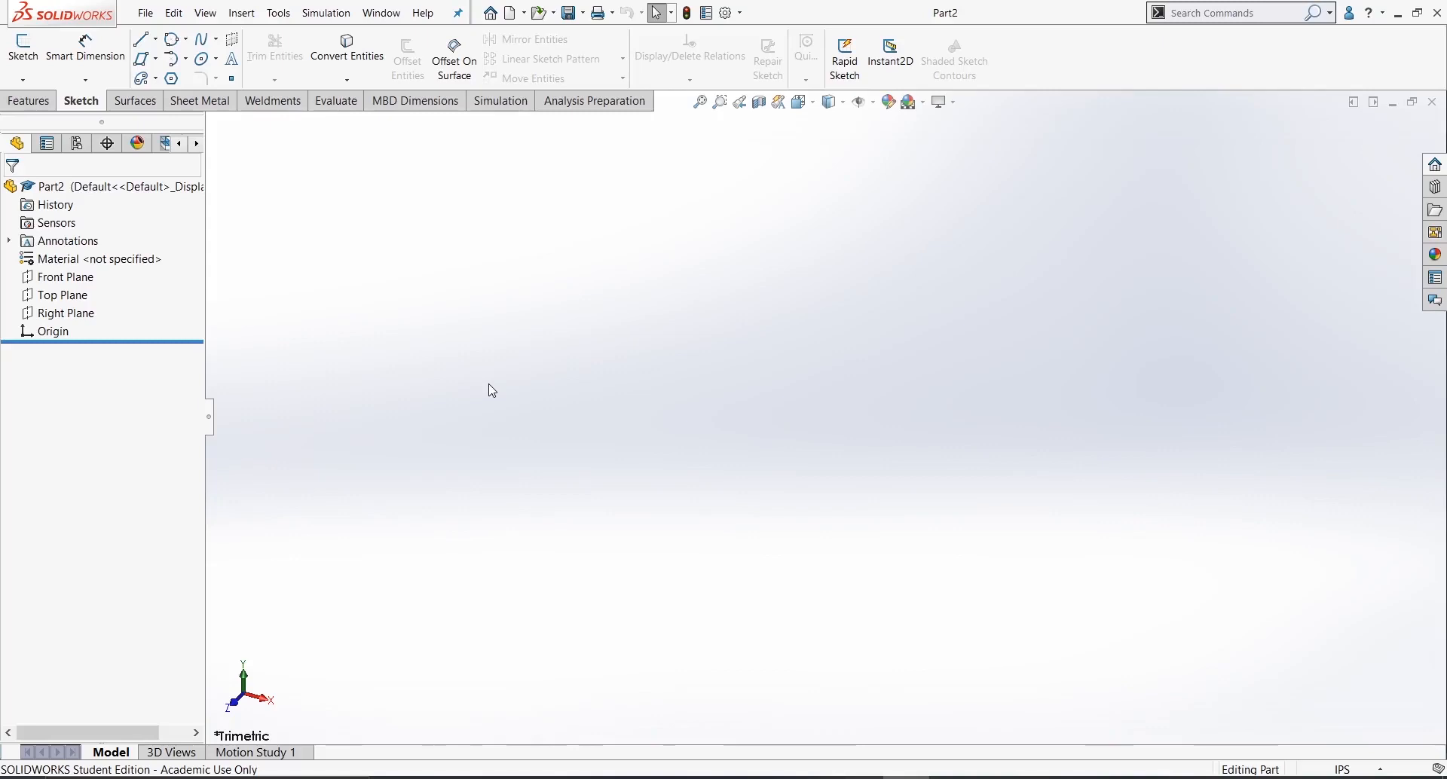
# - Set the new part's unit system to MMGS (millimeter, gram, second)
pyautogui.click(631, 444)
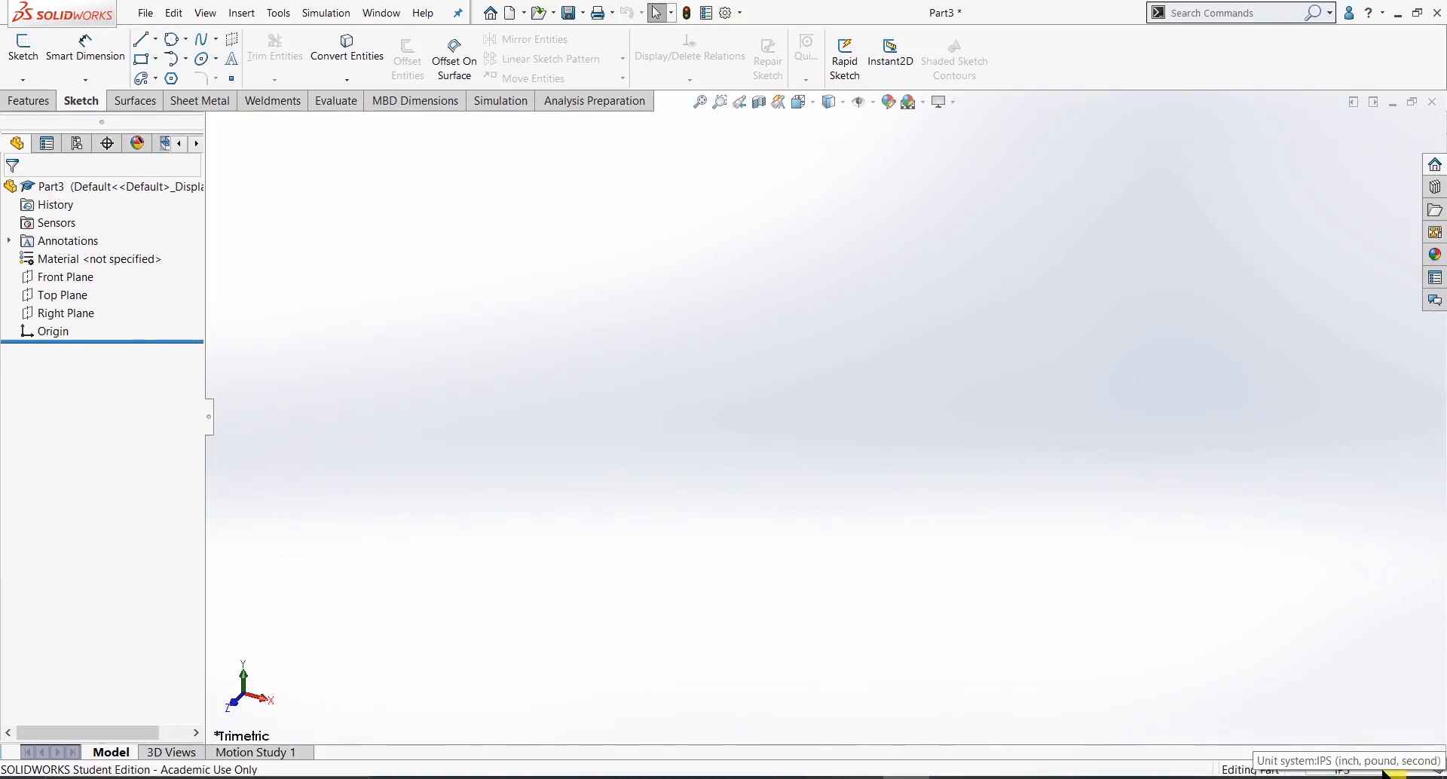
pyautogui.click(1385, 771)
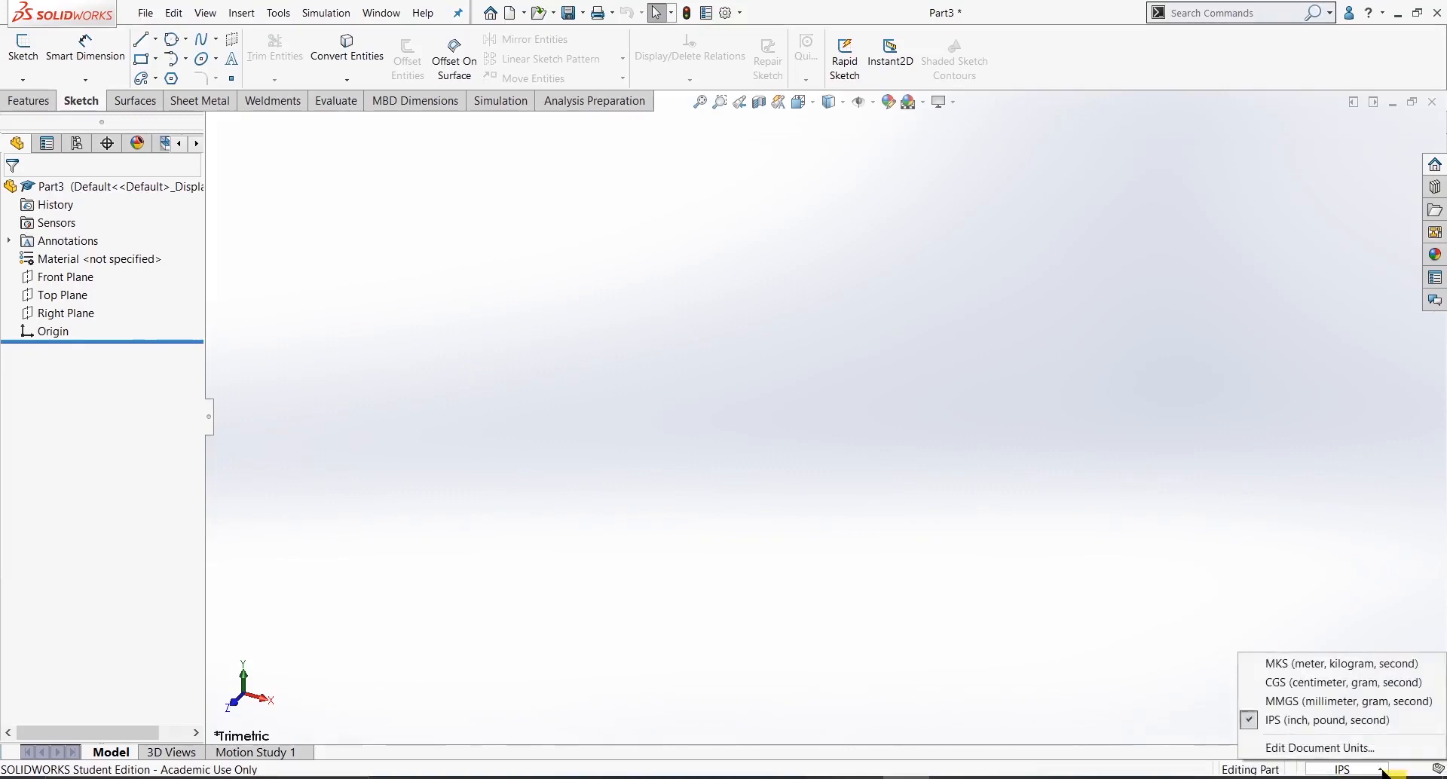
pyautogui.click(1332, 709)
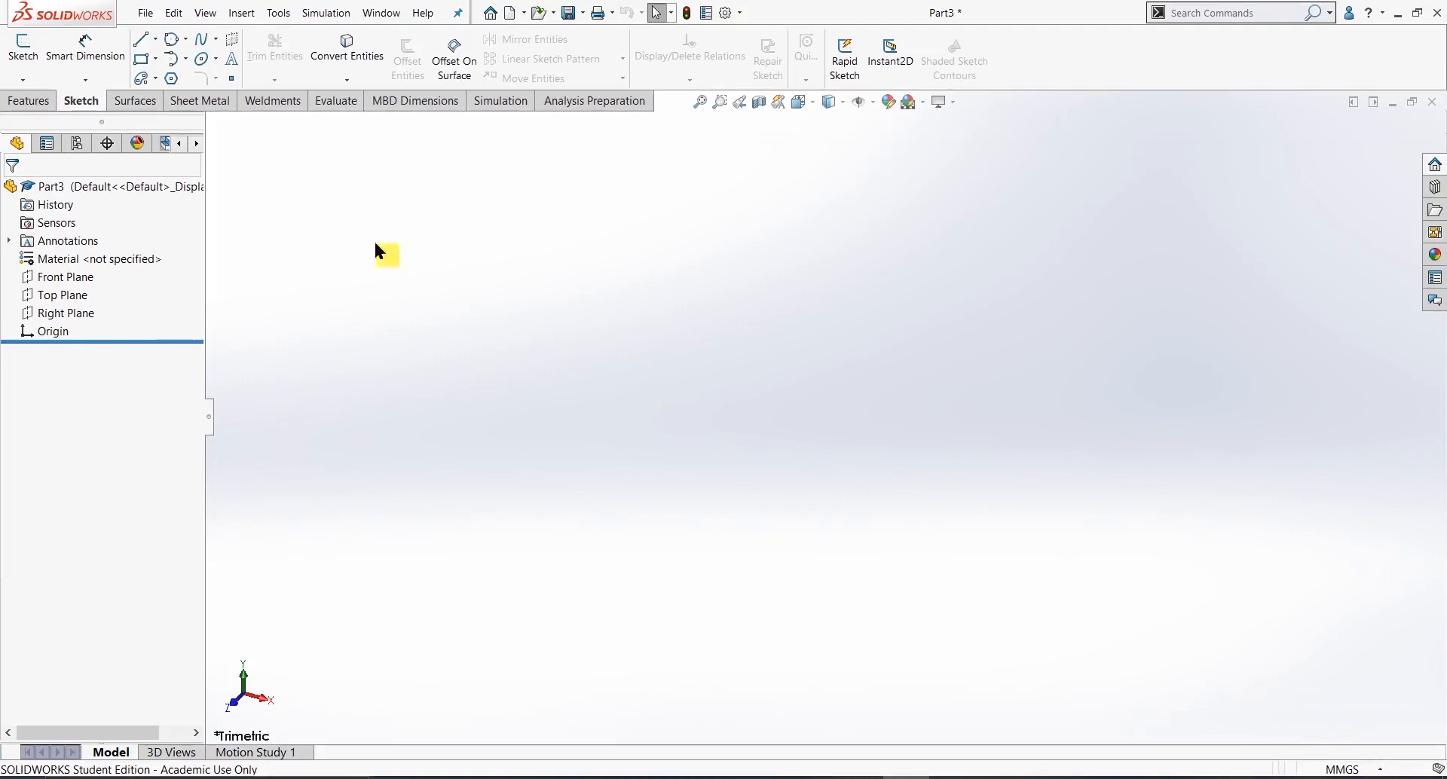
# - Open an empty trial sketch on the Top Plane and exit it
pyautogui.click(21, 66)
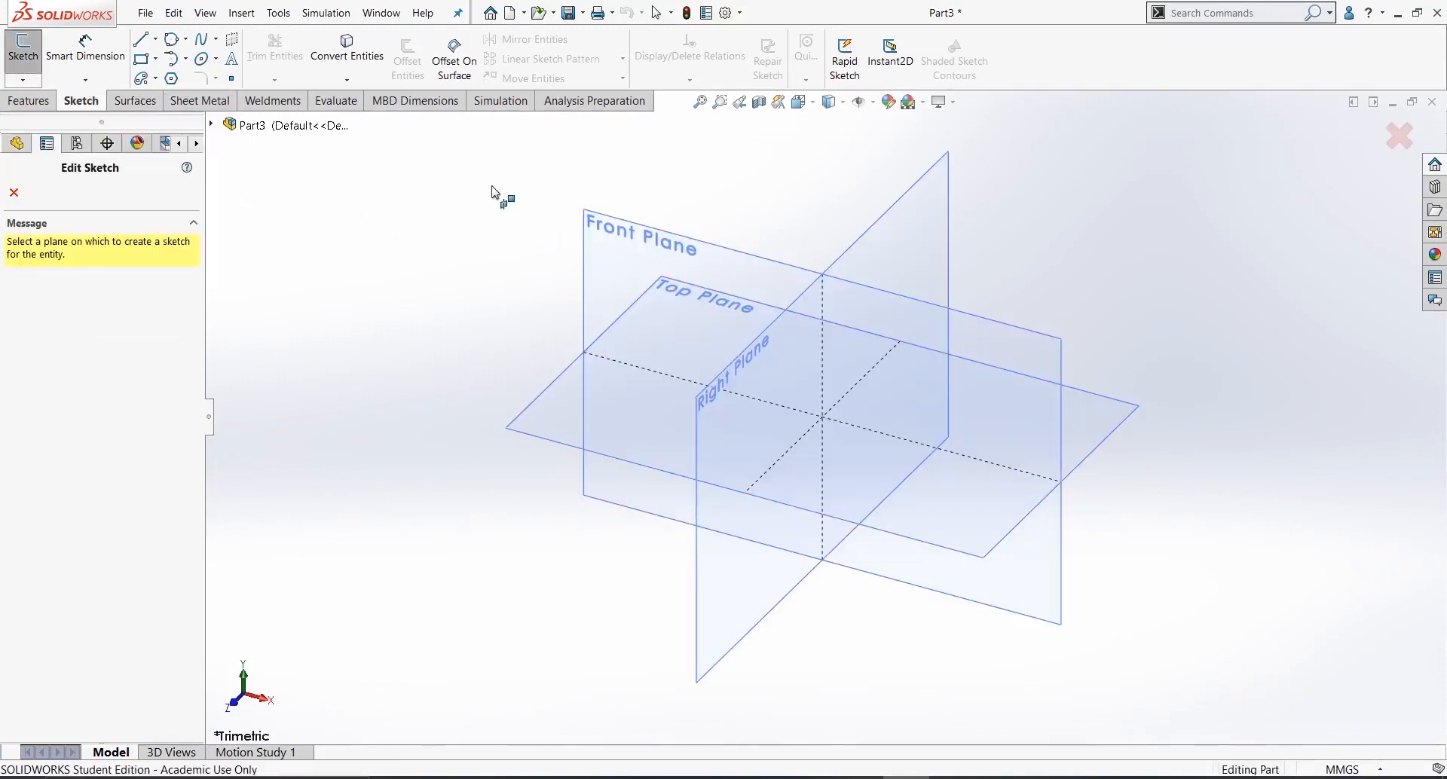
pyautogui.moveTo(508, 245); pyautogui.dragTo(517, 268, button='middle')
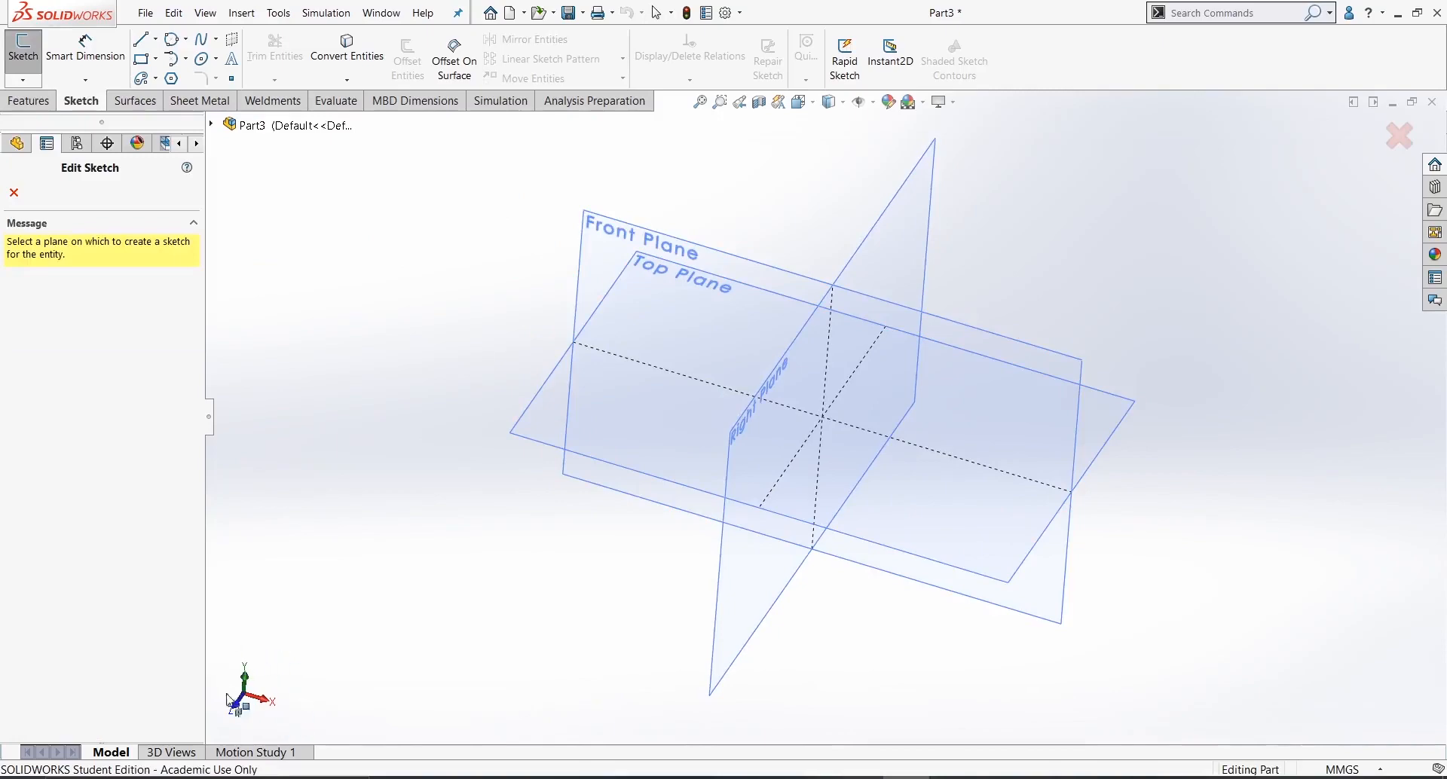
pyautogui.click(551, 441)
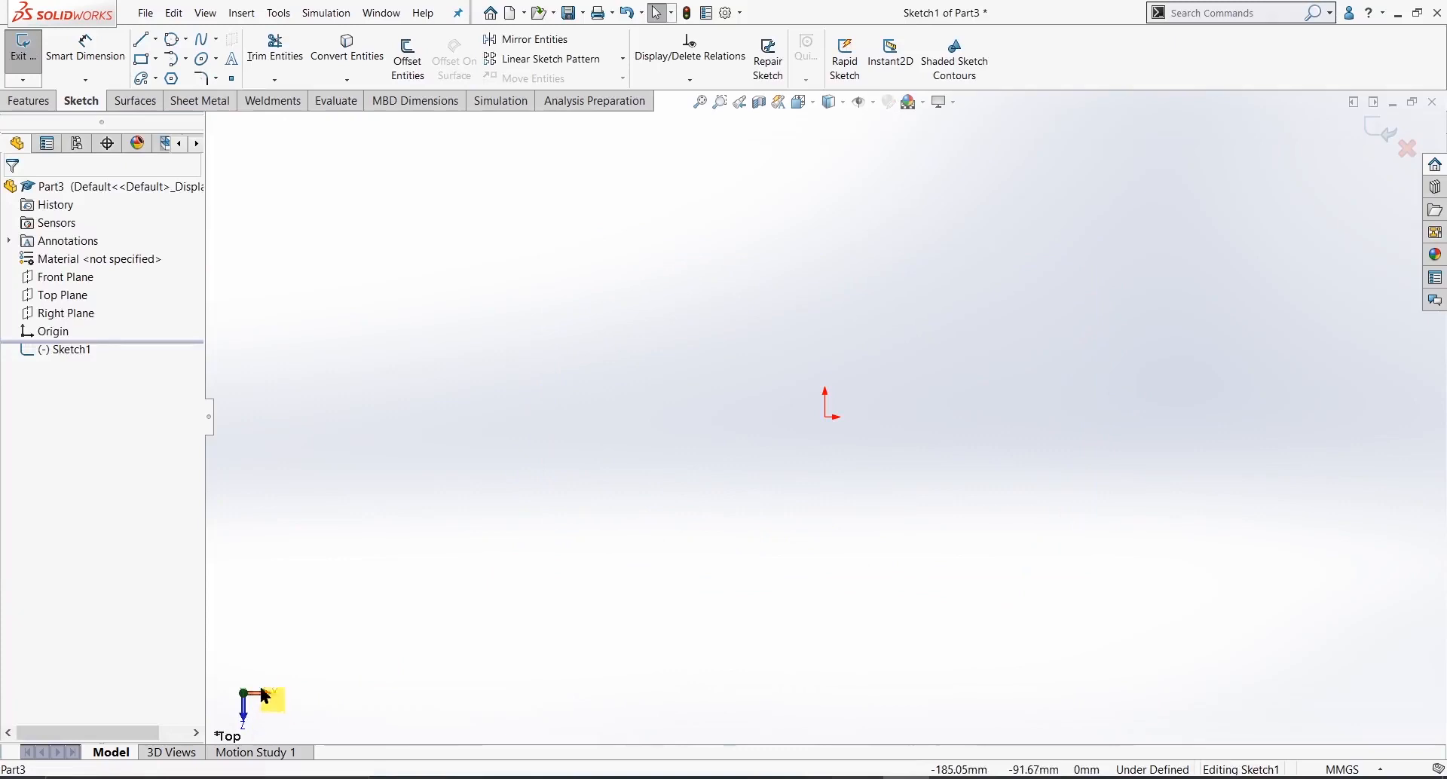
pyautogui.click(24, 64)
# - Open an empty trial sketch on the Right Plane, look at it from several angles, and exit it
pyautogui.click(29, 51)
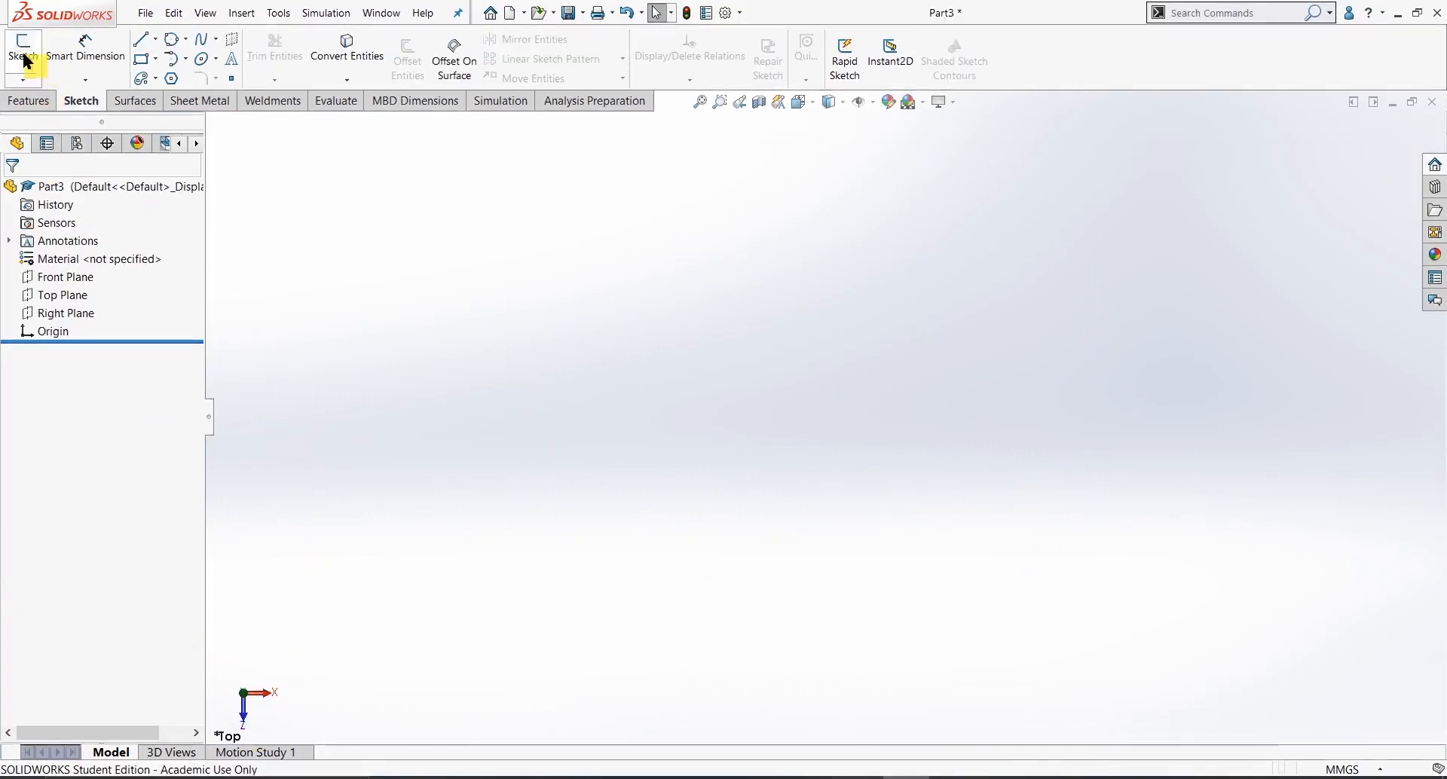
pyautogui.moveTo(807, 233)
pyautogui.mouseDown(button='middle')
pyautogui.moveTo(613, 223)
pyautogui.moveTo(684, 229)
pyautogui.mouseUp(button='middle')
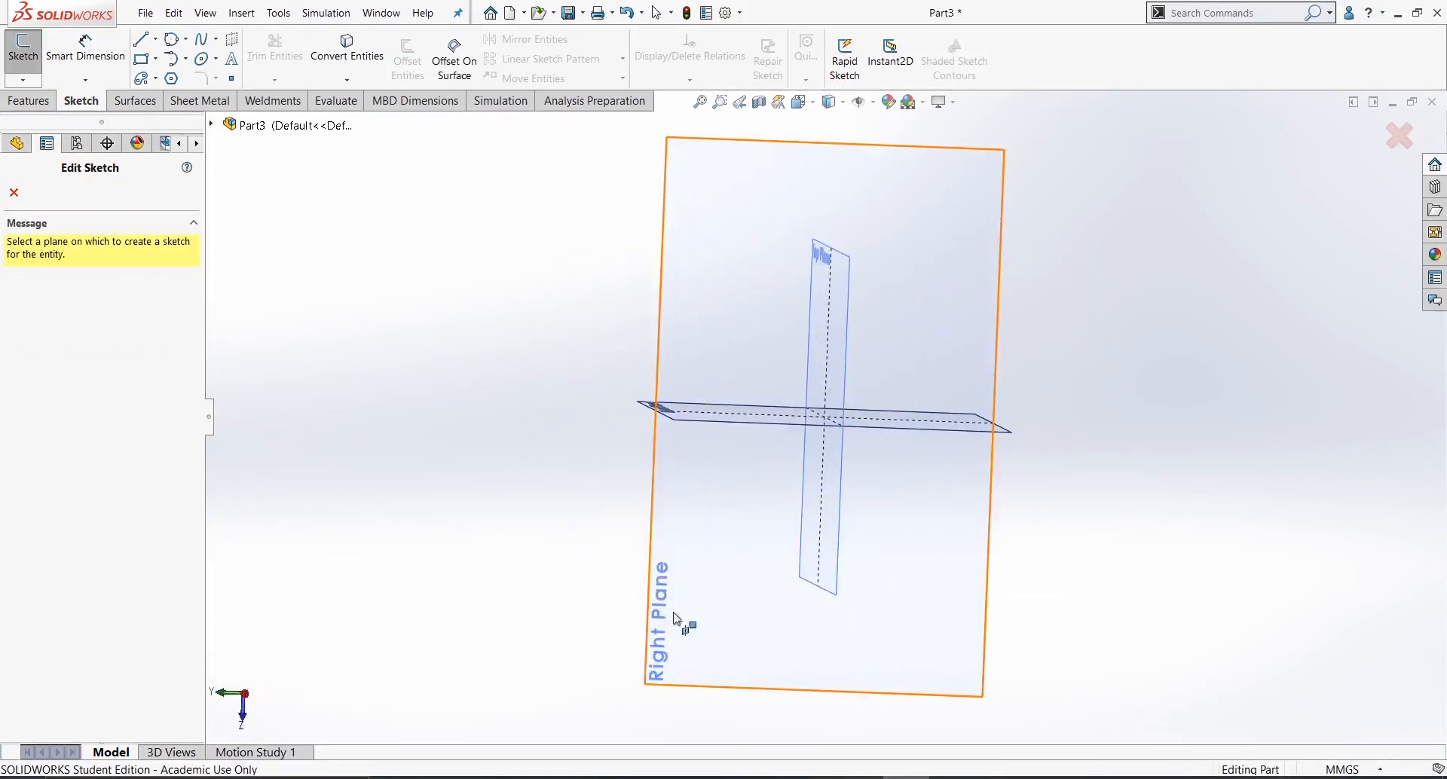
pyautogui.click(690, 562)
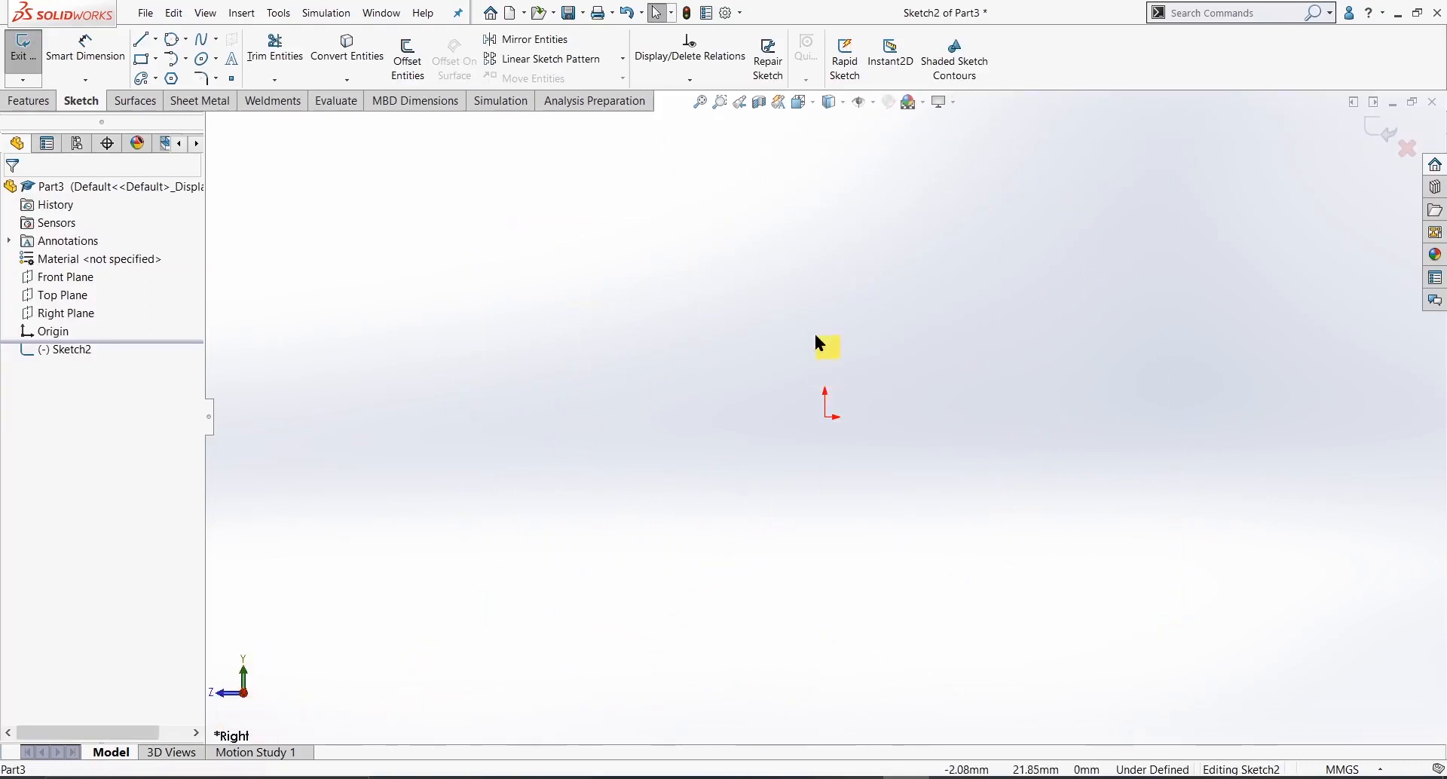
pyautogui.moveTo(816, 334); pyautogui.dragTo(862, 386, button='middle')
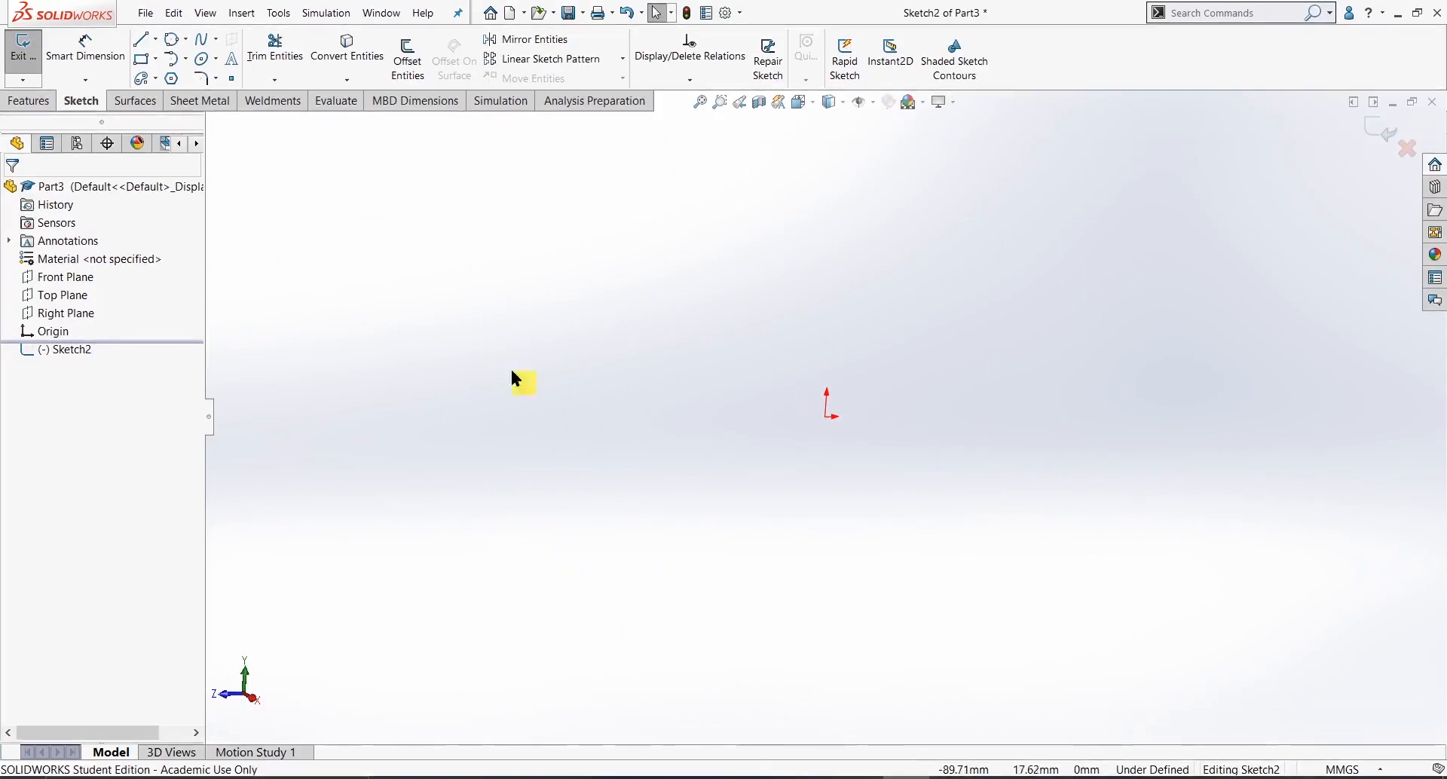
pyautogui.moveTo(816, 332); pyautogui.dragTo(679, 656, button='middle')
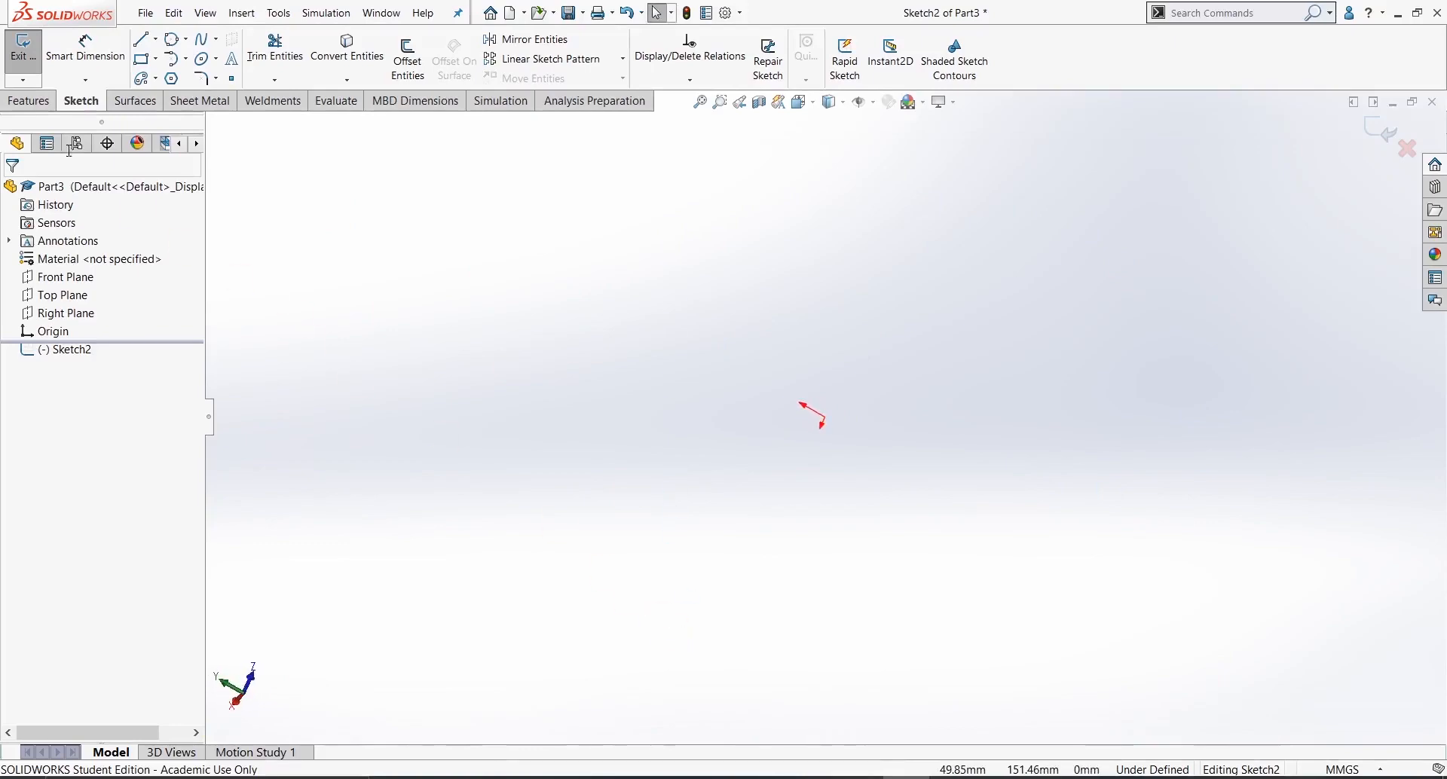
pyautogui.click(24, 47)
# - Start a sketch on the Top Plane
pyautogui.click(23, 50)
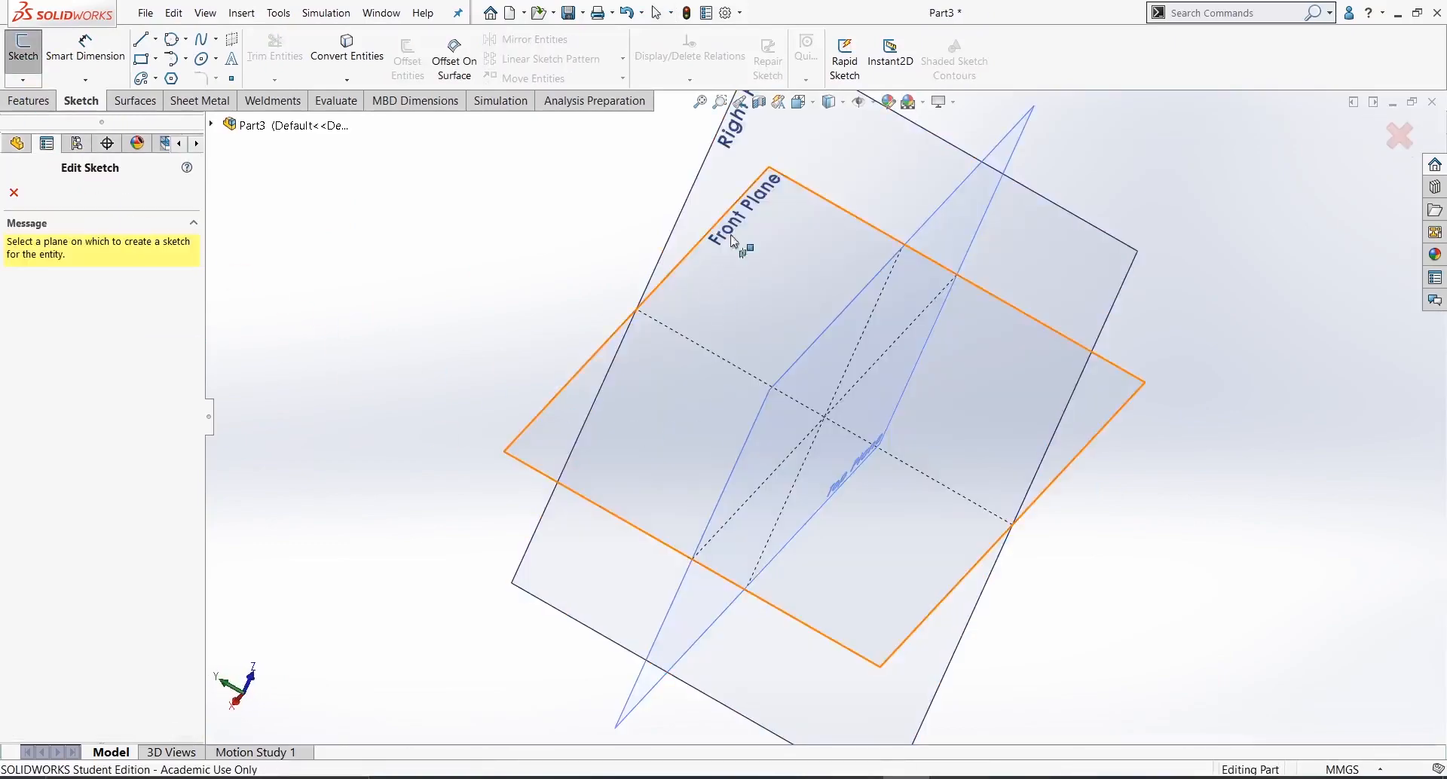
pyautogui.moveTo(892, 216); pyautogui.dragTo(827, 278, button='middle')
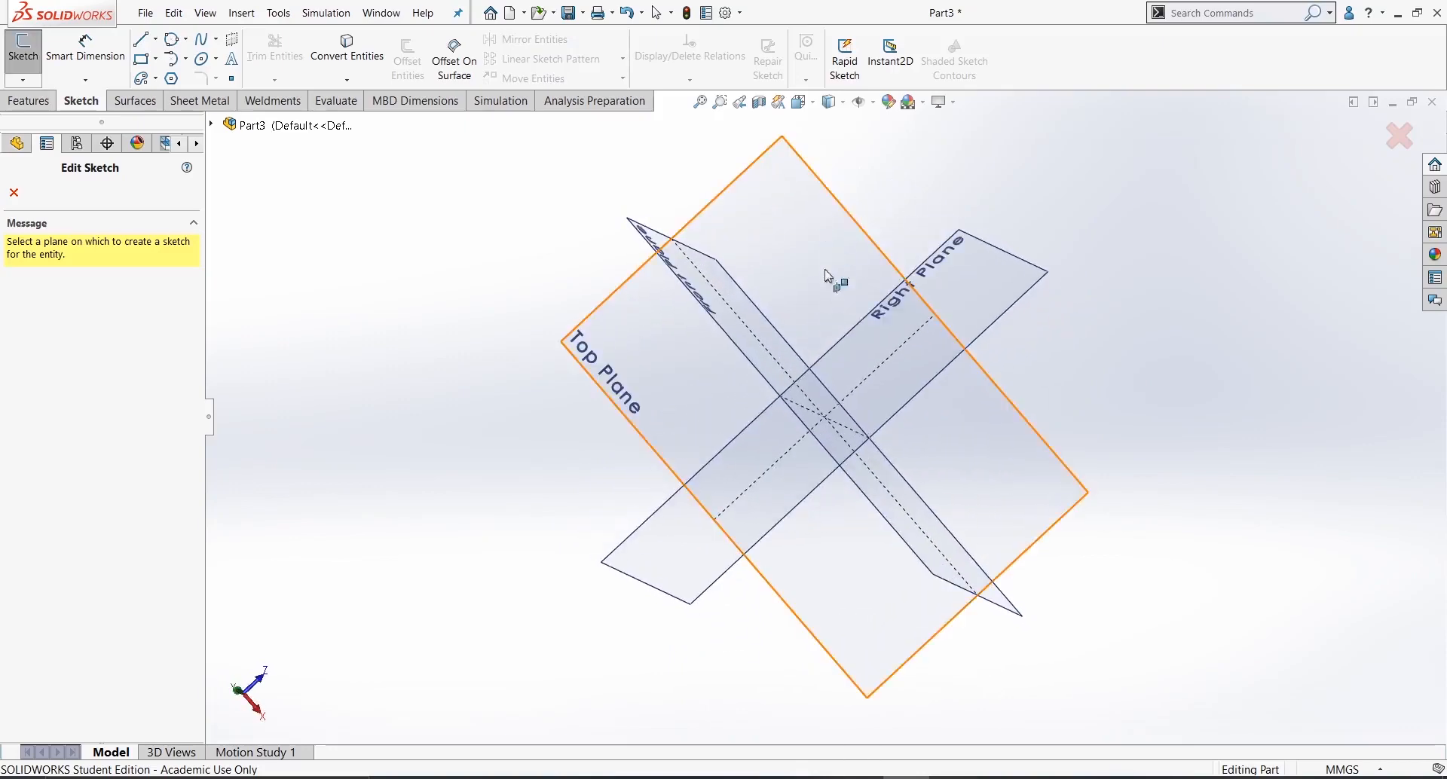
pyautogui.click(650, 401)
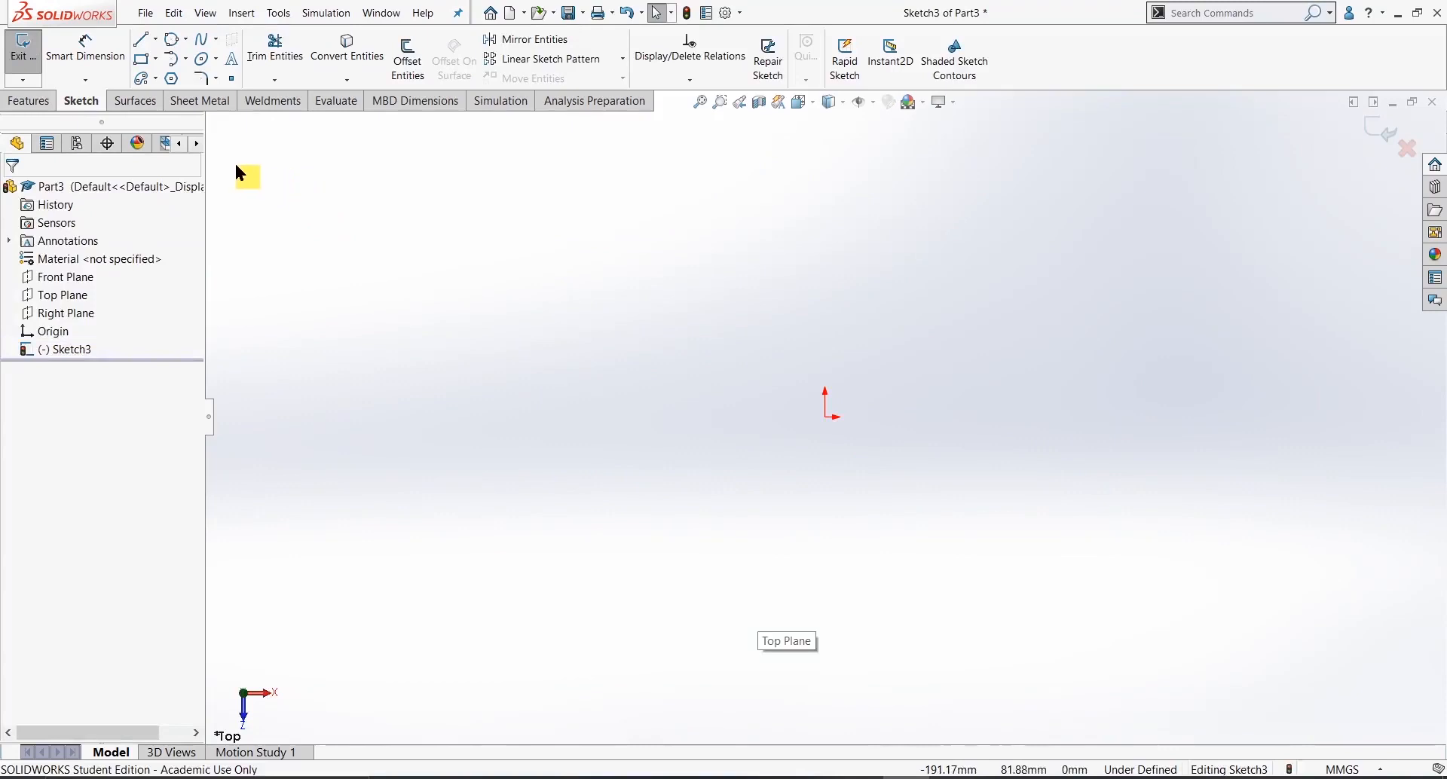
# - Sketch a corner rectangle from the origin, about 120 mm wide and 61 mm high, extending up and to the right
pyautogui.click(155, 58)
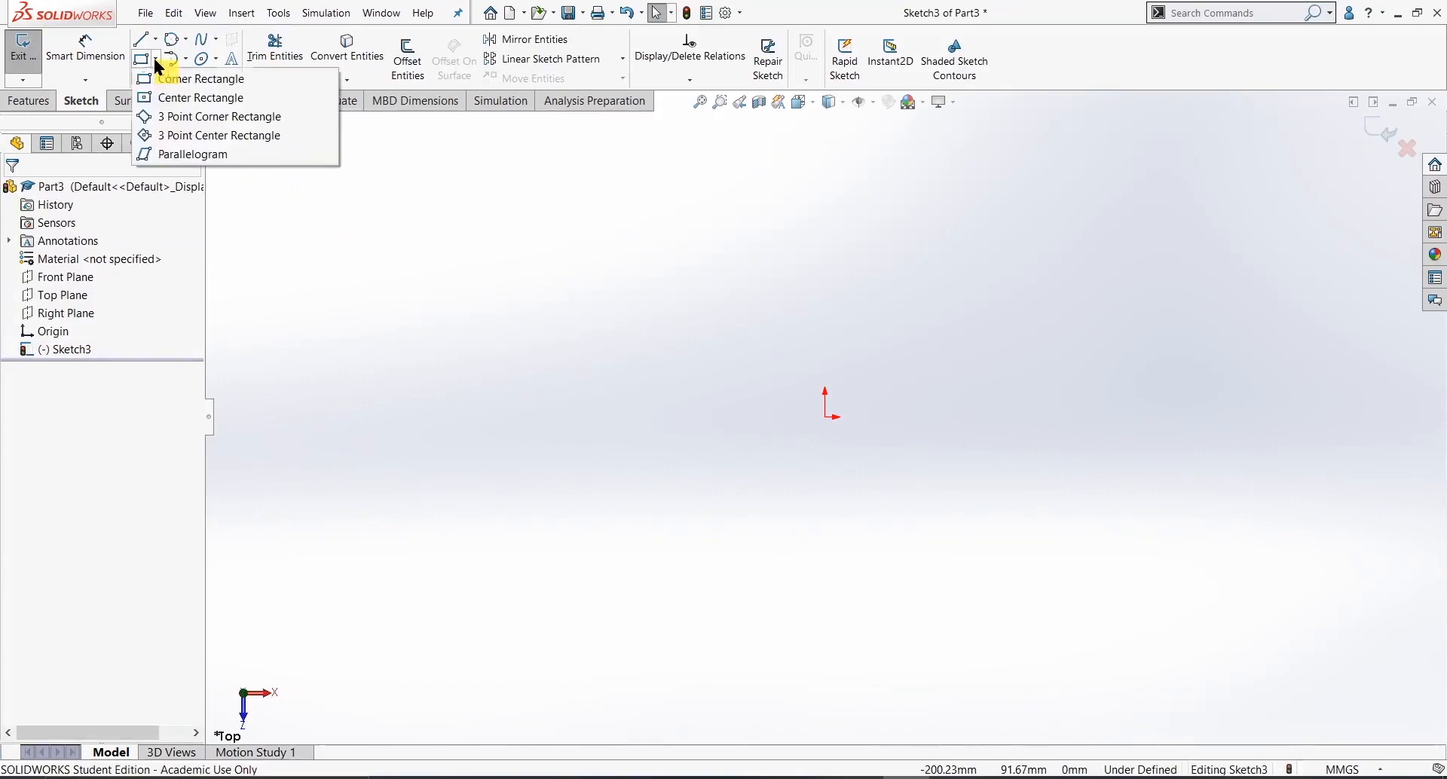
pyautogui.click(194, 82)
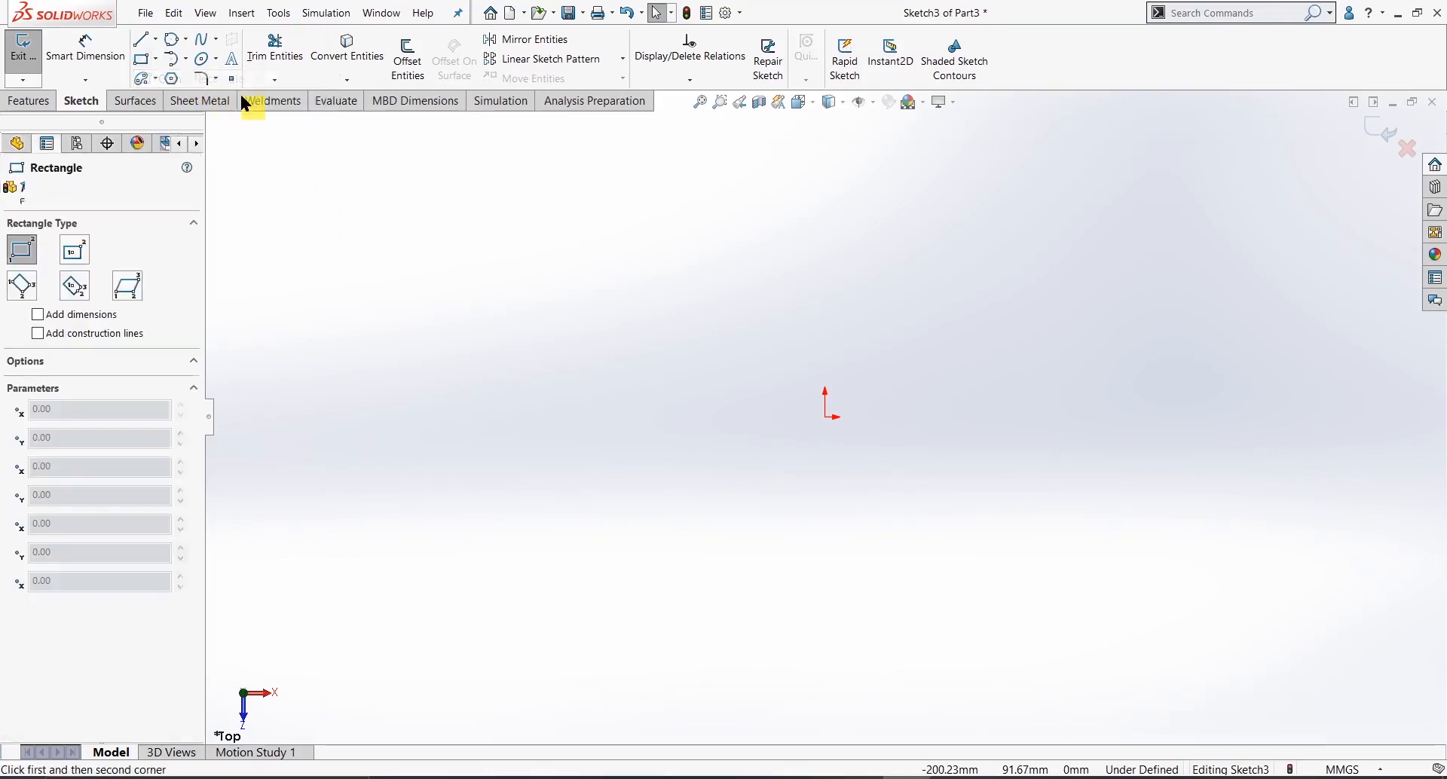
pyautogui.click(827, 416)
pyautogui.click(1194, 228)
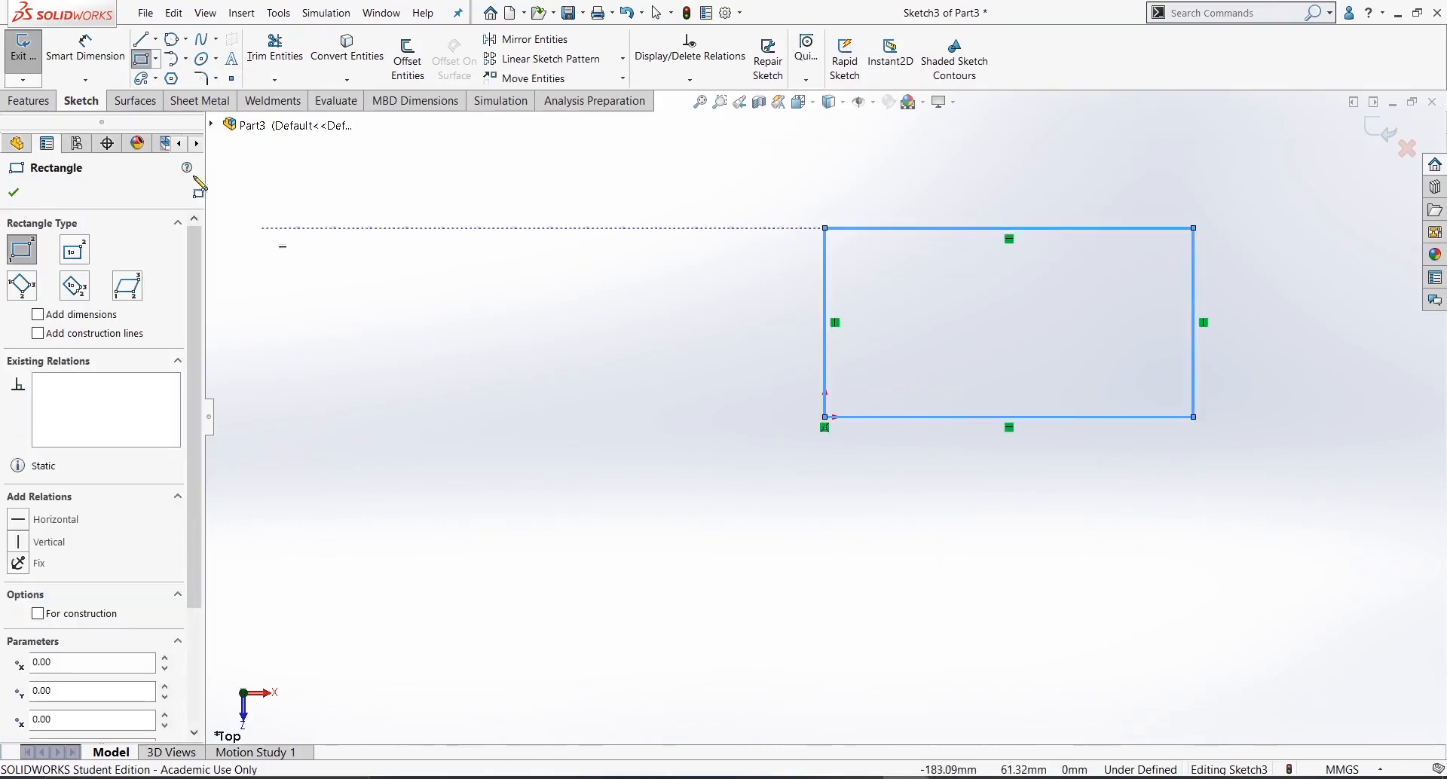
# - Sketch a center rectangle of about 106 by 69 mm, centred on the first rectangle's upper-left corner
pyautogui.click(156, 58)
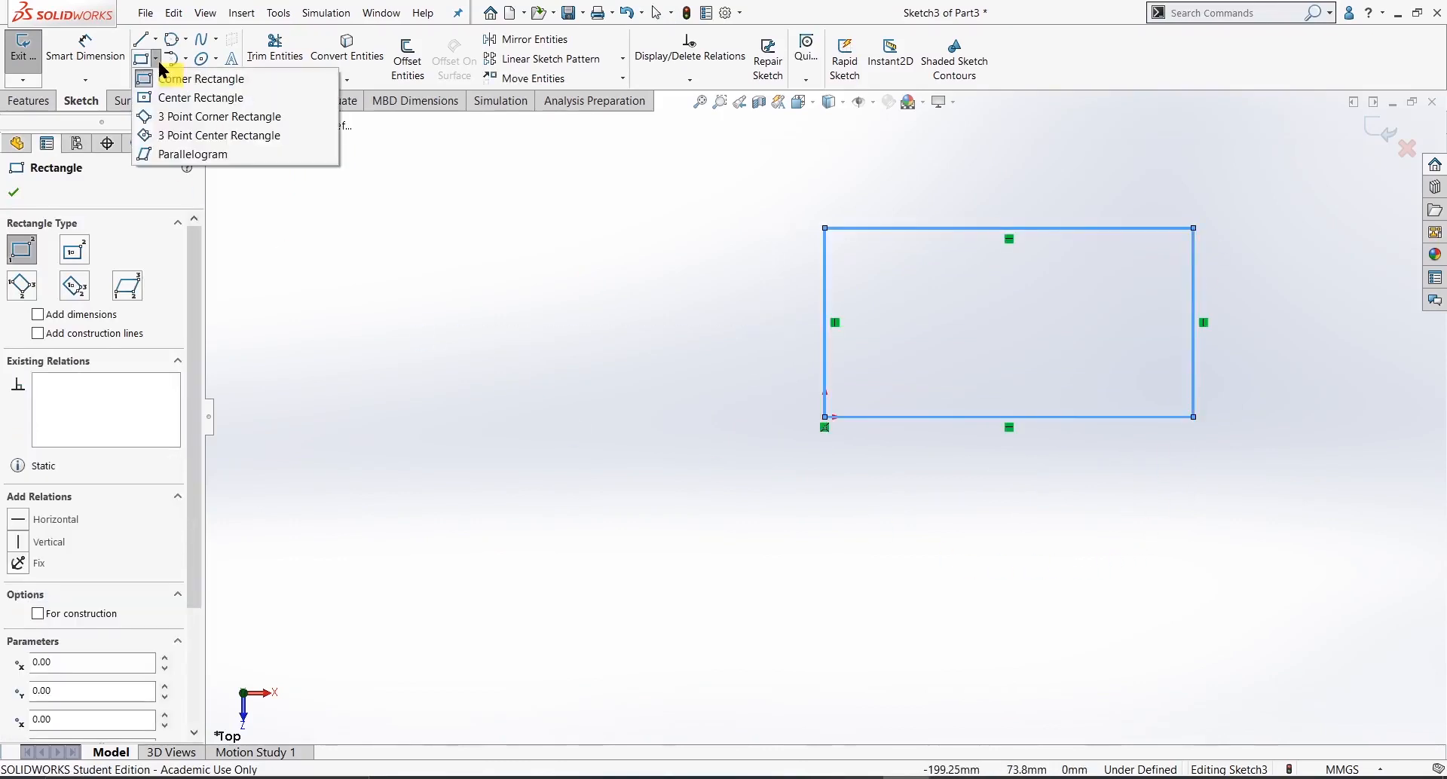
pyautogui.click(220, 99)
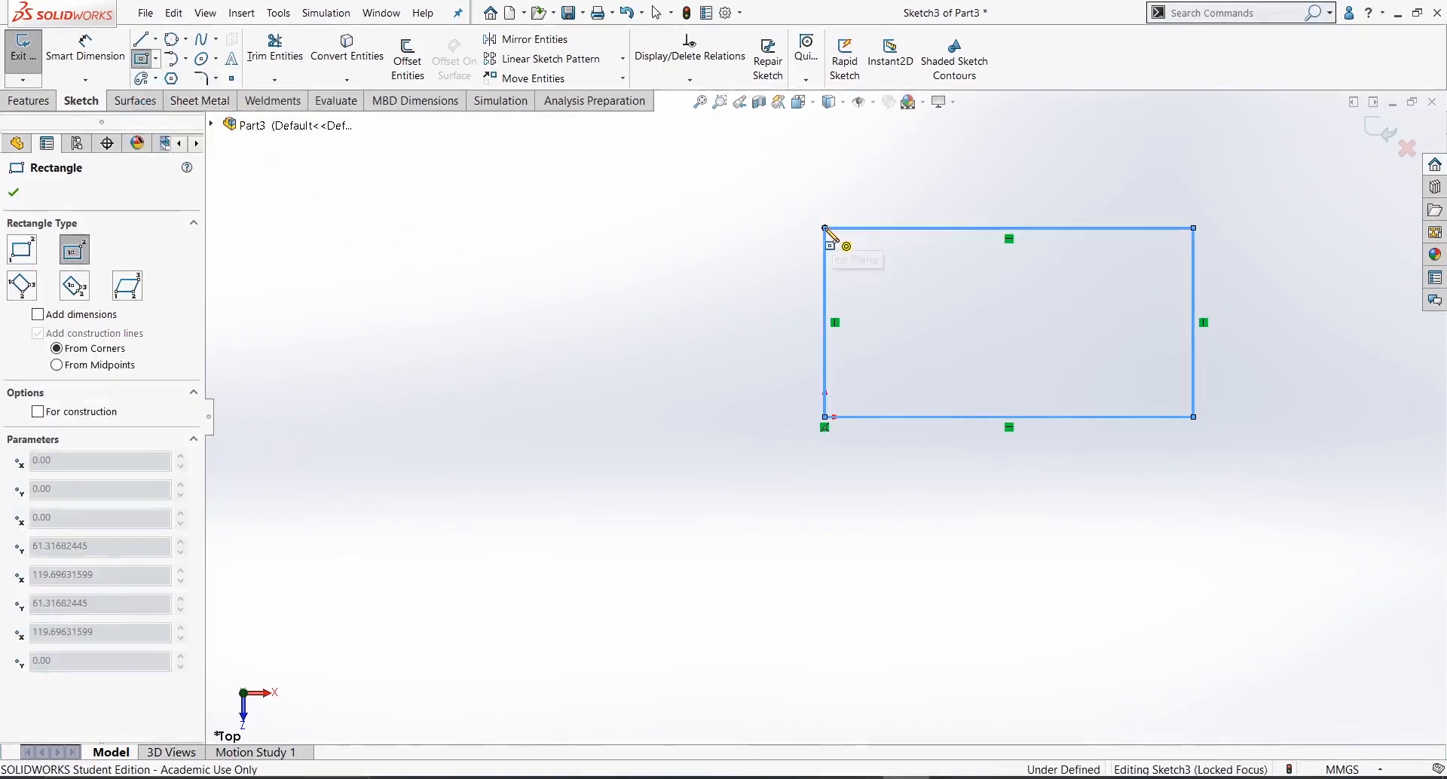
pyautogui.click(825, 228)
pyautogui.click(663, 335)
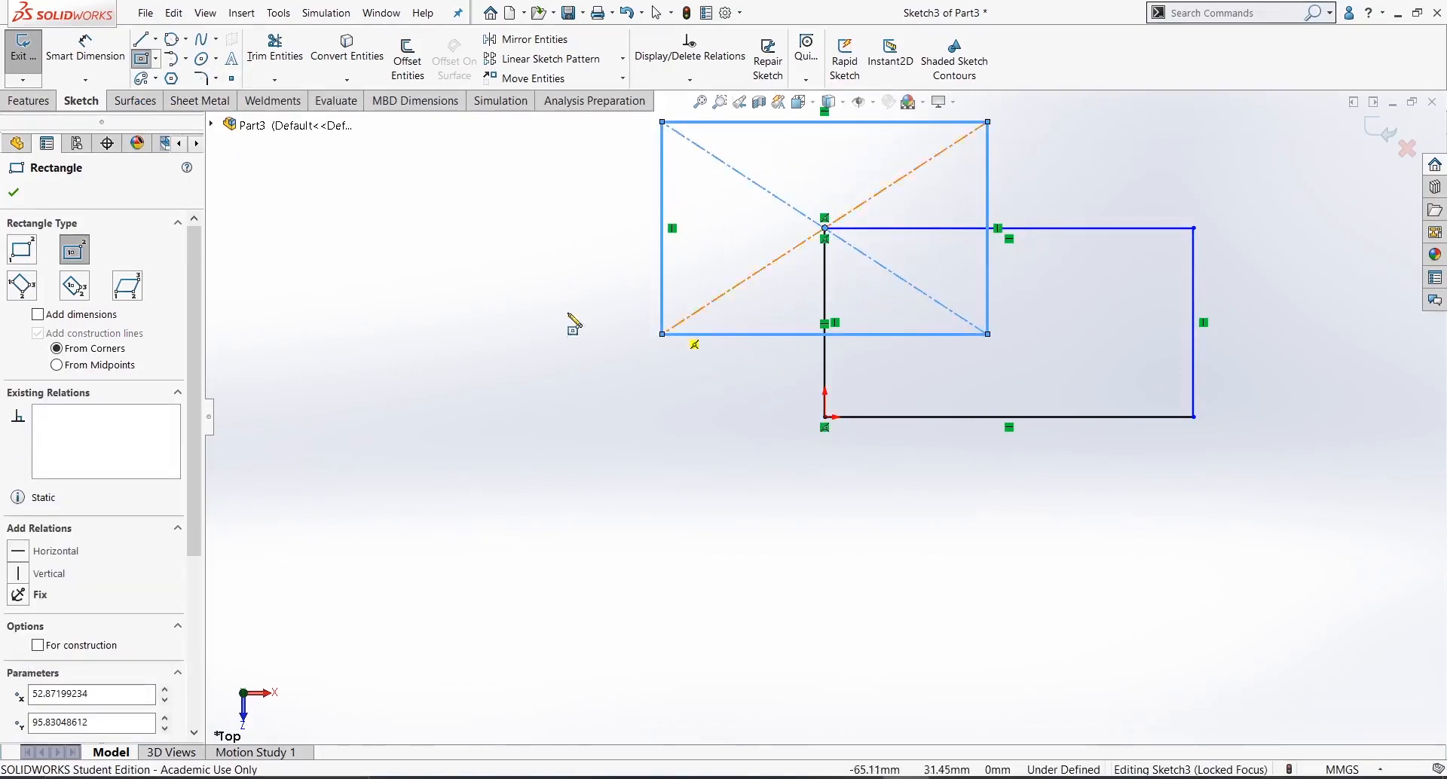
# - Sketch a 3 point corner rectangle of about 88 by 58 mm to the left of the other two rectangles
pyautogui.click(156, 59)
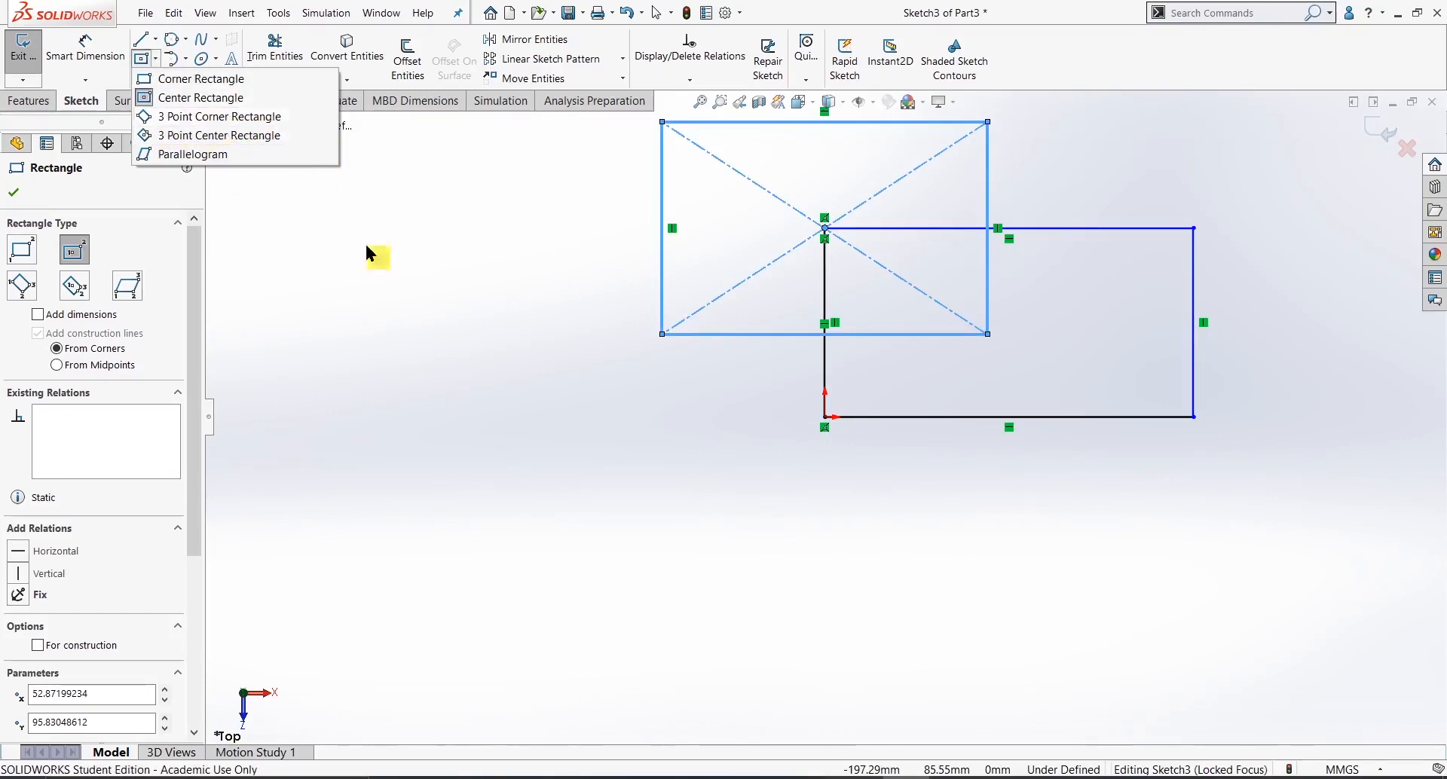
pyautogui.click(25, 293)
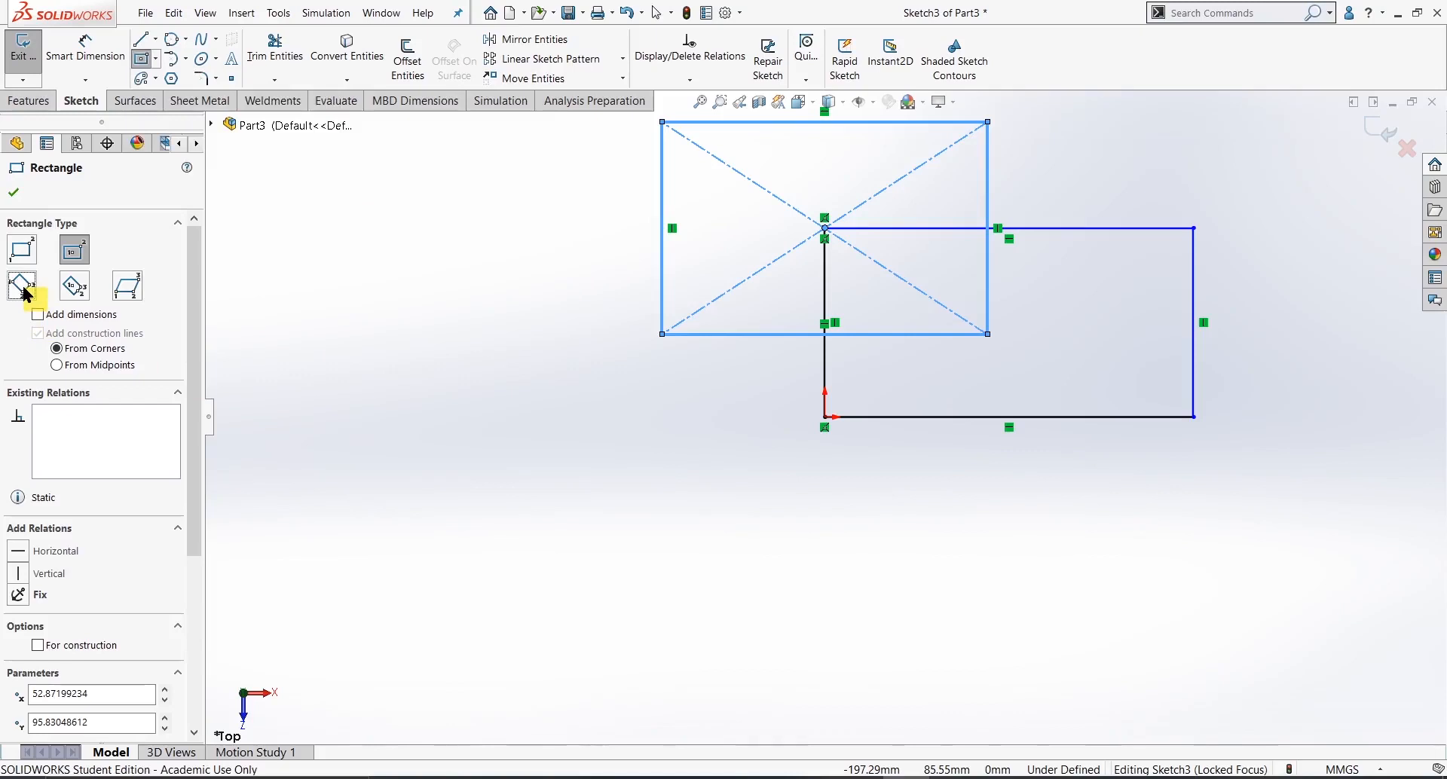
pyautogui.click(23, 291)
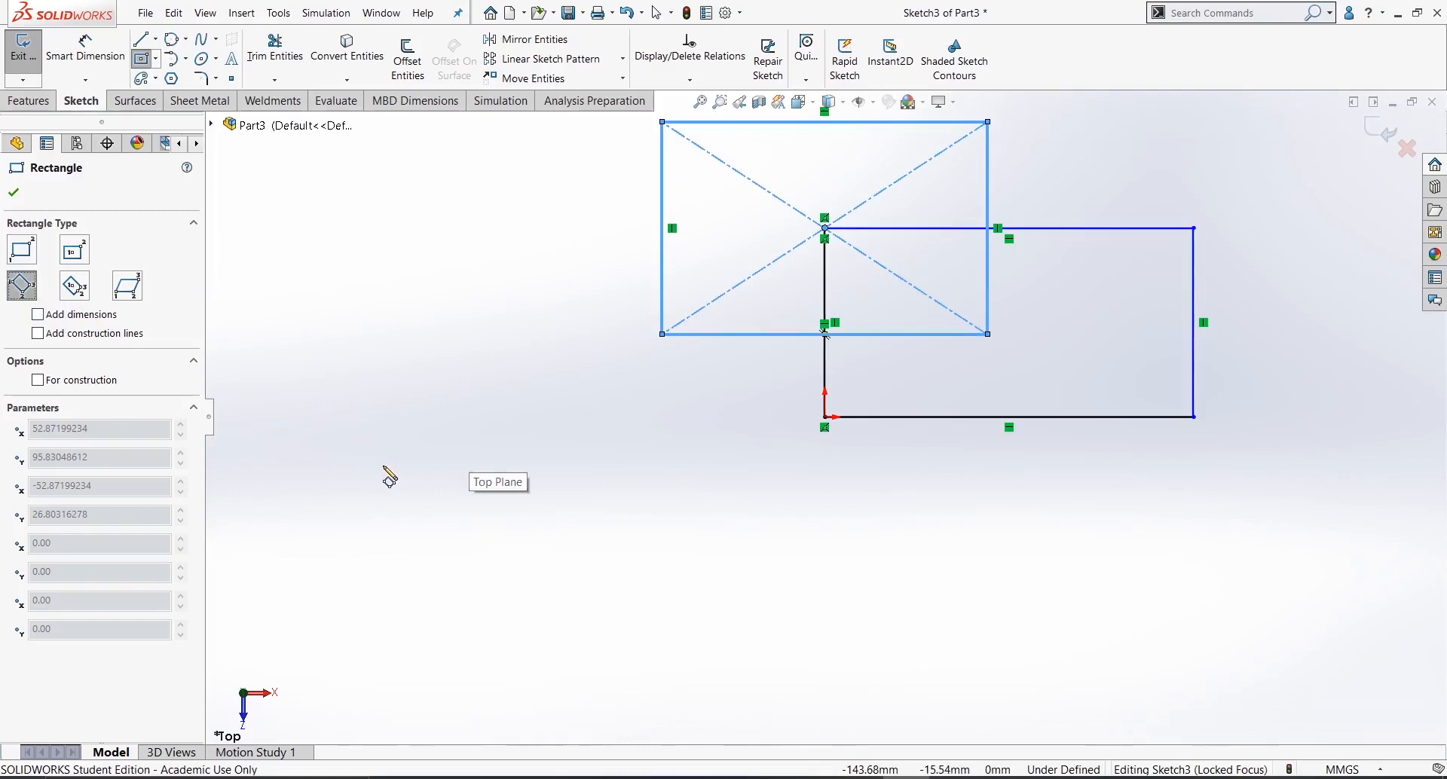
pyautogui.click(353, 445)
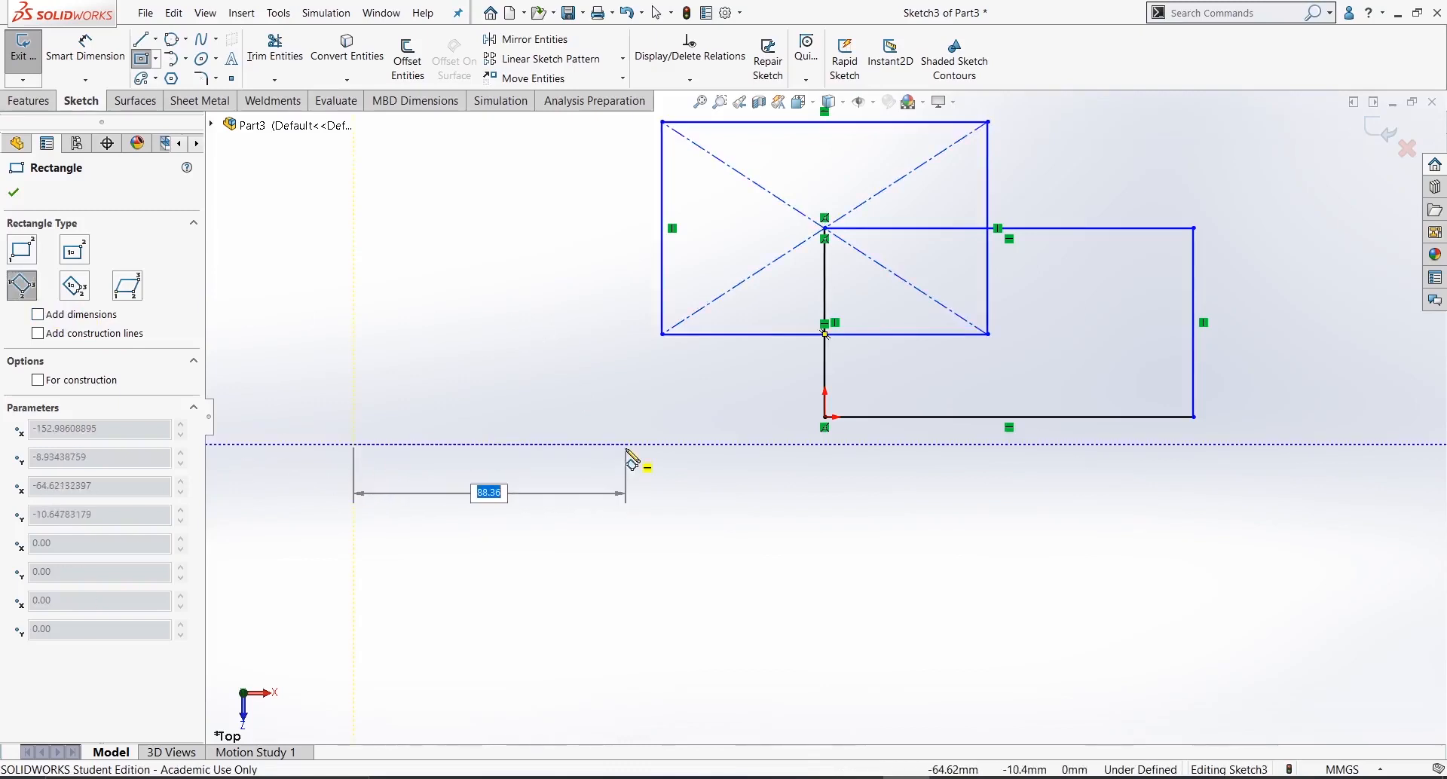
pyautogui.click(626, 445)
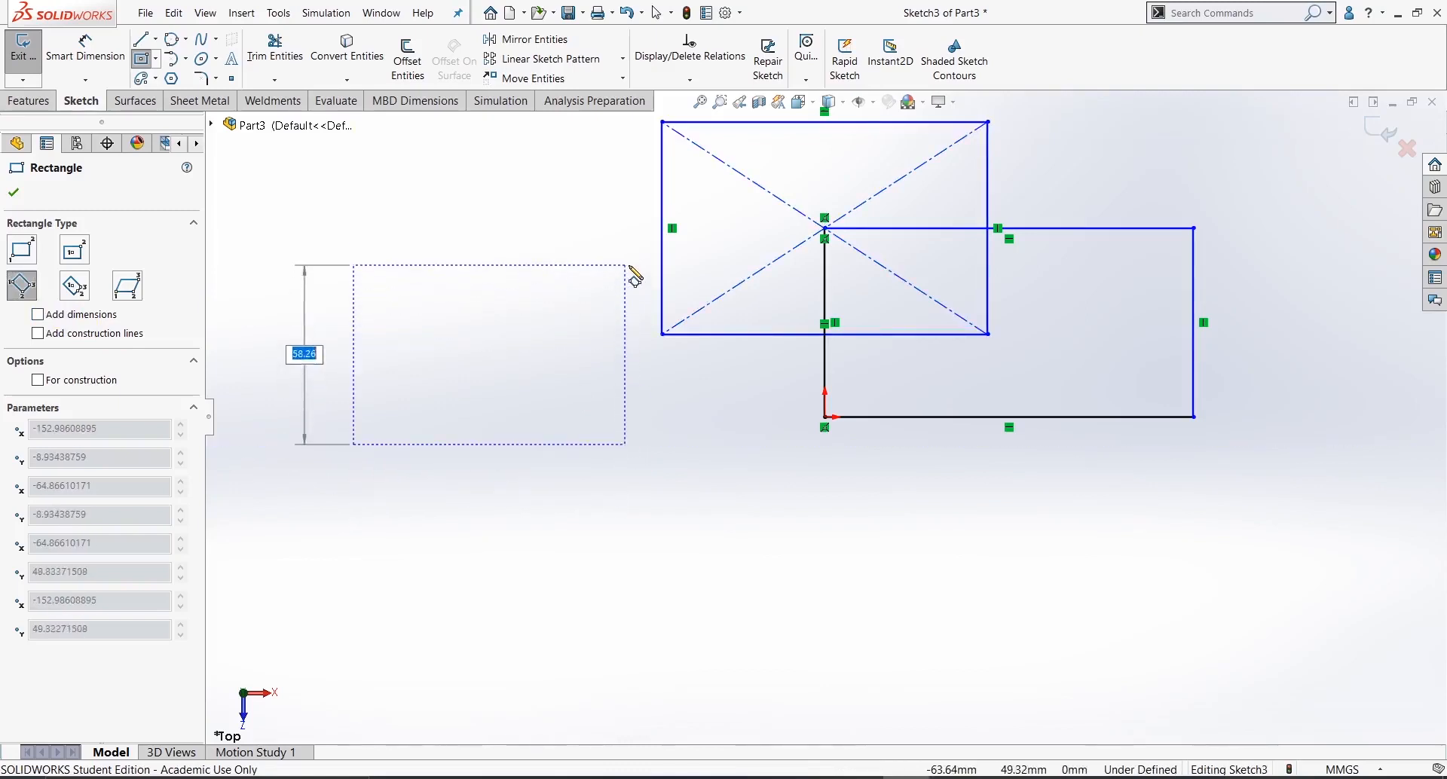
pyautogui.click(636, 329)
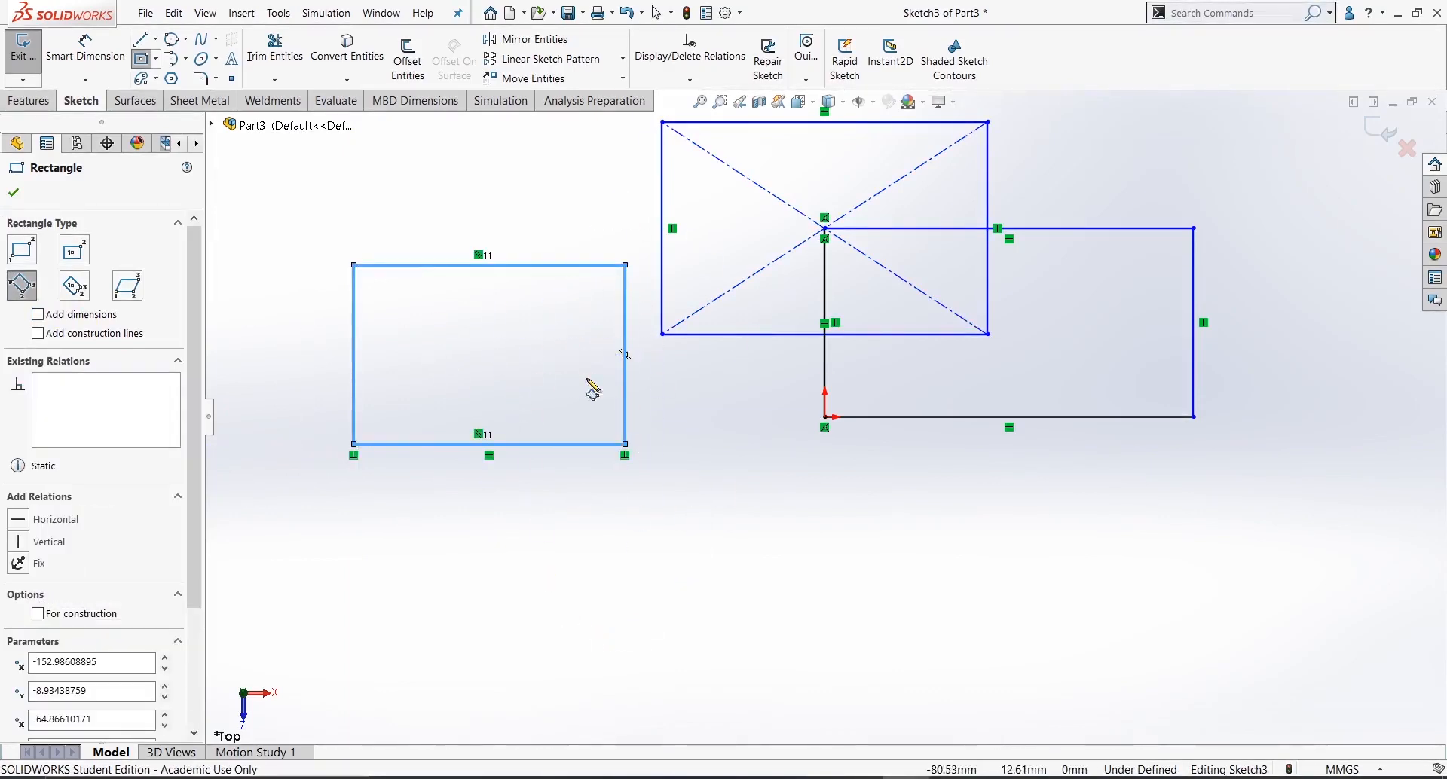
# - Delete all three rectangles from the sketch
pyautogui.press('z')
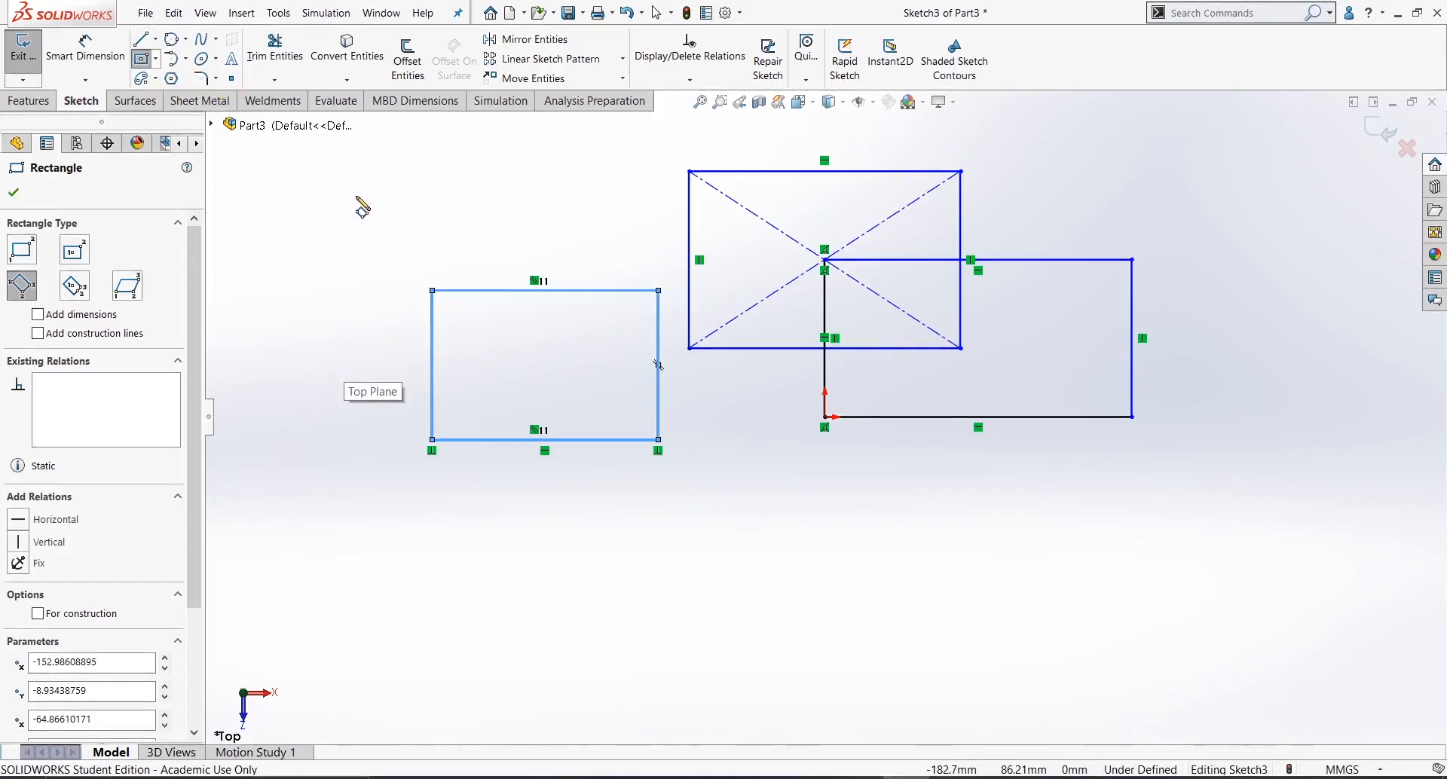
pyautogui.press('Escape')
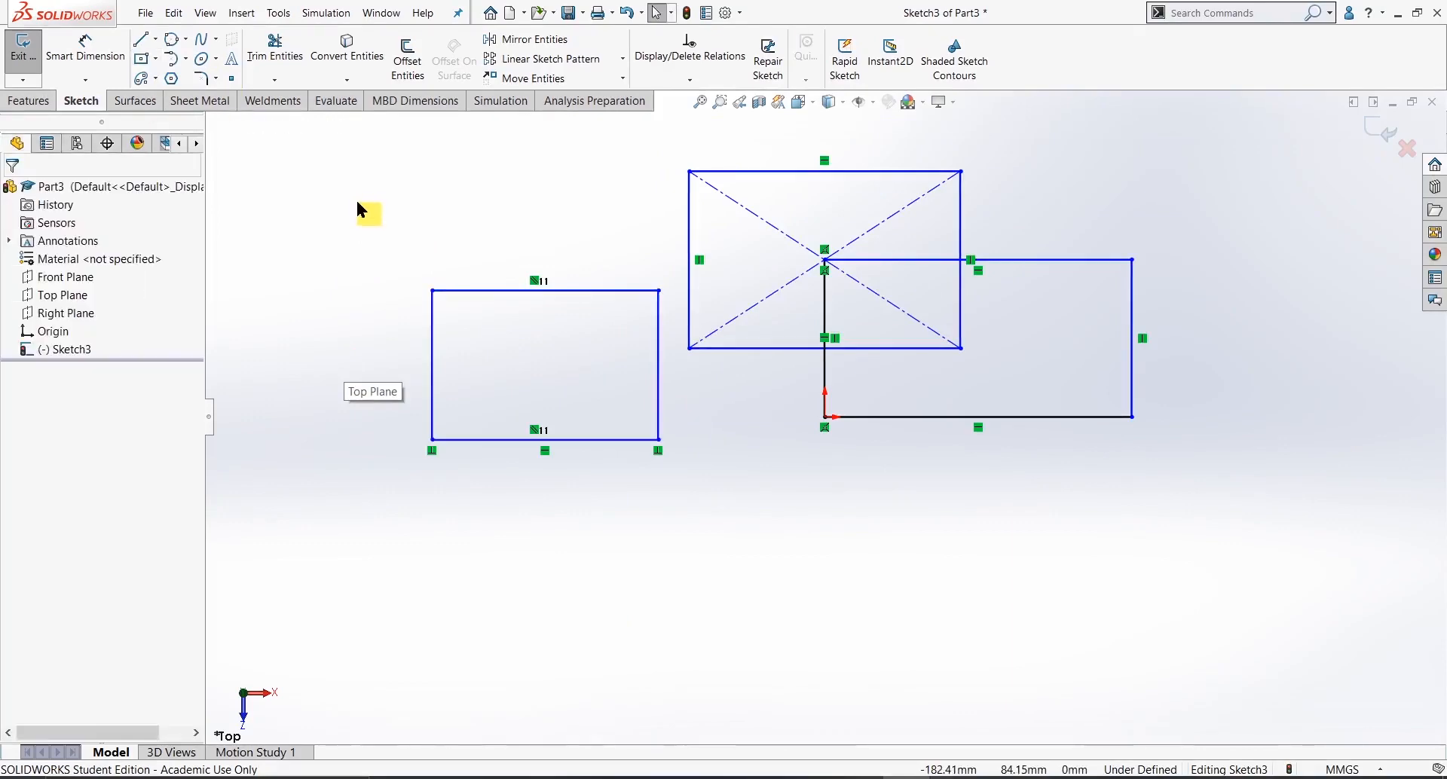
pyautogui.moveTo(332, 152)
pyautogui.mouseDown()
pyautogui.moveTo(558, 342)
pyautogui.moveTo(1204, 493)
pyautogui.mouseUp()
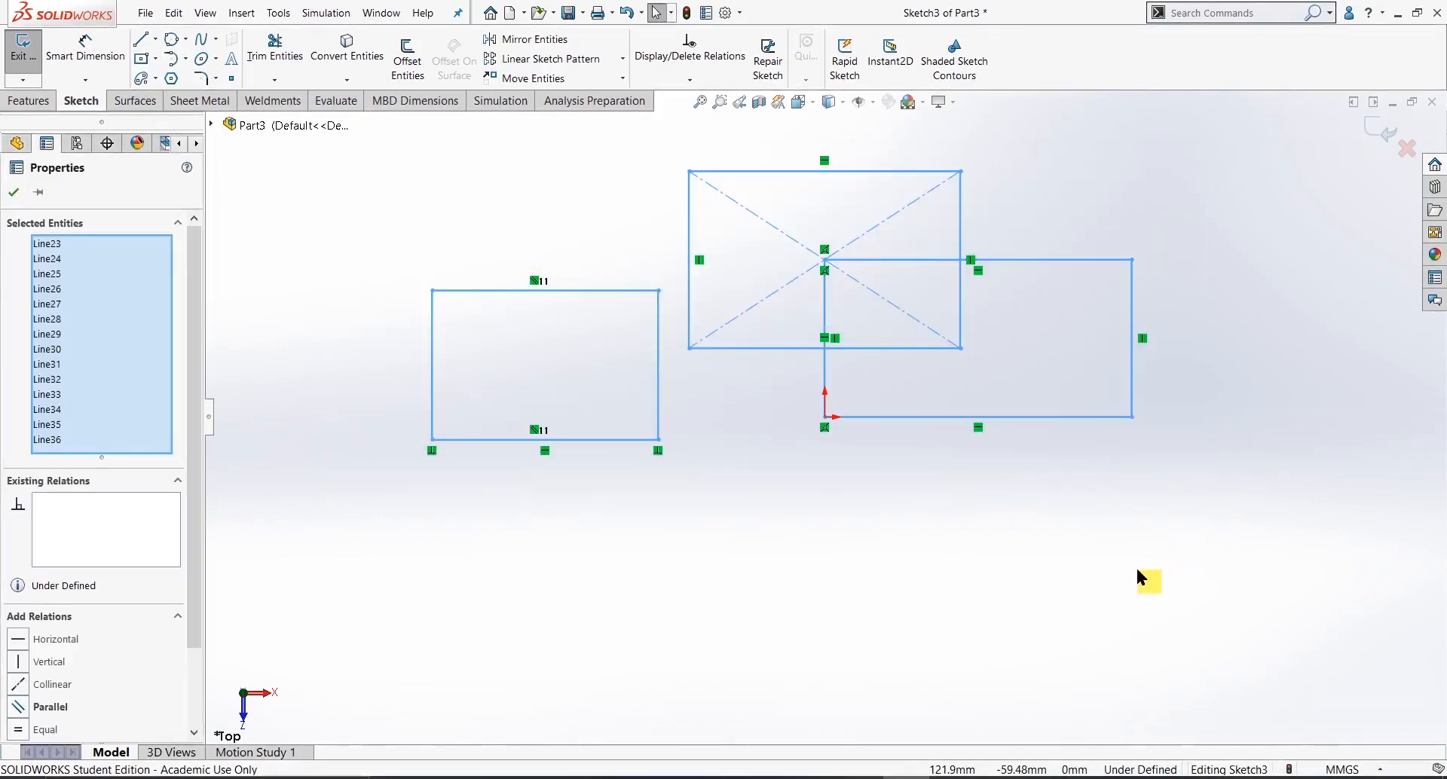
pyautogui.press('Delete')
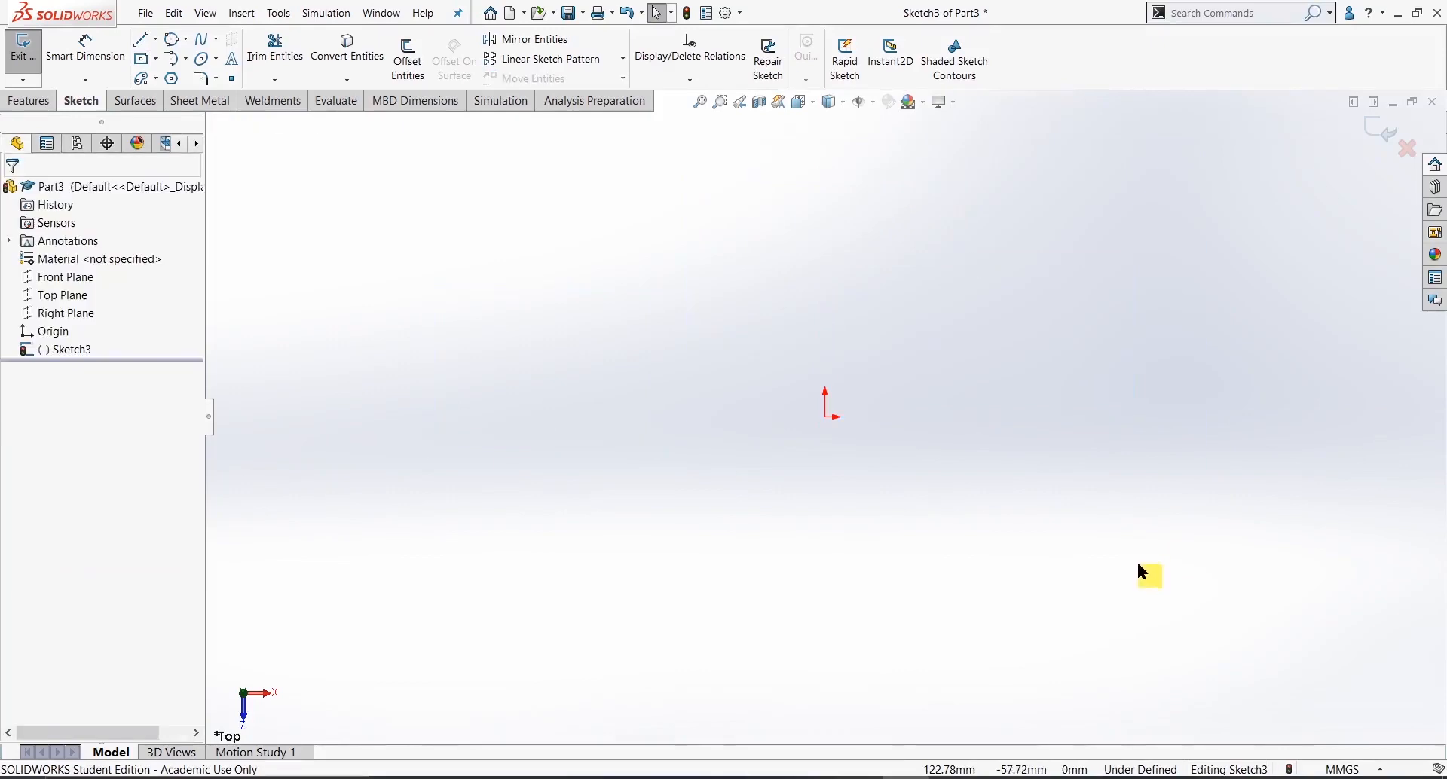
# - Draw a single slanted line left of the origin, running down to the right and ending just below the origin's level
pyautogui.click(150, 47)
pyautogui.click(427, 288)
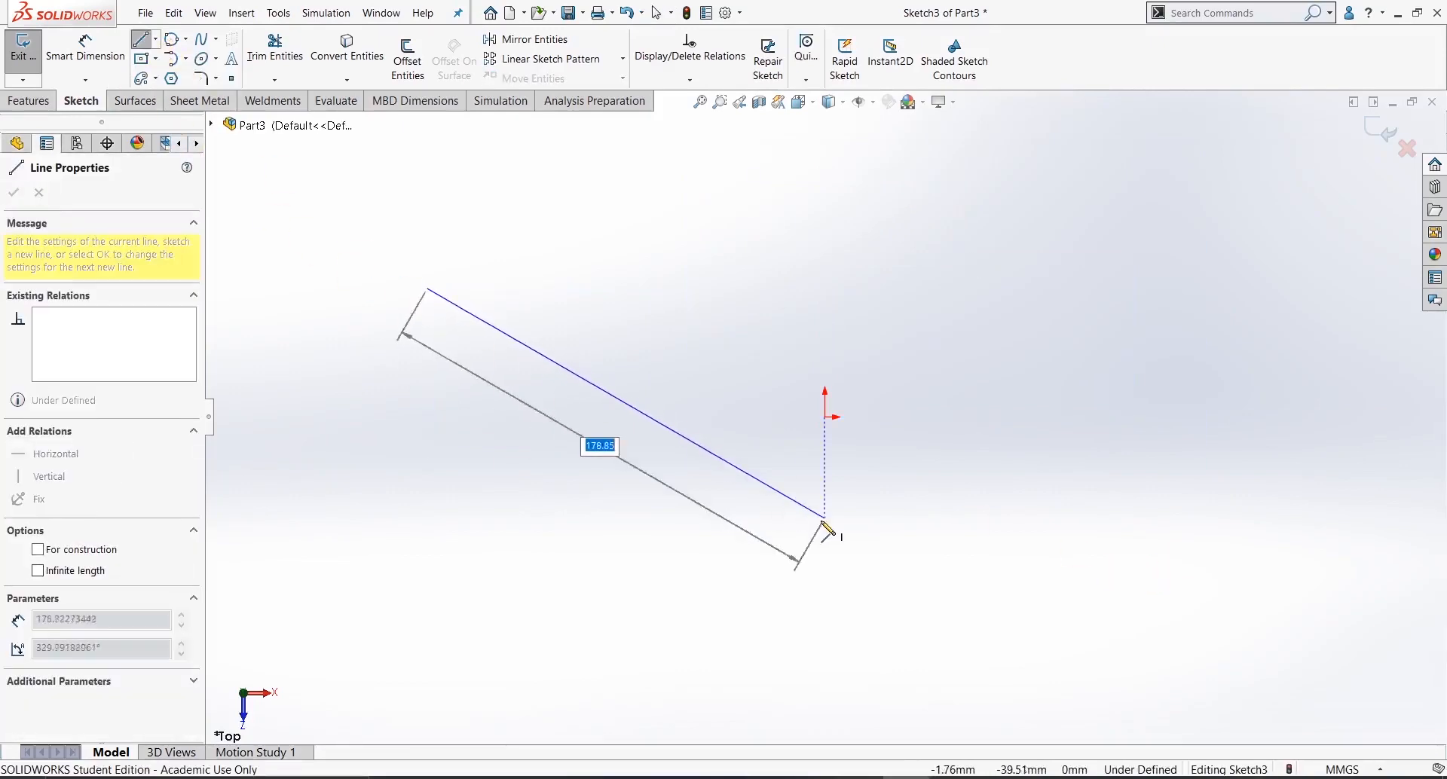
pyautogui.click(796, 529)
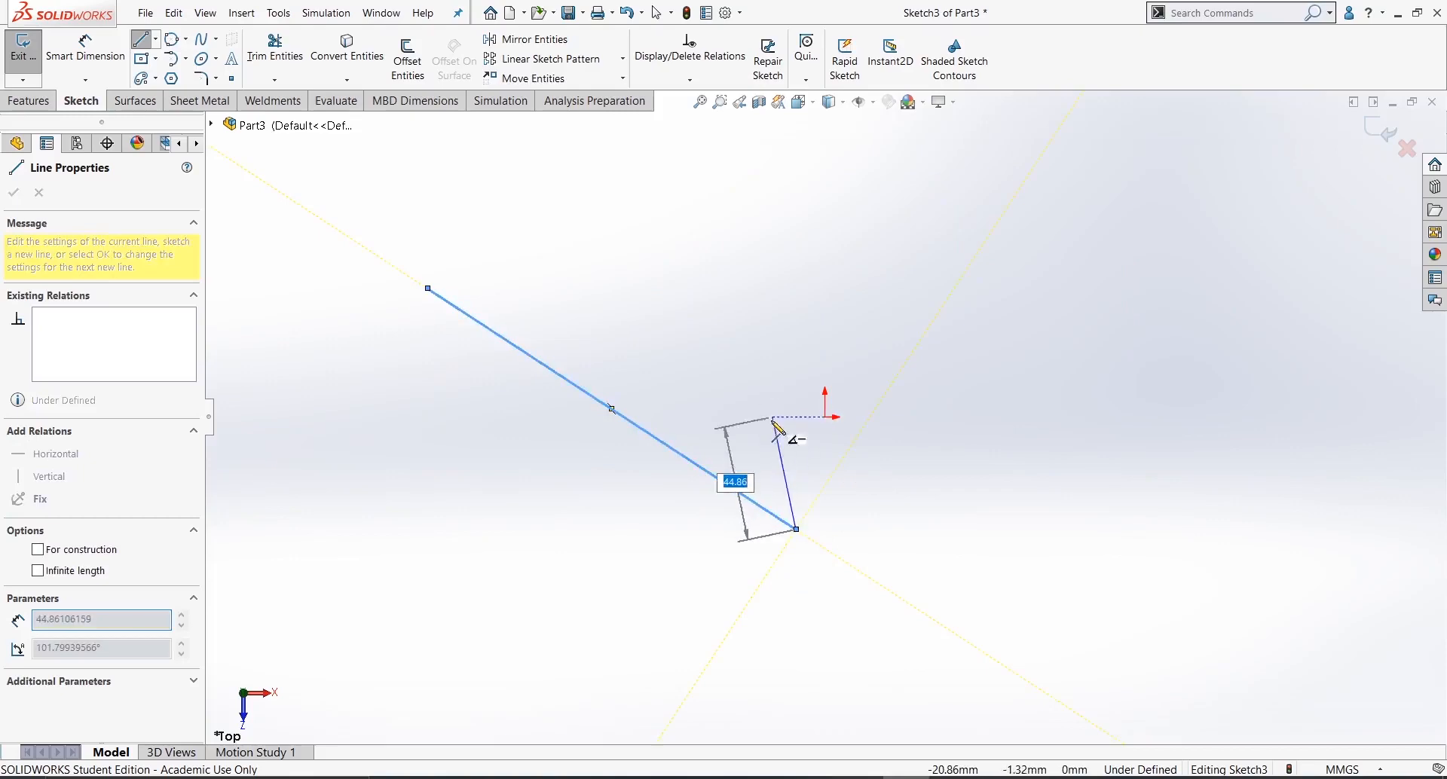
pyautogui.rightClick(777, 430)
pyautogui.click(800, 436)
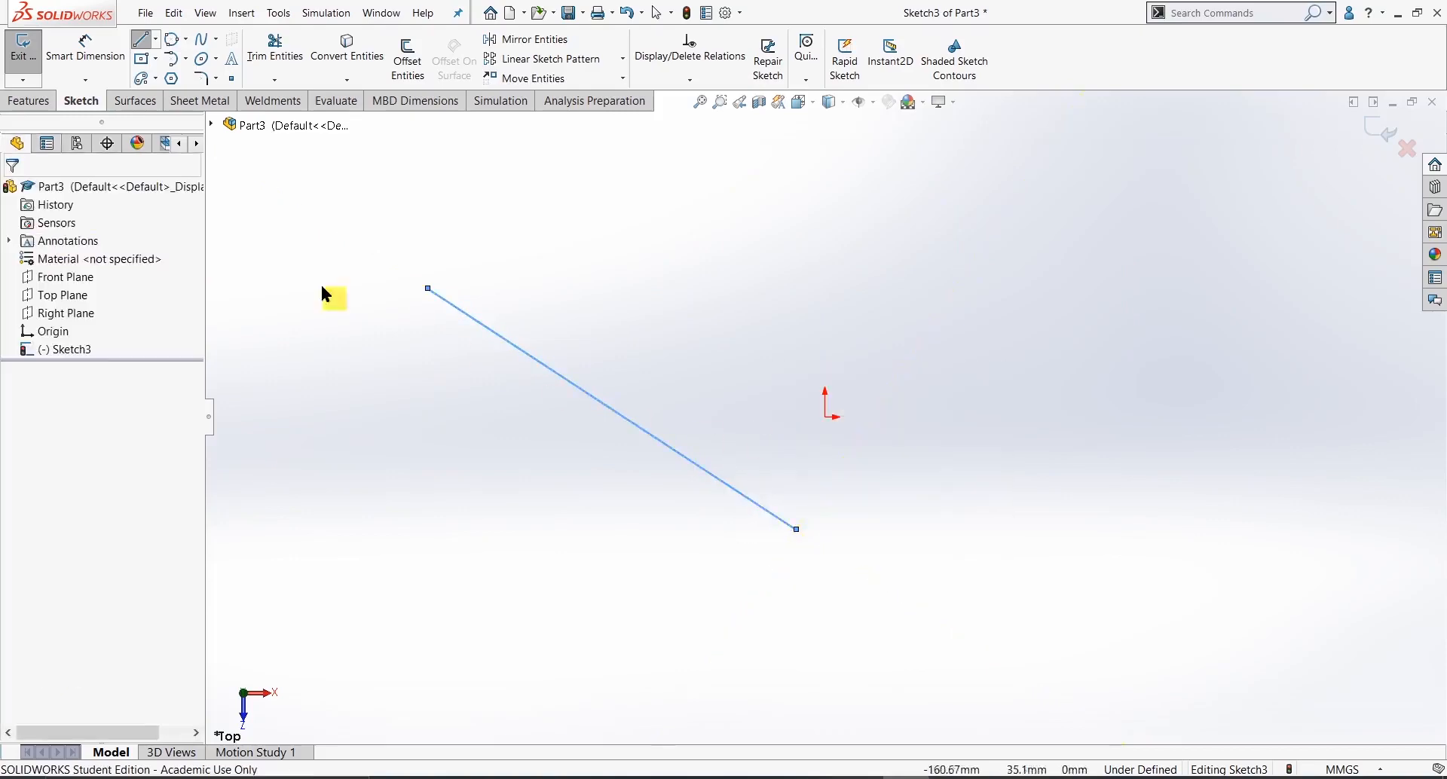
# - Sketch a 3 point corner rectangle along the slanted line, with a base about 117 mm long ending at the line's lower end and its body enclosing the origin
pyautogui.click(155, 59)
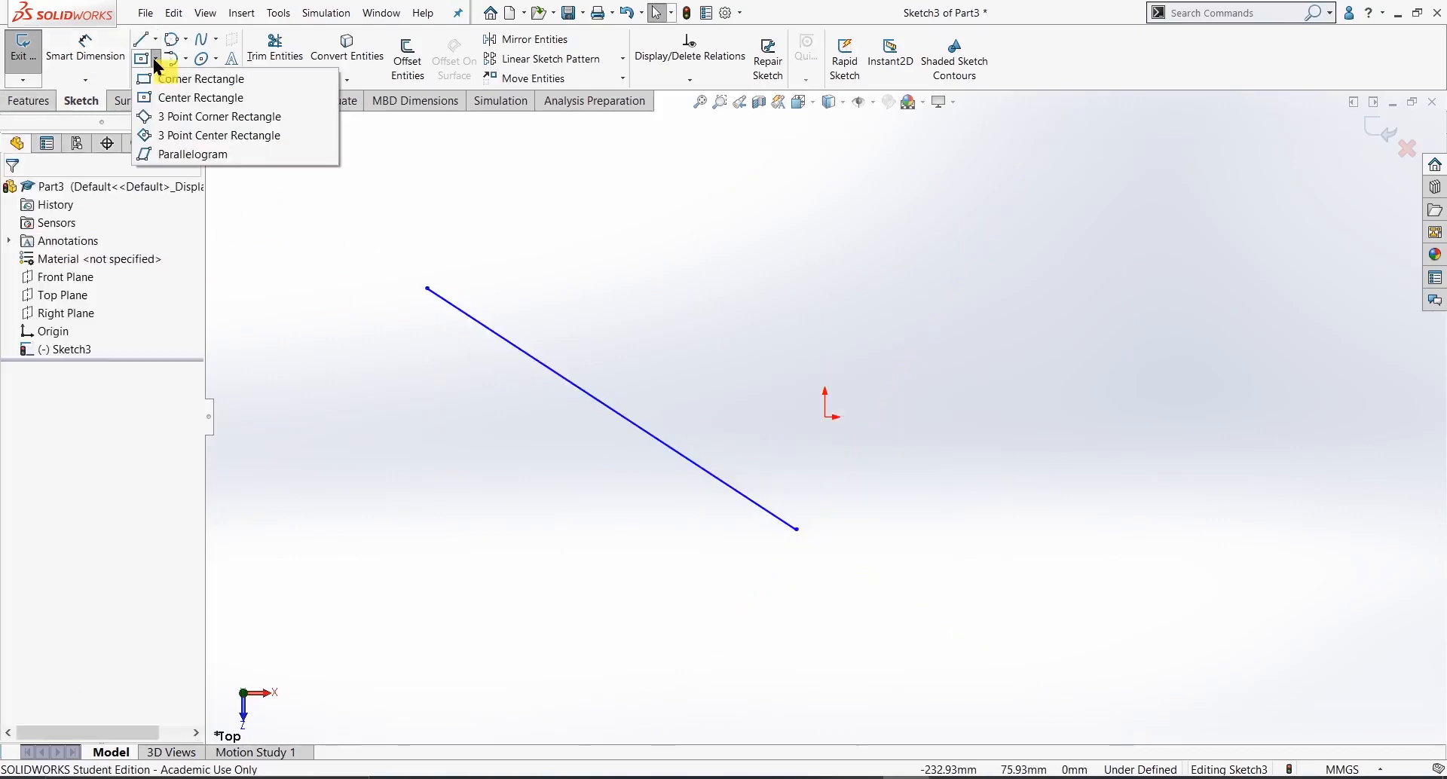
pyautogui.click(181, 119)
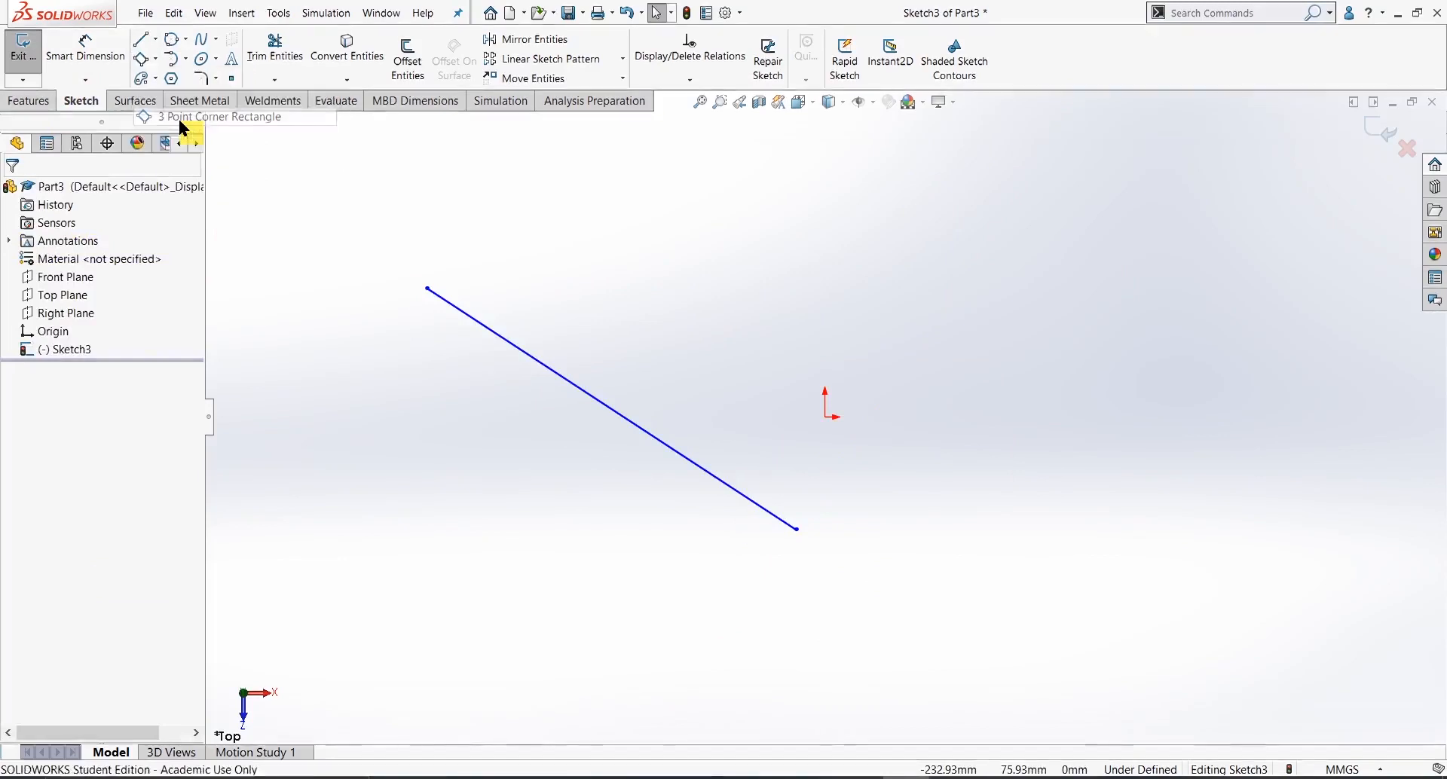
pyautogui.click(550, 374)
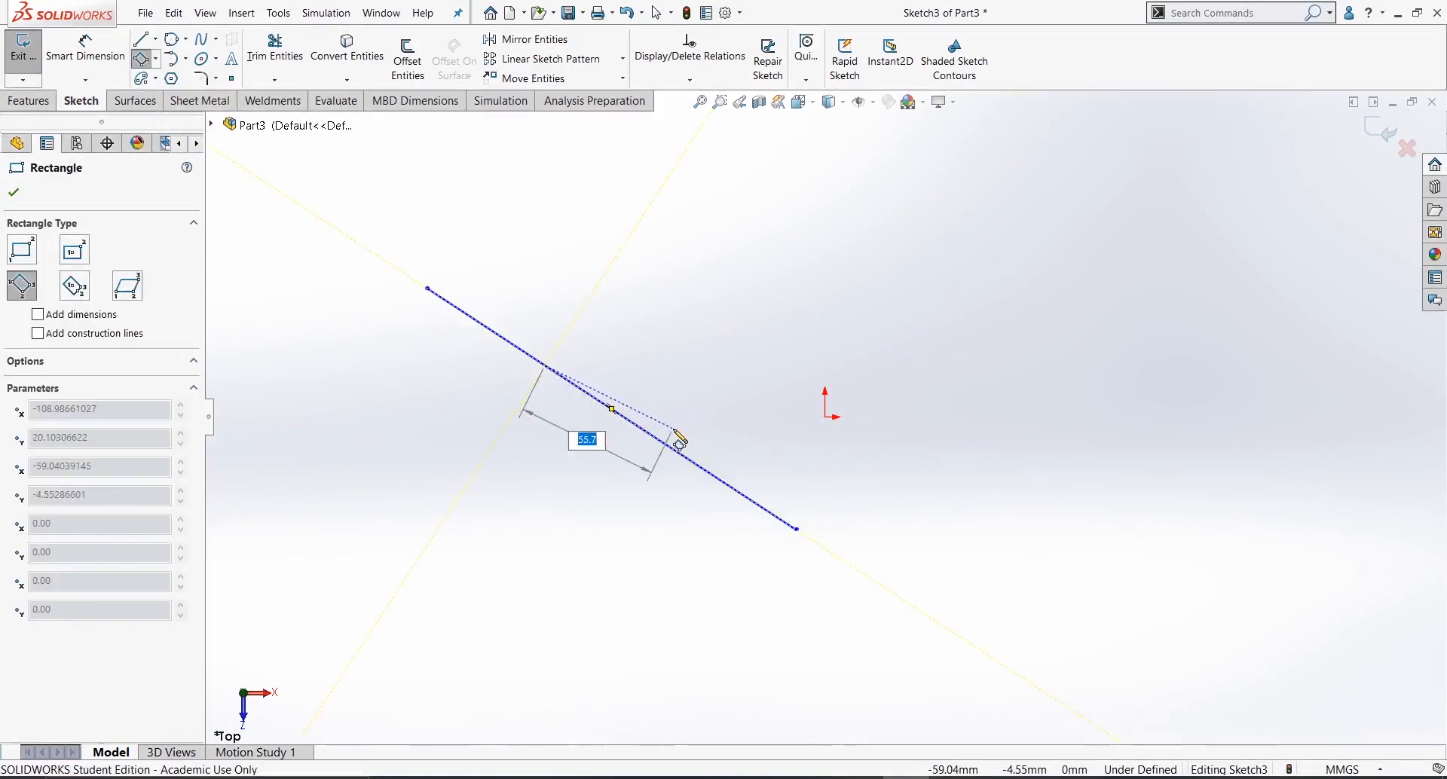
pyautogui.click(799, 531)
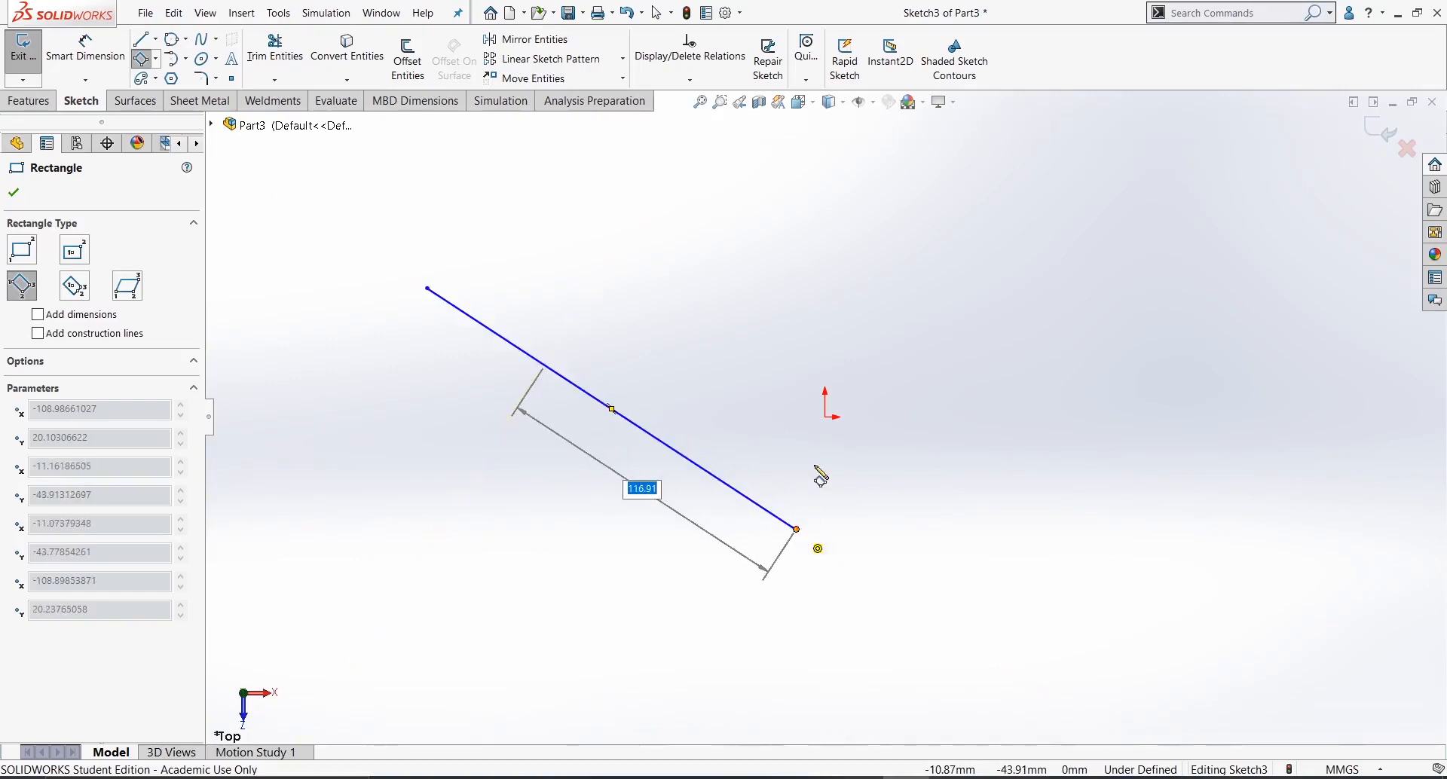
pyautogui.click(894, 386)
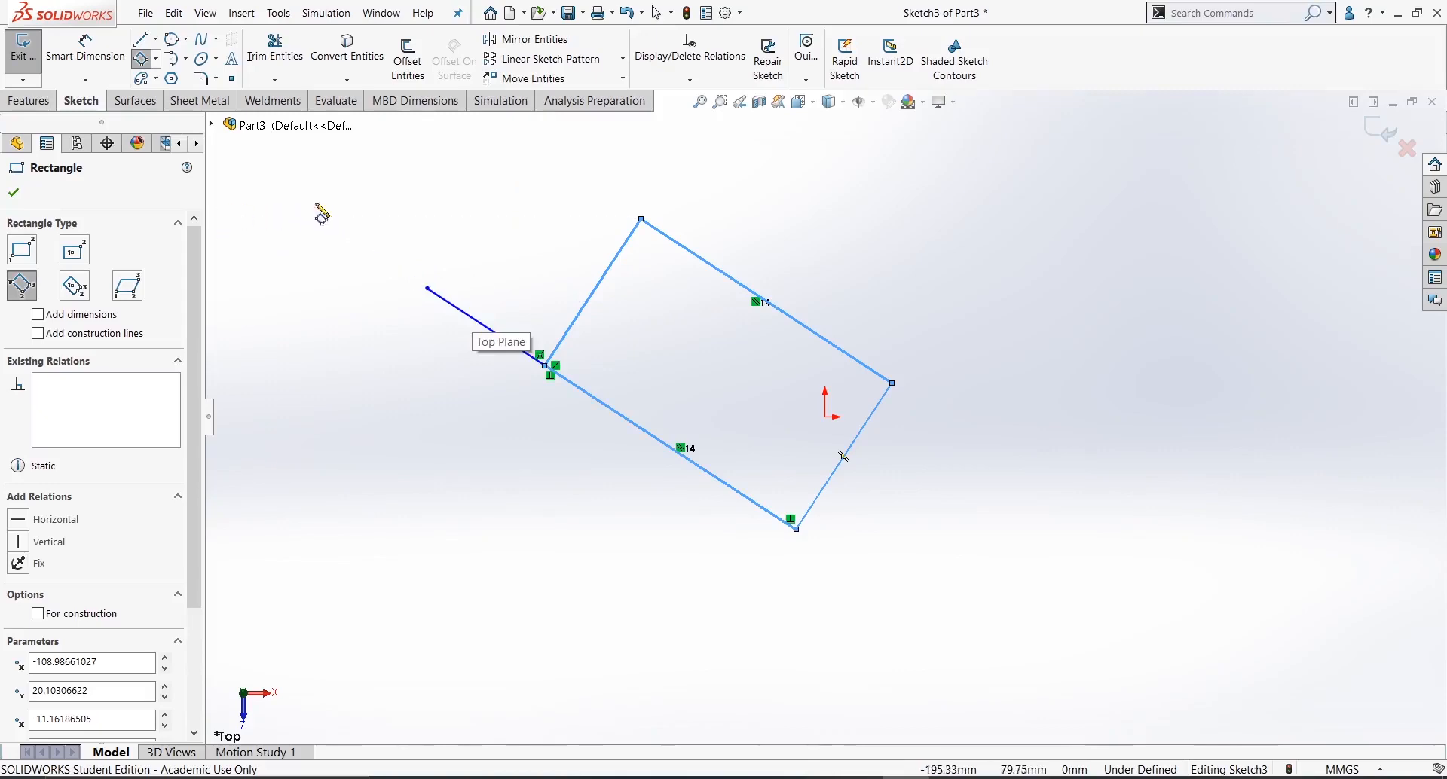
pyautogui.press('Escape')
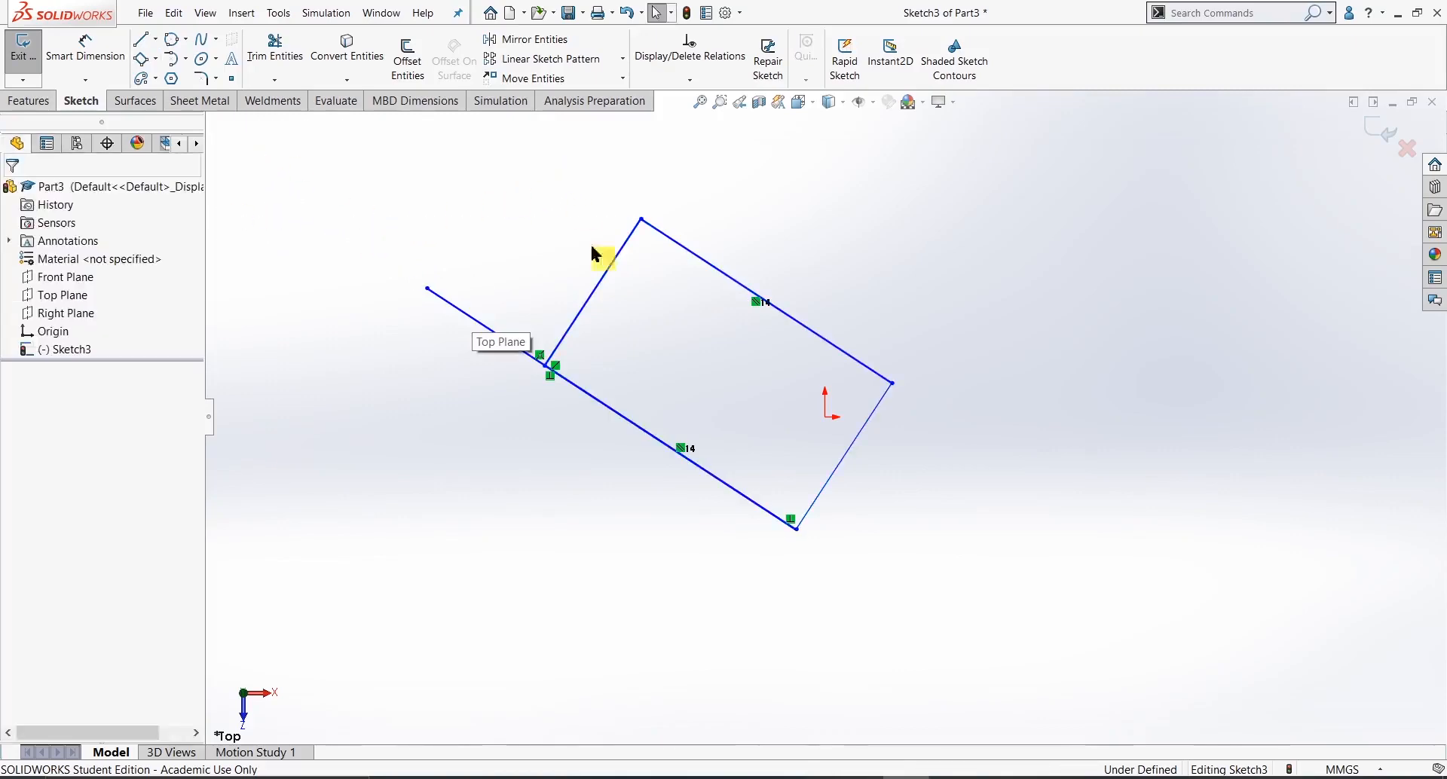
# - Delete the 3 point corner rectangle and the slanted line from the sketch
pyautogui.moveTo(557, 157); pyautogui.dragTo(921, 590)
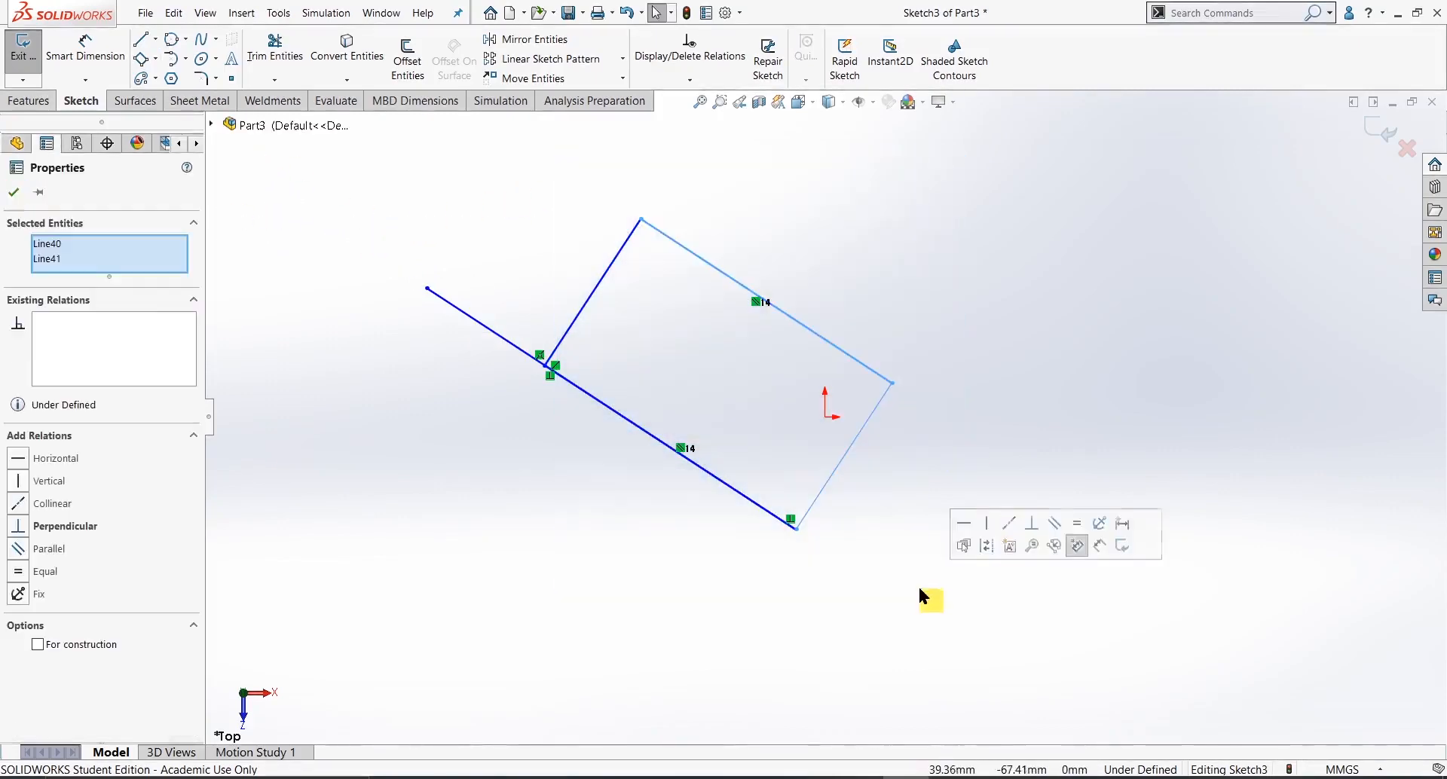
pyautogui.moveTo(961, 188); pyautogui.dragTo(289, 579)
pyautogui.press('Delete')
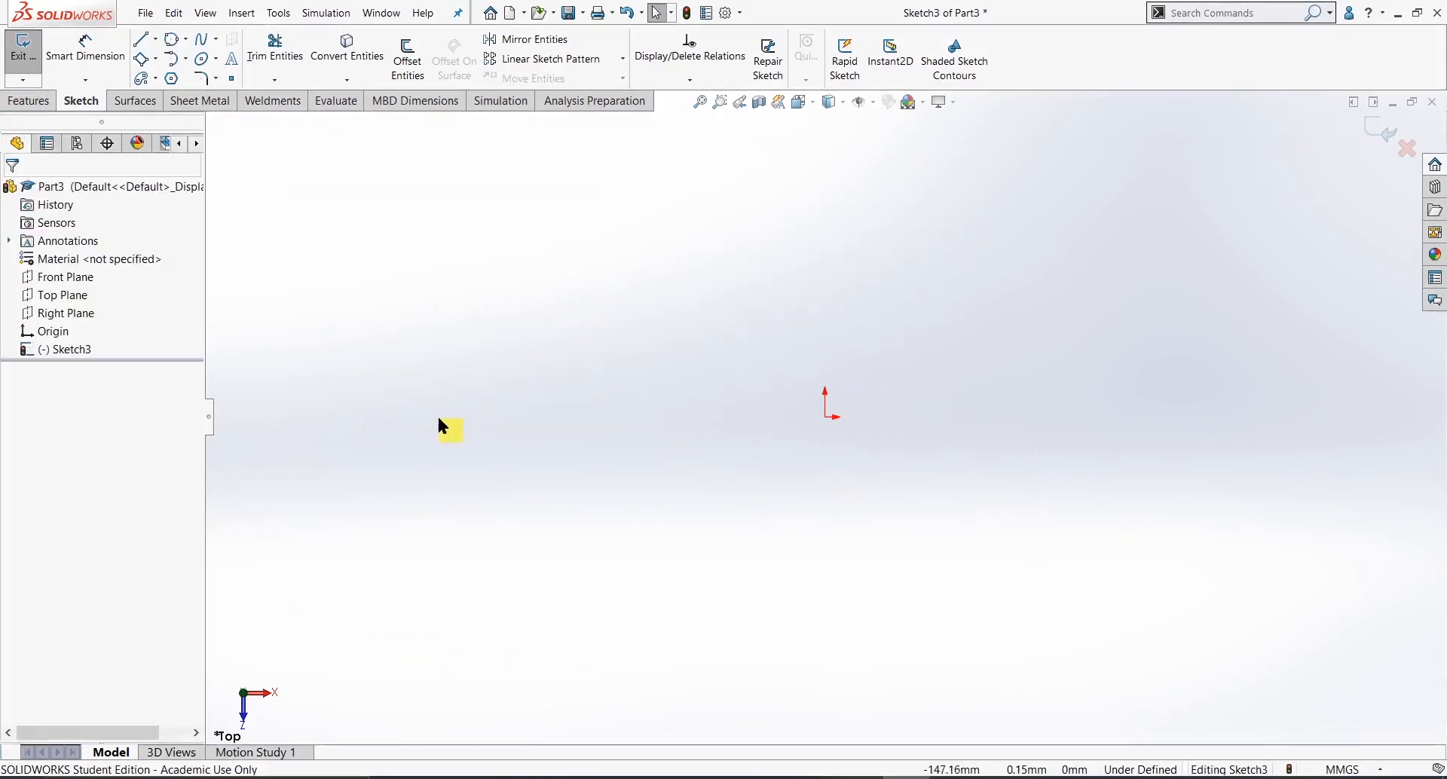
# - Draw a single slanted line about 173 mm long left of the origin, running down to the right
pyautogui.click(143, 48)
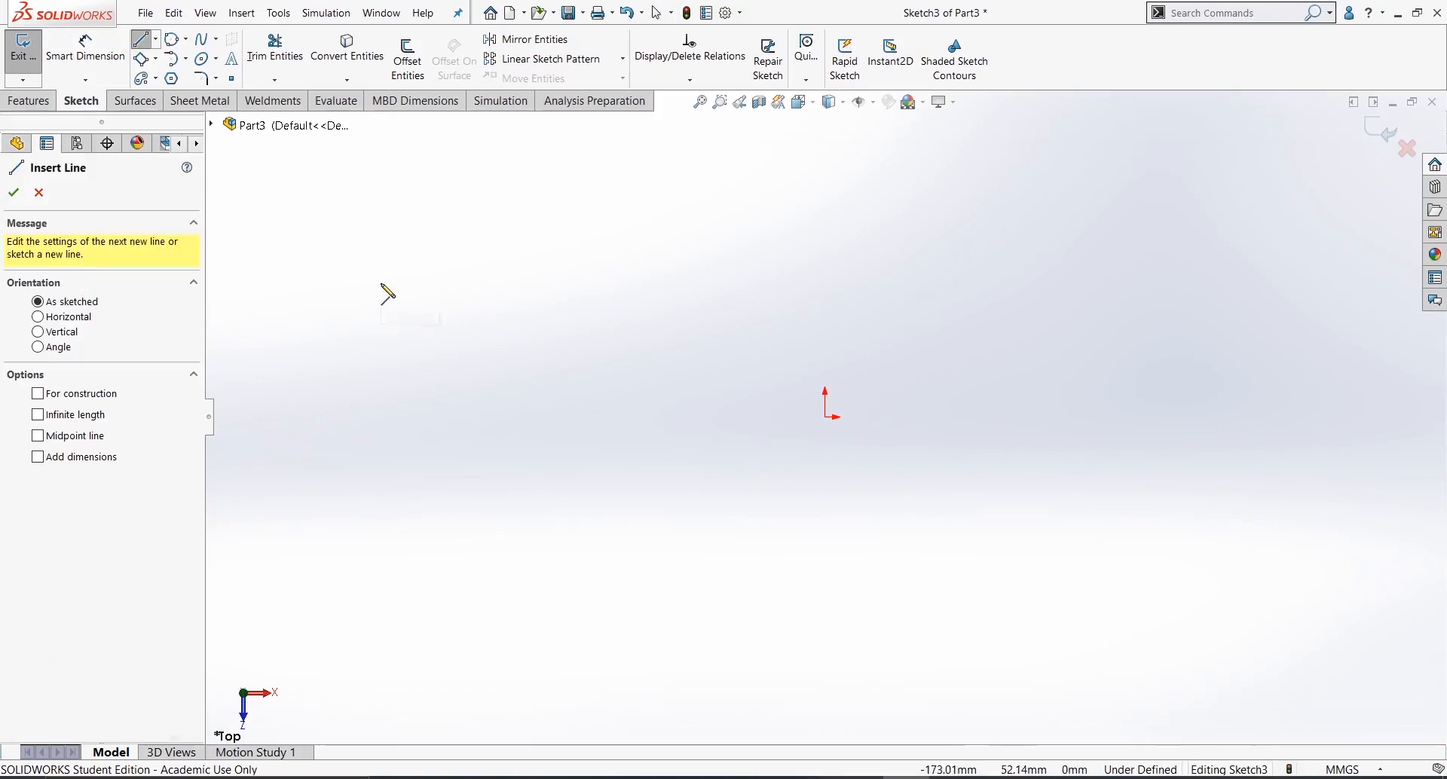
pyautogui.click(381, 285)
pyautogui.click(741, 544)
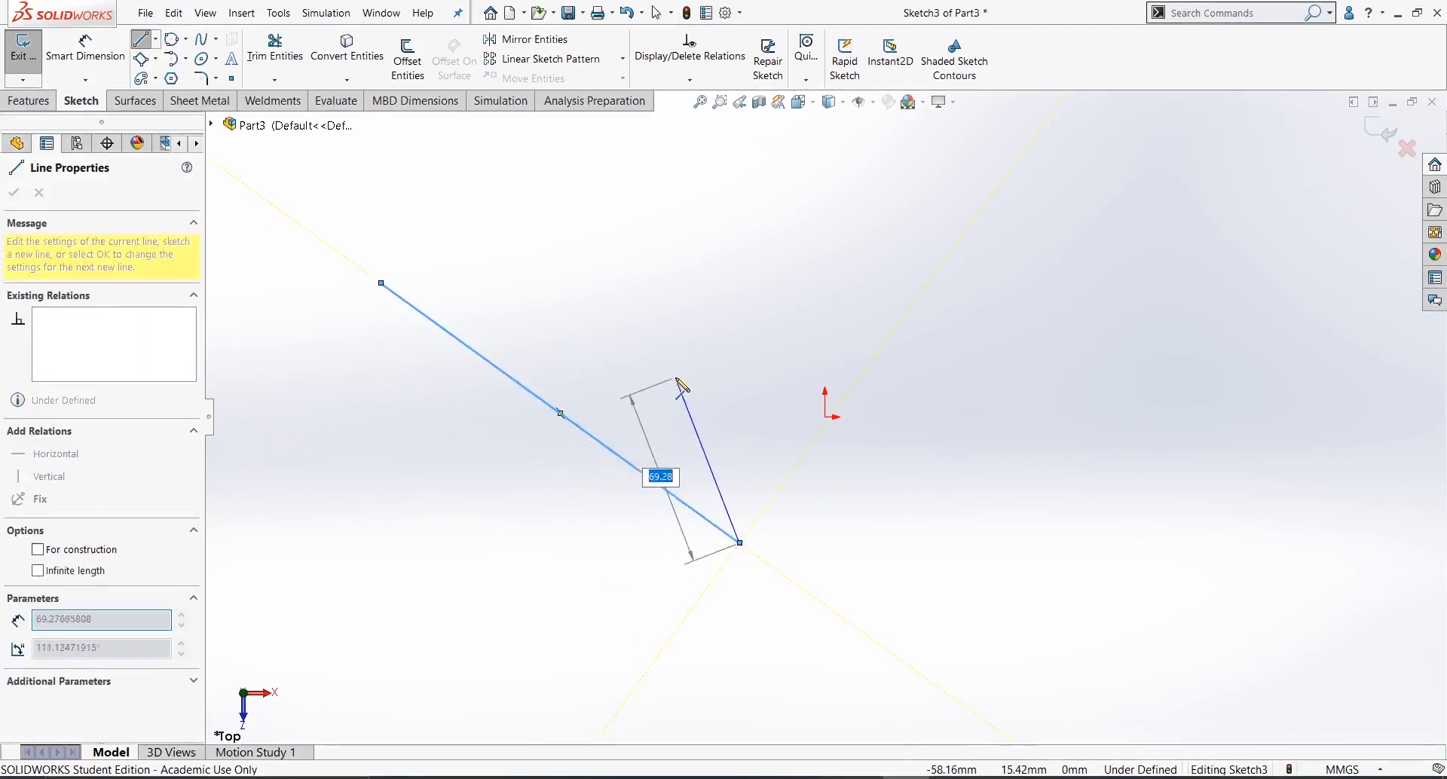
pyautogui.rightClick(679, 371)
pyautogui.click(716, 387)
# - Sketch a 3 point center rectangle about 173 mm long, centred on the slanted line's midpoint and aligned to the line's lower end
pyautogui.click(155, 58)
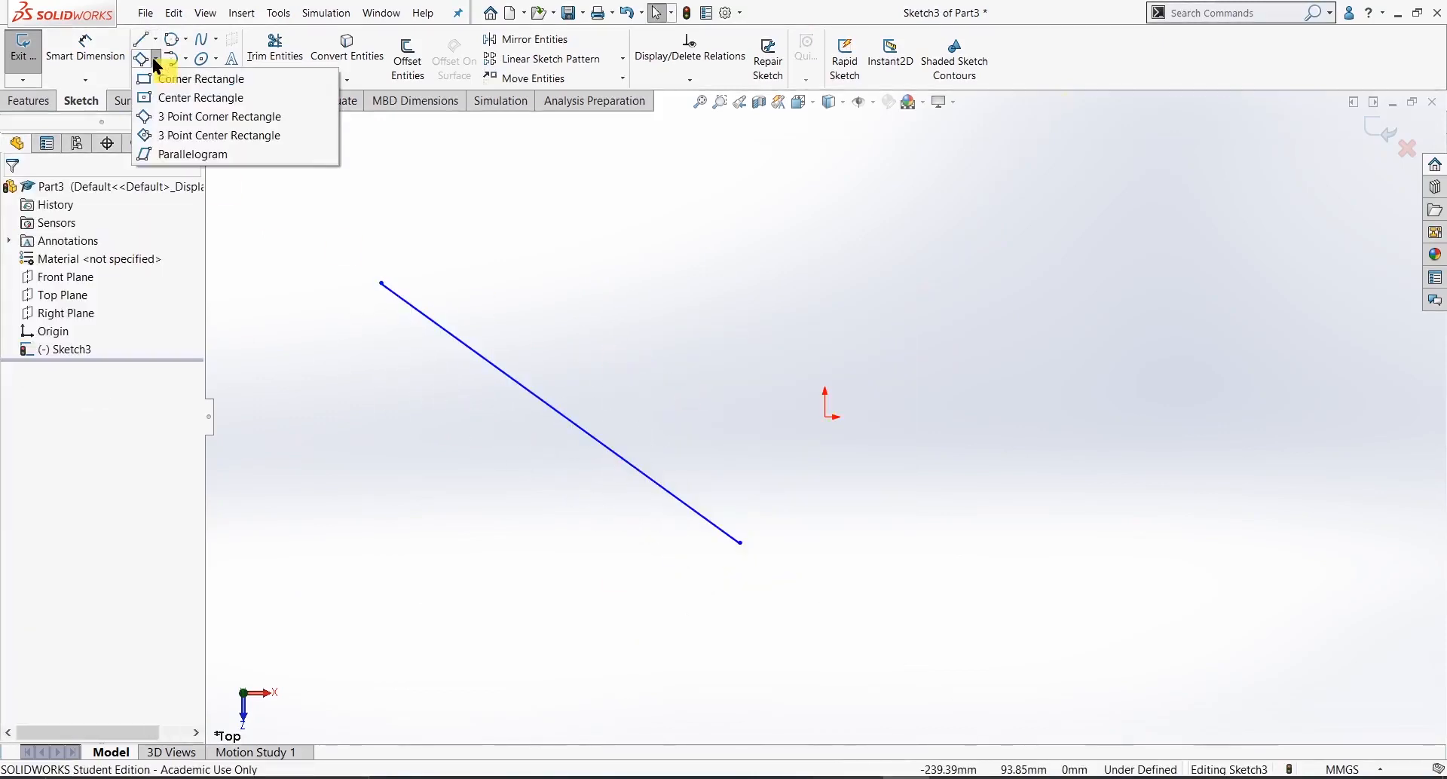
pyautogui.click(238, 137)
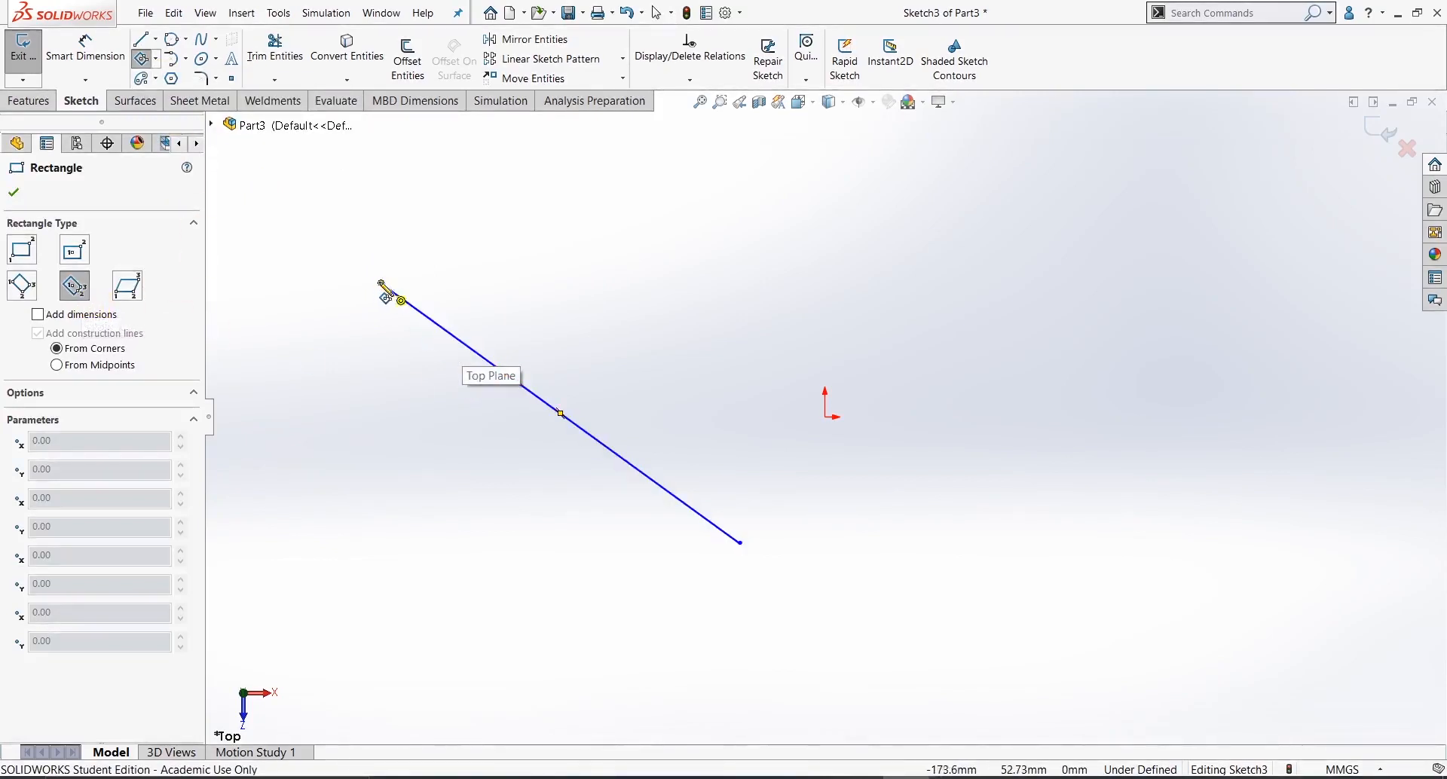
pyautogui.click(560, 413)
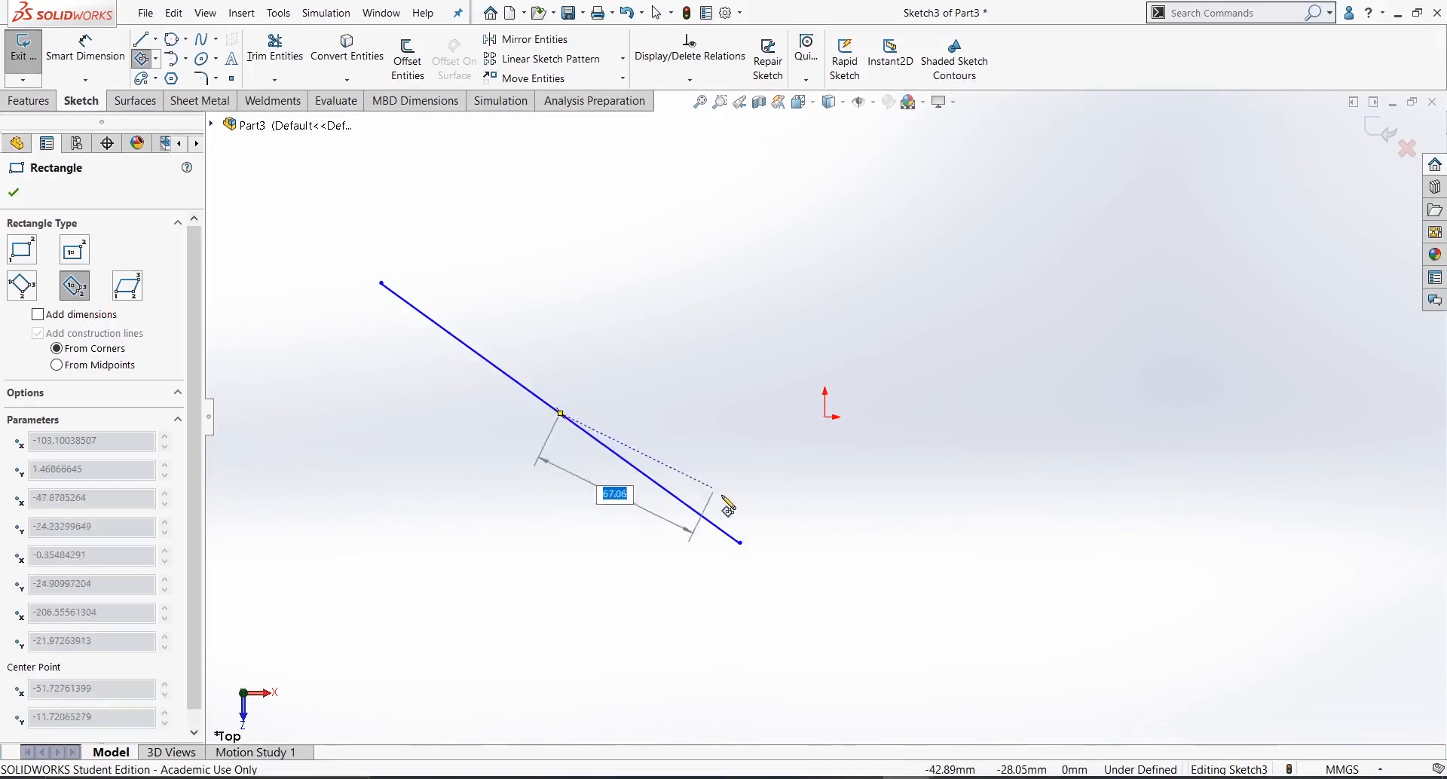
pyautogui.click(741, 543)
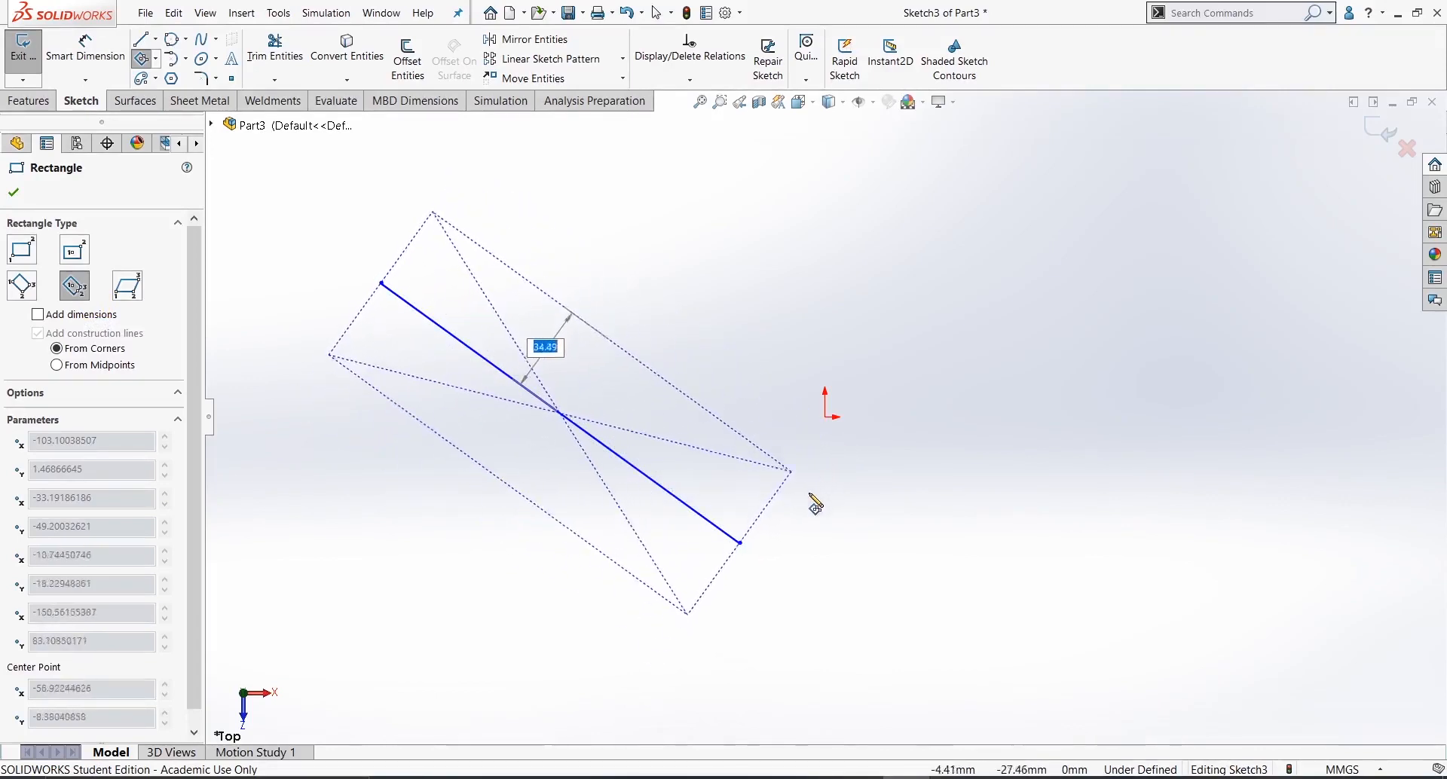
pyautogui.click(808, 452)
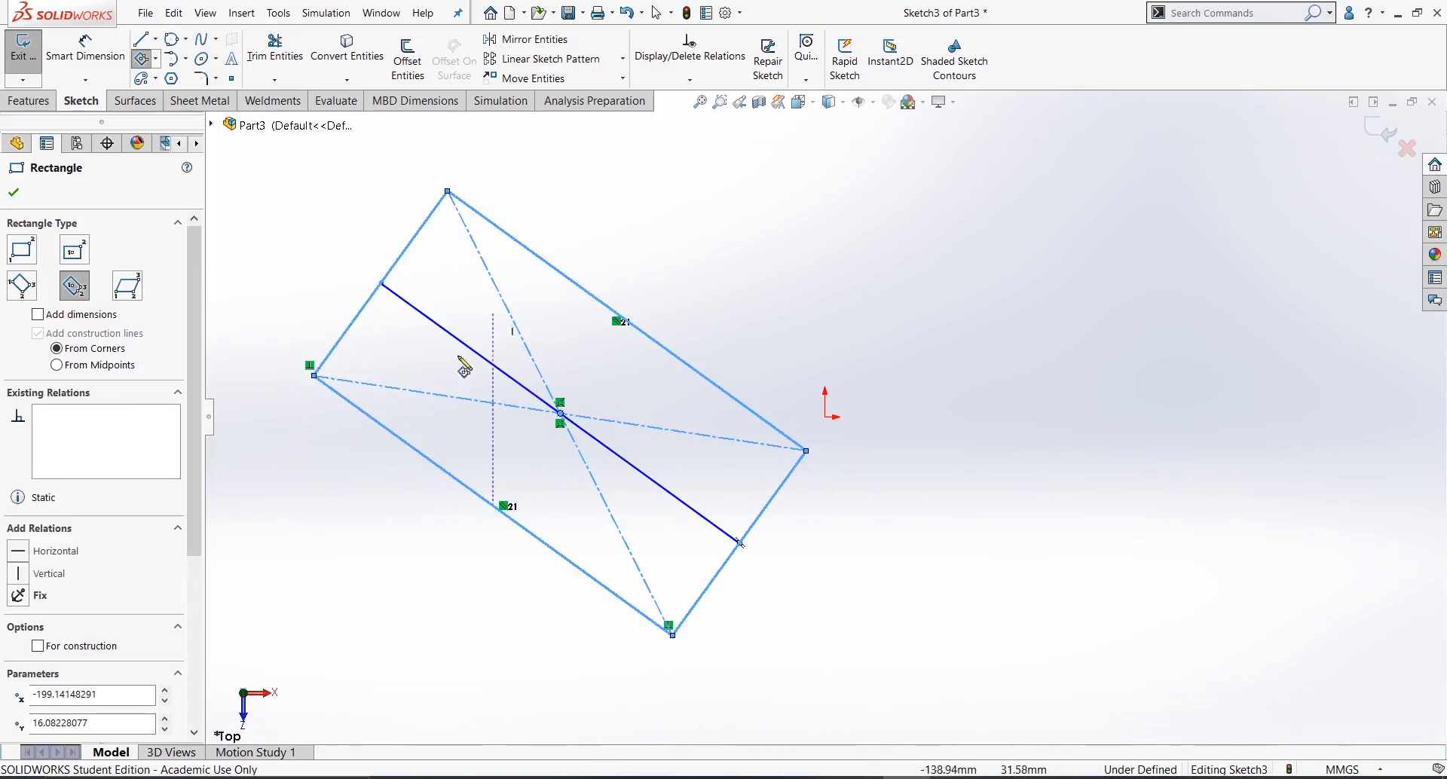
pyautogui.click(157, 59)
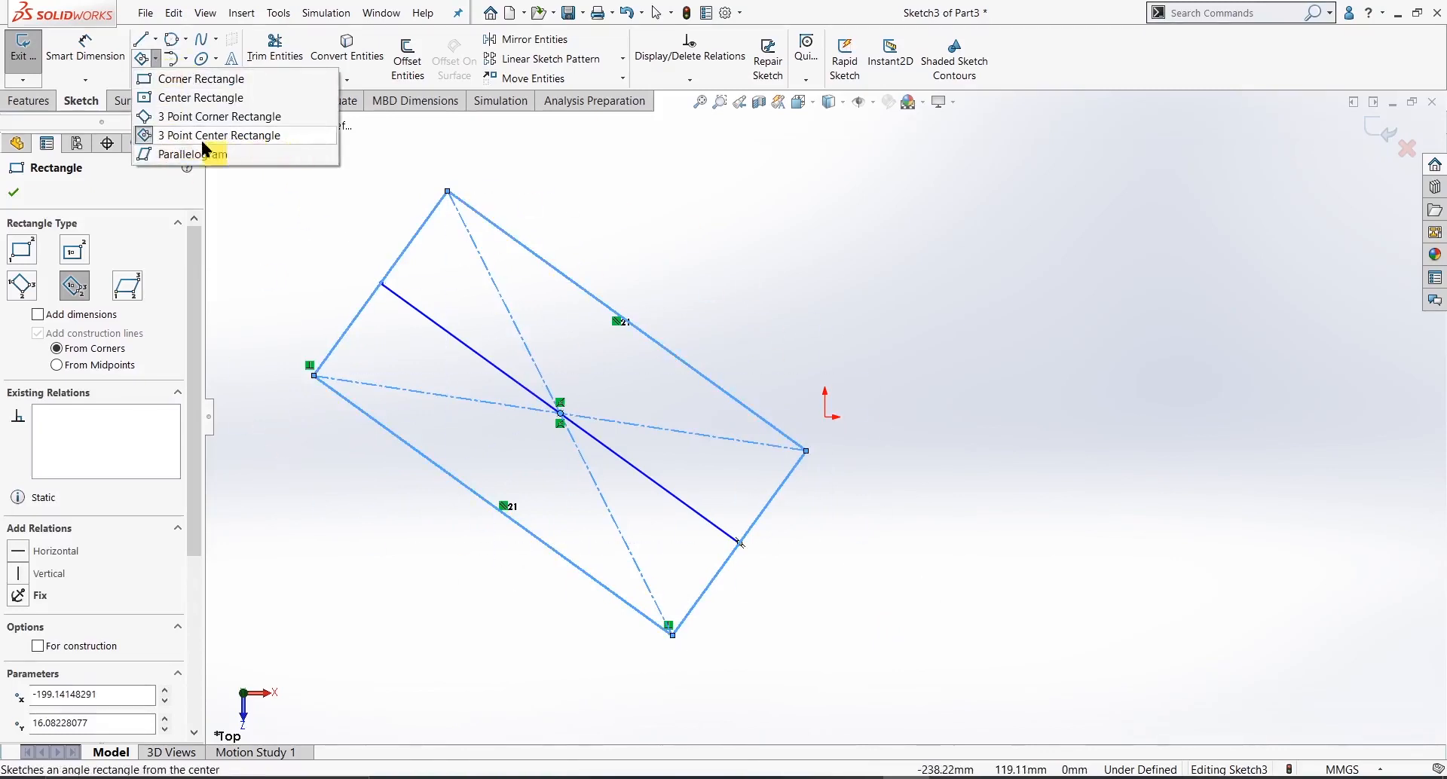
pyautogui.click(160, 59)
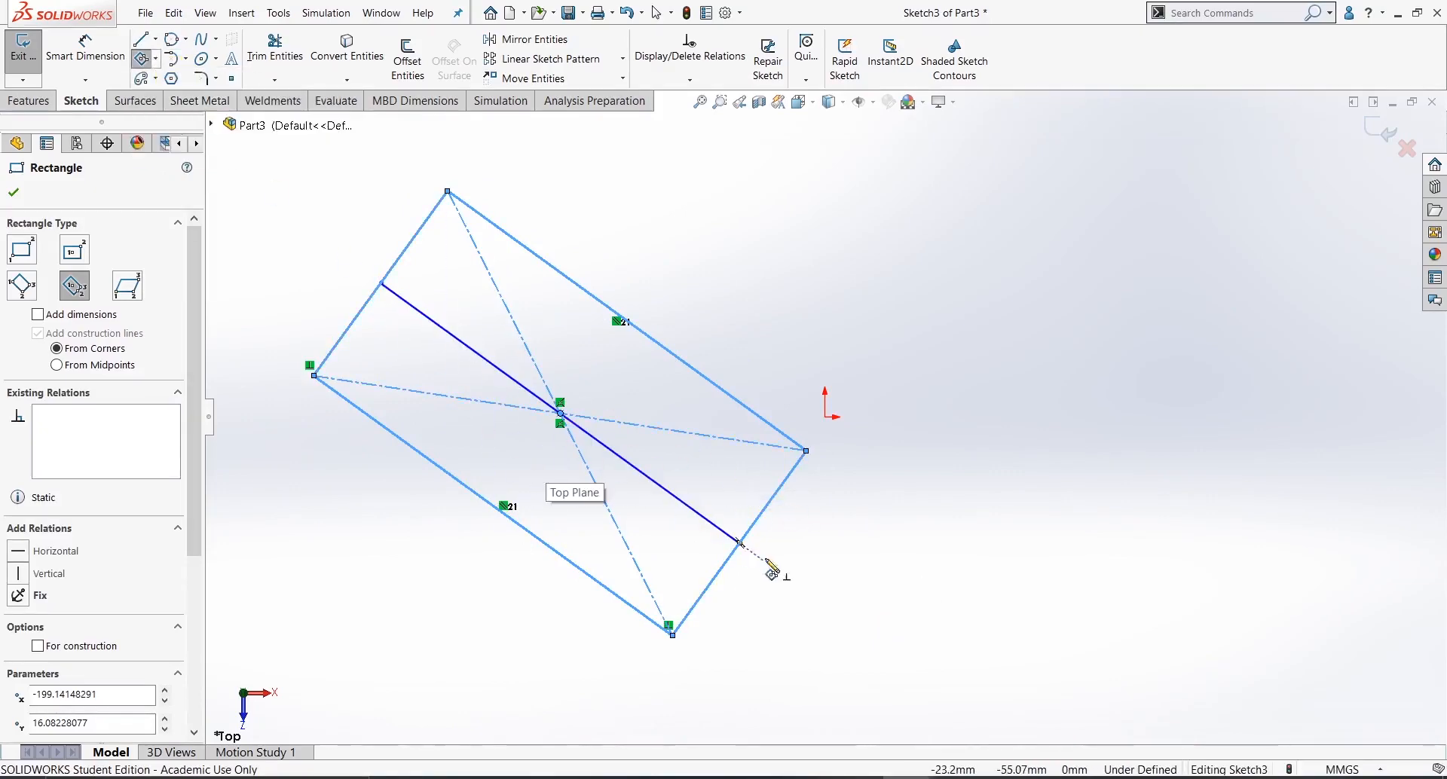
pyautogui.click(158, 61)
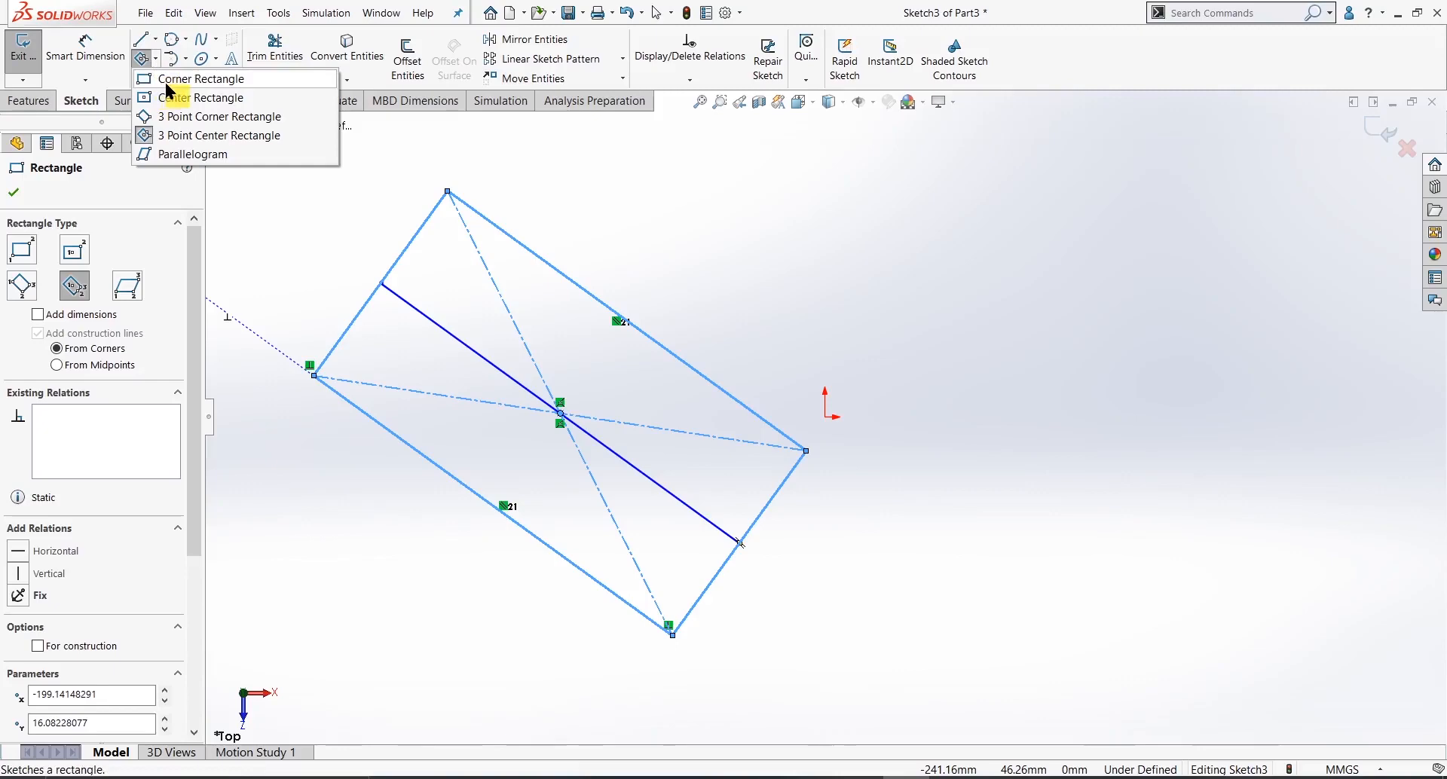
pyautogui.click(166, 83)
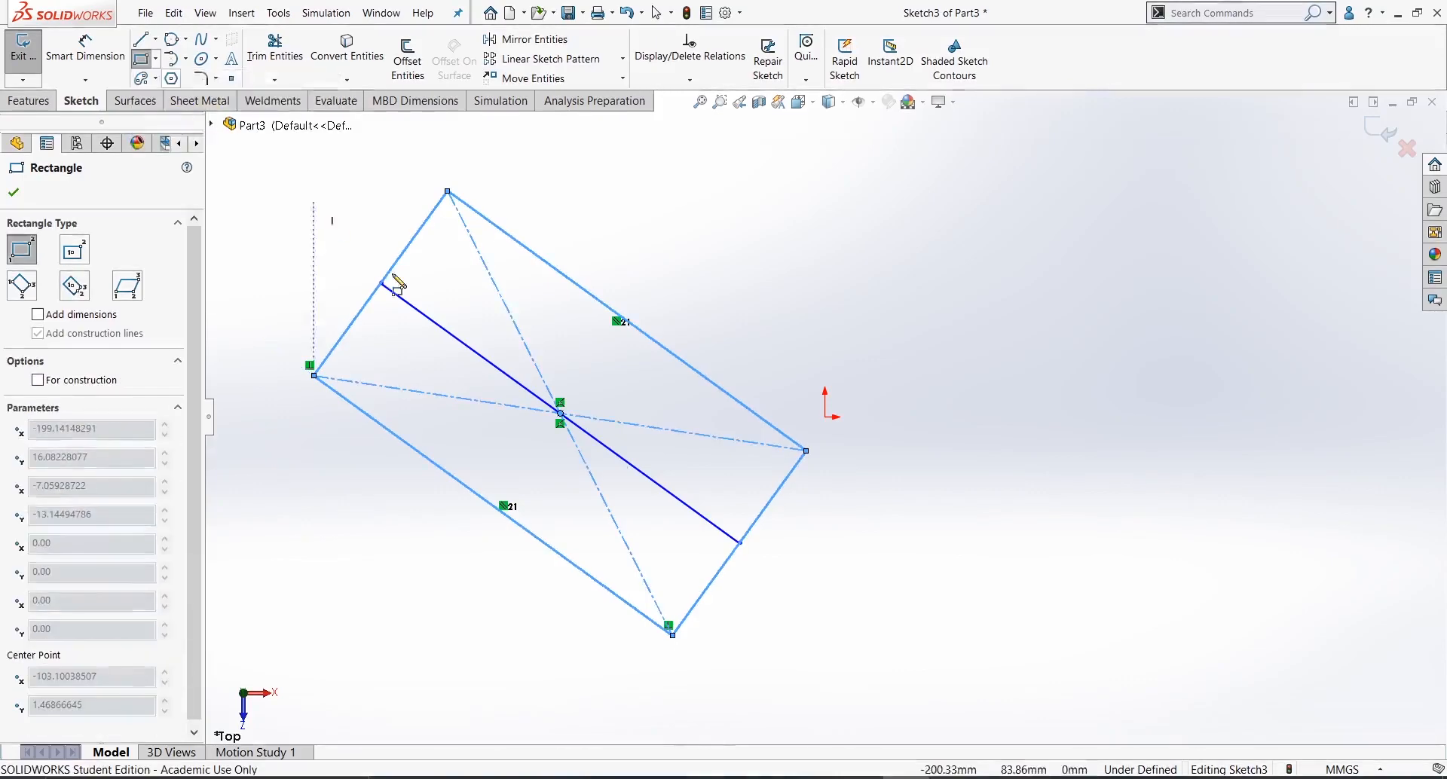
pyautogui.click(739, 543)
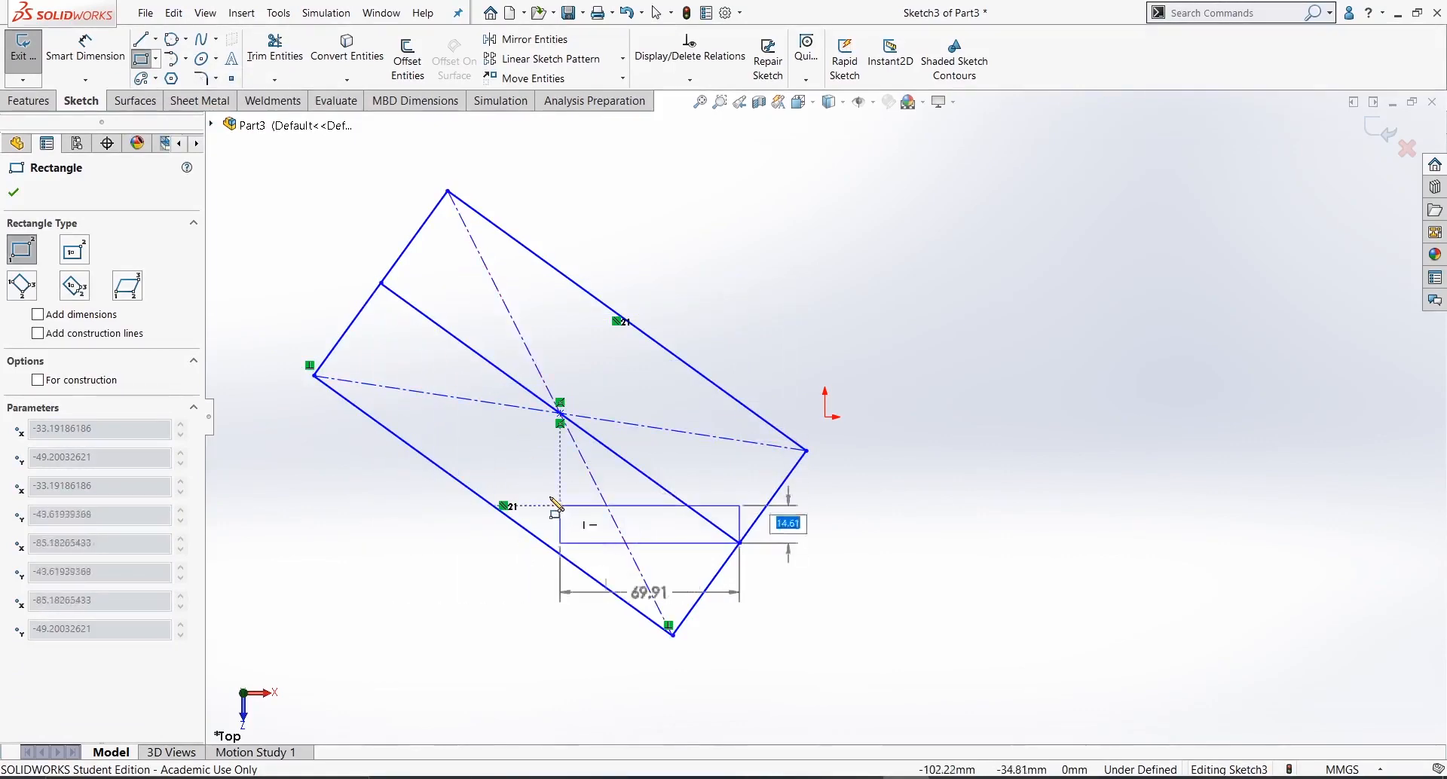
pyautogui.press('Escape')
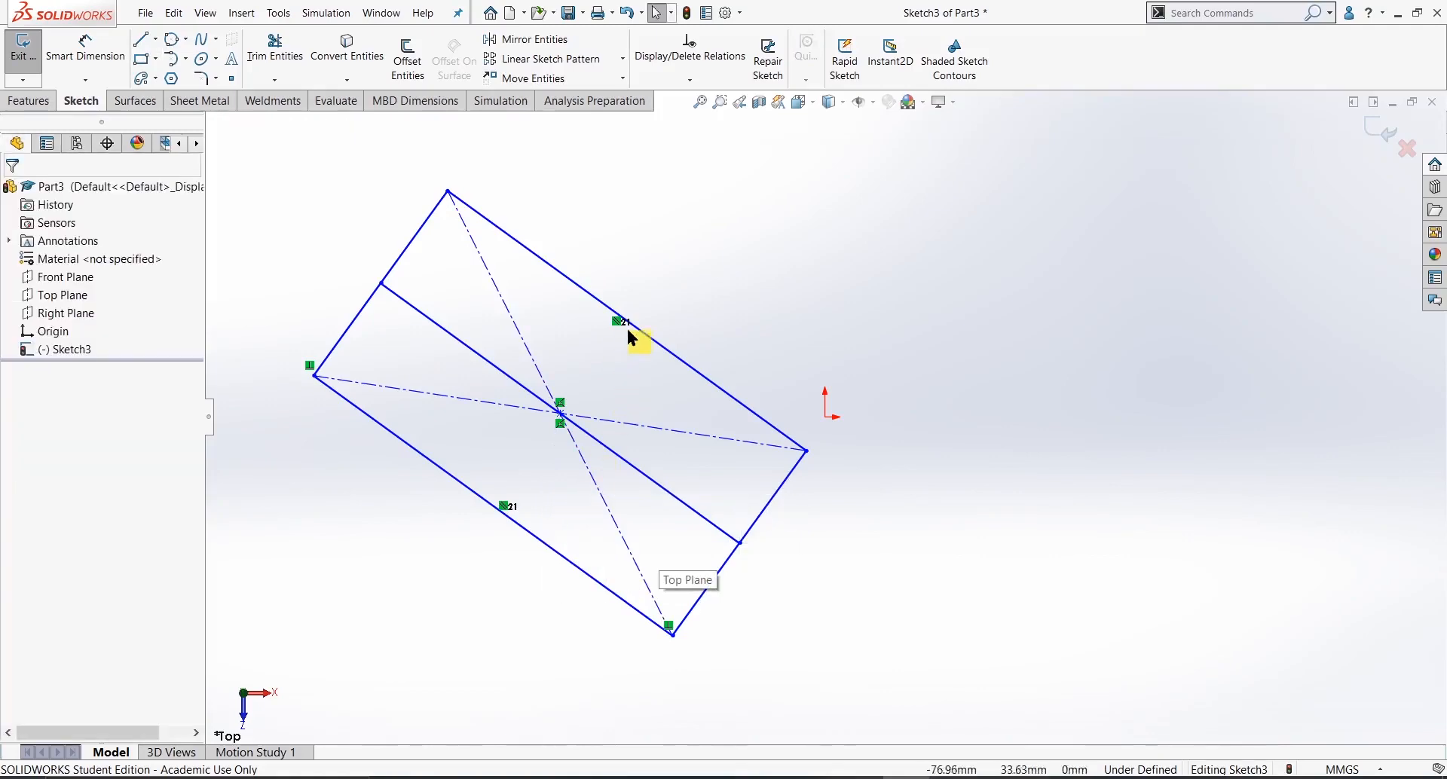
# - Delete the 3 point center rectangle together with the slanted line through its middle
pyautogui.click(635, 327)
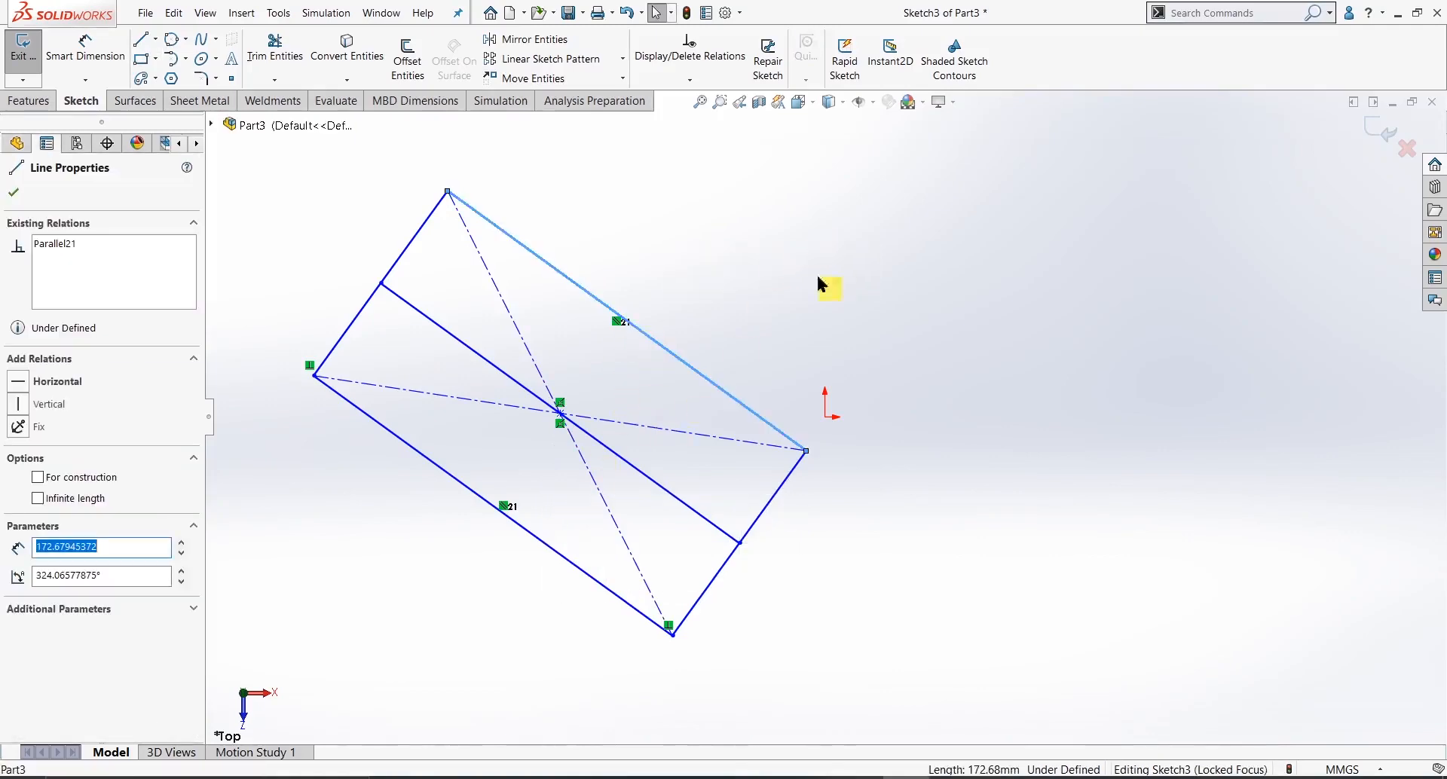
pyautogui.moveTo(812, 237); pyautogui.dragTo(326, 573)
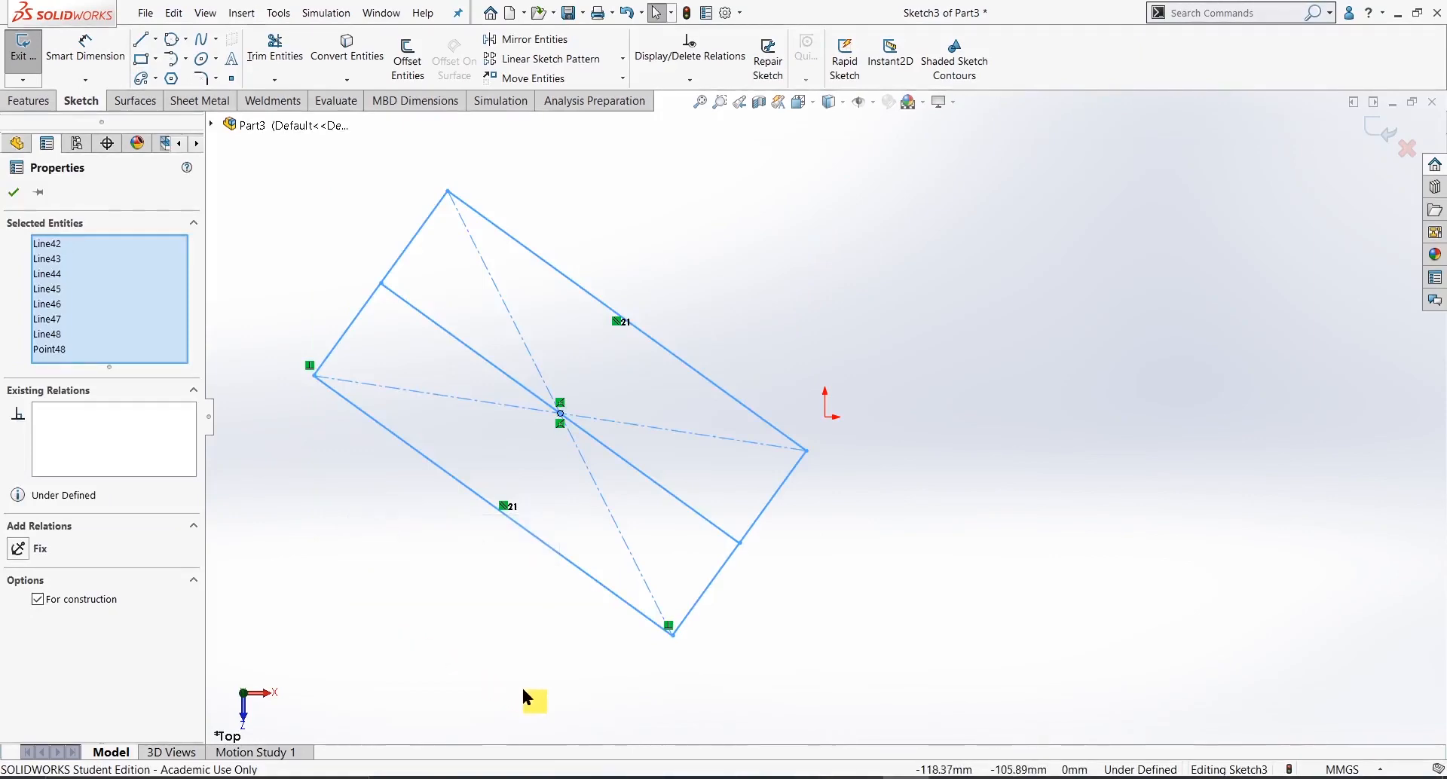
pyautogui.press('Delete')
# - Draw a single slanted line left of the origin, running down to the right and spanning about 122 mm horizontally
pyautogui.click(141, 38)
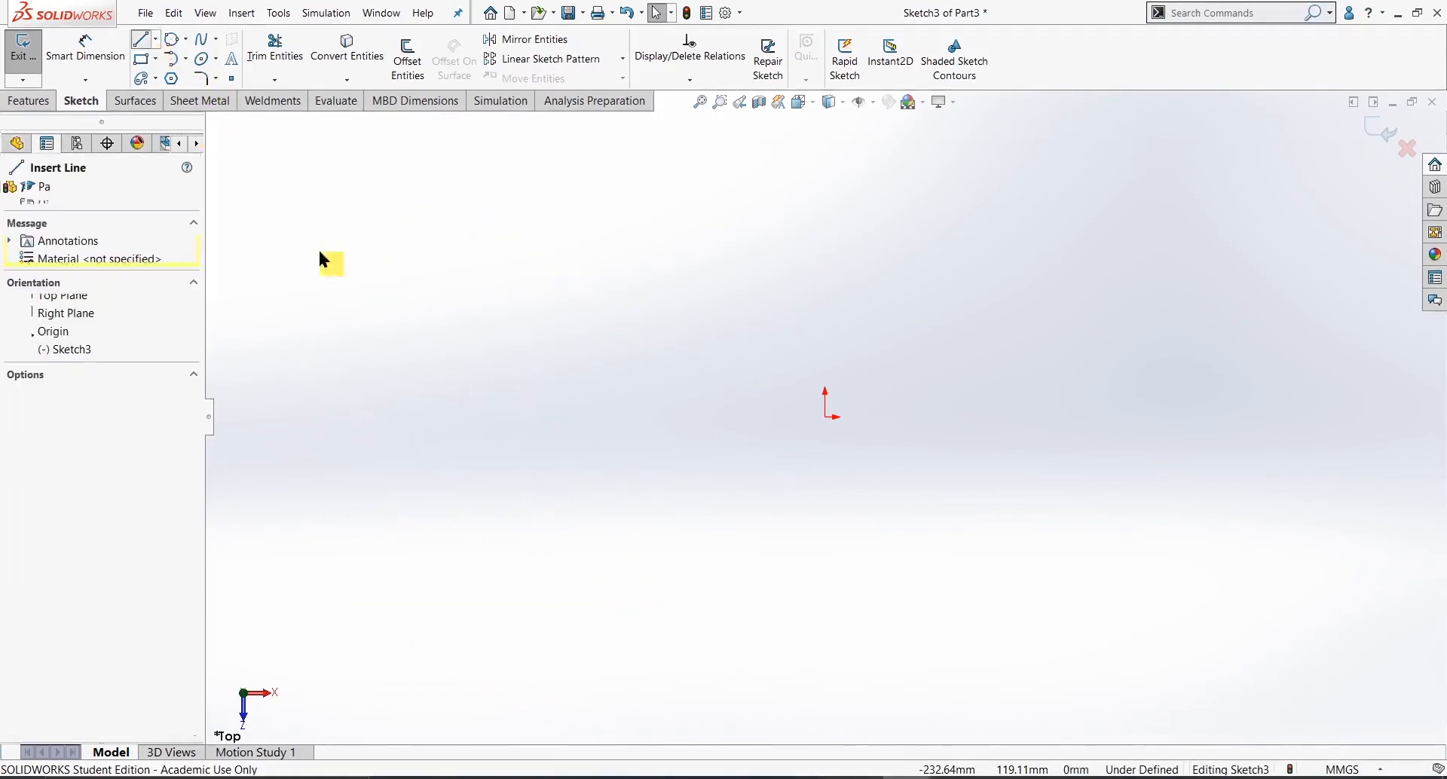
pyautogui.click(402, 282)
pyautogui.click(714, 507)
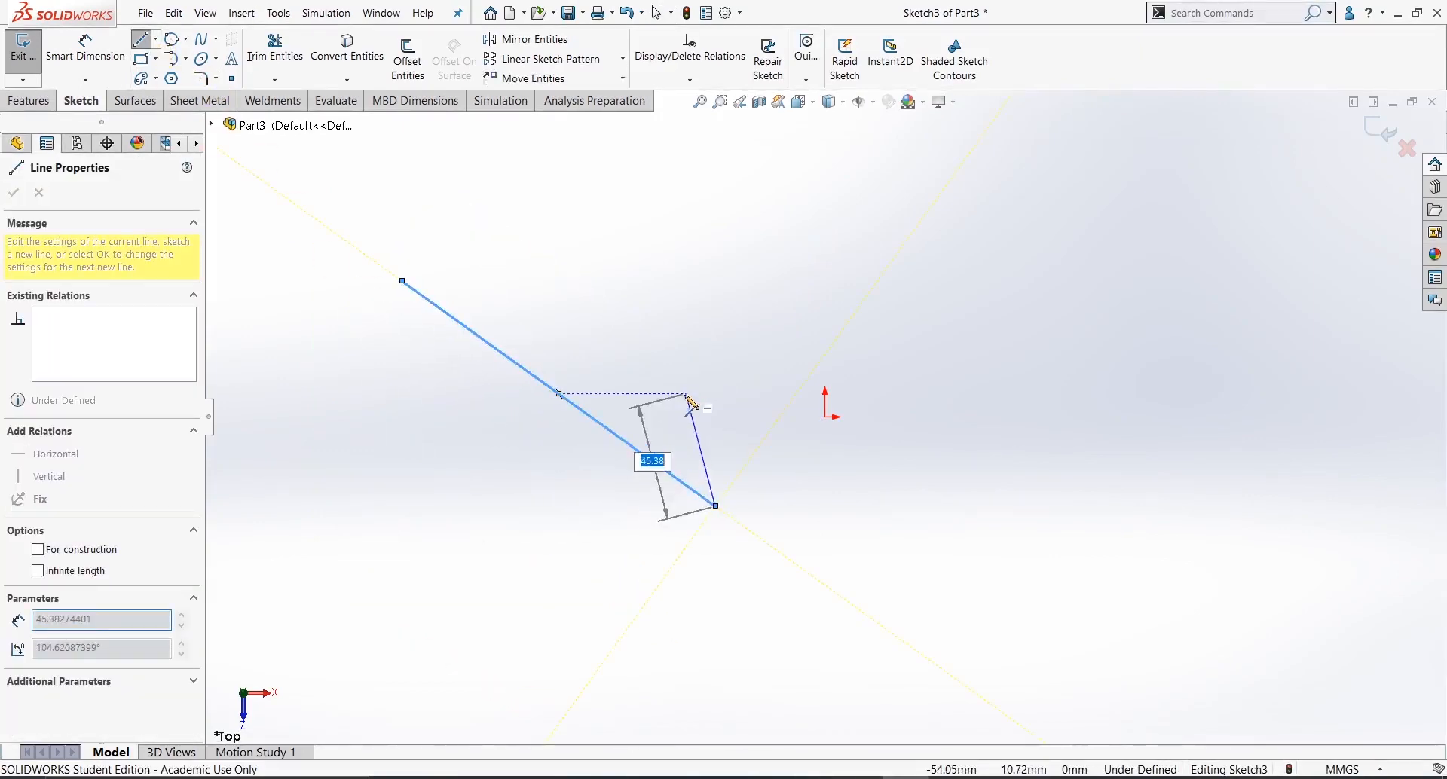
pyautogui.rightClick(689, 361)
pyautogui.click(701, 411)
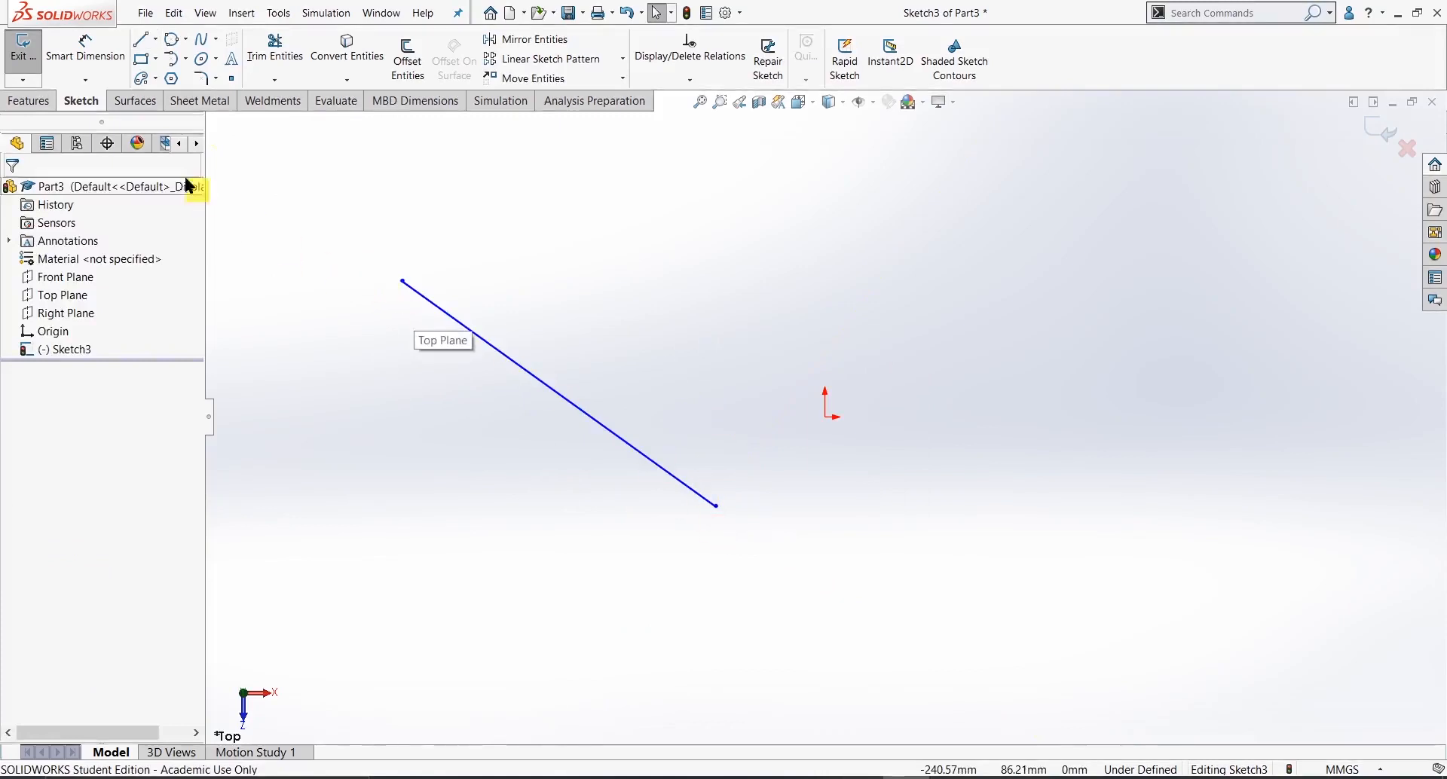
pyautogui.click(156, 60)
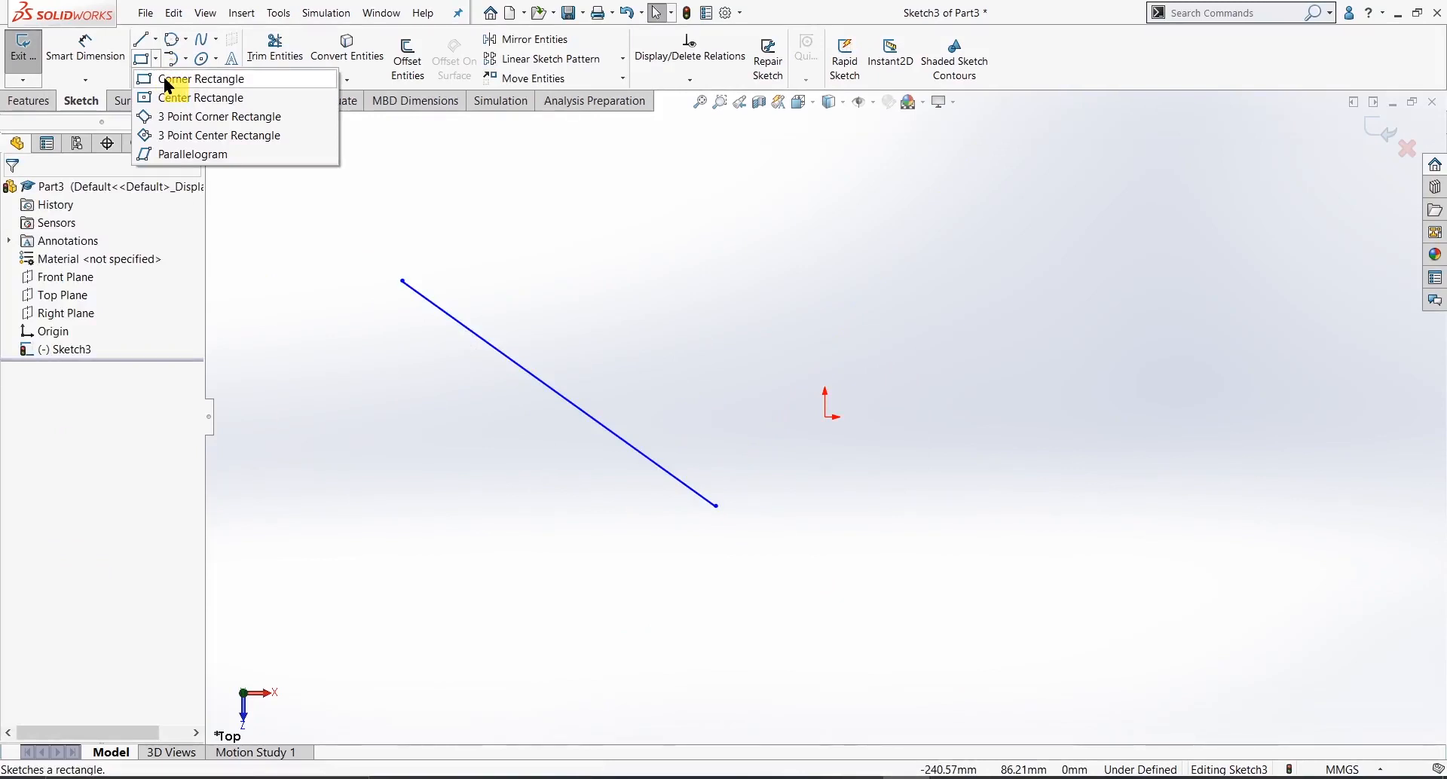
pyautogui.click(168, 81)
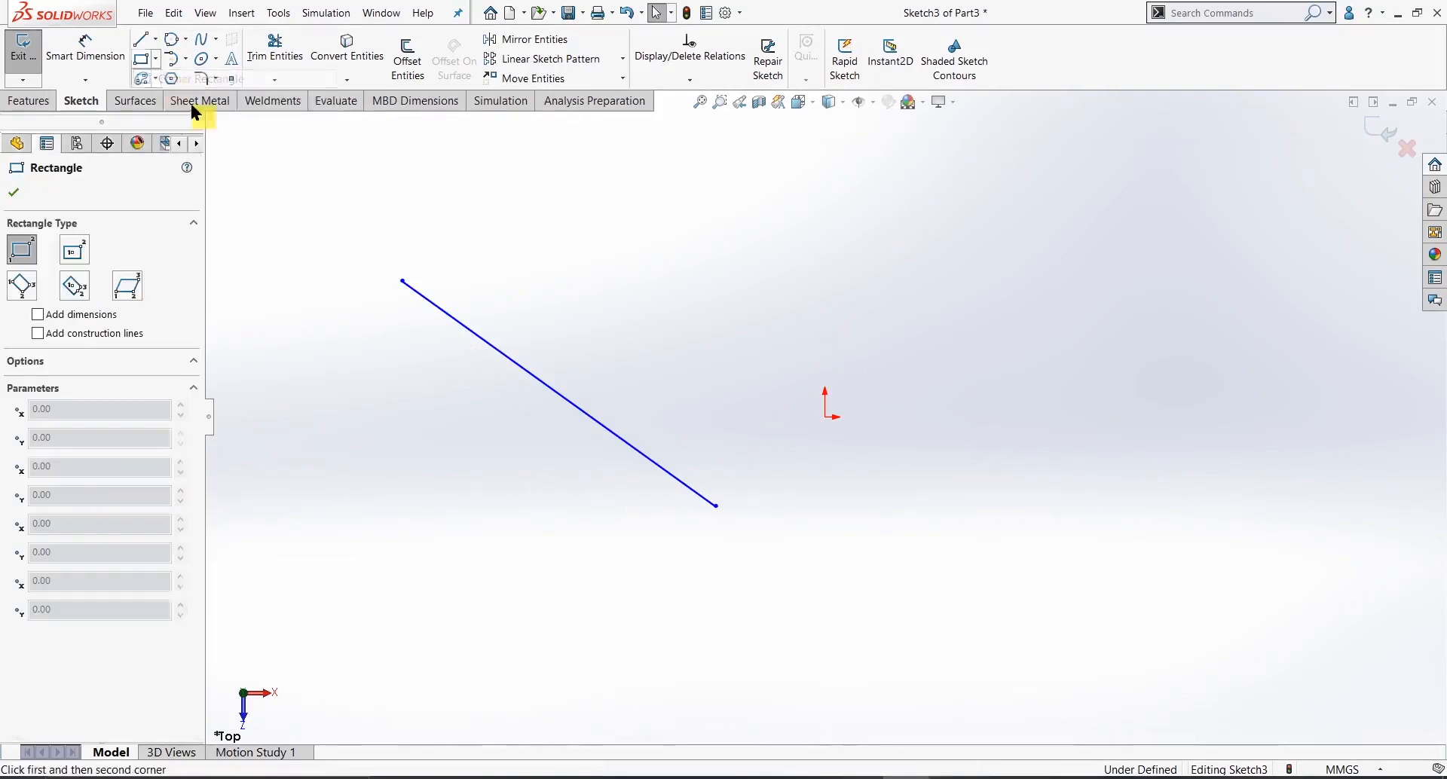
pyautogui.click(403, 282)
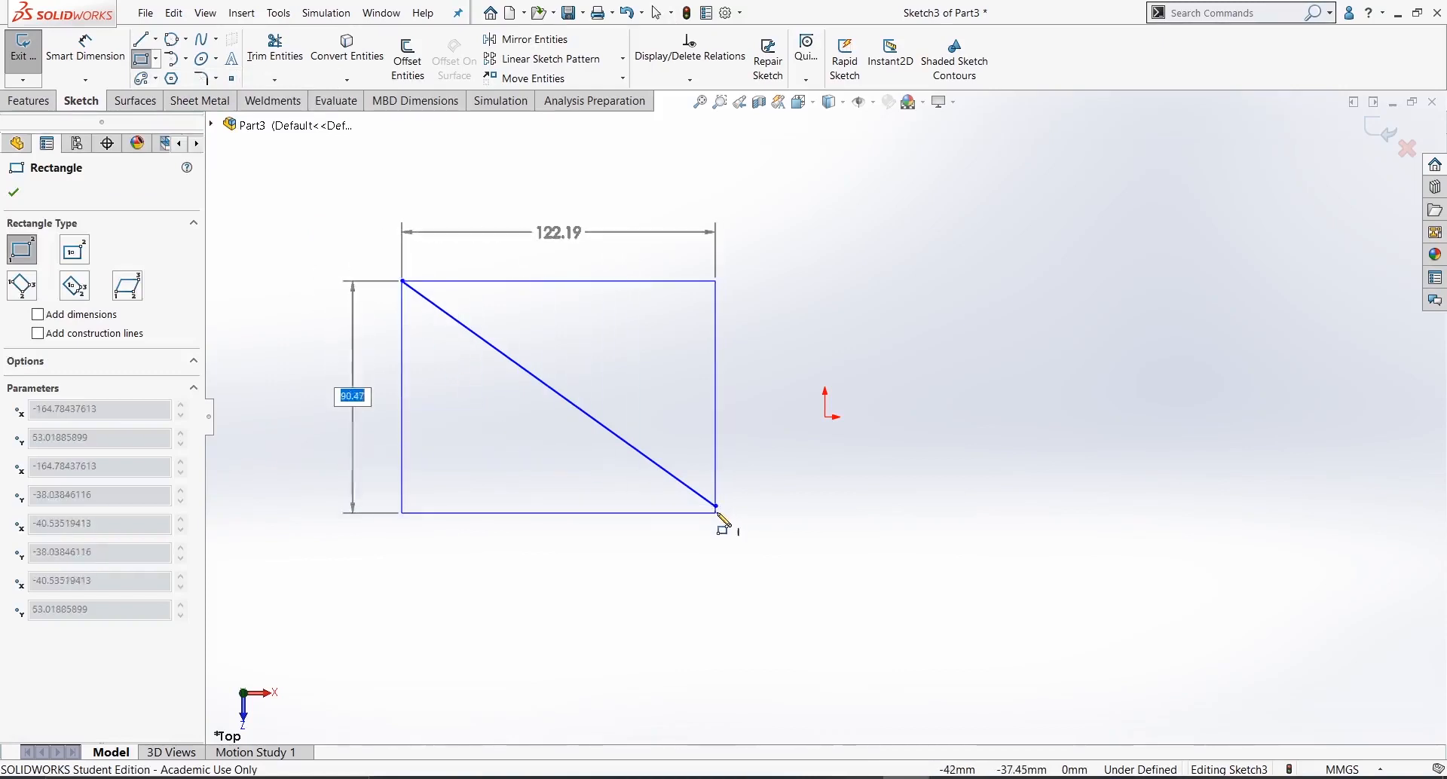
pyautogui.press('Escape')
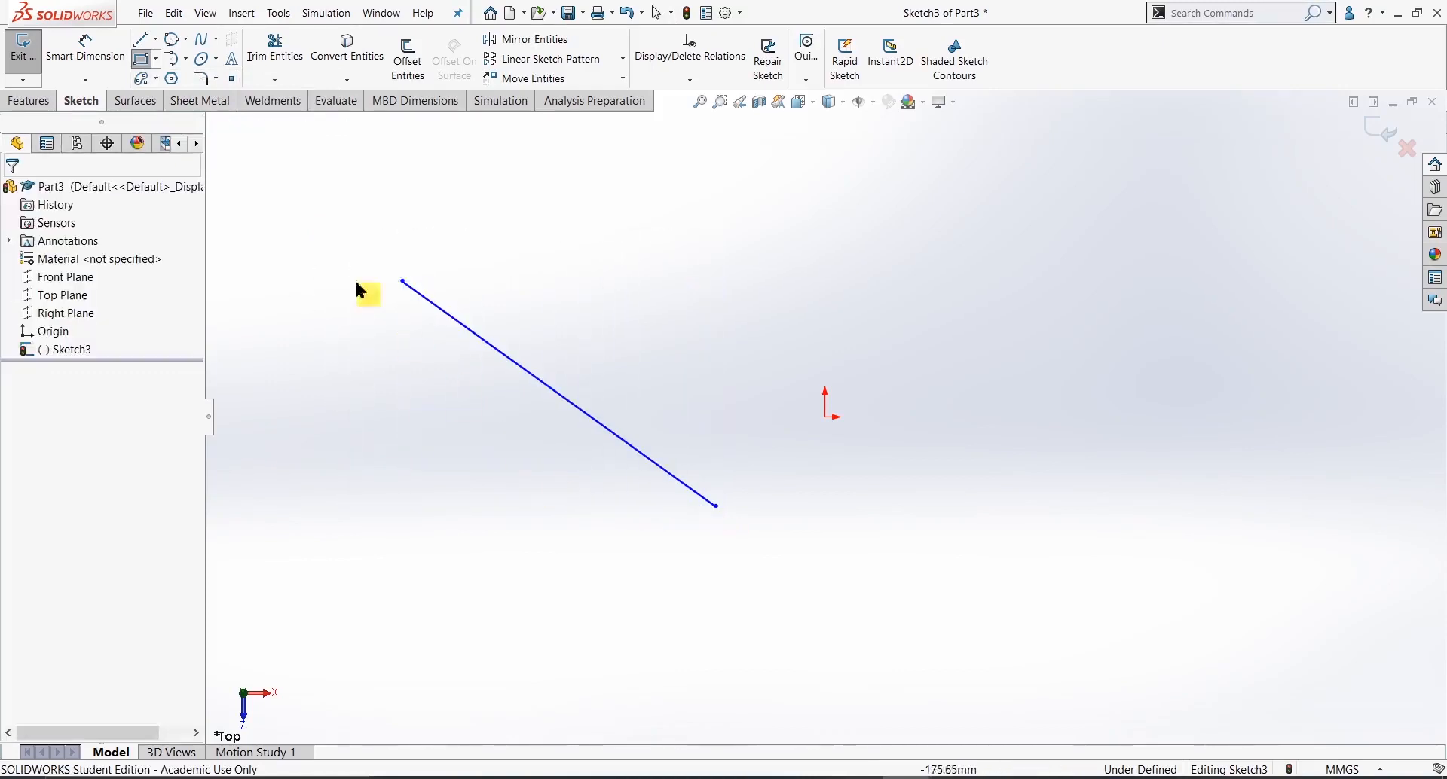
# - Sketch a 3 point corner rectangle using the full slanted line as its lower long side, with the third corner just above and left of the origin
pyautogui.click(155, 60)
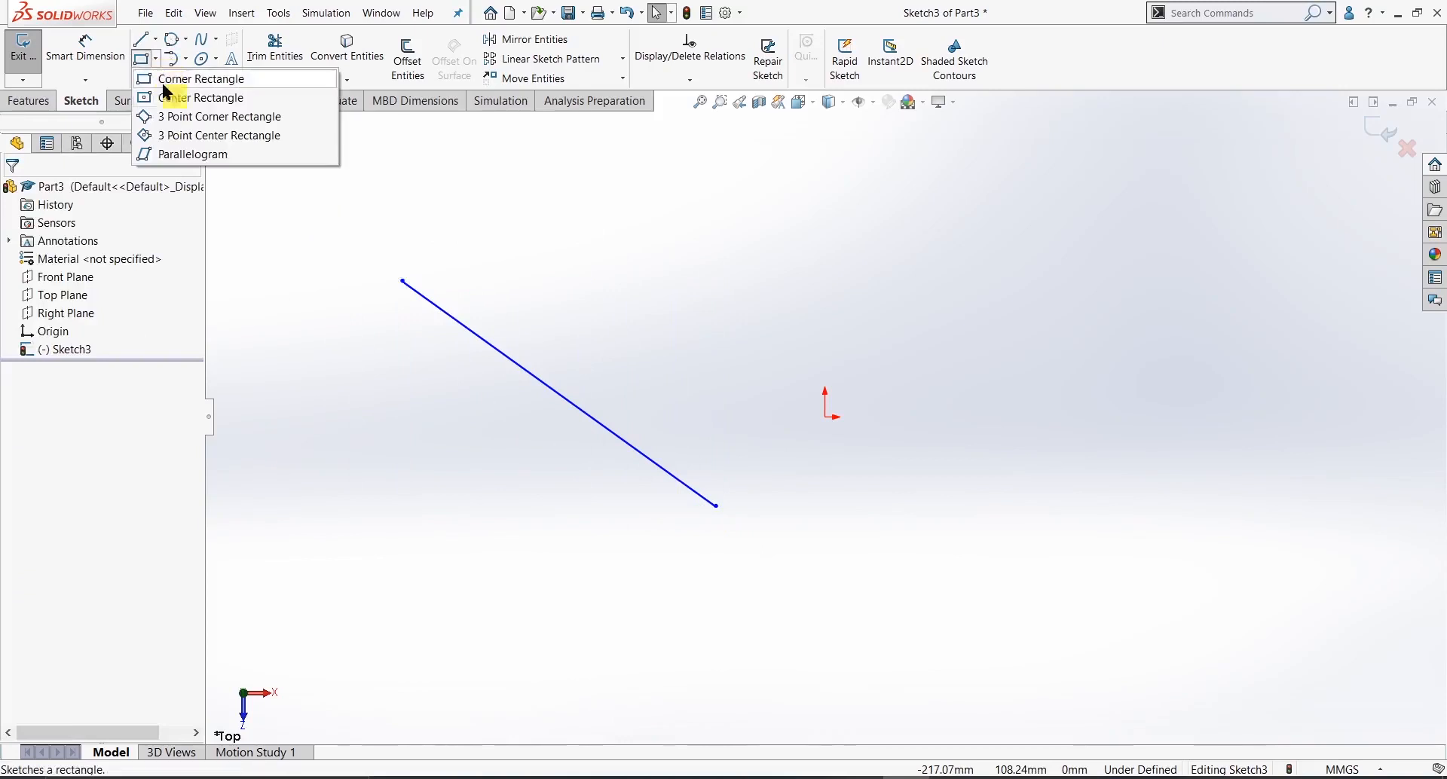
pyautogui.click(195, 119)
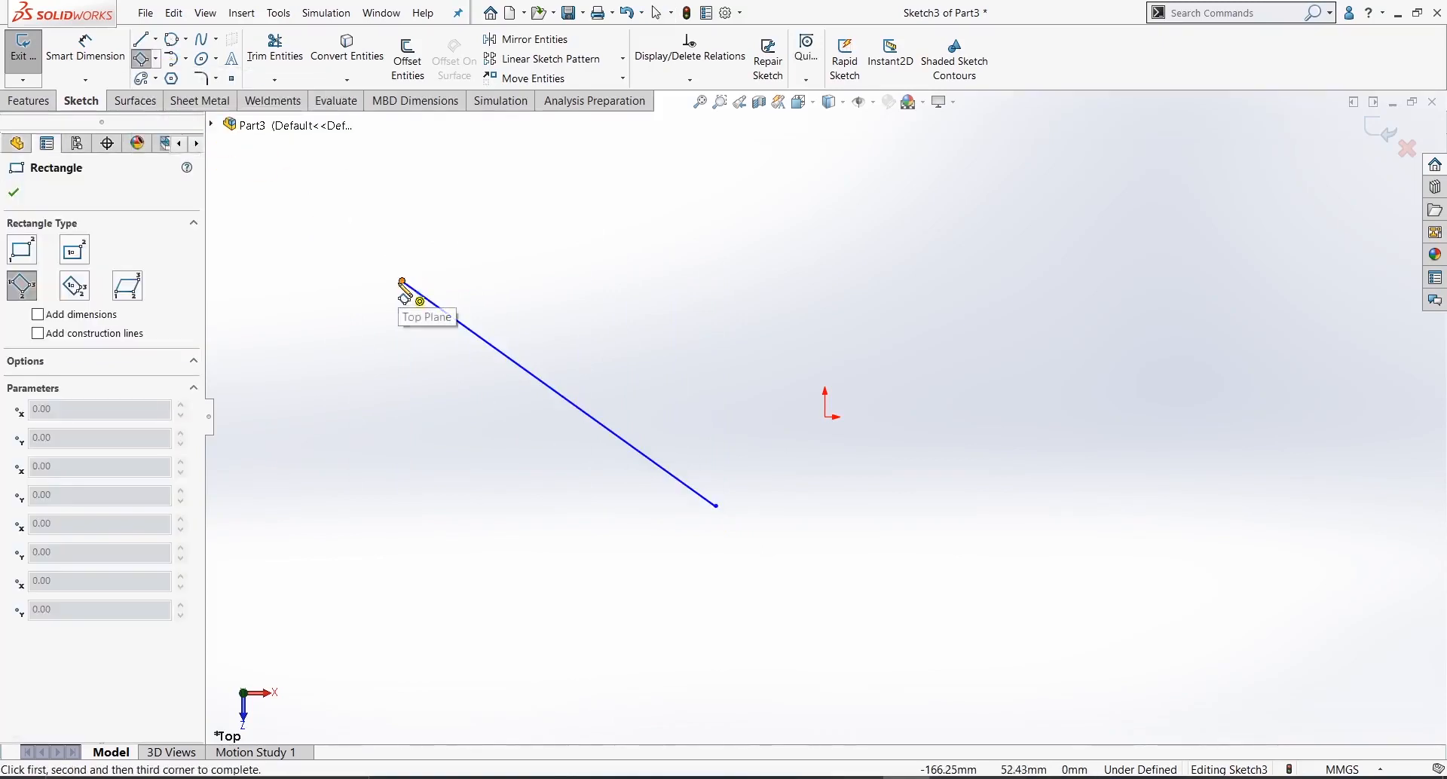
pyautogui.click(403, 280)
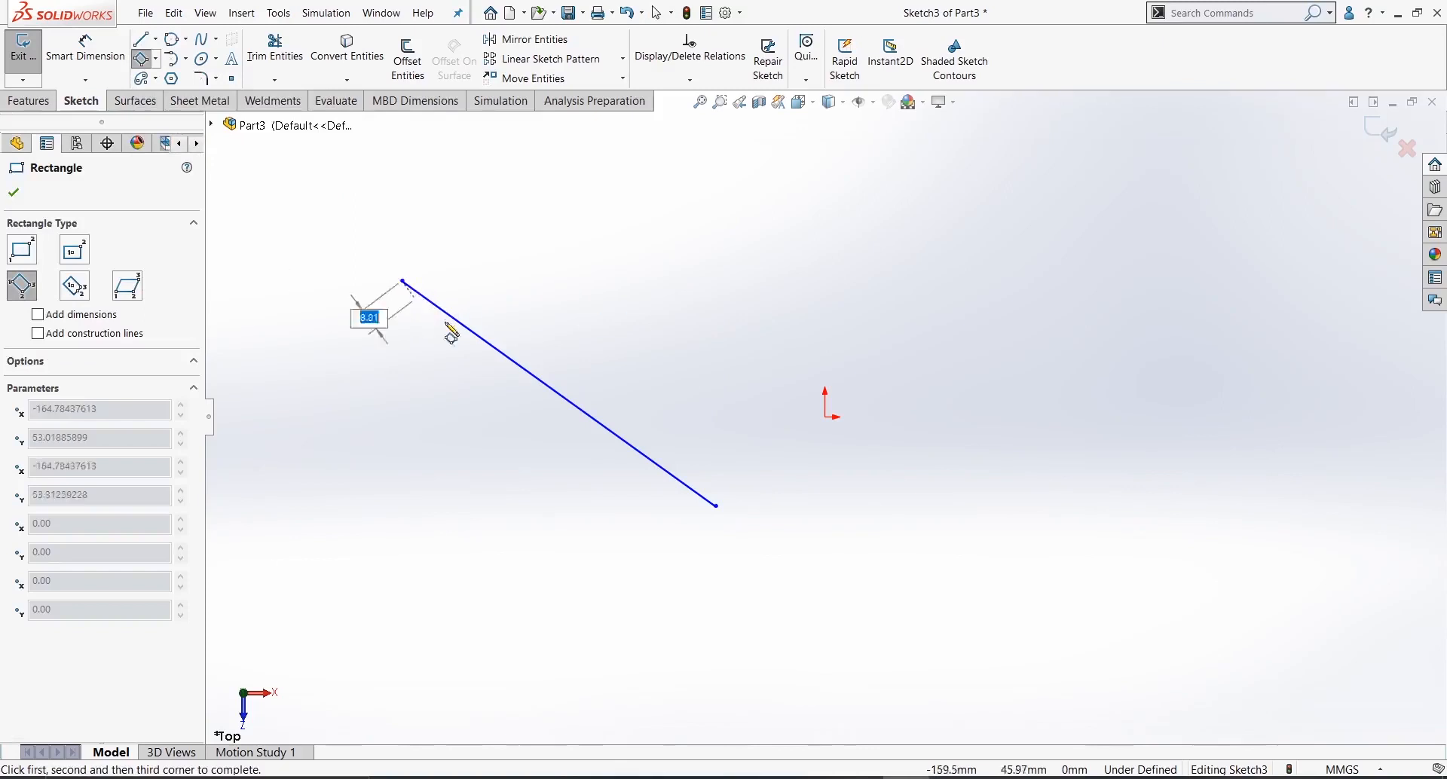
pyautogui.click(716, 507)
pyautogui.click(815, 368)
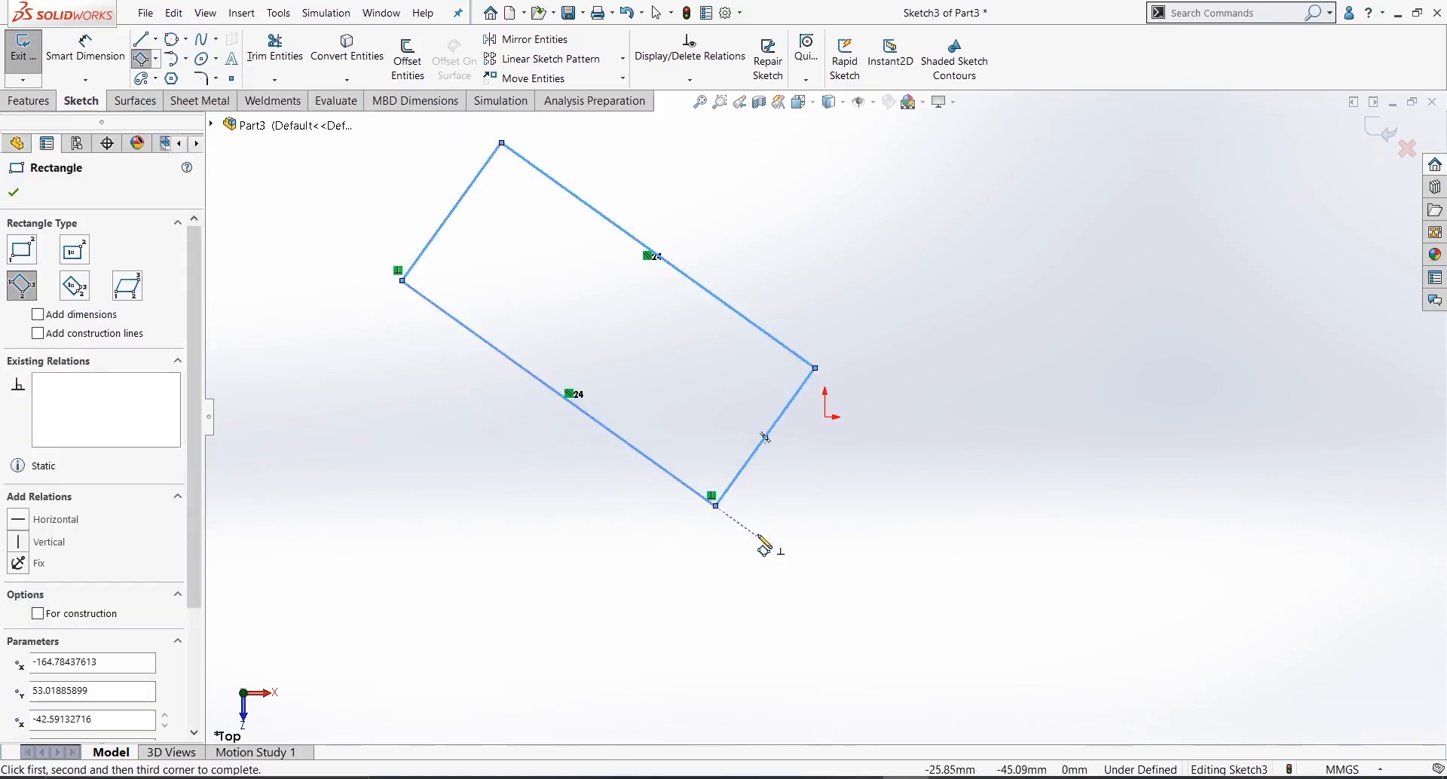
# - Sketch a parallelogram right of the origin with a nearly horizontal base about 120 mm long and sides slanting up to the right
pyautogui.click(156, 59)
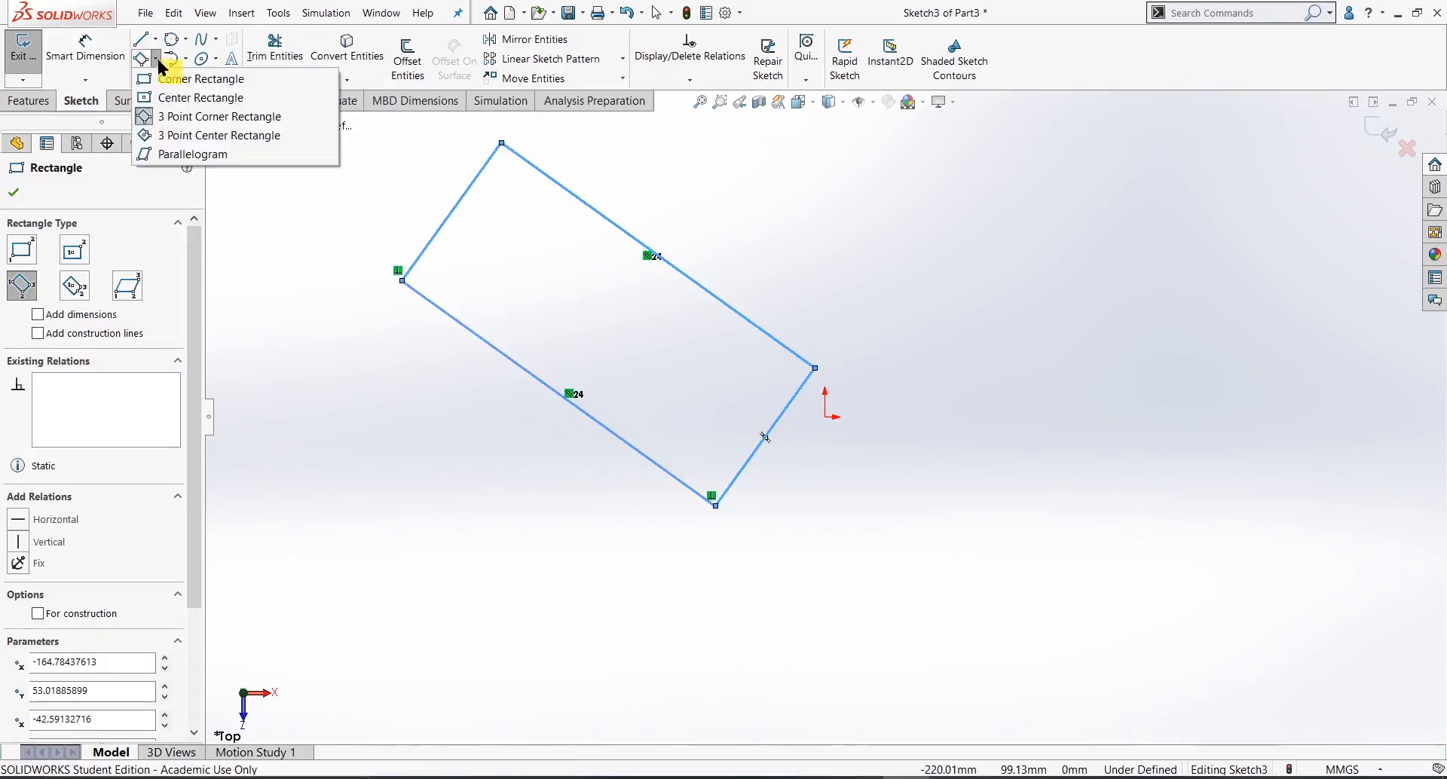
pyautogui.click(175, 157)
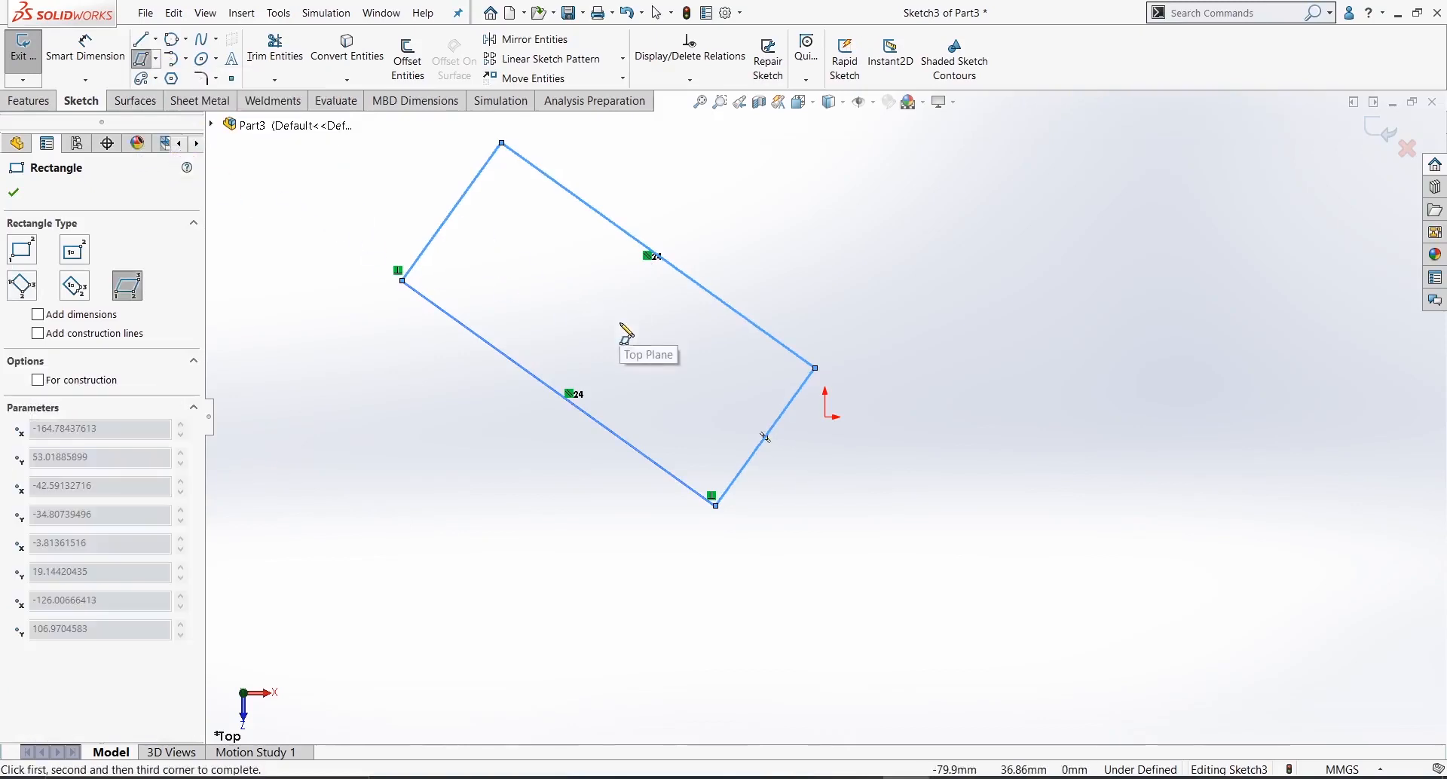
pyautogui.click(897, 481)
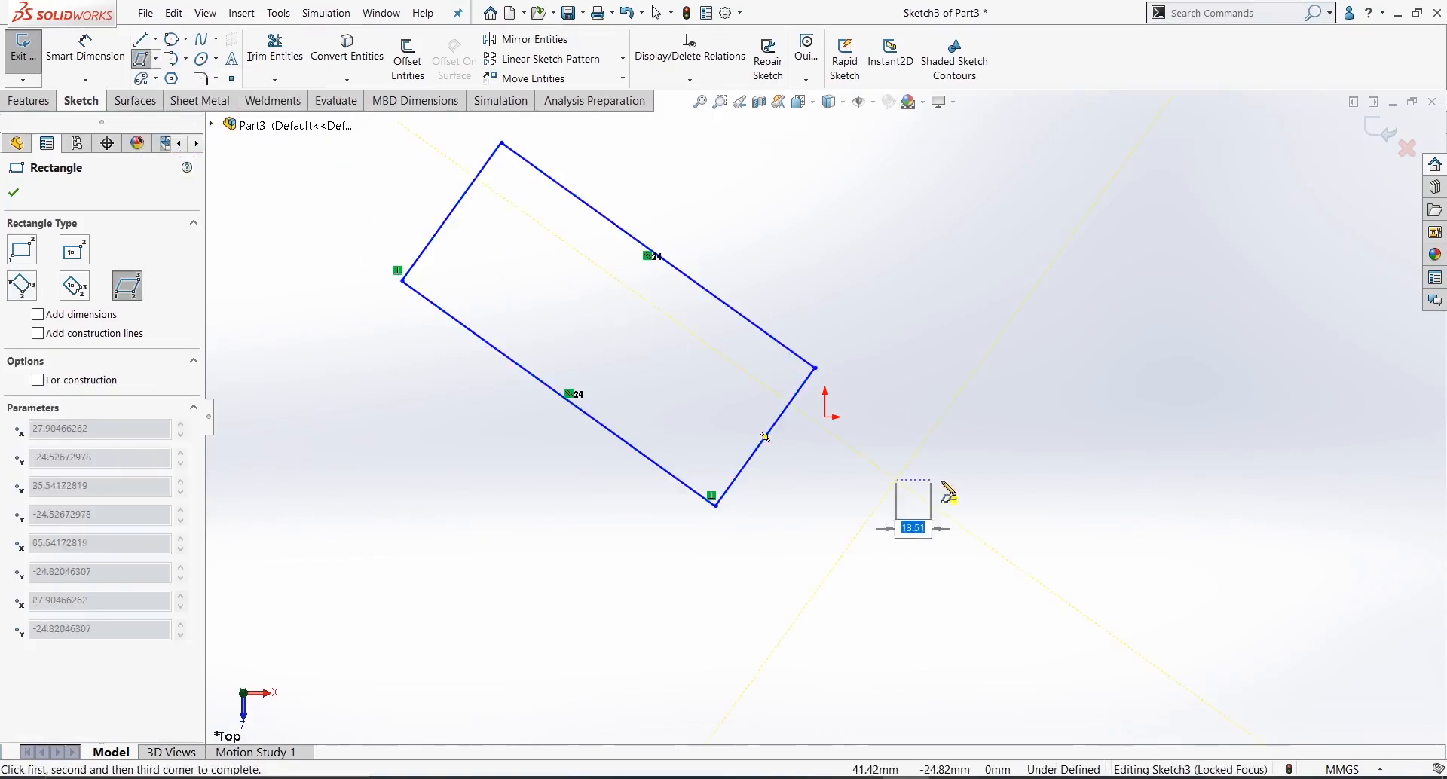
pyautogui.click(1204, 488)
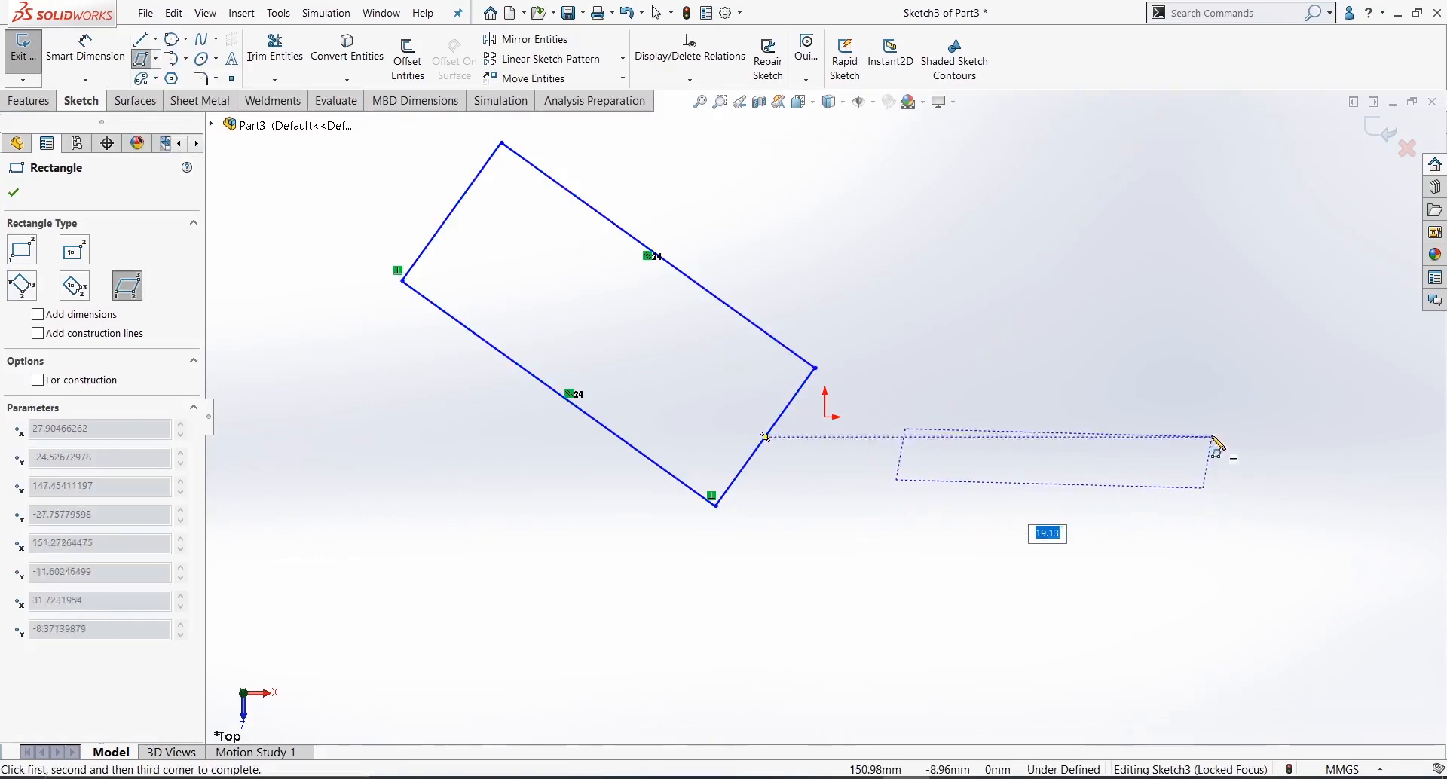
pyautogui.click(1295, 341)
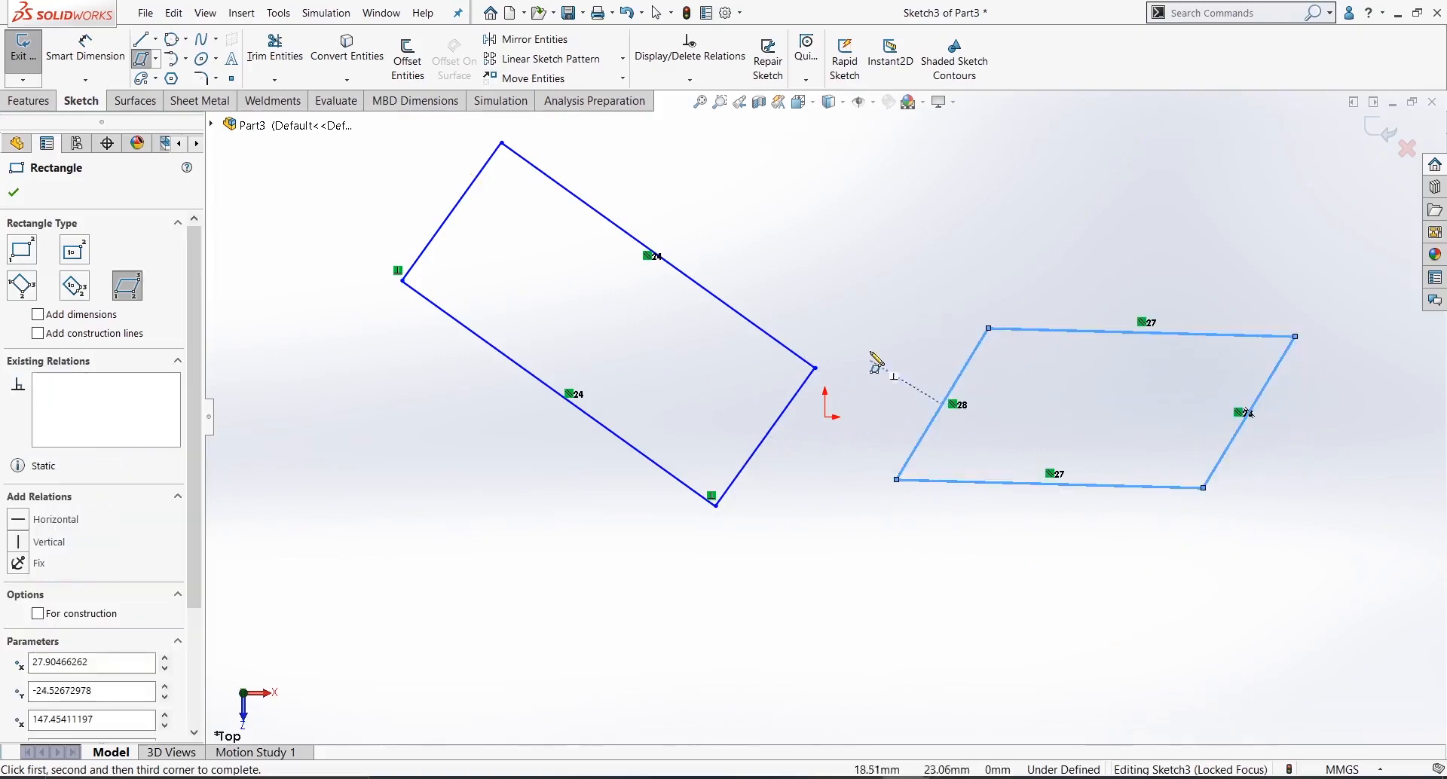
pyautogui.click(157, 58)
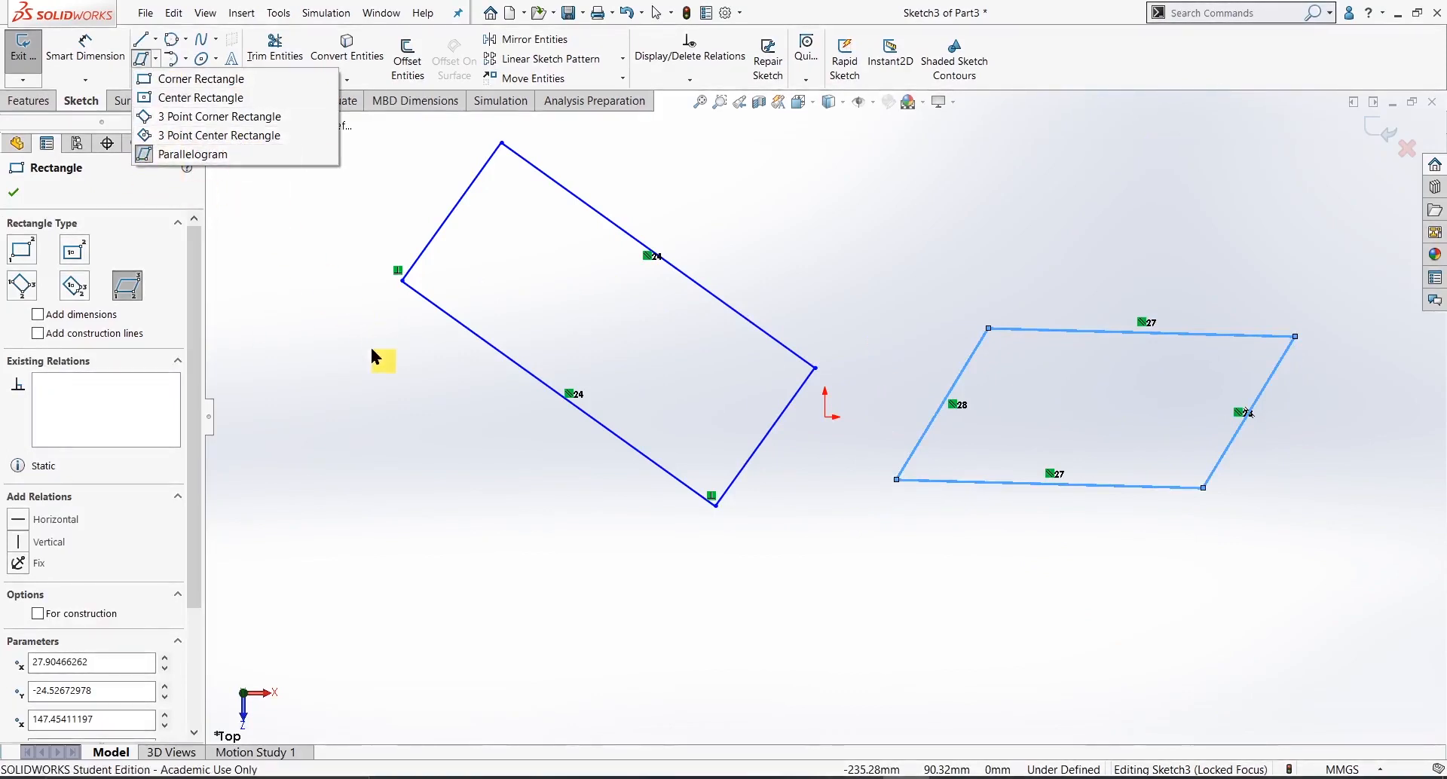
pyautogui.click(274, 220)
pyautogui.click(273, 220)
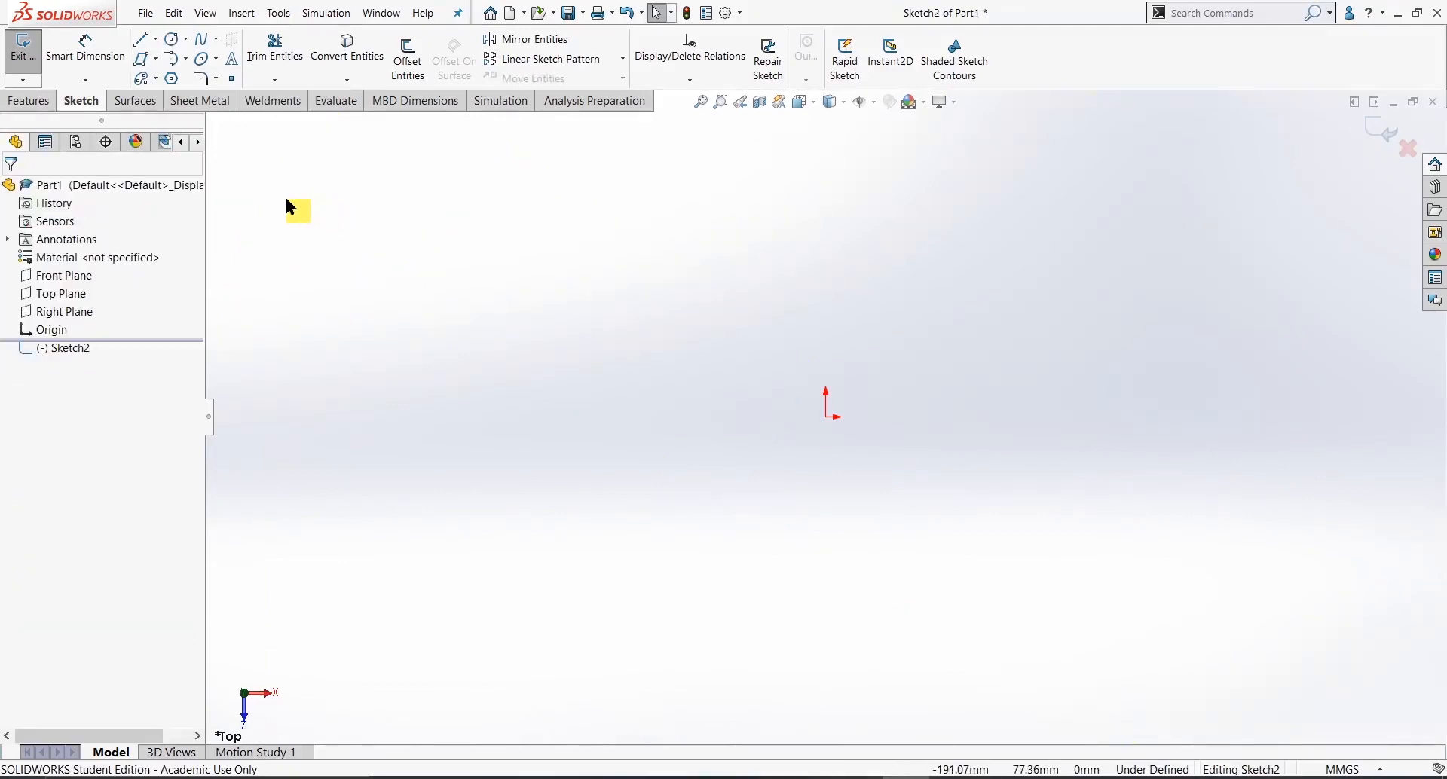
# - Sketch a horizontal straight slot above the origin, about 128 mm between end centres and 27 mm wide, with dimensions added
pyautogui.click(156, 80)
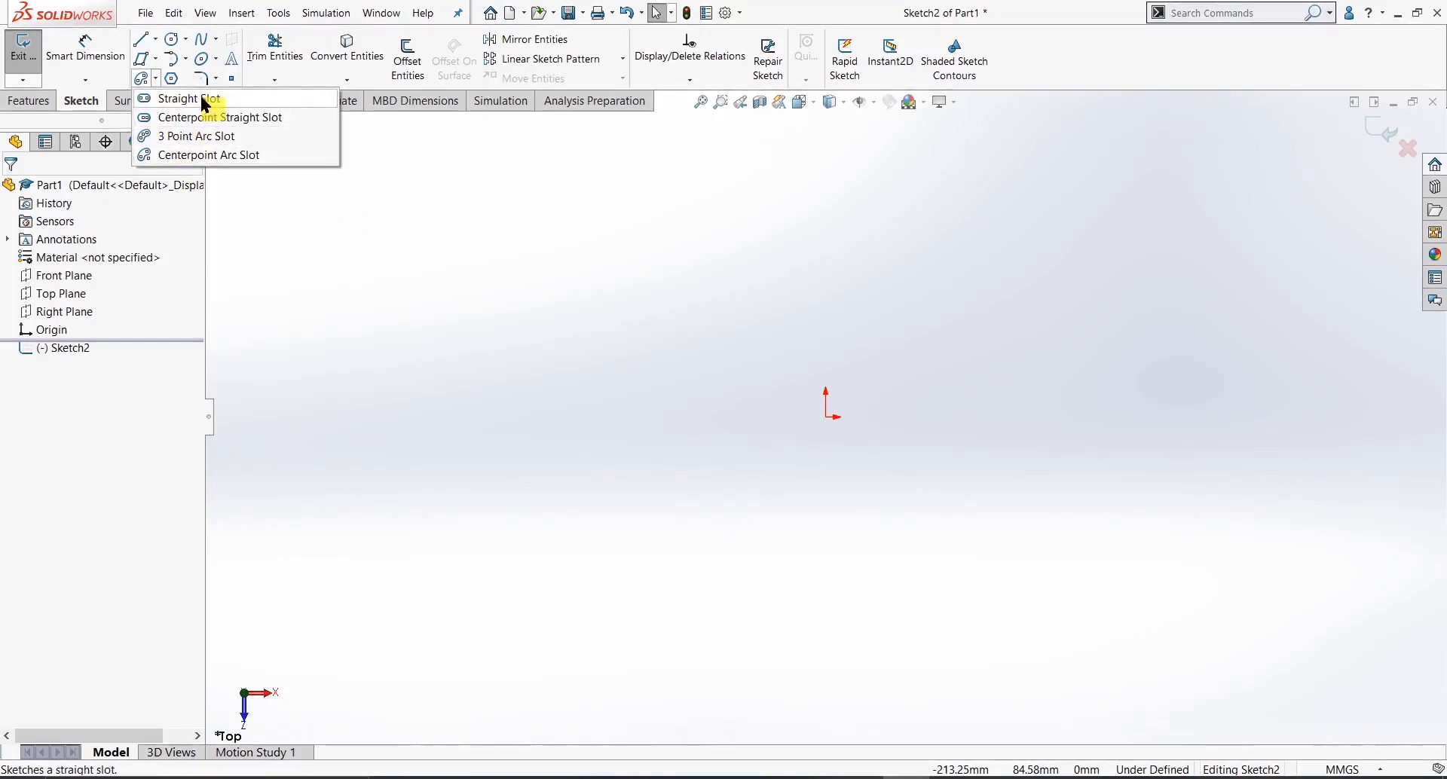
pyautogui.click(250, 100)
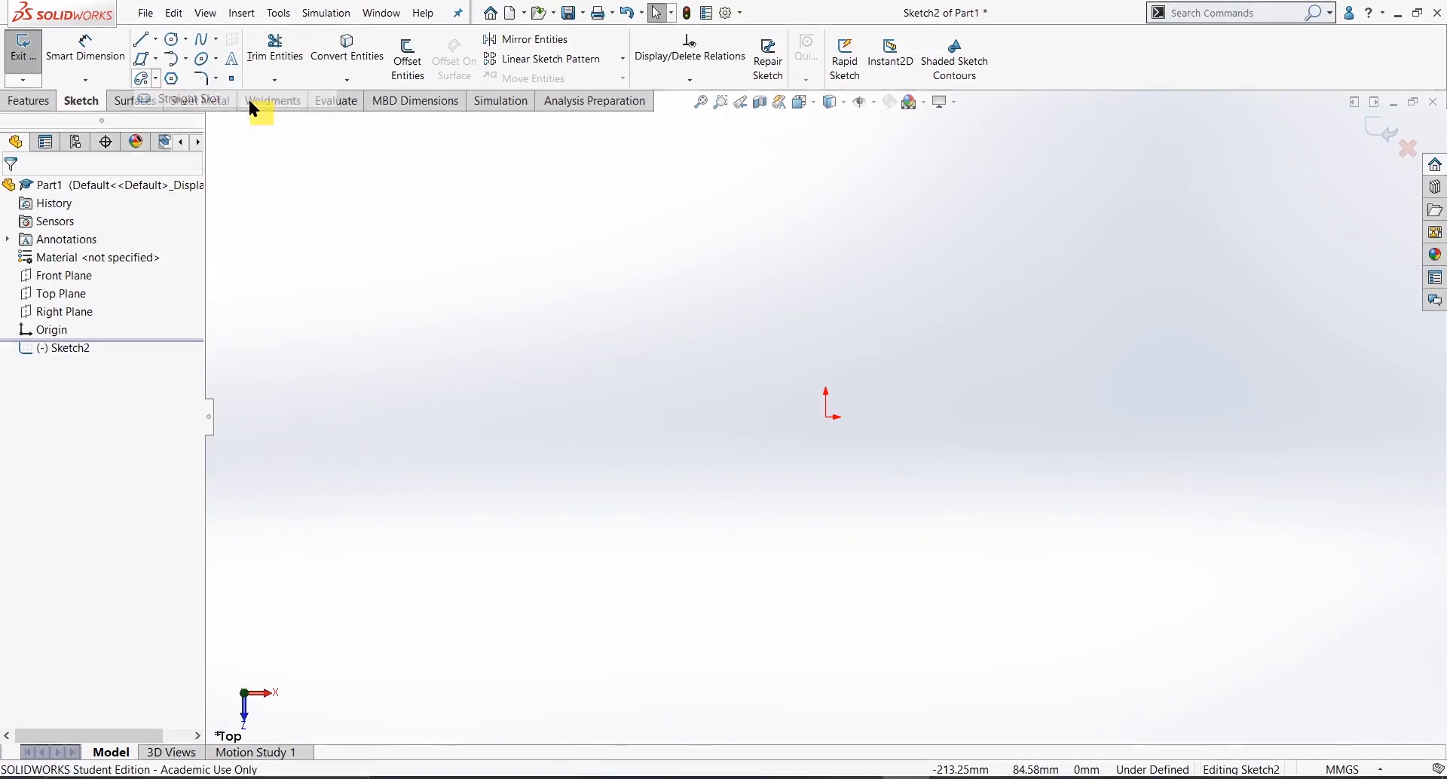
pyautogui.click(515, 260)
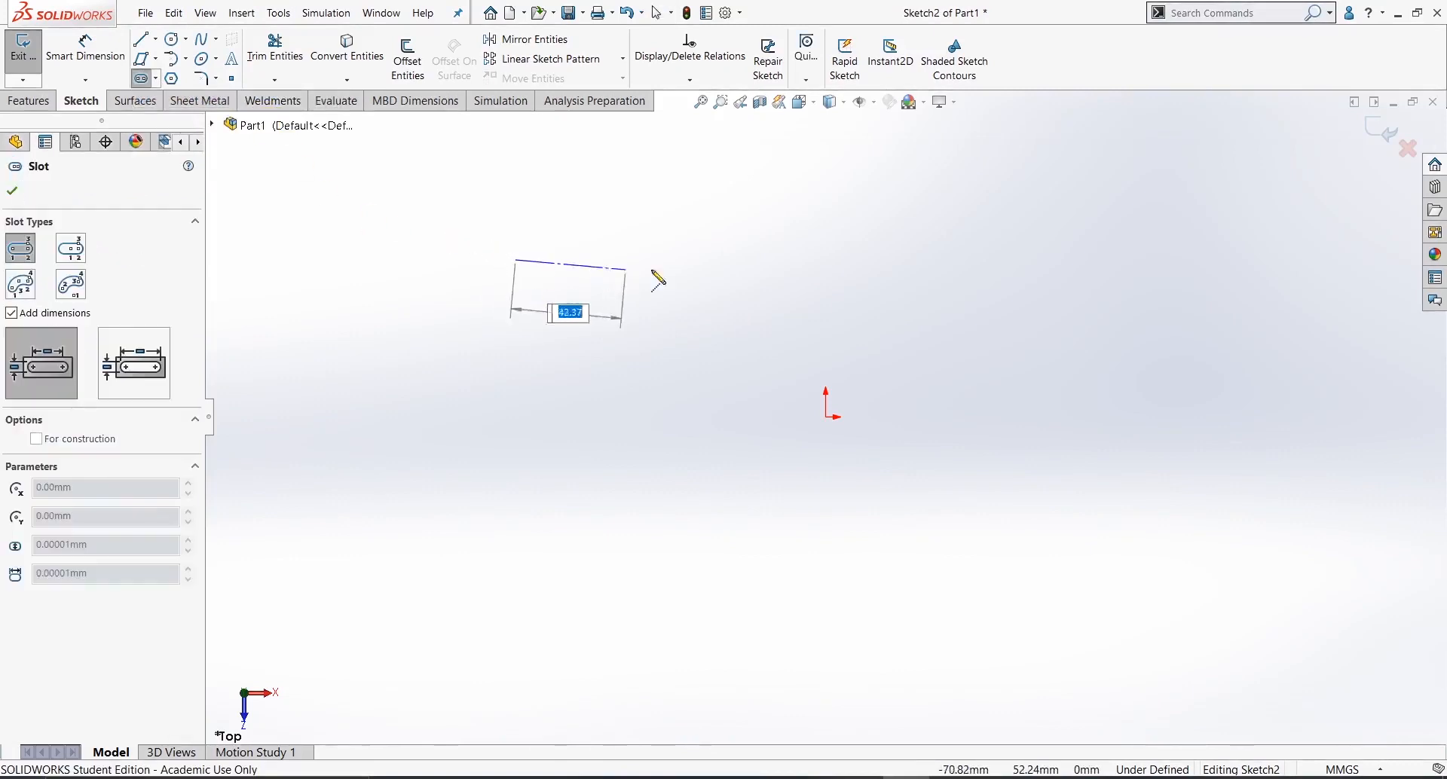
pyautogui.click(879, 260)
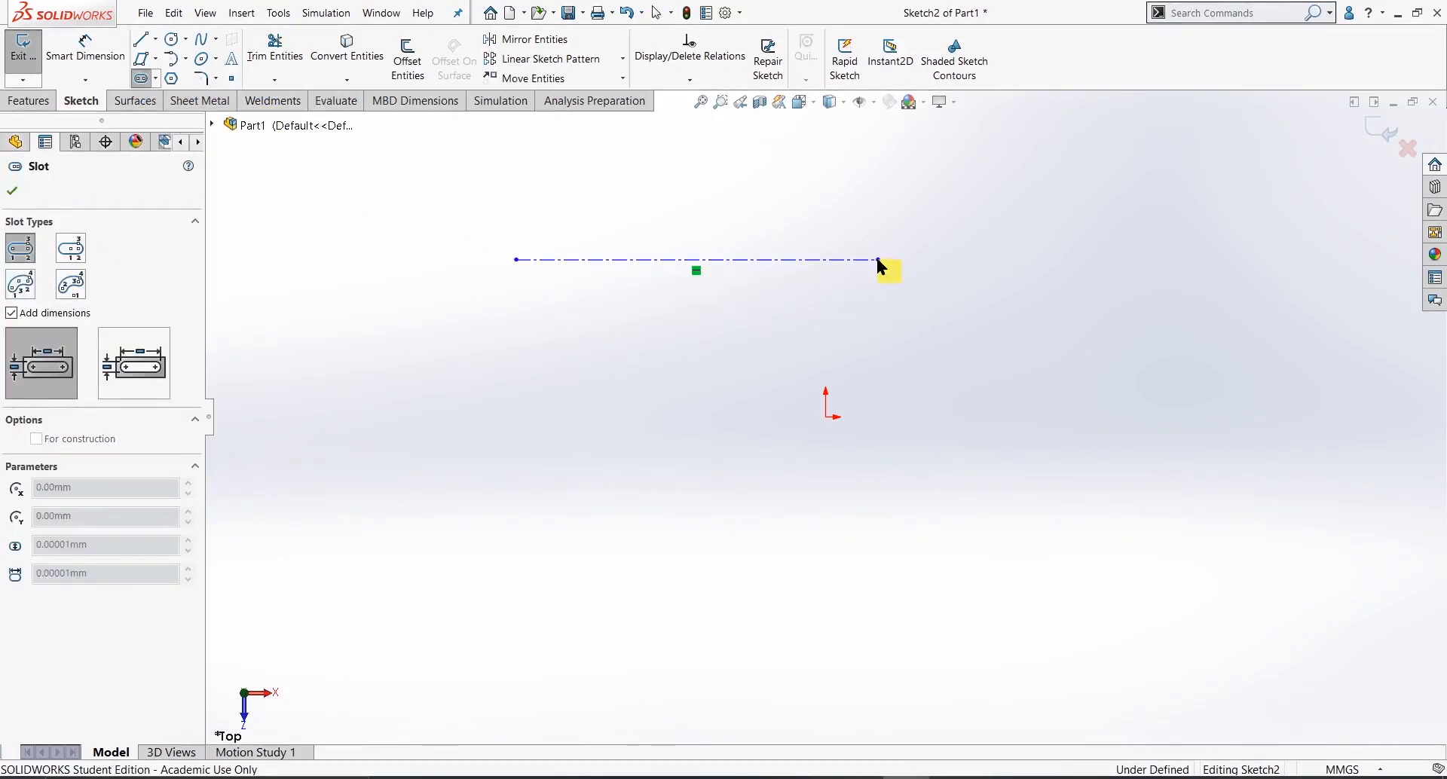
pyautogui.click(885, 298)
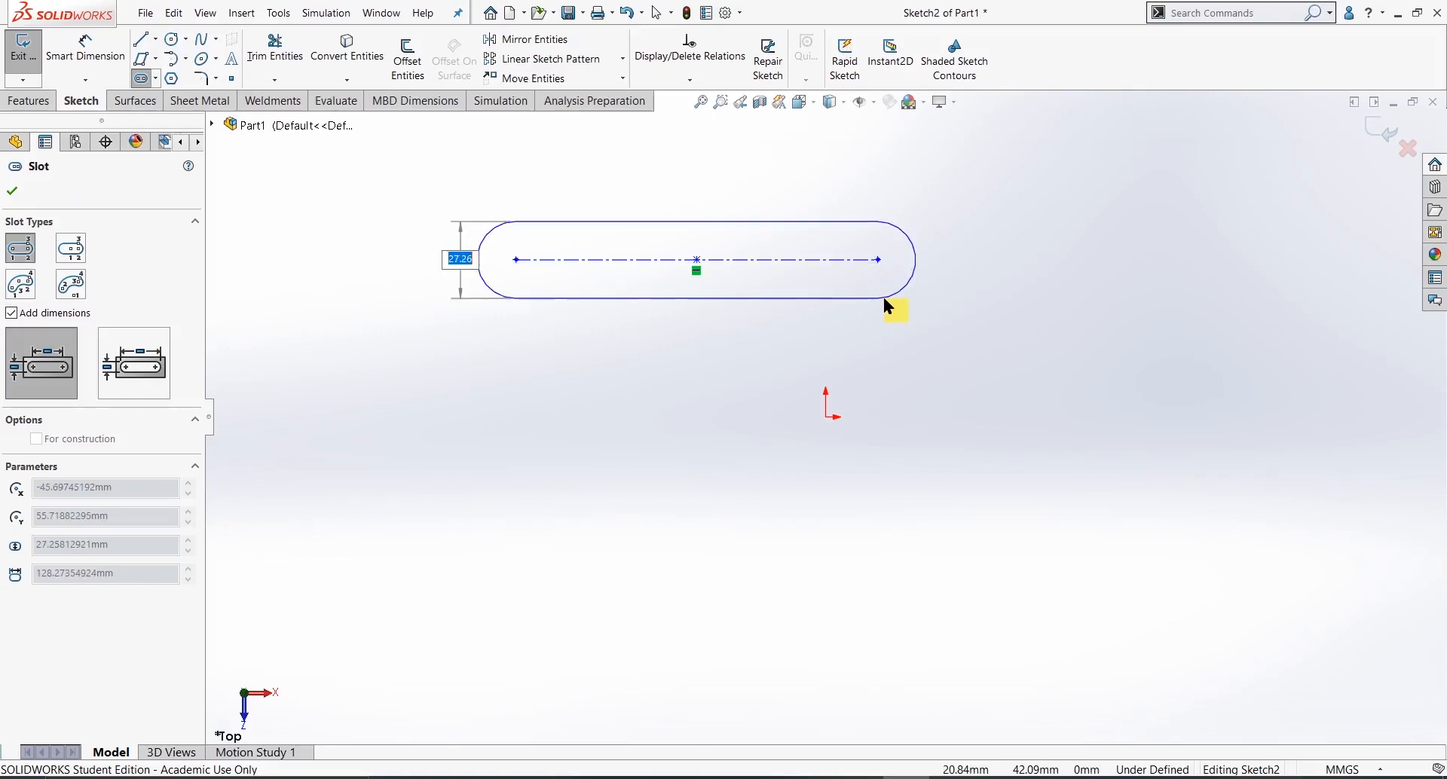
pyautogui.click(884, 297)
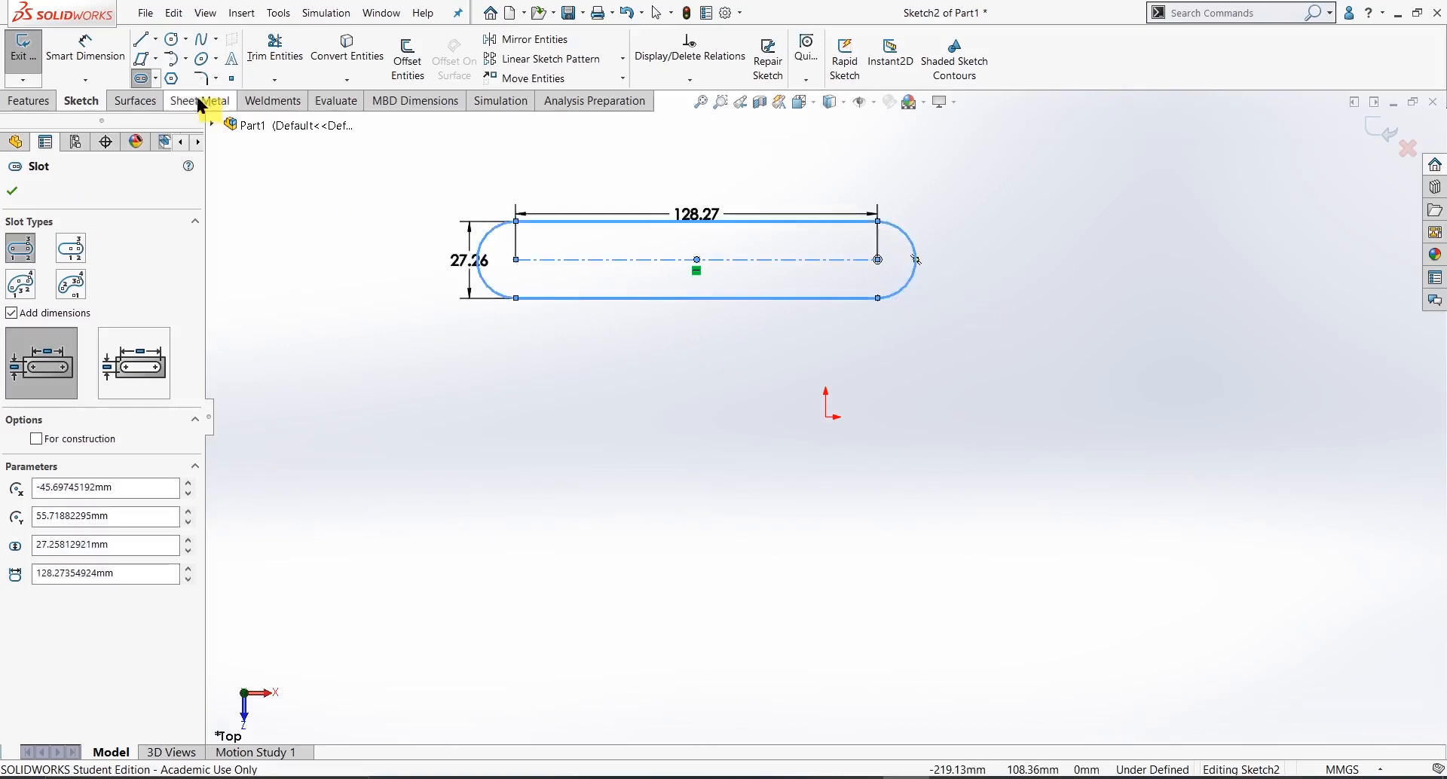
# - Sketch a horizontal centerpoint straight slot below the origin, about 158 mm between end centres and 30 mm wide
pyautogui.click(156, 78)
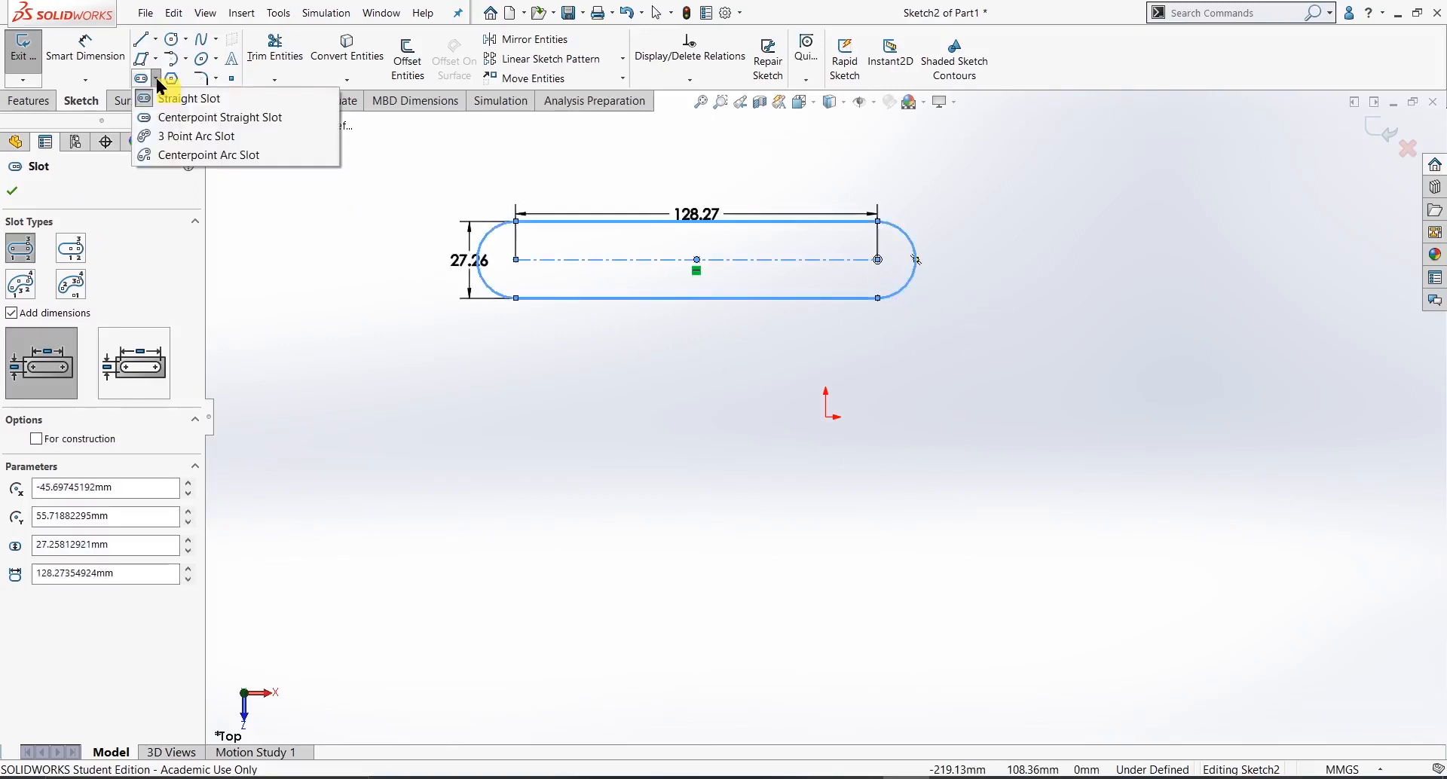
pyautogui.click(184, 119)
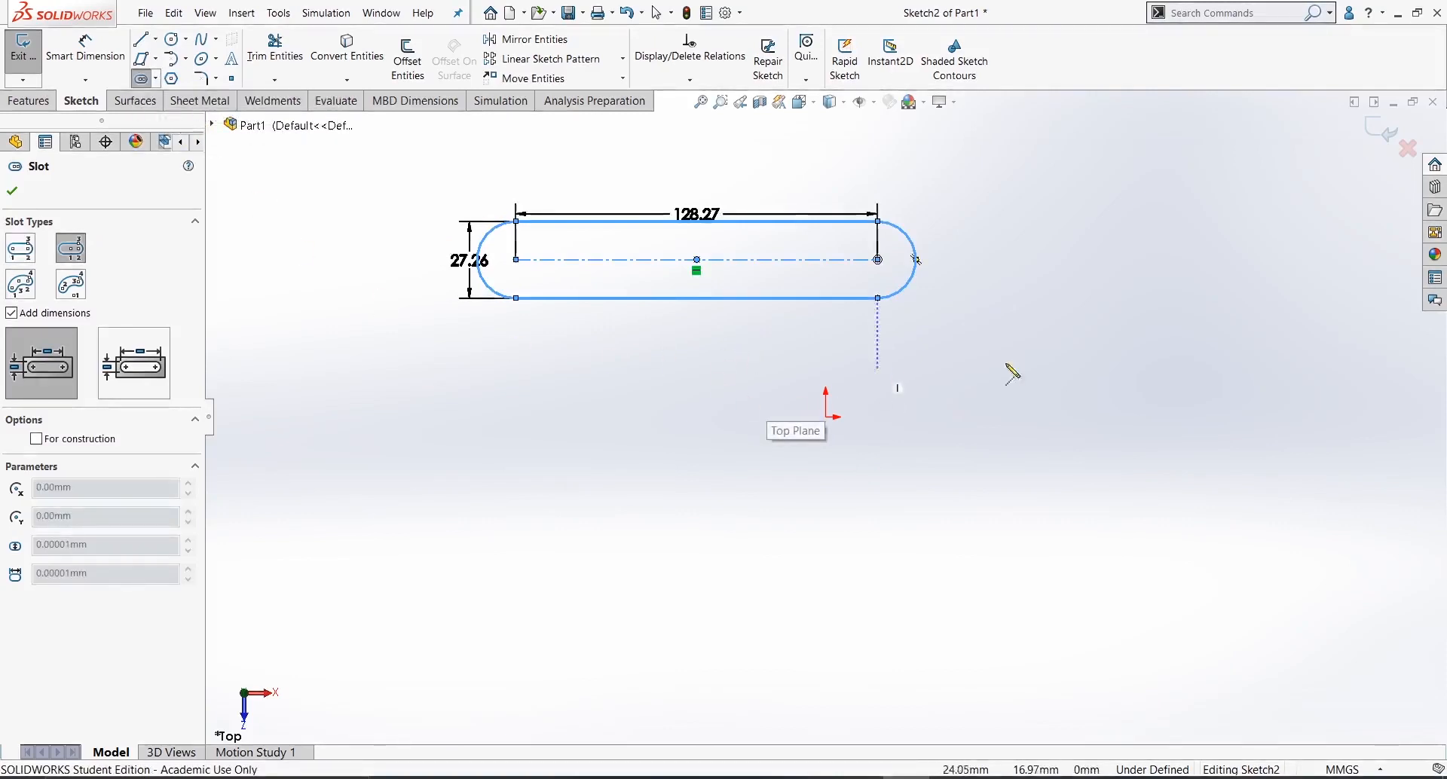
pyautogui.click(726, 528)
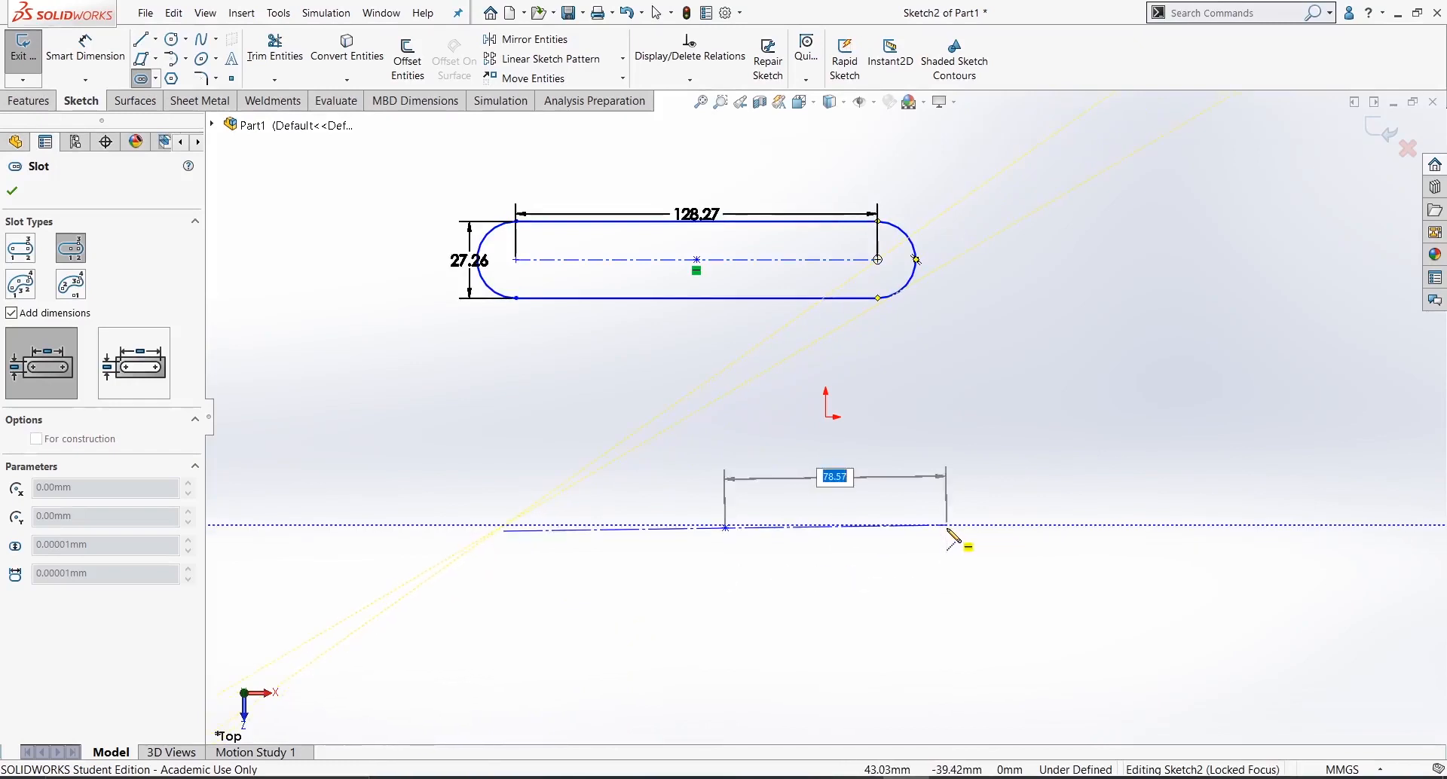
pyautogui.click(947, 528)
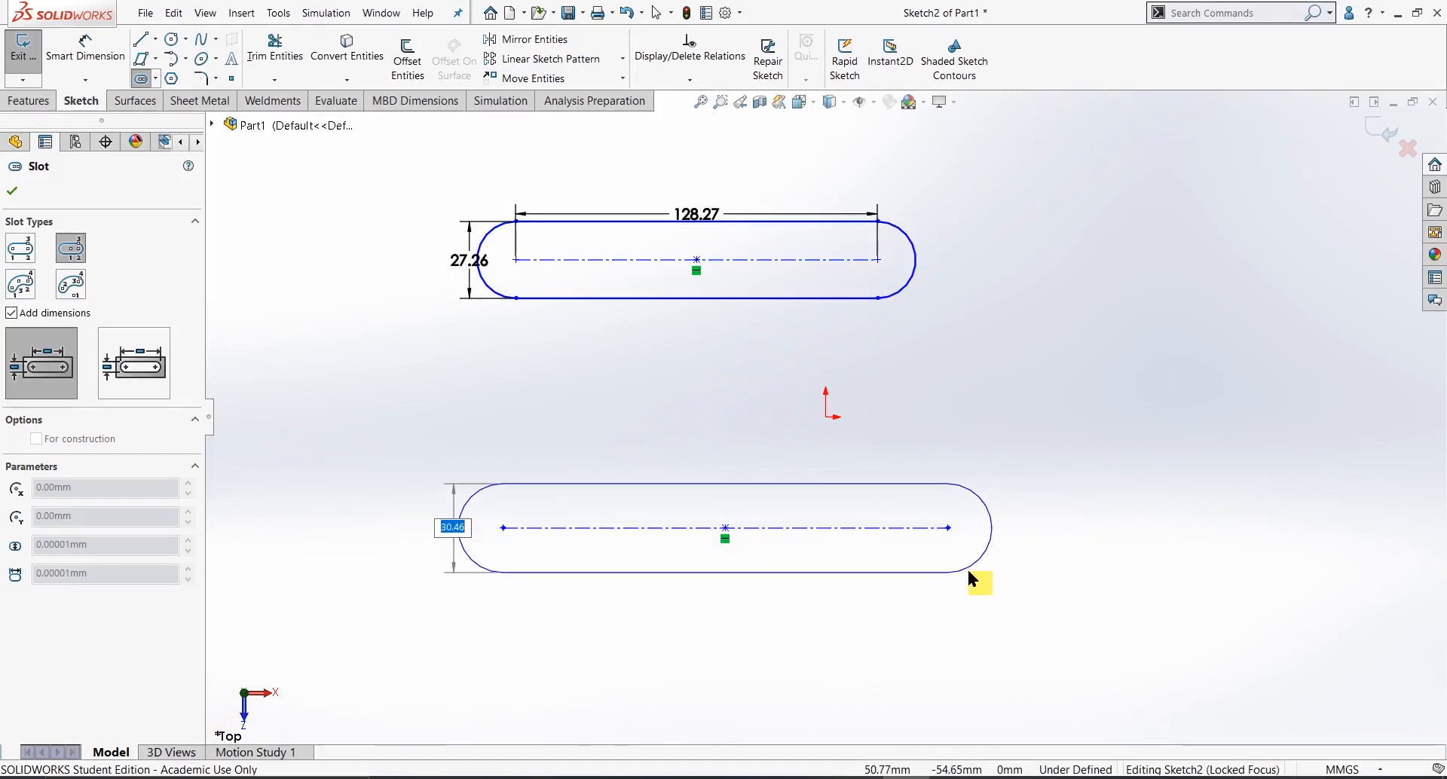
pyautogui.click(969, 571)
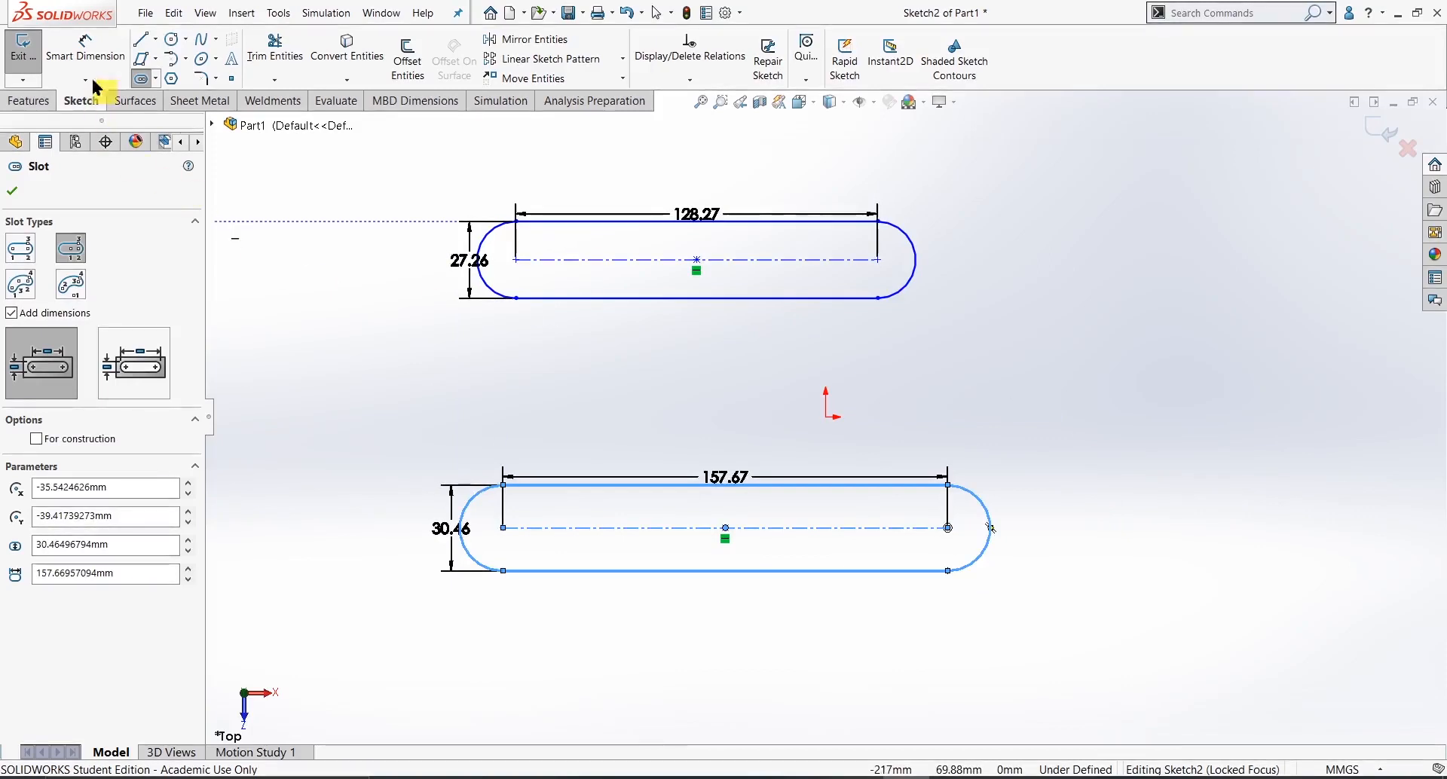
# - Sketch a downward-bulging 3 point arc slot right of the upper straight slot, about R45 mm, 109° and 25 mm wide
pyautogui.click(155, 80)
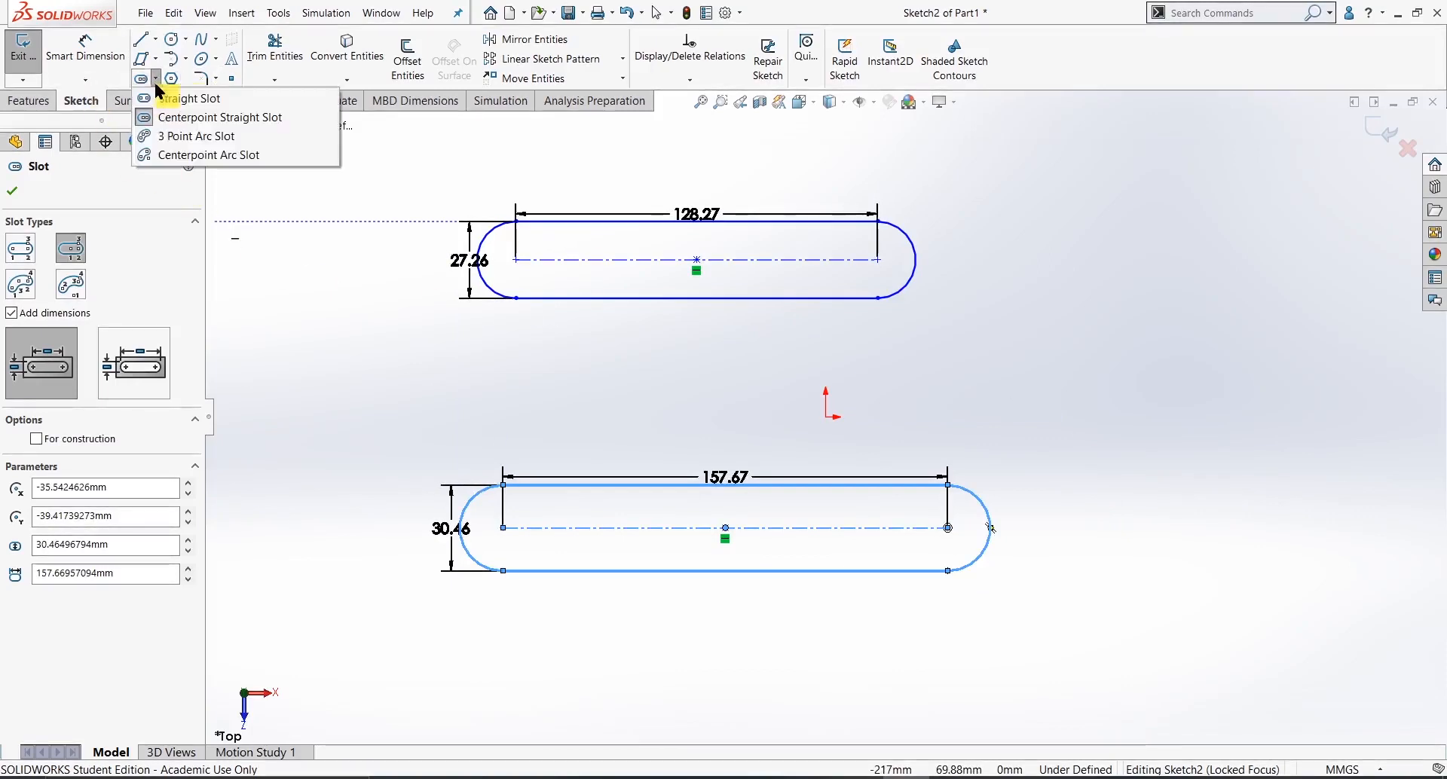
pyautogui.click(170, 137)
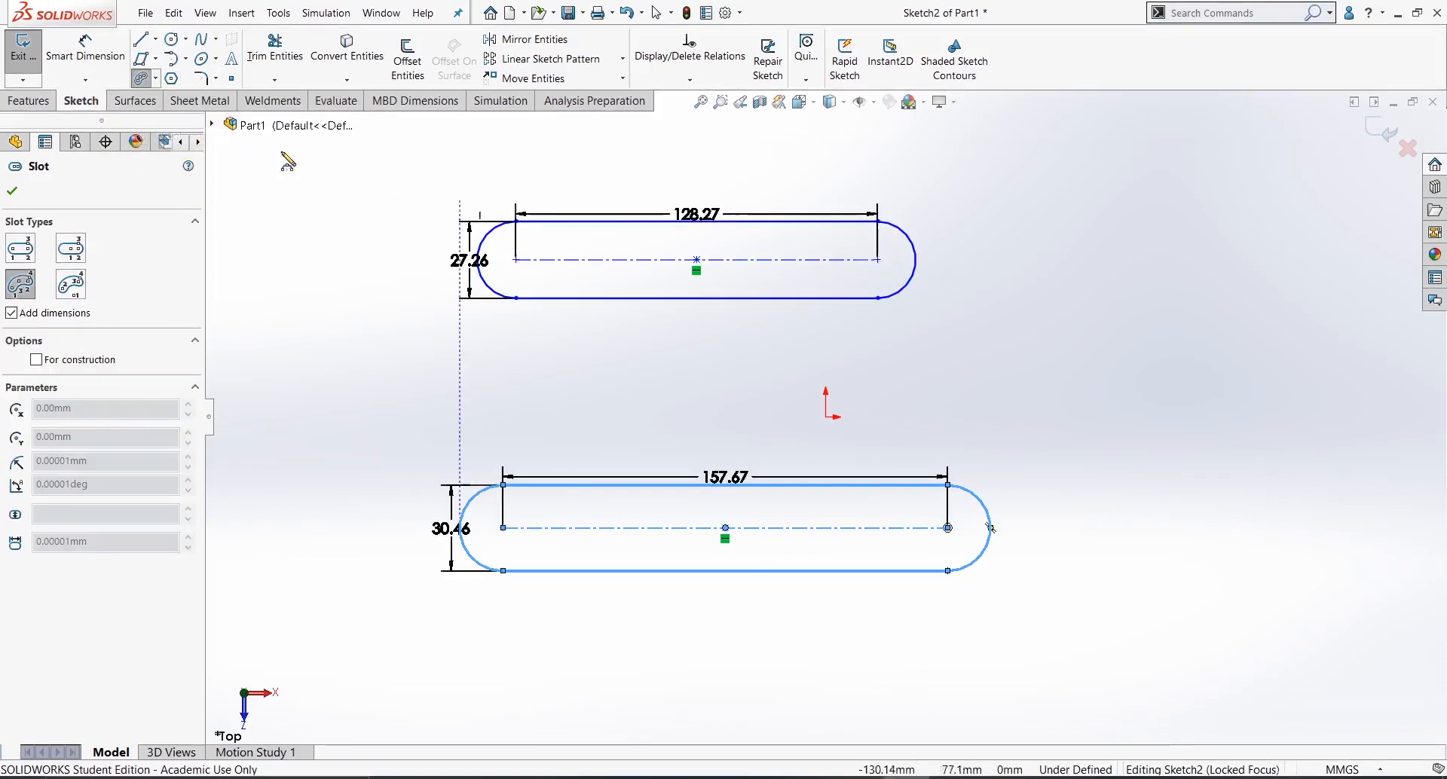
pyautogui.click(155, 78)
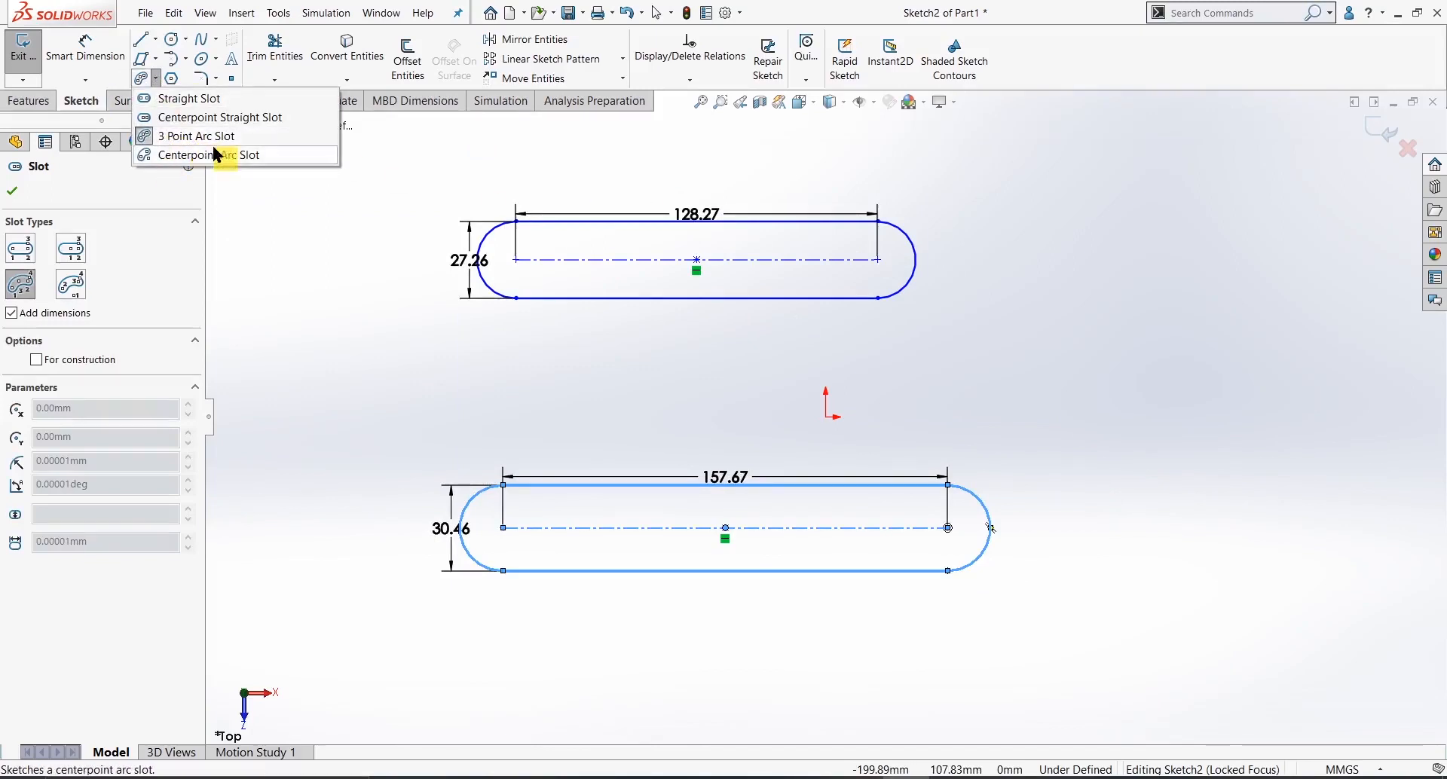
pyautogui.click(155, 82)
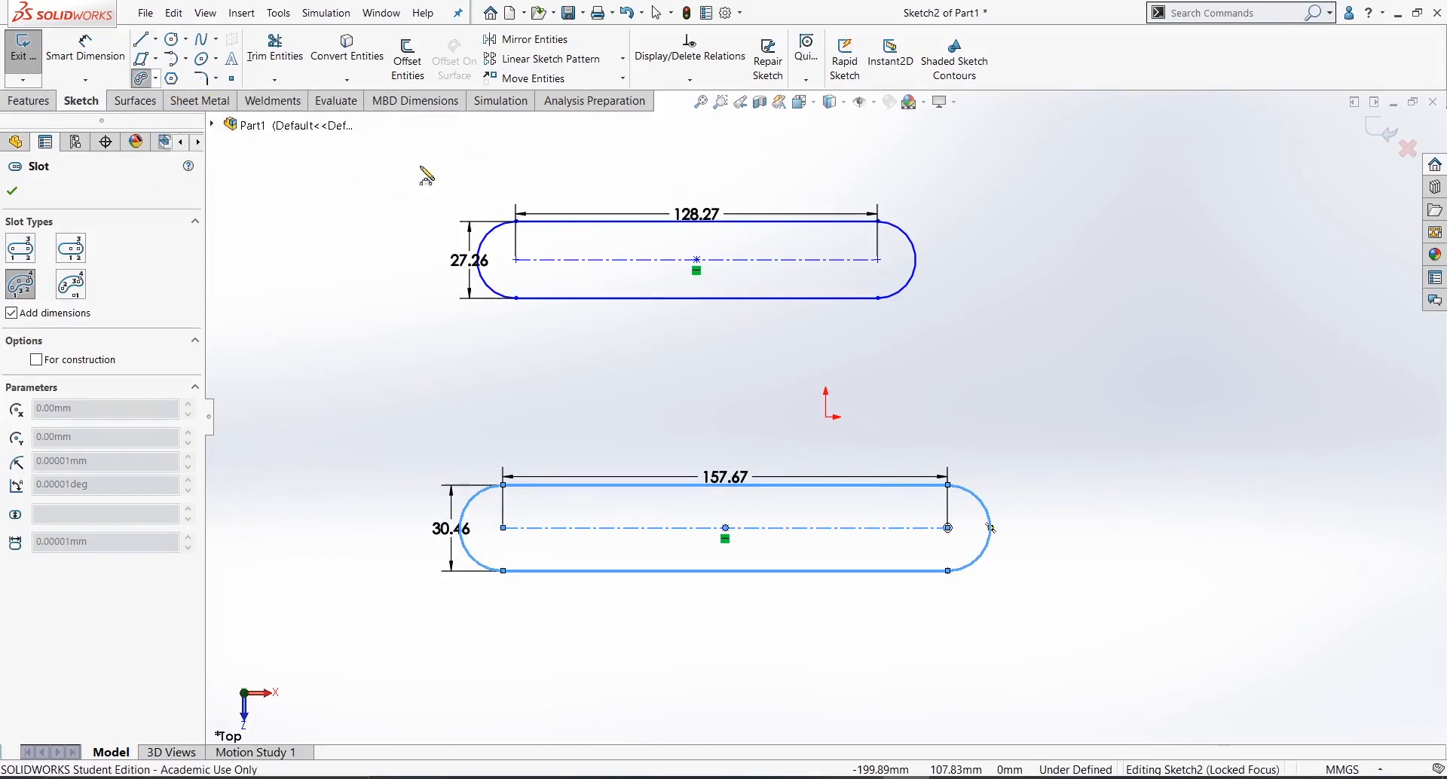
pyautogui.click(1030, 212)
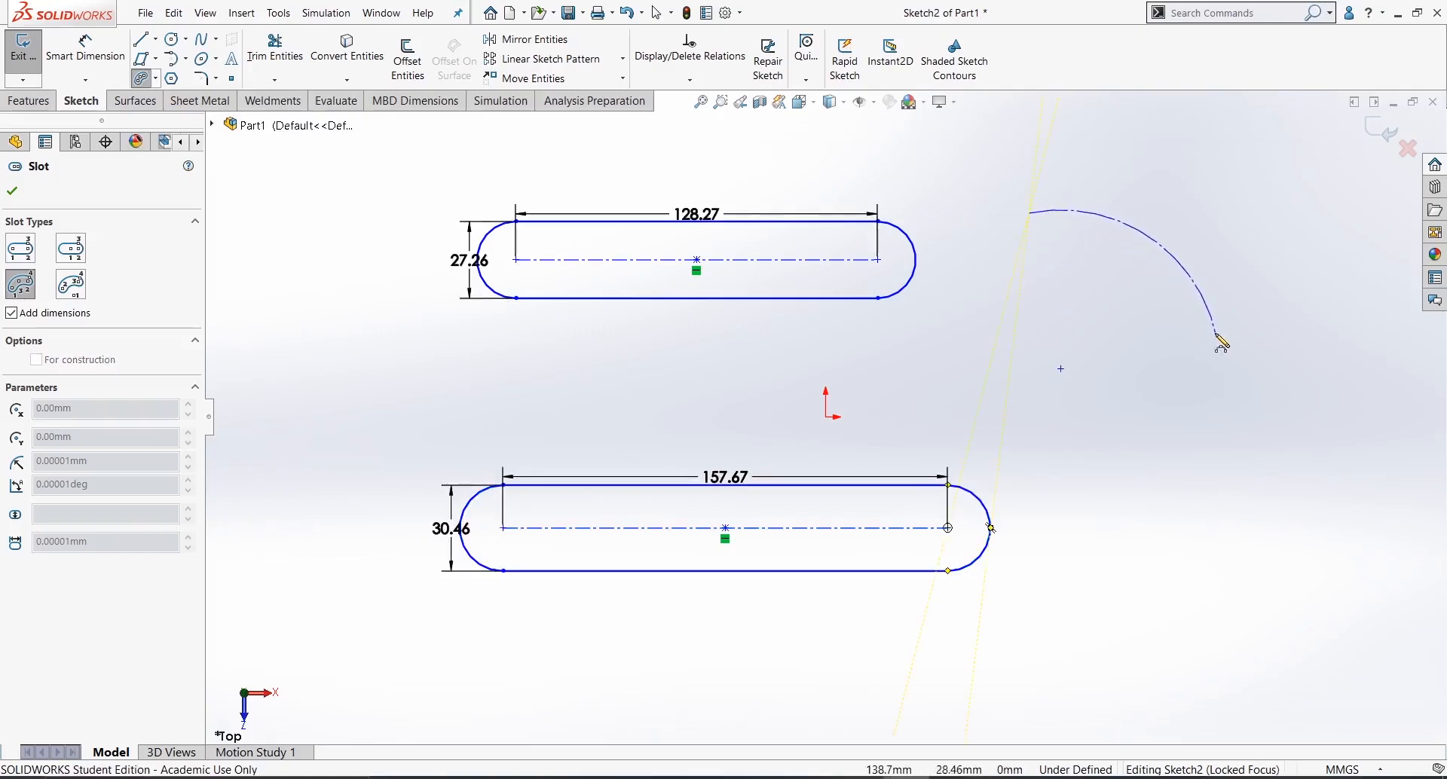
pyautogui.click(1209, 309)
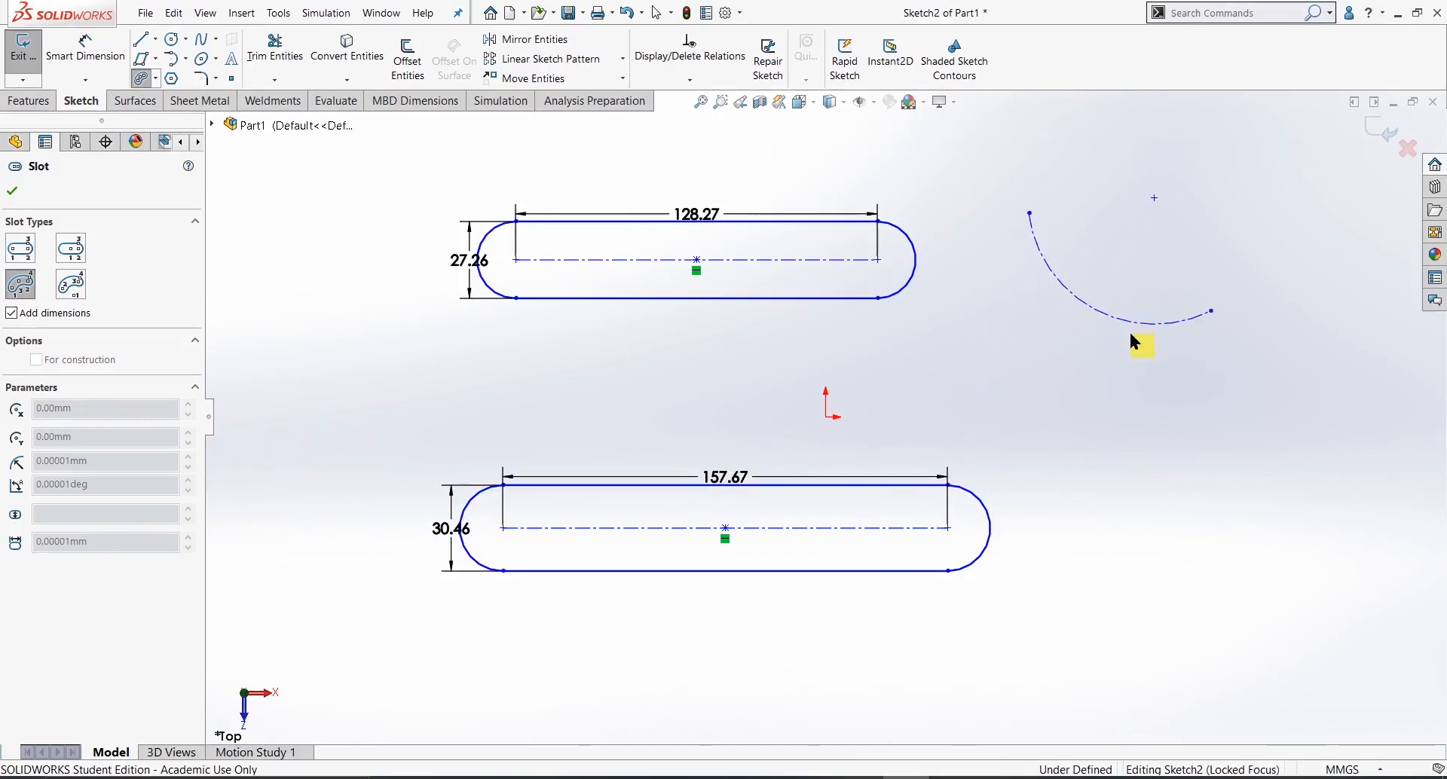
pyautogui.click(1135, 343)
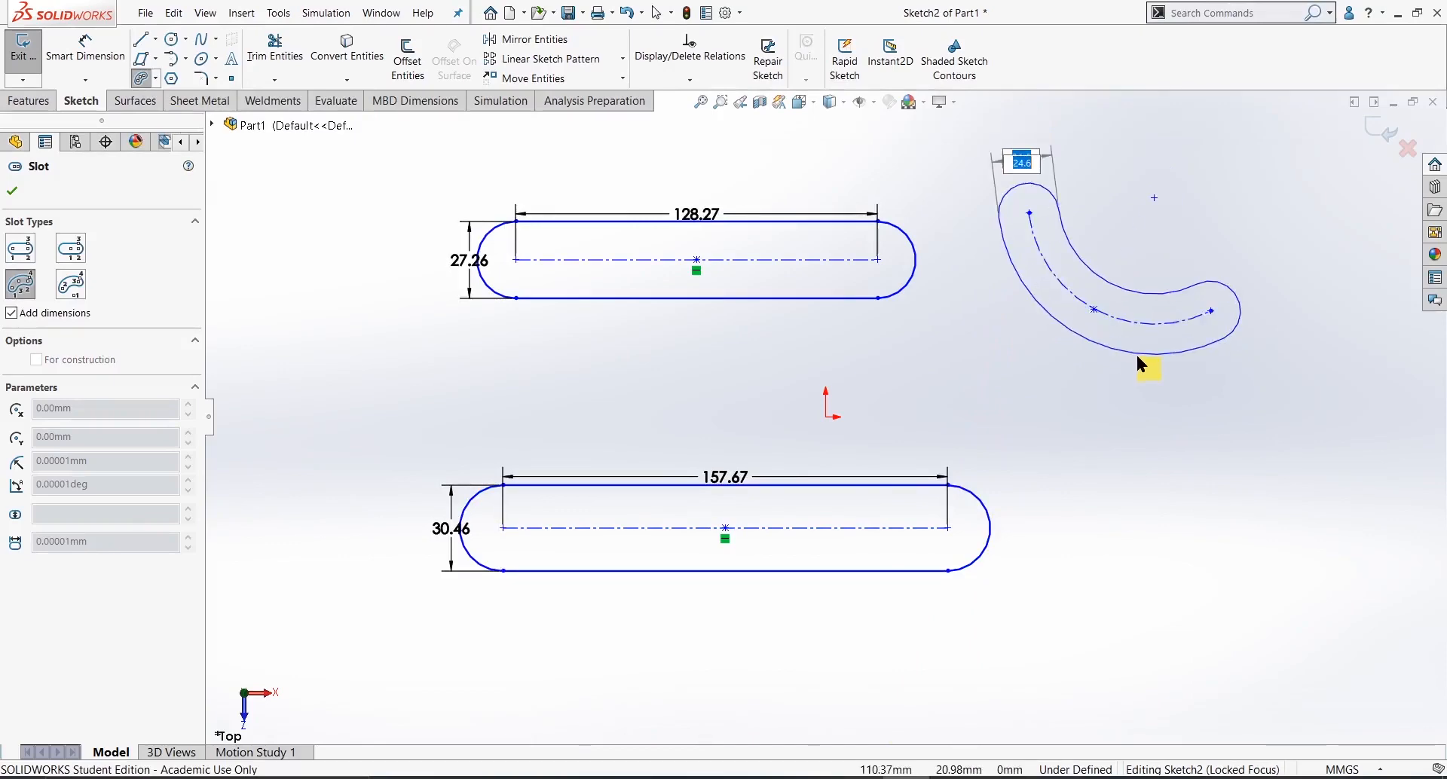
pyautogui.click(1137, 355)
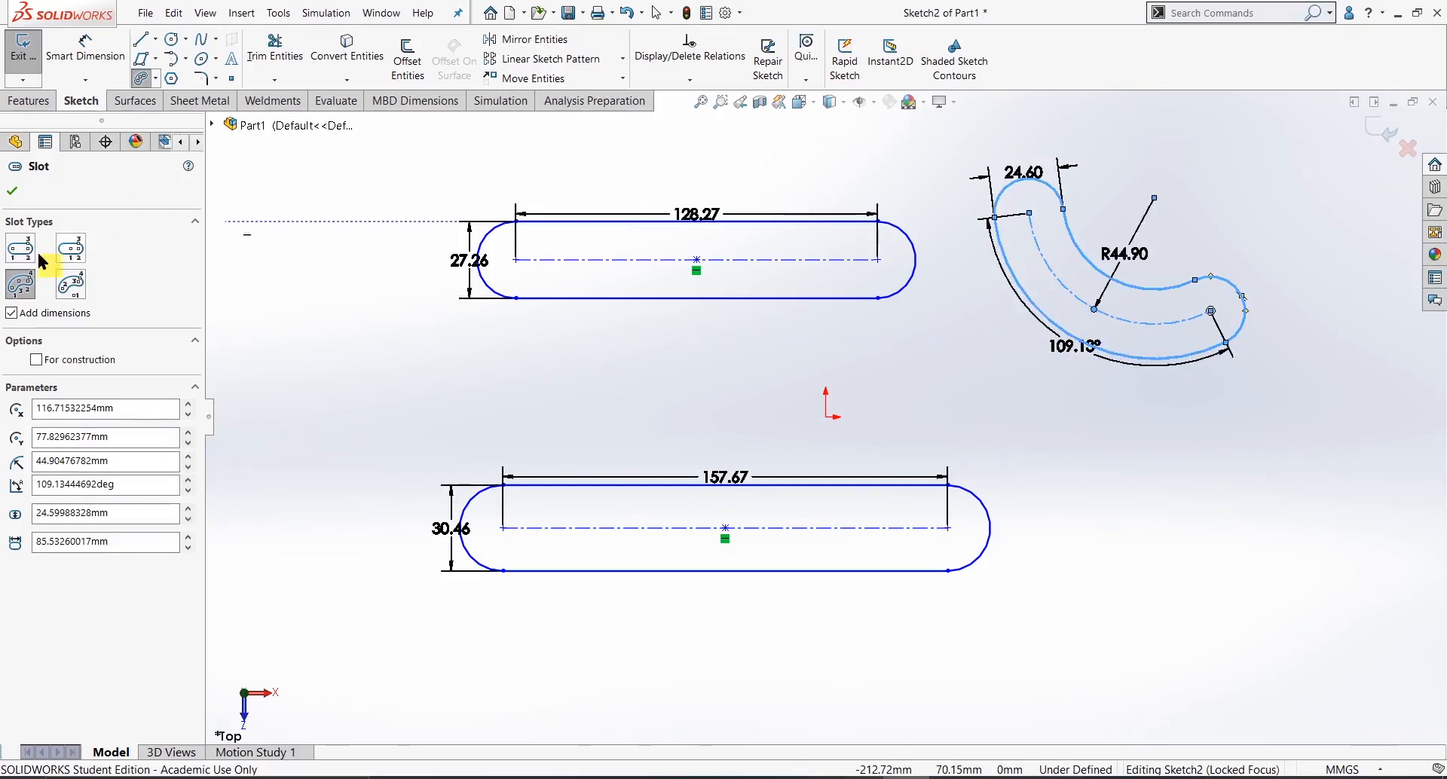
# - Sketch a centerpoint arc slot below the first arc slot, bulging right, about R33 mm, 127° and 12 mm wide
pyautogui.click(154, 78)
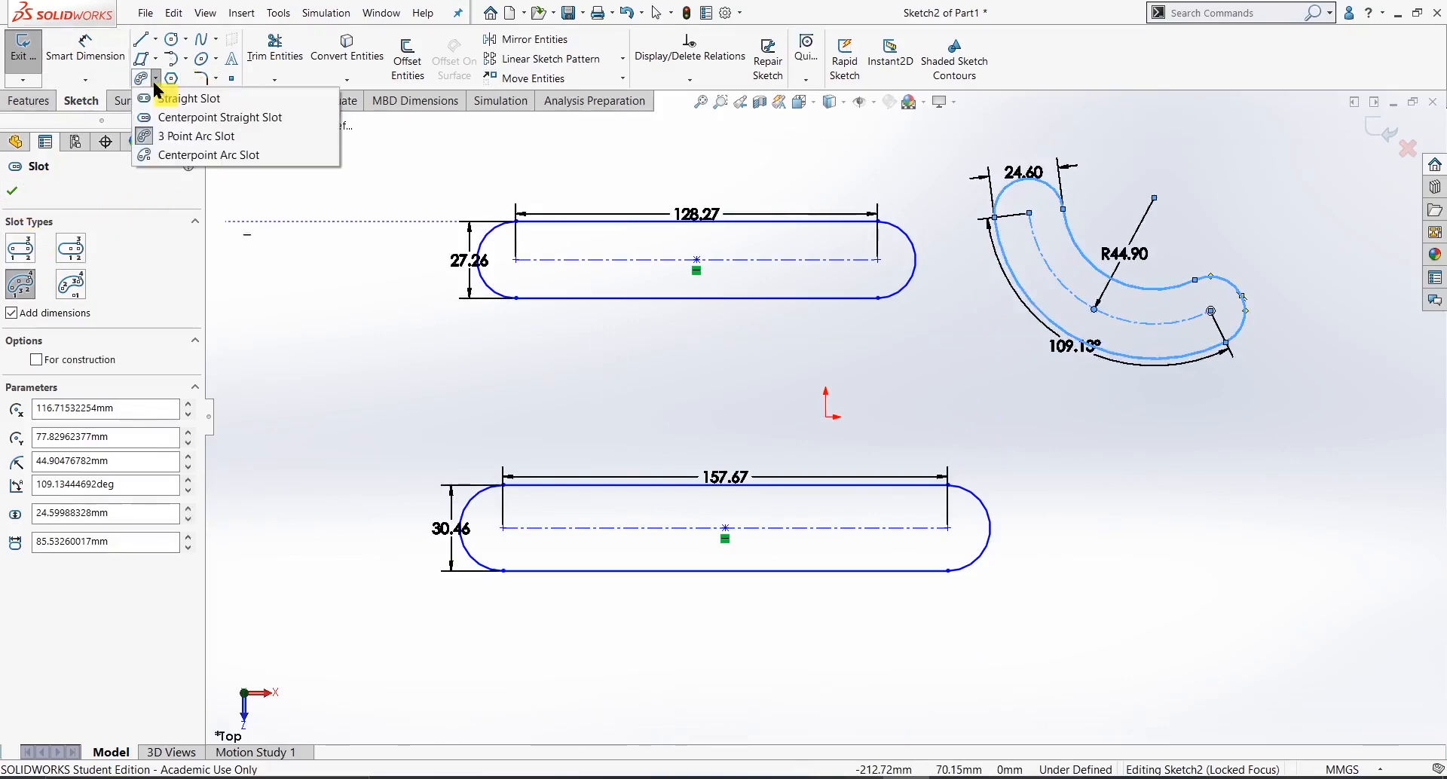
pyautogui.click(192, 160)
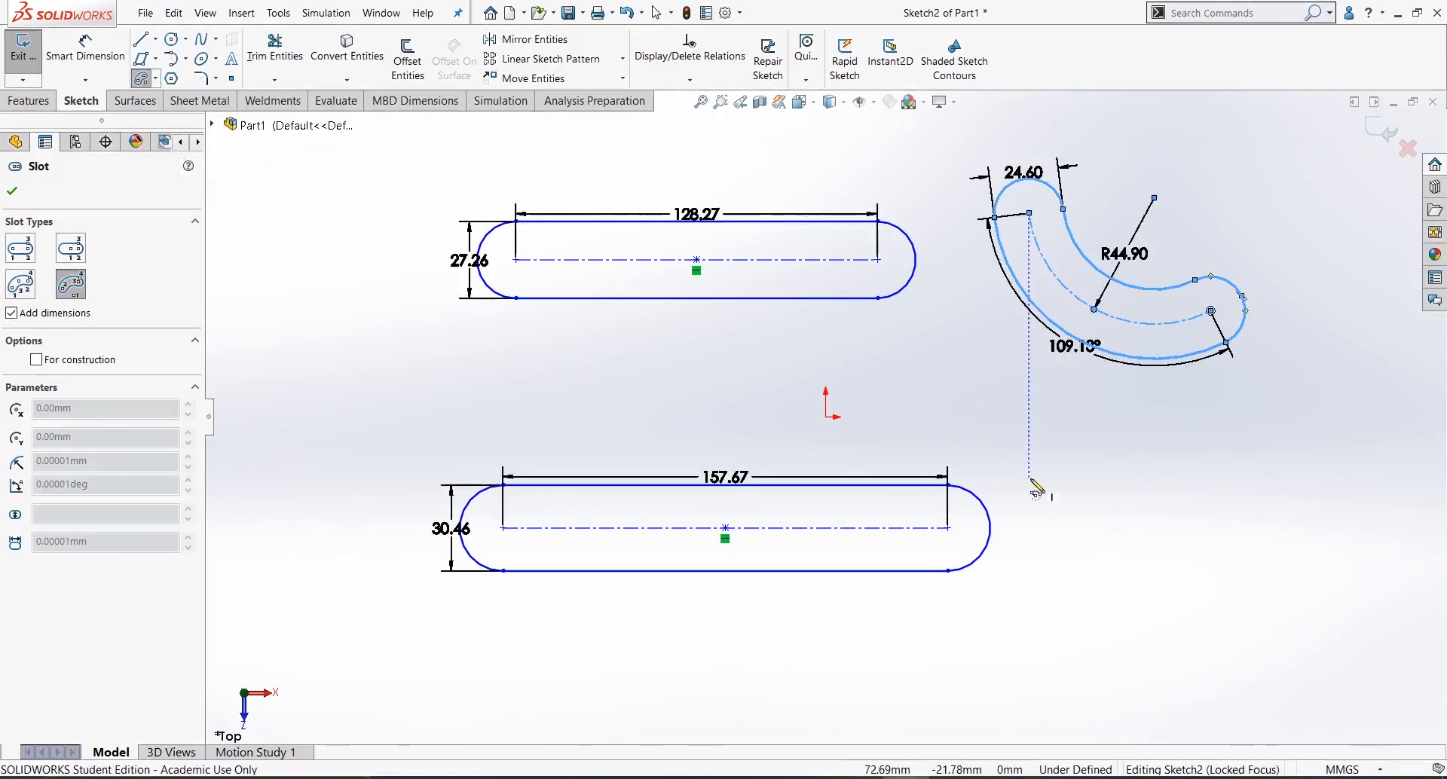
pyautogui.click(1111, 544)
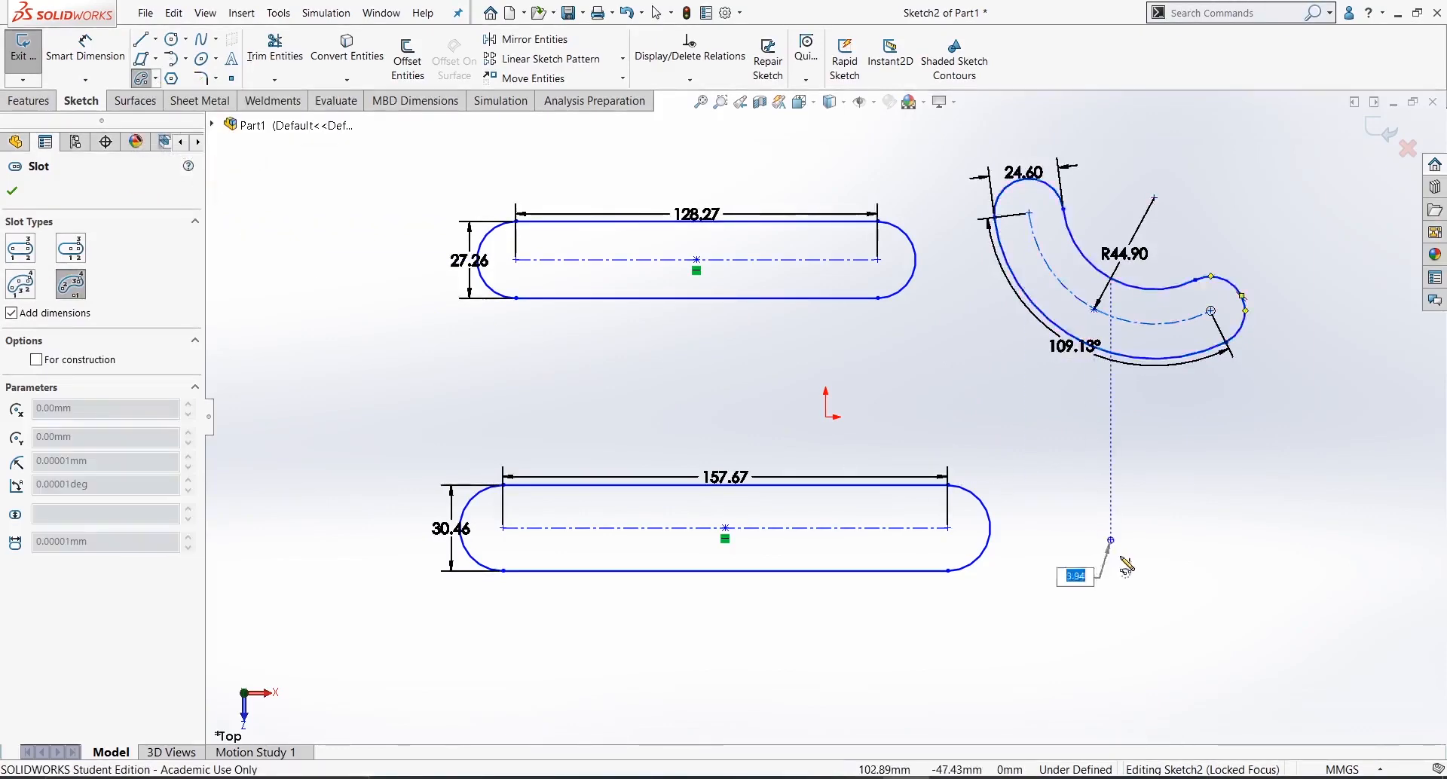
pyautogui.click(1173, 632)
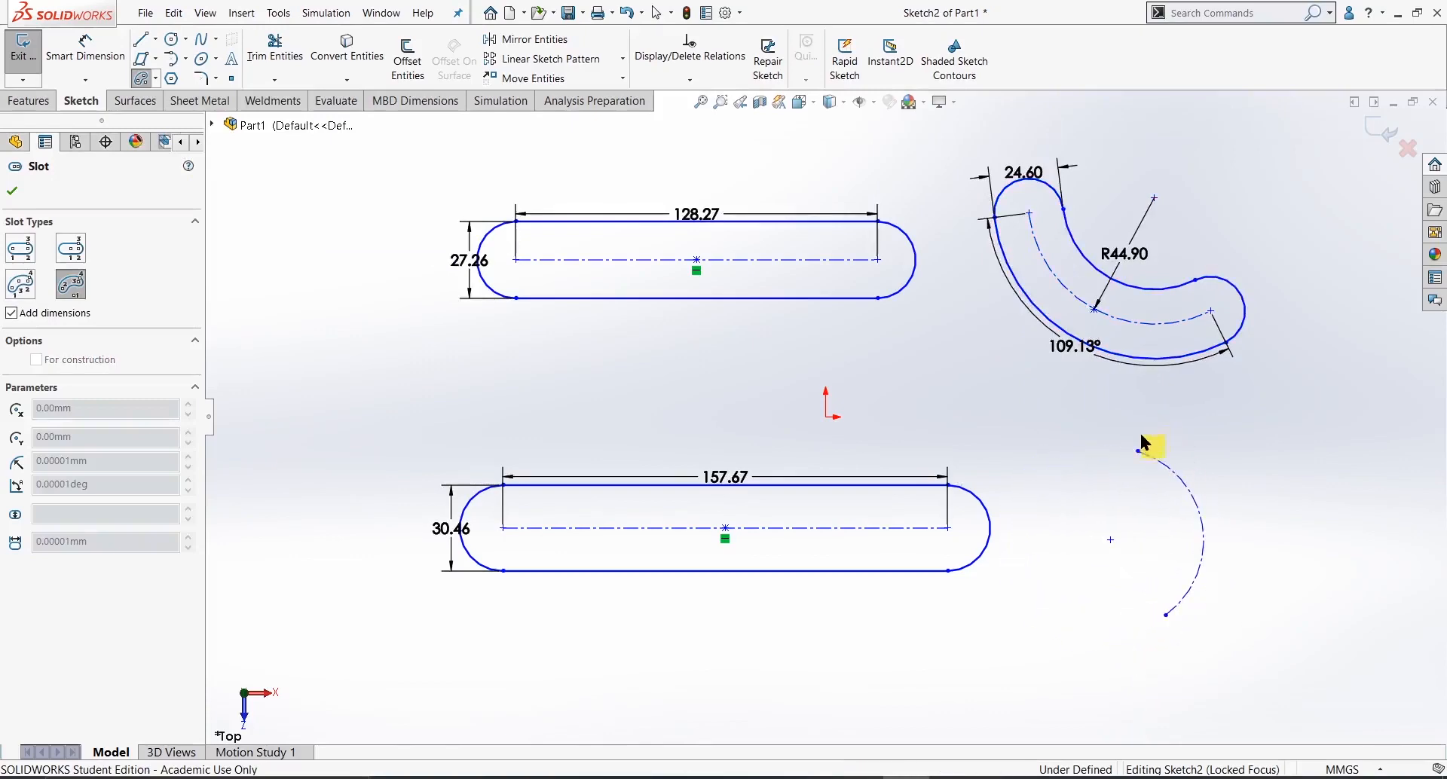
pyautogui.click(1138, 451)
pyautogui.click(1116, 466)
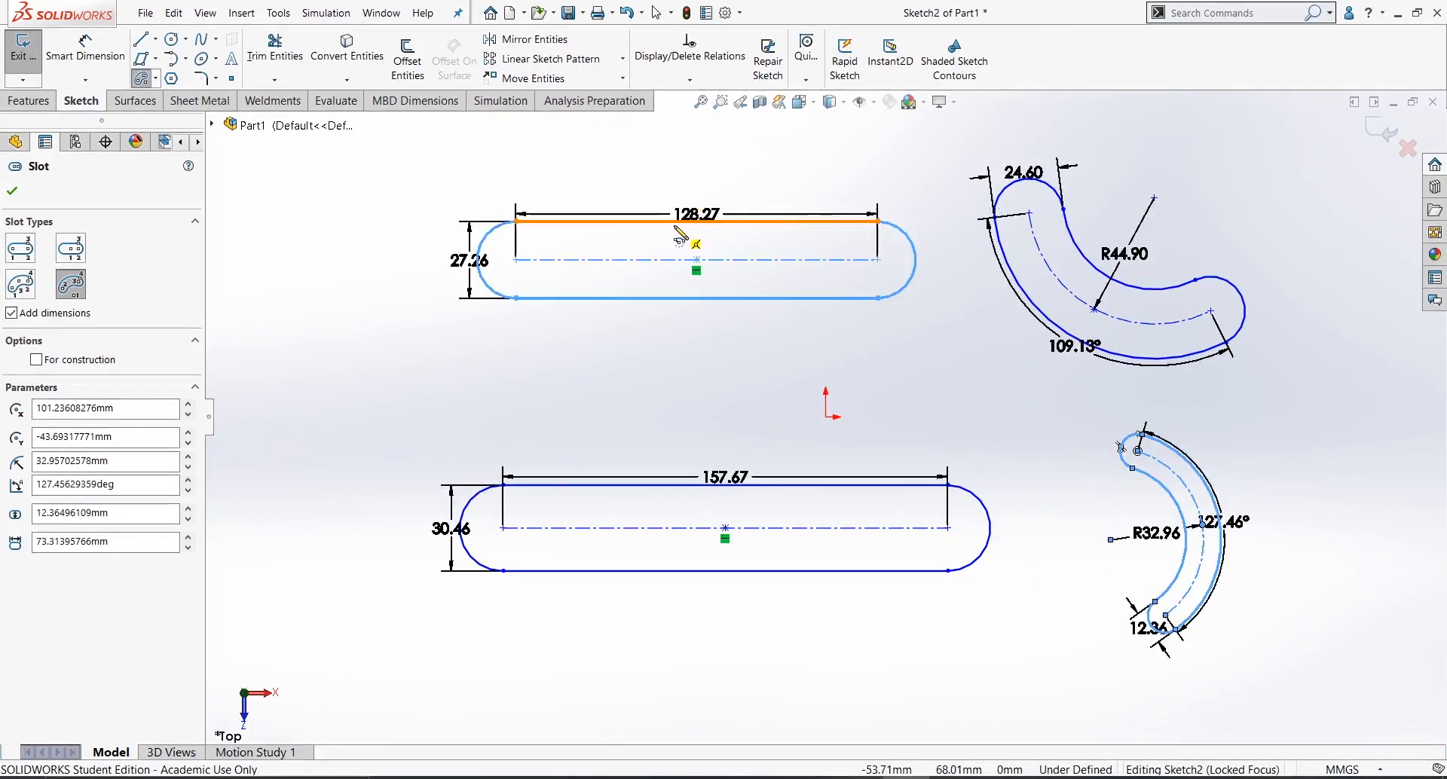
# - Delete the length and width dimensions of the upper straight slot
pyautogui.press('Escape')
pyautogui.moveTo(698, 221); pyautogui.dragTo(699, 193)
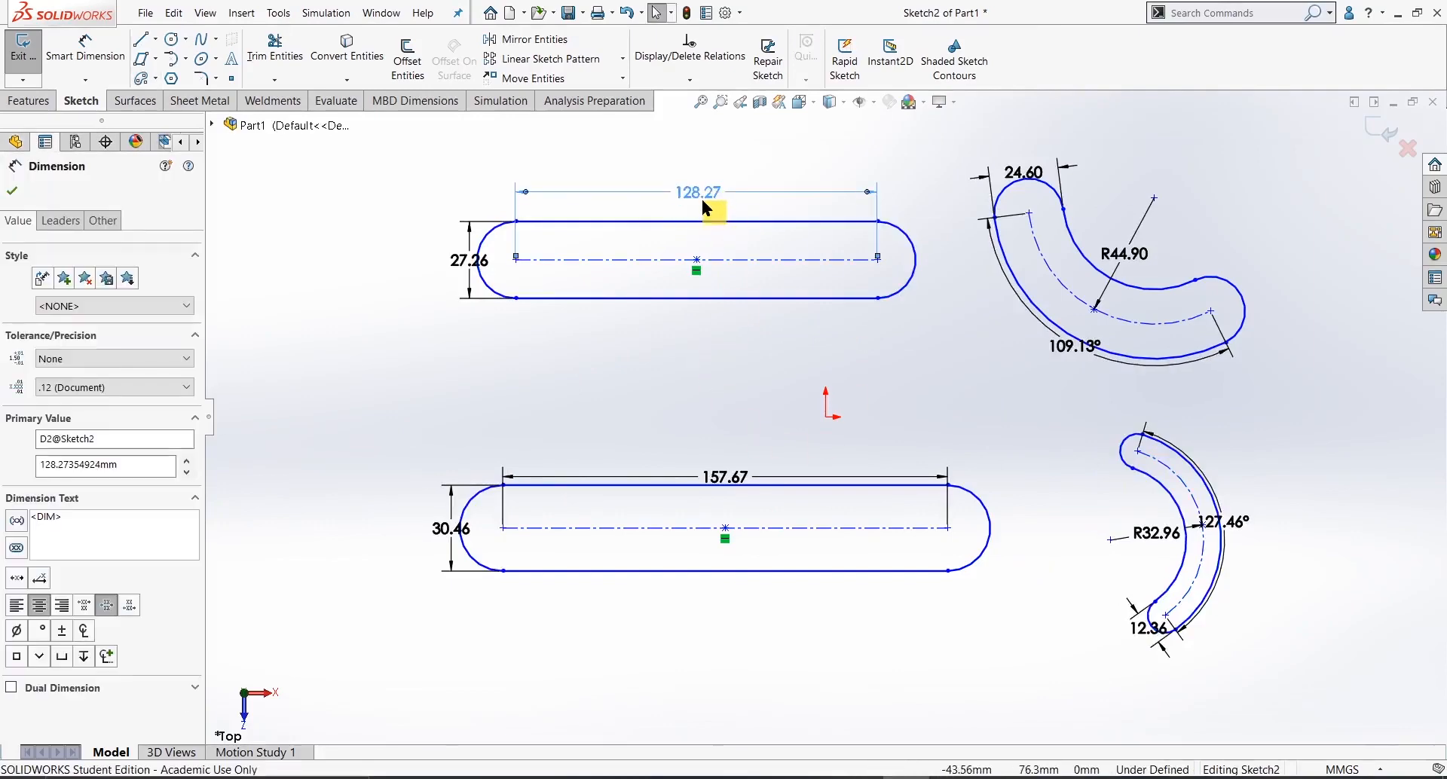
pyautogui.press('Delete')
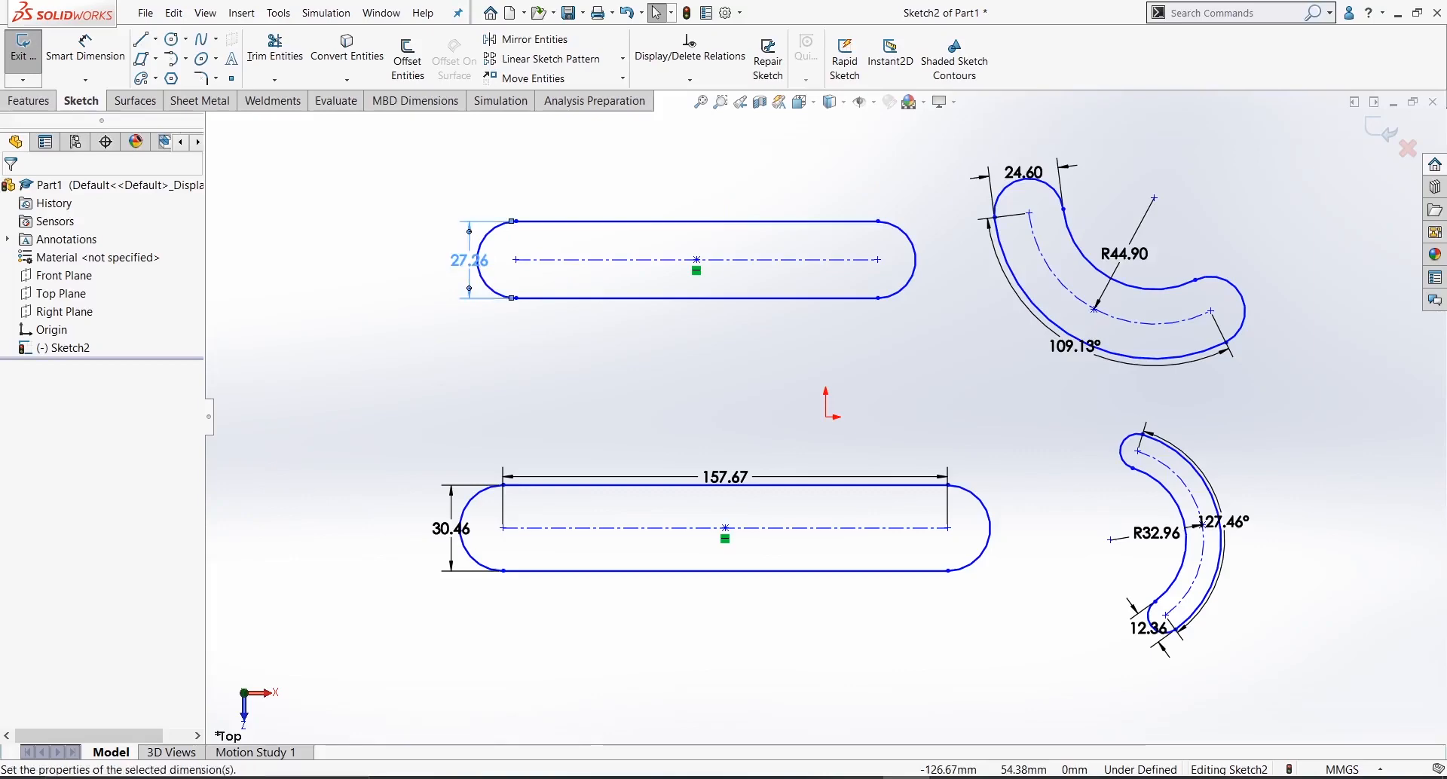
pyautogui.click(470, 260)
pyautogui.press('Delete')
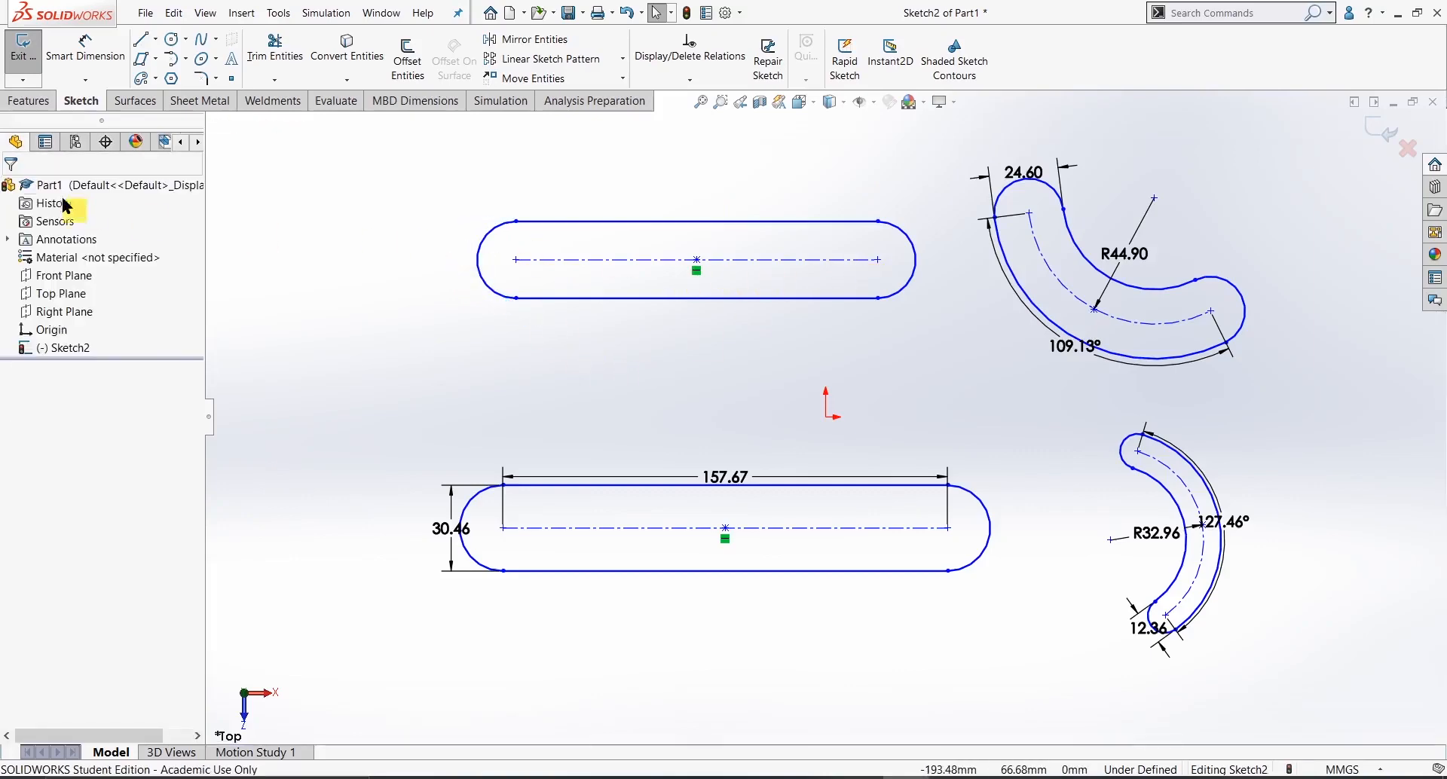
# - Dimension the upper straight slot between its end arc centres, and delete that dimension
pyautogui.click(93, 77)
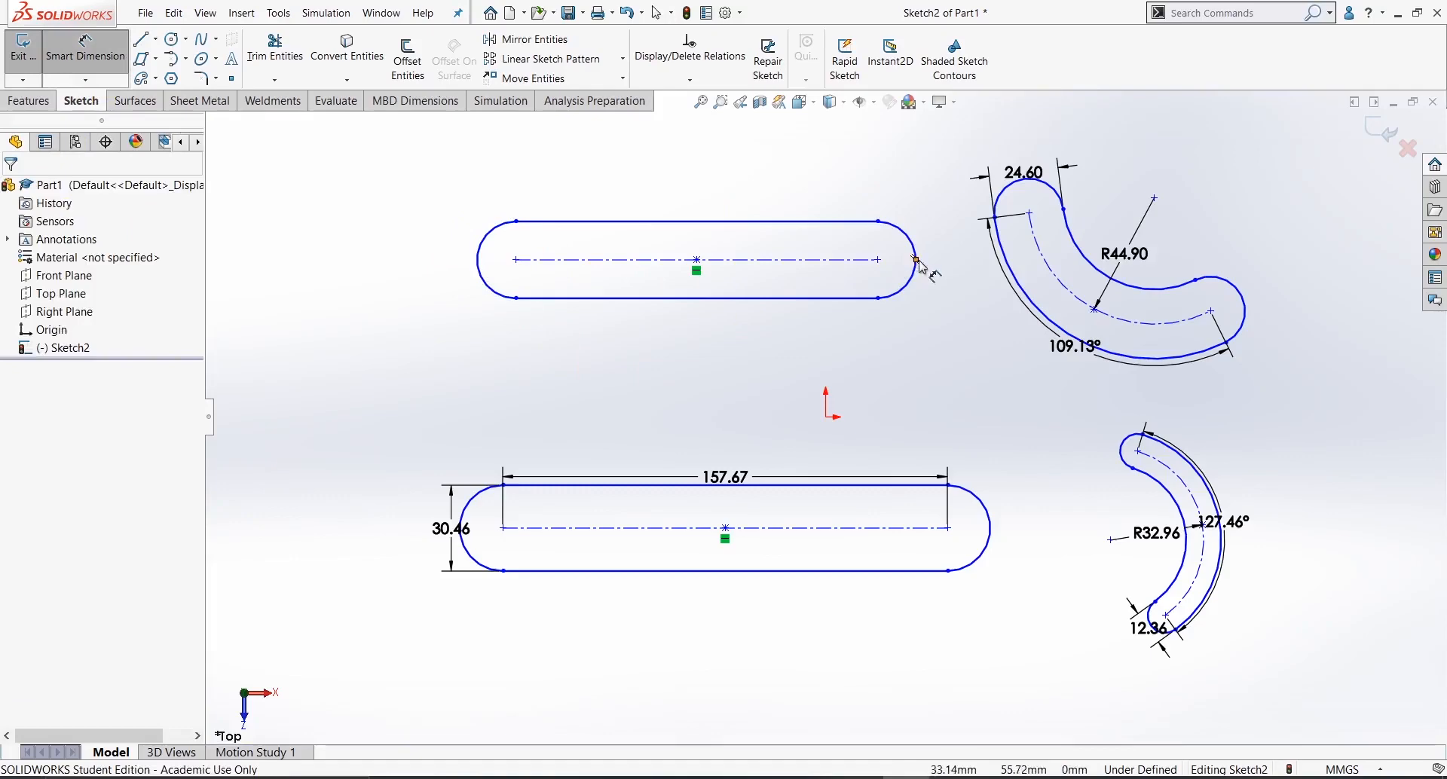
pyautogui.click(487, 242)
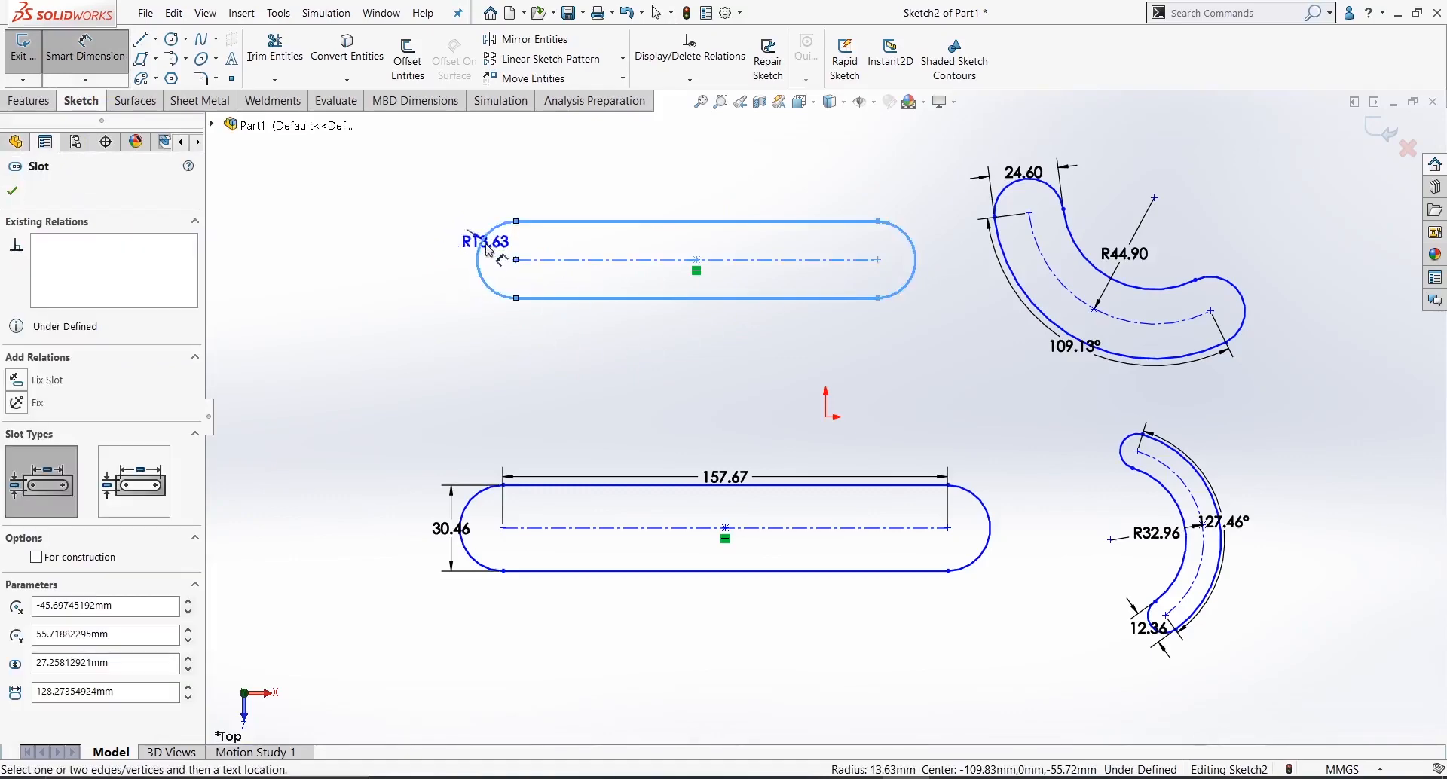
pyautogui.click(914, 254)
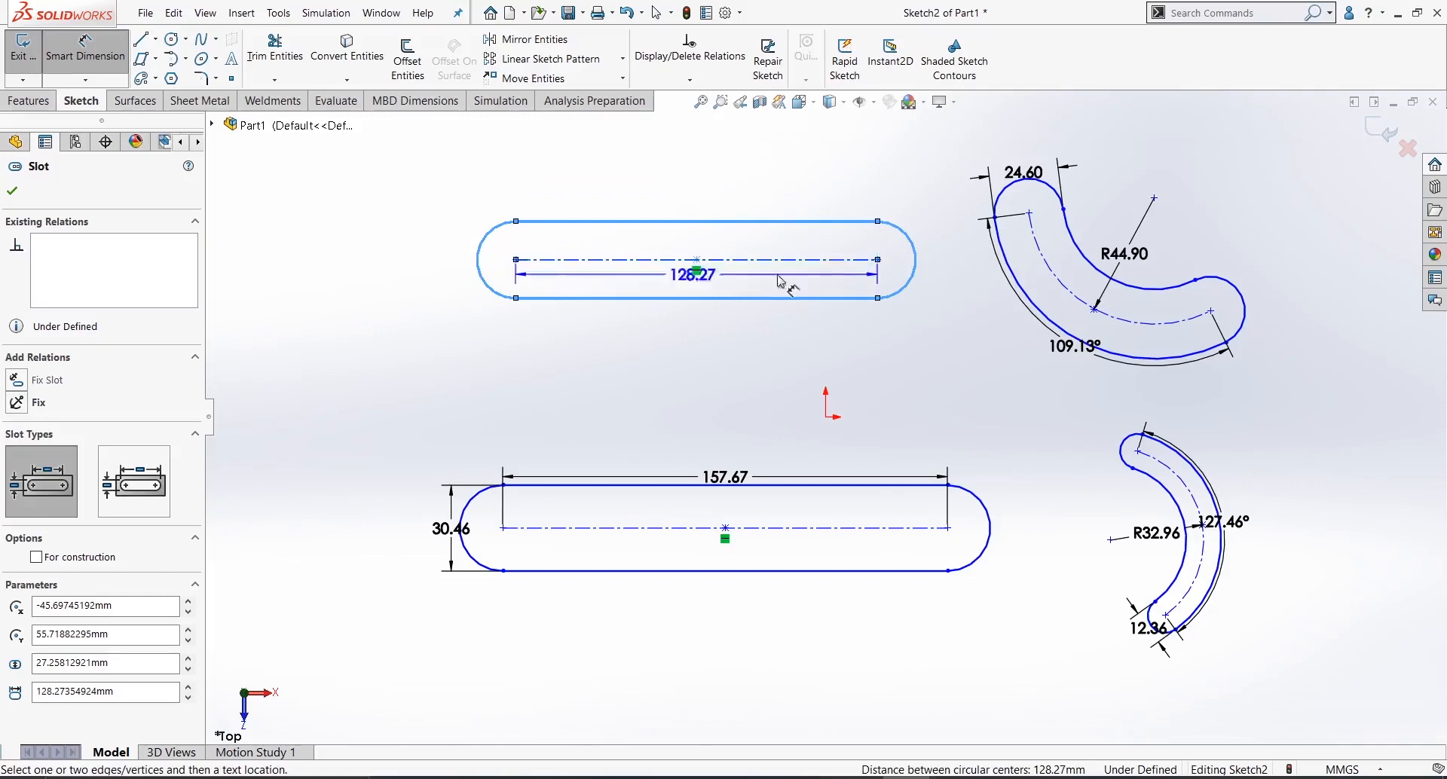
pyautogui.click(731, 188)
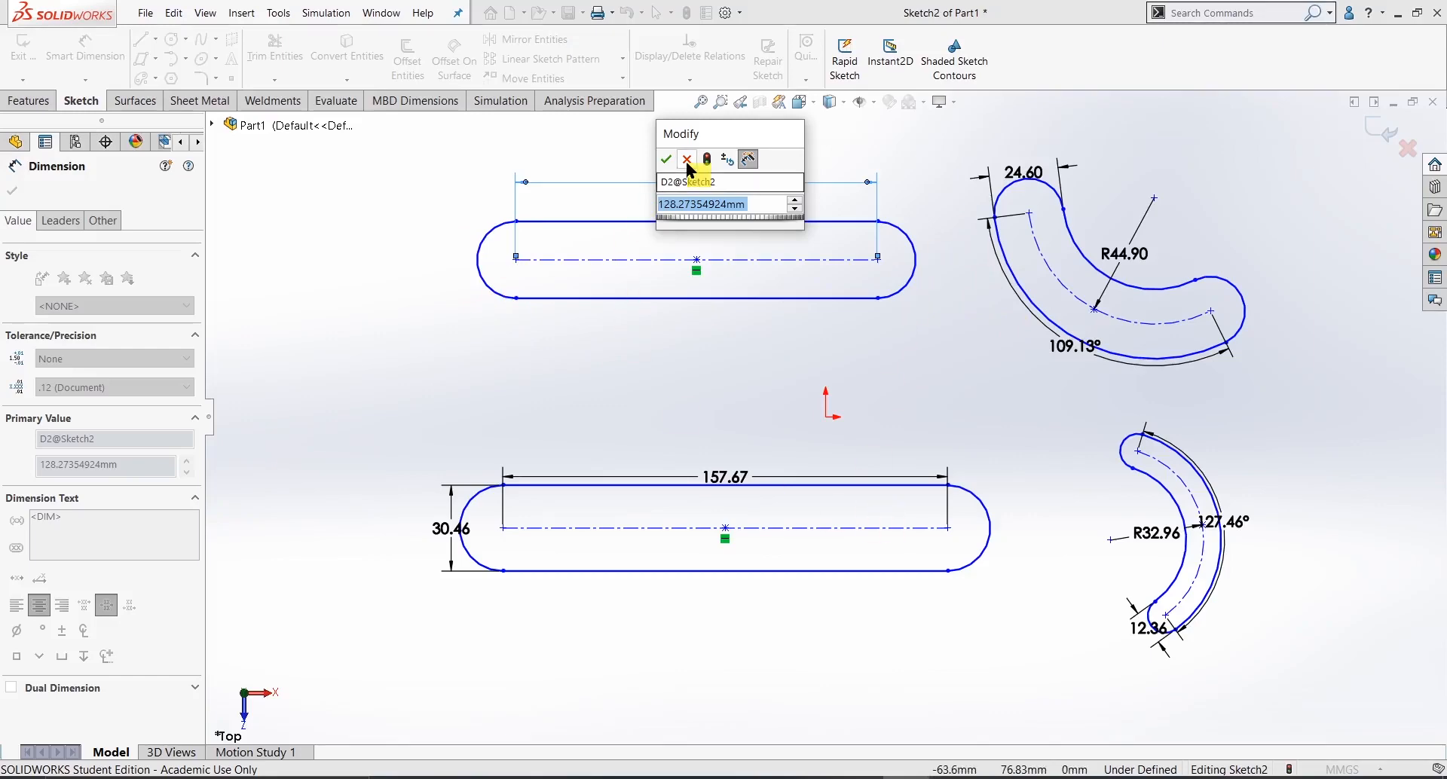
pyautogui.click(717, 275)
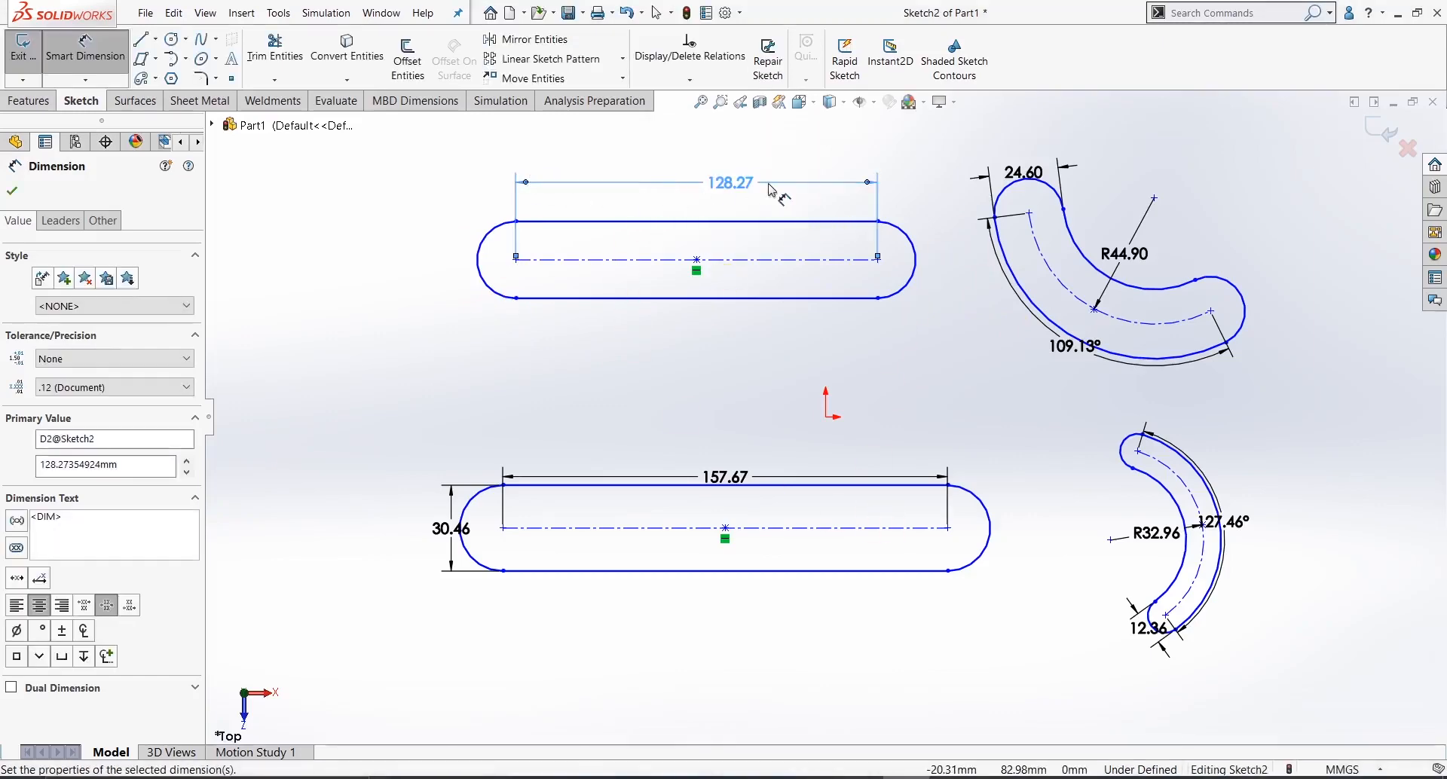
pyautogui.press('Delete')
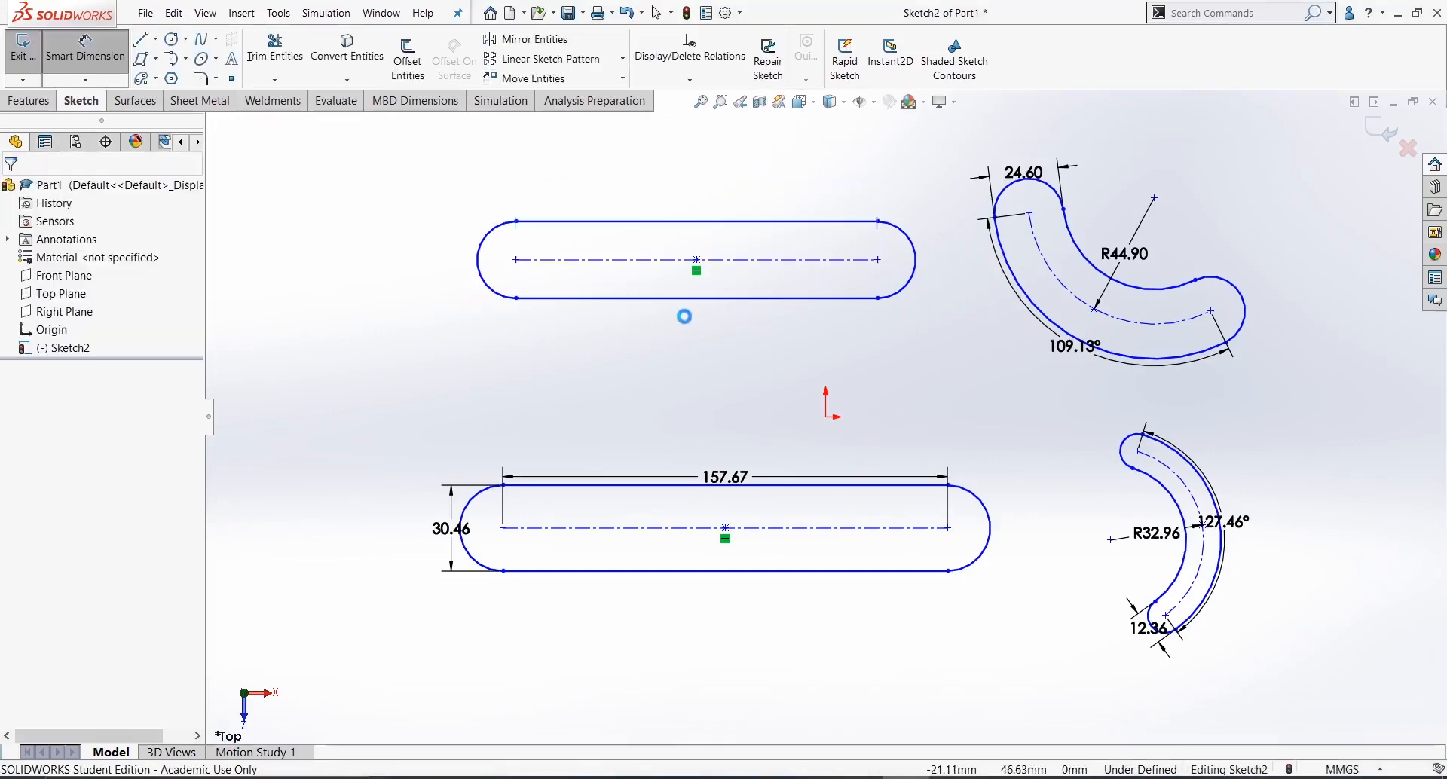
# - Dimension the upper straight slot's overall length between the outermost points of its two end arcs
pyautogui.click(70, 60)
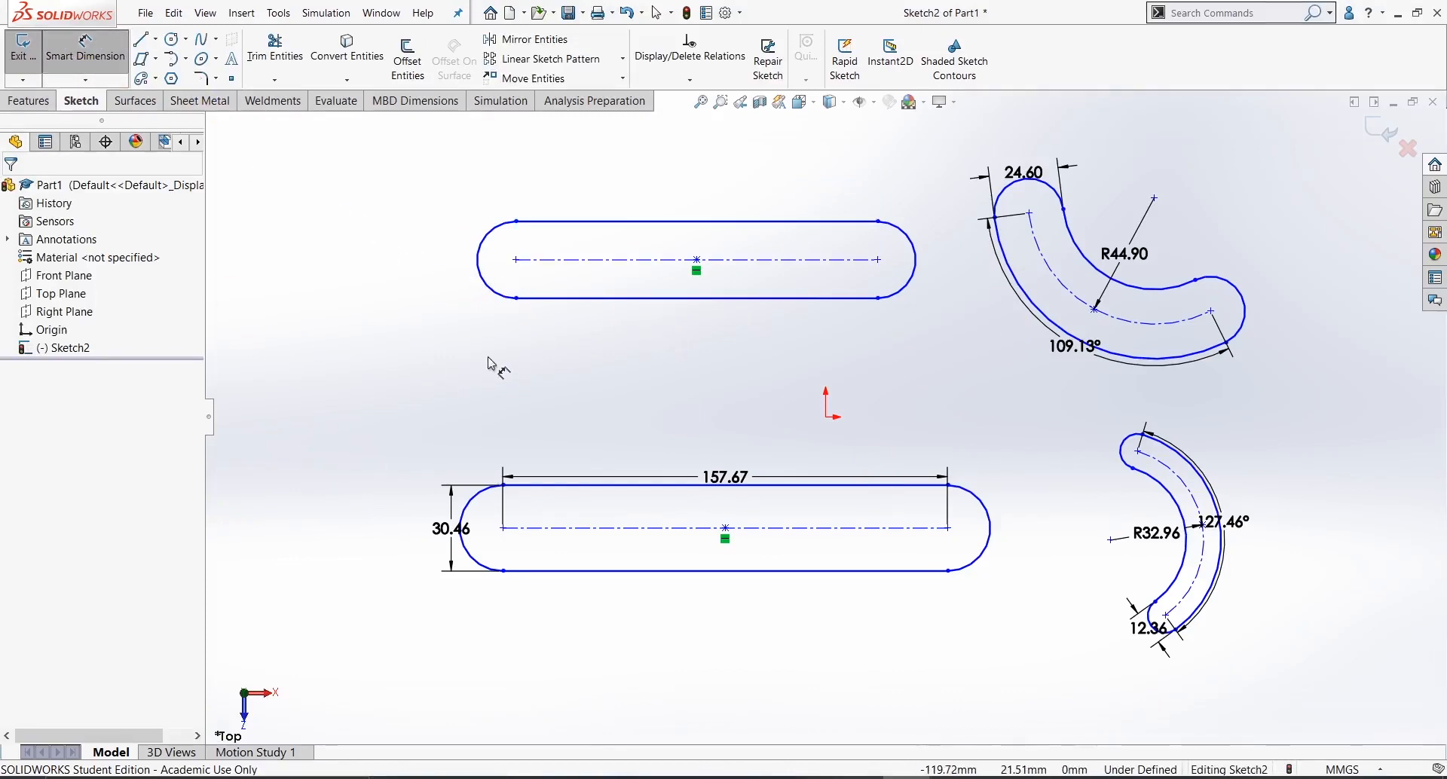
pyautogui.click(478, 265)
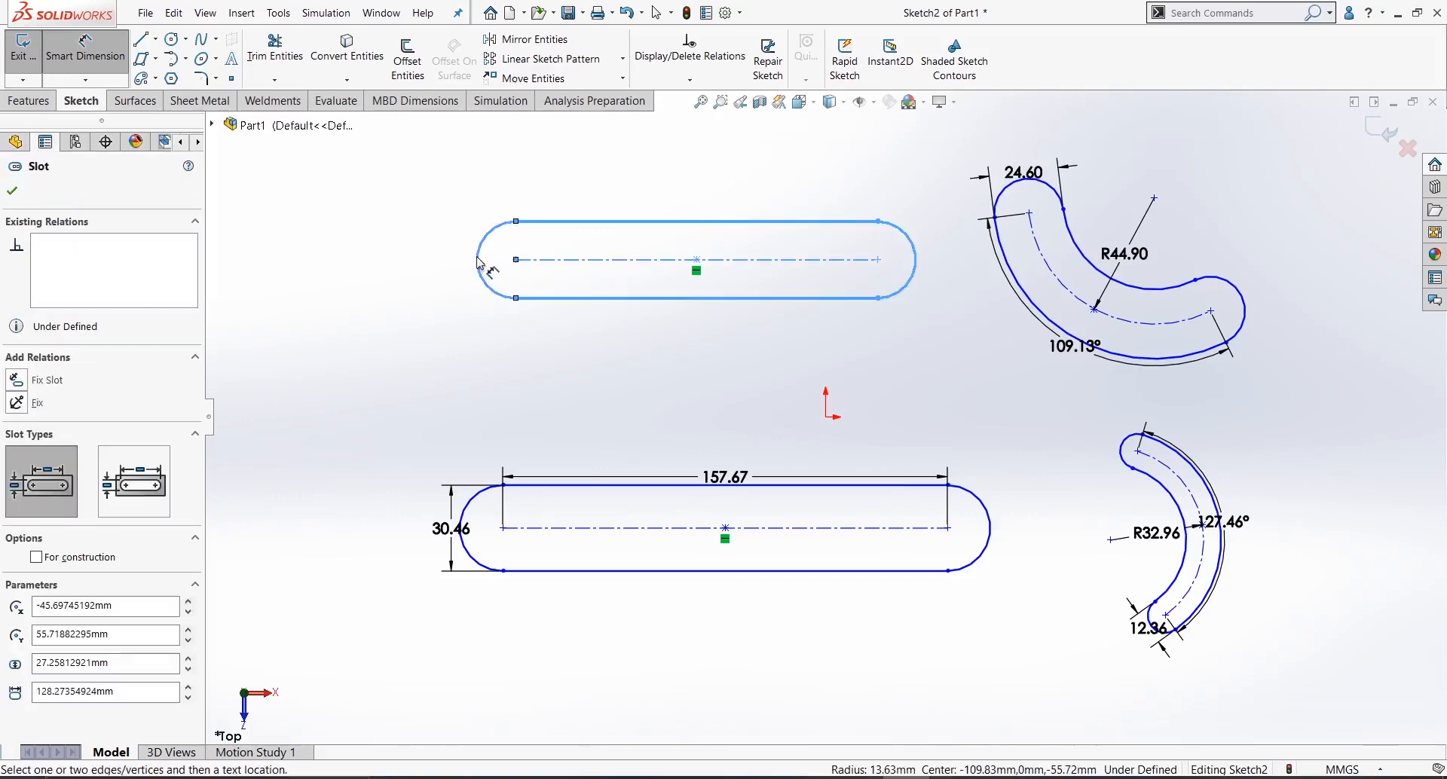
pyautogui.click(910, 263)
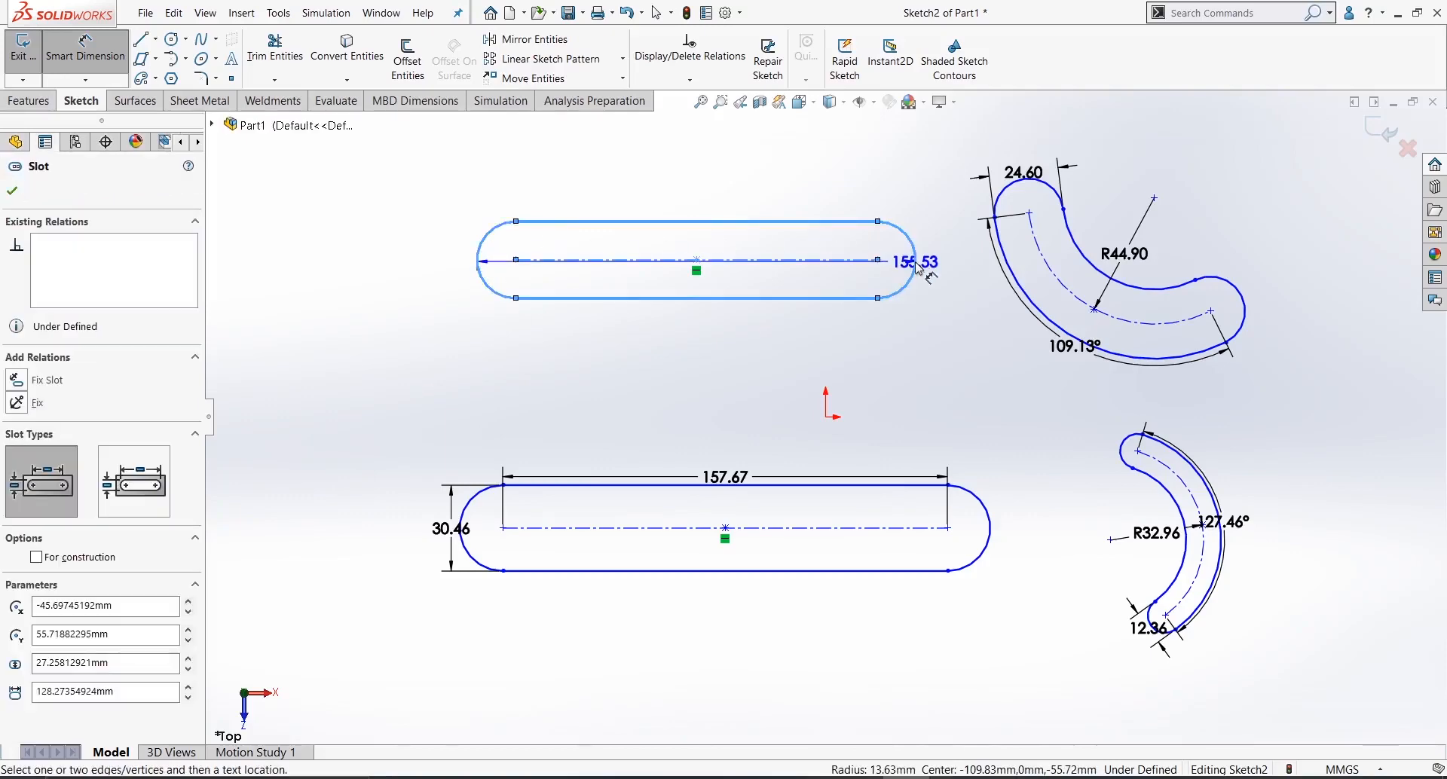
pyautogui.click(917, 265)
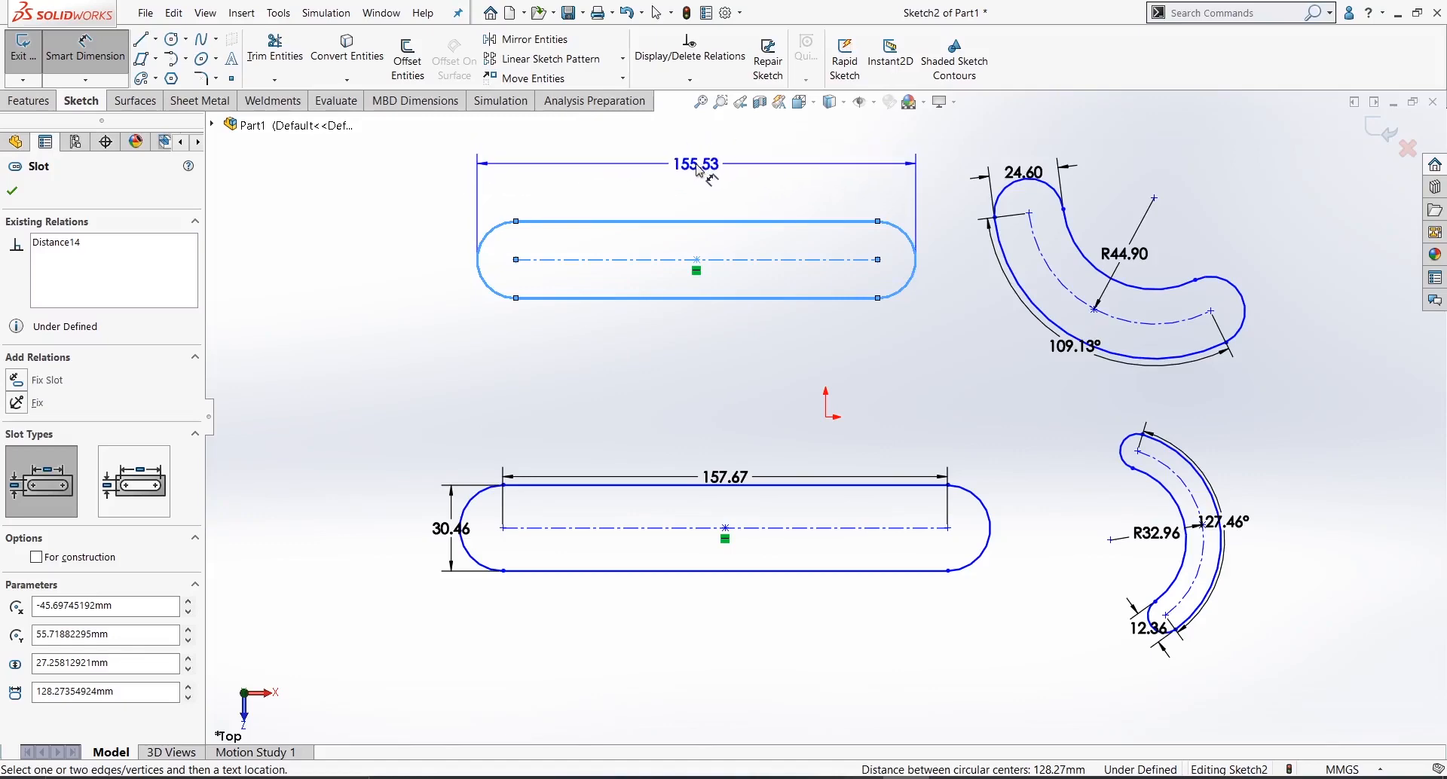
pyautogui.click(699, 170)
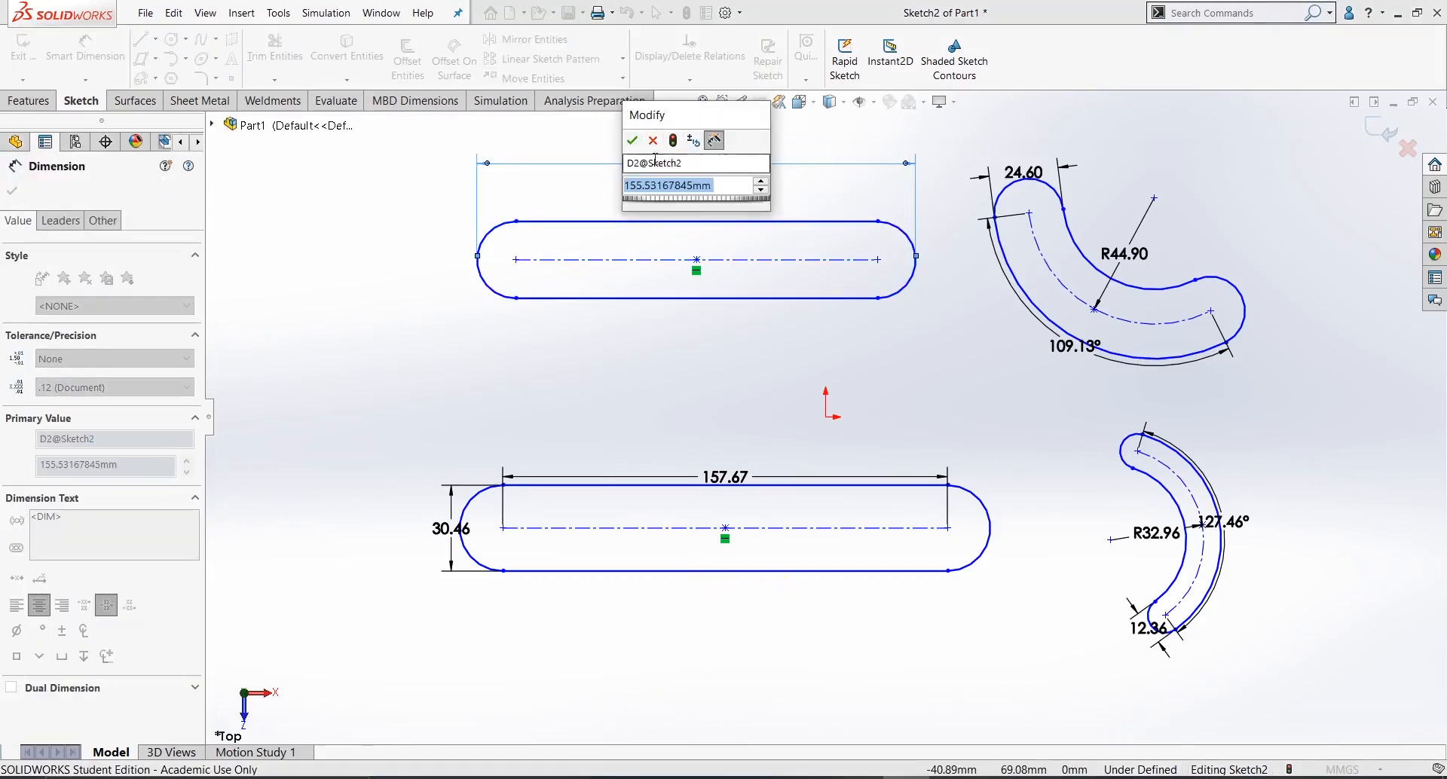
pyautogui.click(633, 142)
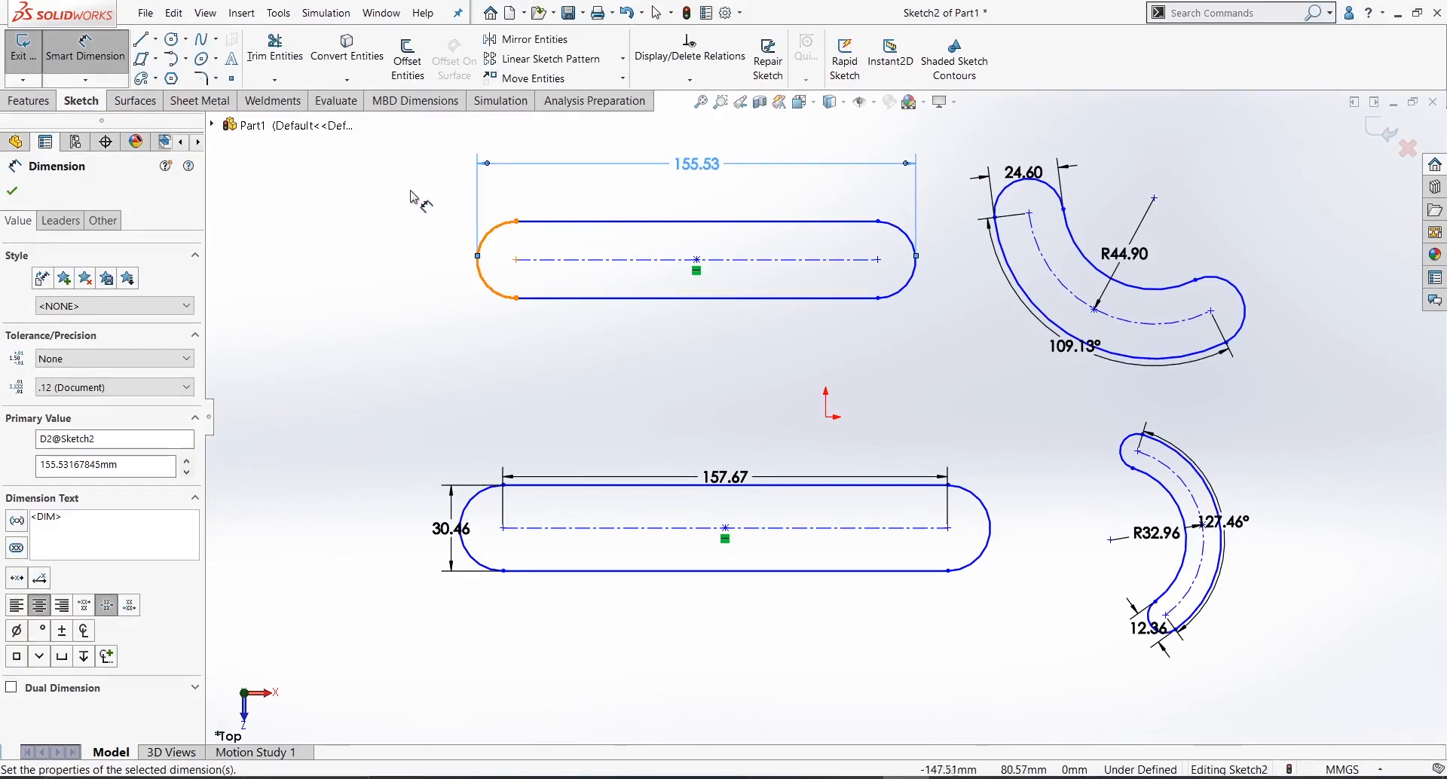
pyautogui.press('Escape')
pyautogui.press('f')
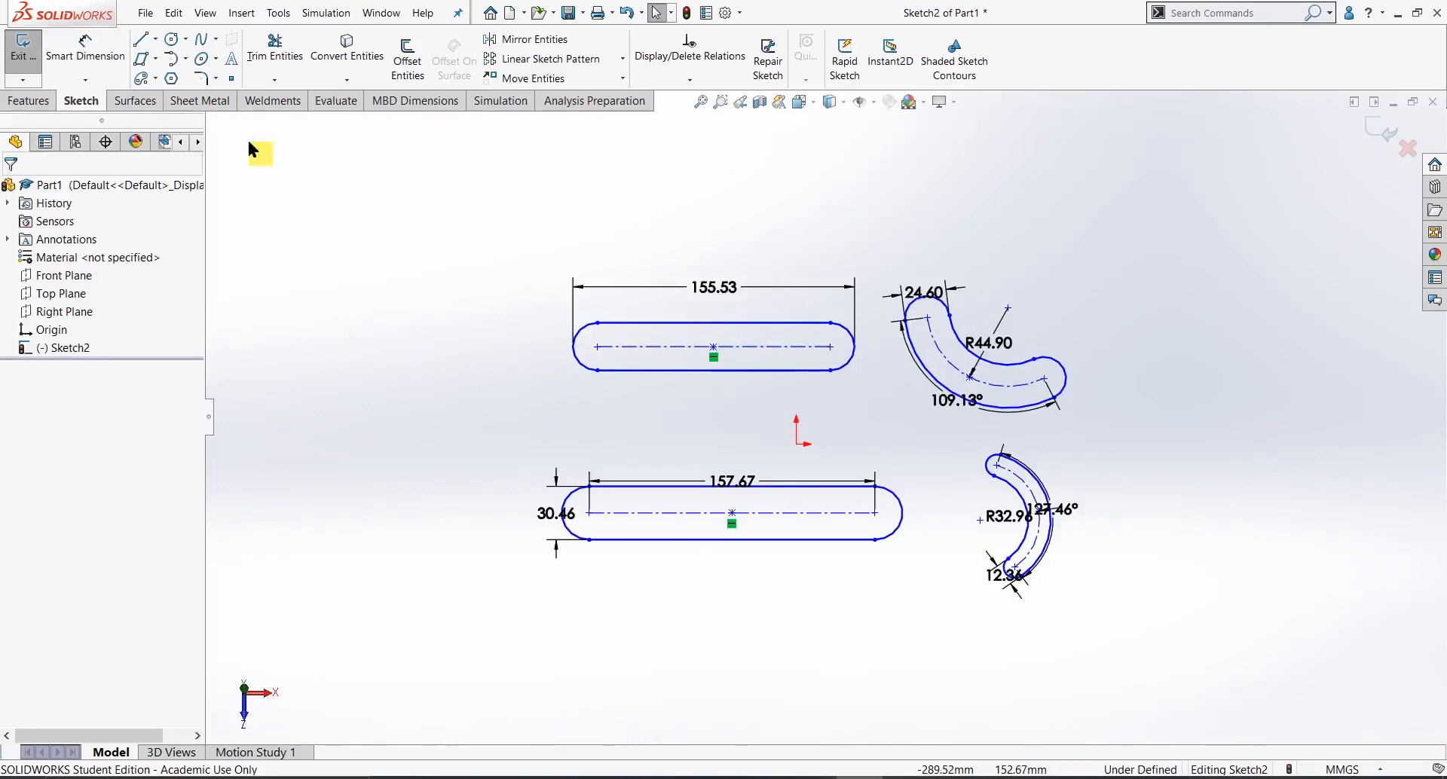
# - Clear all slots and dimensions from the sketch and draw a three-sided polygon around an inscribed circle about 100 mm in diameter
pyautogui.moveTo(354, 173); pyautogui.dragTo(1165, 621)
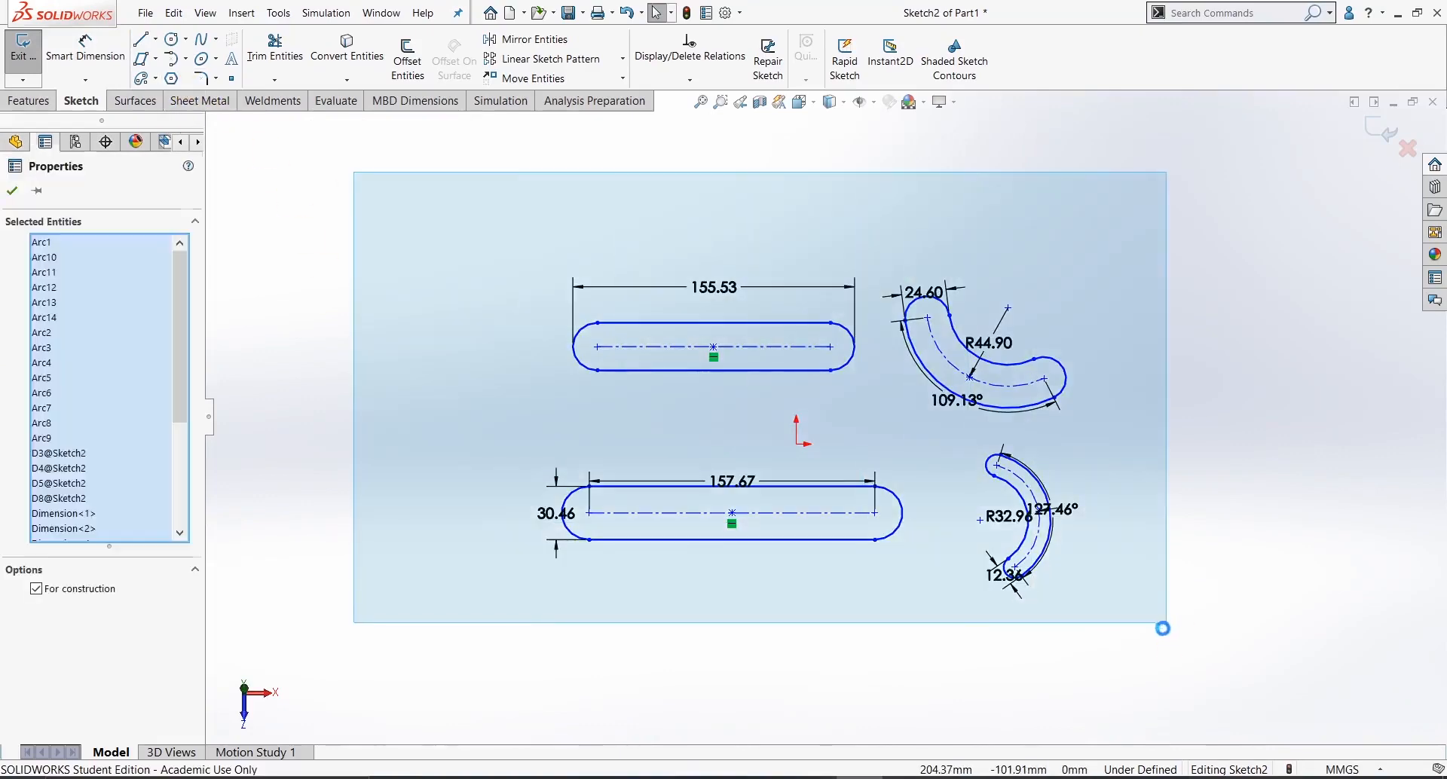
pyautogui.press('Delete')
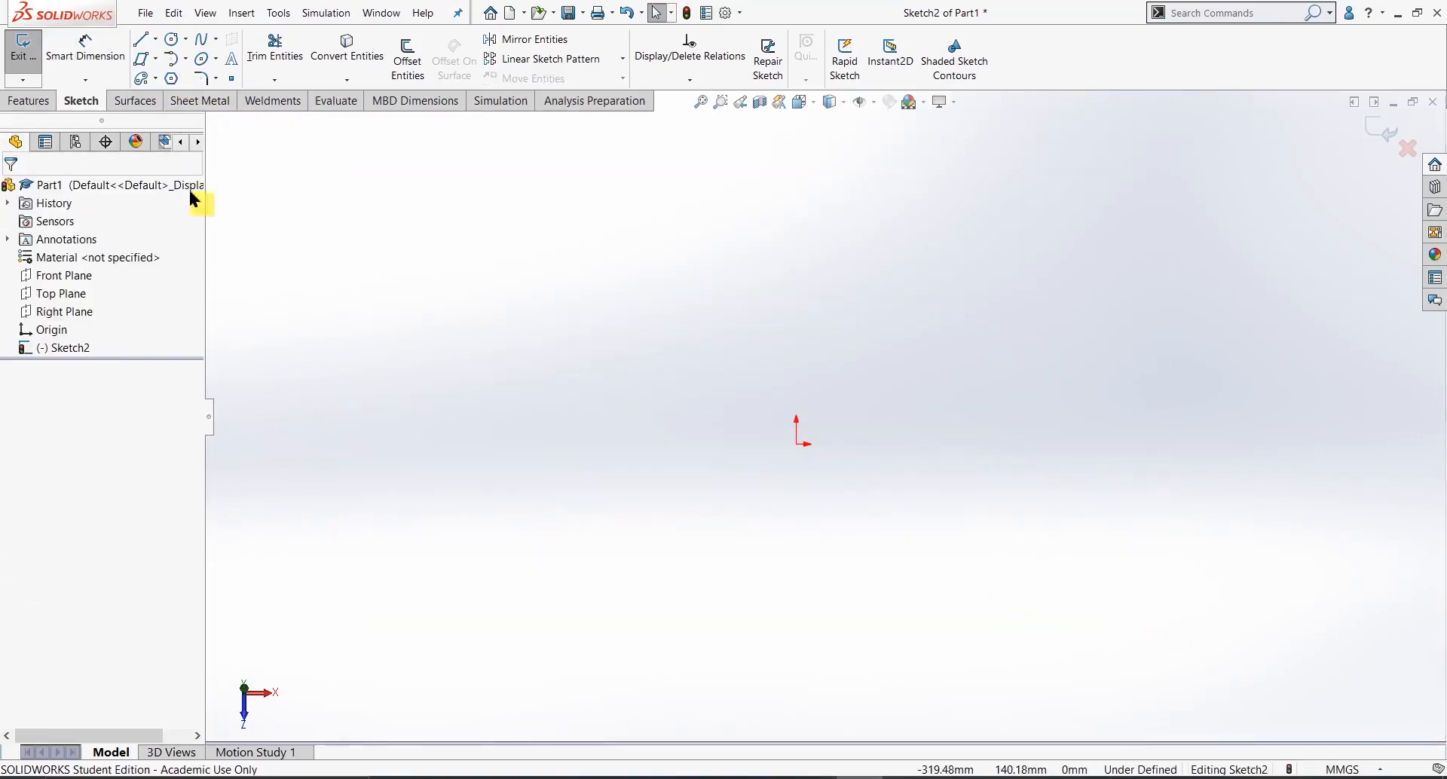
pyautogui.click(173, 79)
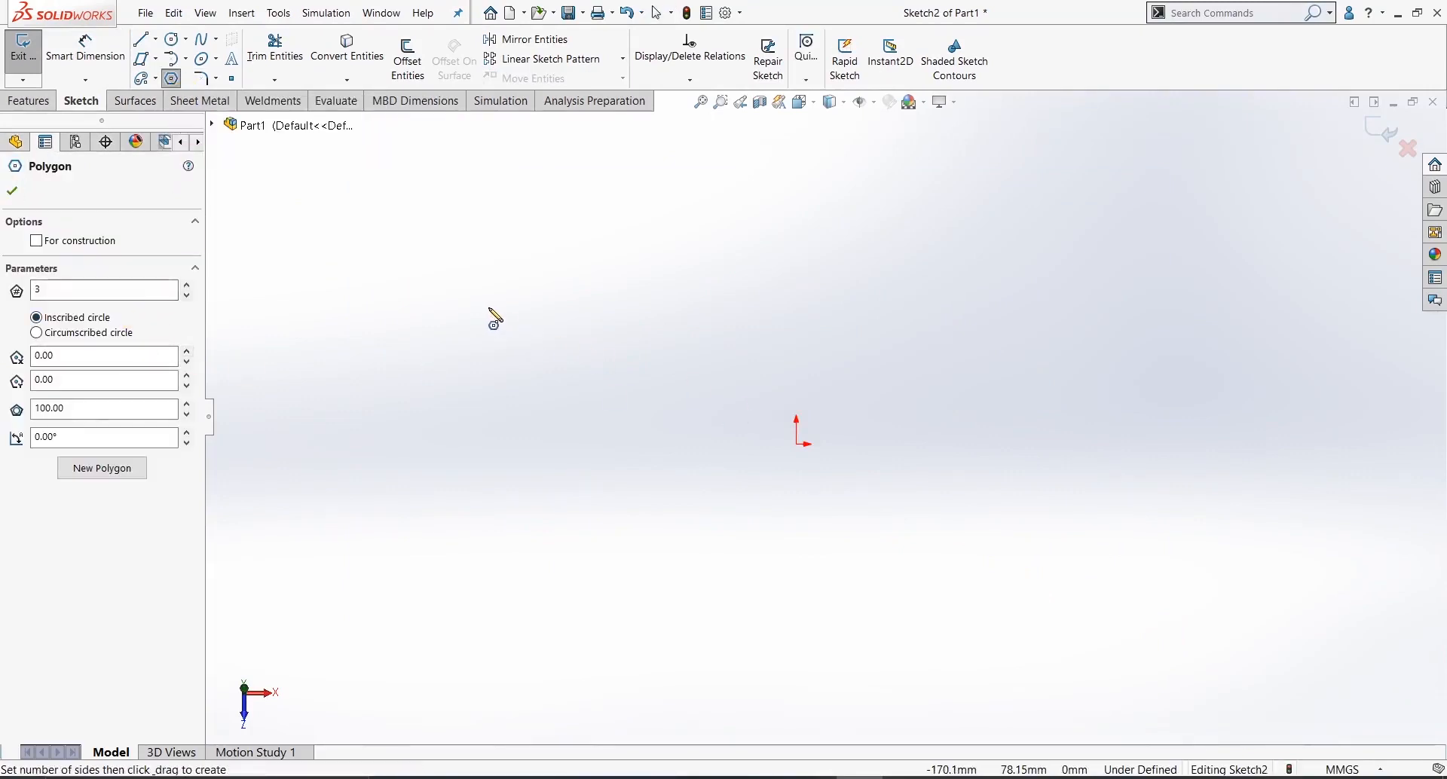
pyautogui.moveTo(490, 308)
pyautogui.mouseDown()
pyautogui.moveTo(579, 379)
pyautogui.moveTo(649, 401)
pyautogui.mouseUp()
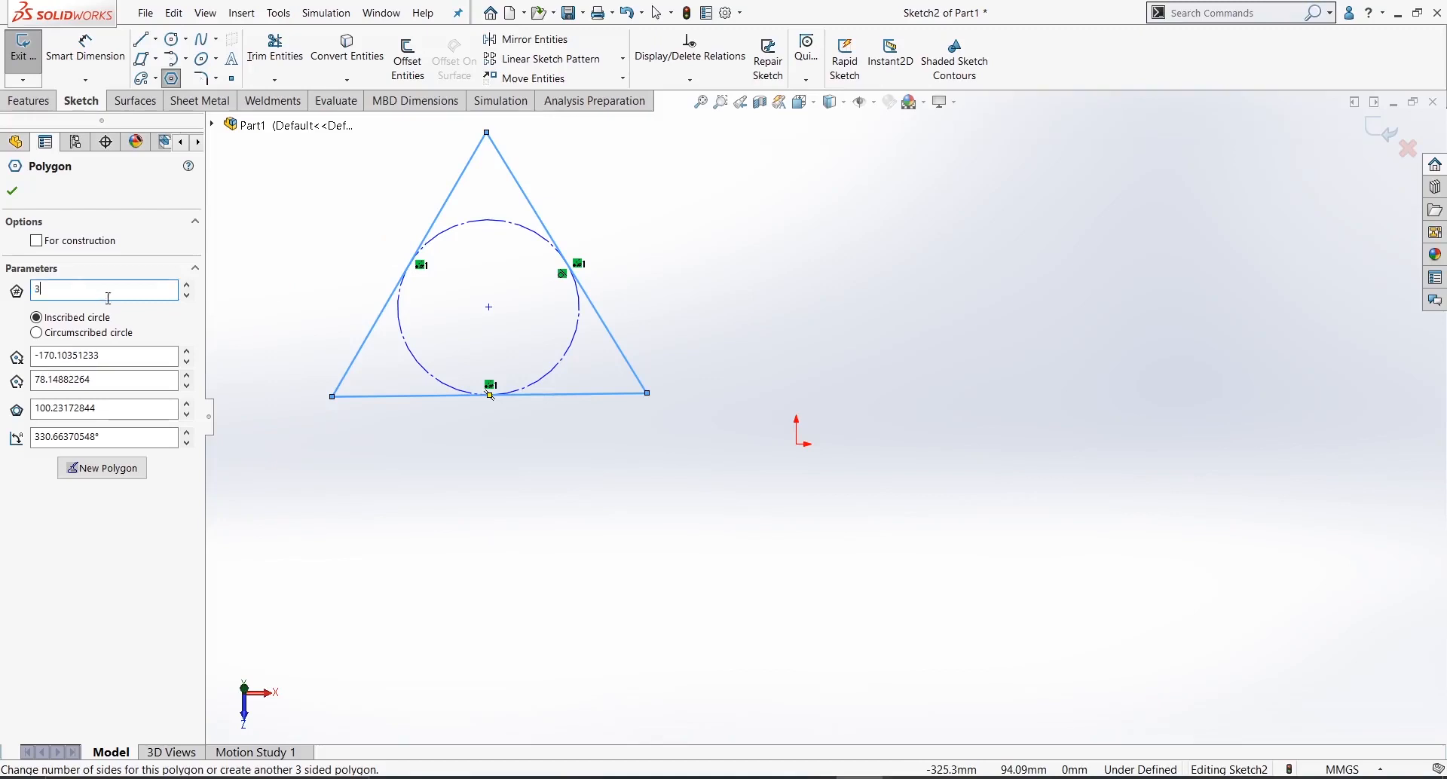
# - Try different side counts on the polygon and settle on 4 sides
pyautogui.click(186, 287)
pyautogui.click(186, 287)
pyautogui.click(187, 286)
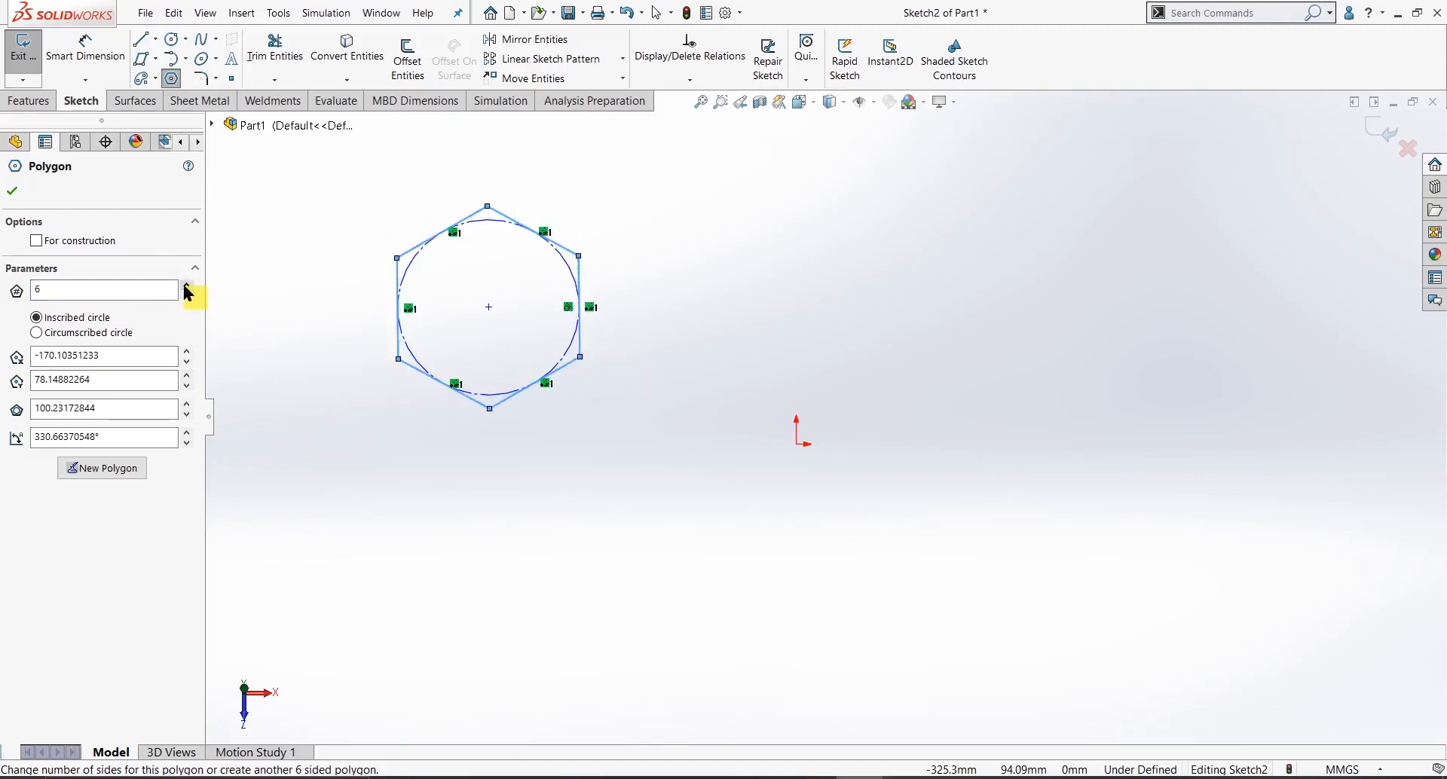
pyautogui.click(186, 286)
pyautogui.click(187, 296)
pyautogui.click(187, 296)
pyautogui.click(187, 295)
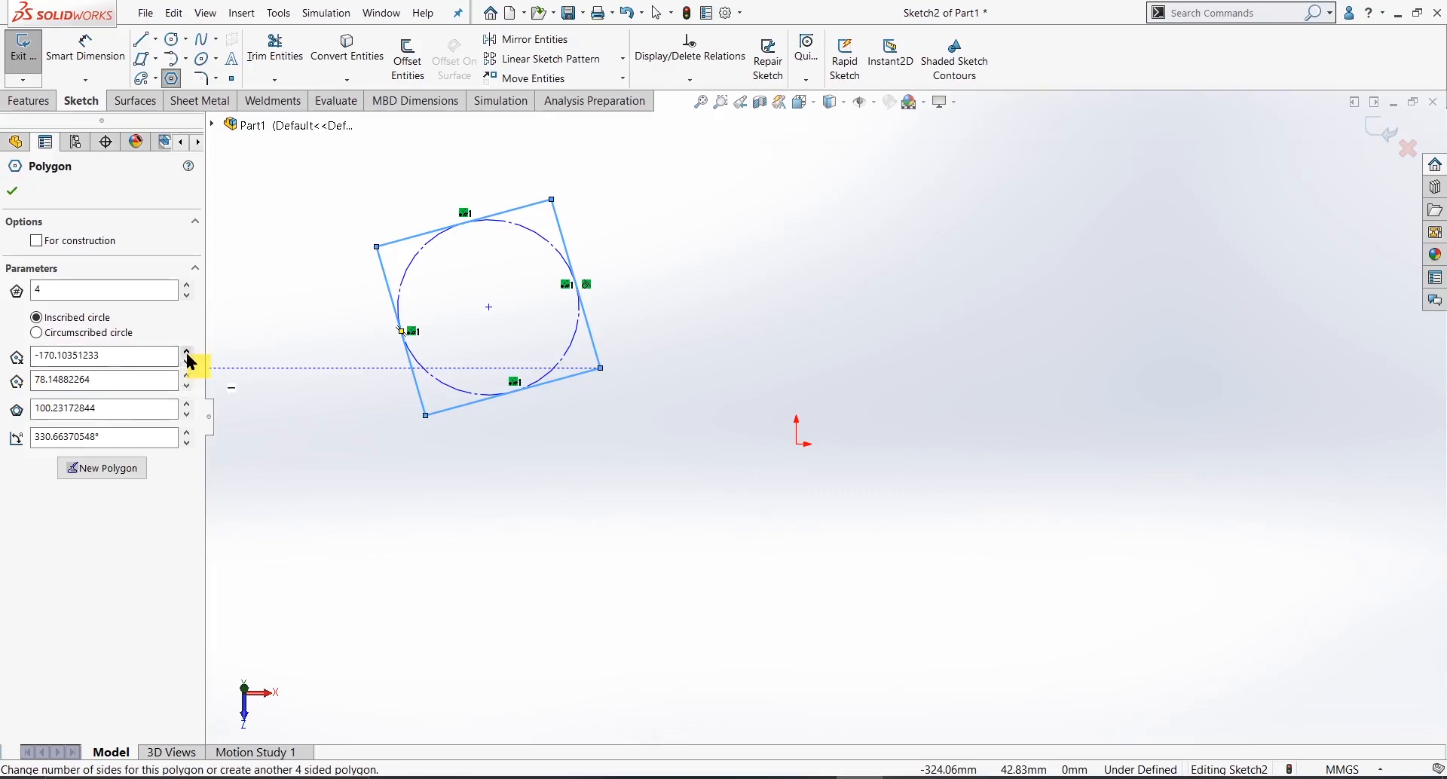
# - Move the four-sided polygon's centre to about X -60.1, Y 88.15 mm and set its inscribed circle diameter to 120 mm
pyautogui.moveTo(188, 356); pyautogui.dragTo(189, 378)
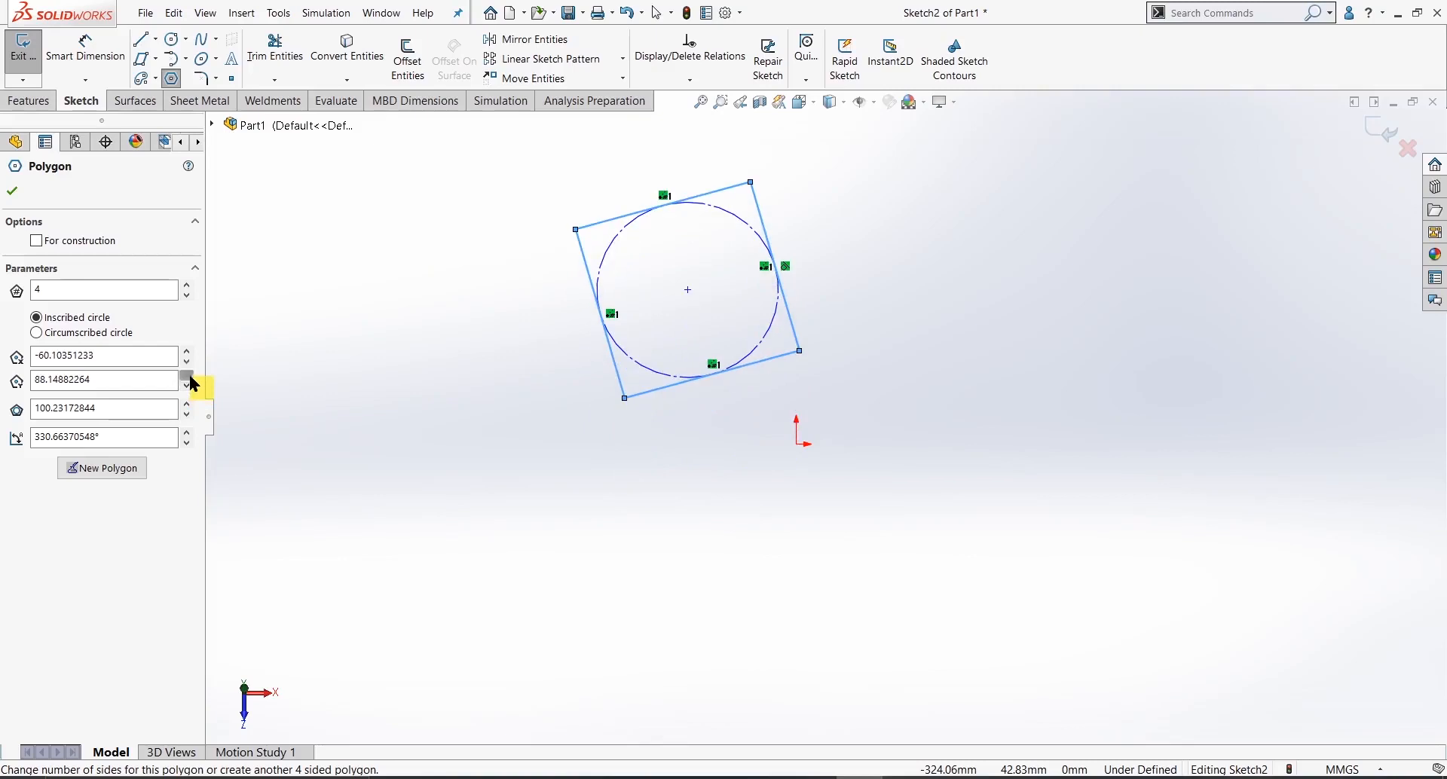
pyautogui.doubleClick(100, 408)
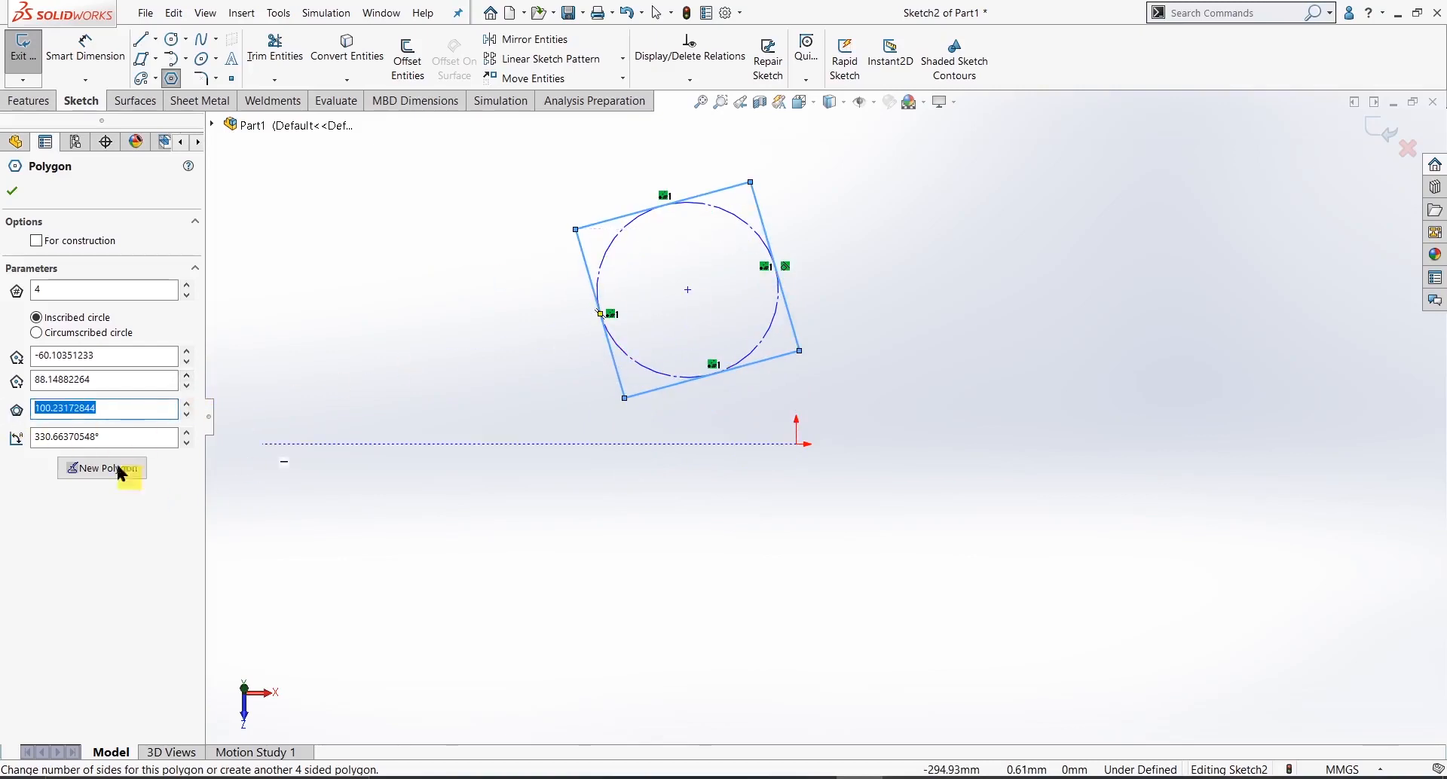
pyautogui.write('120')
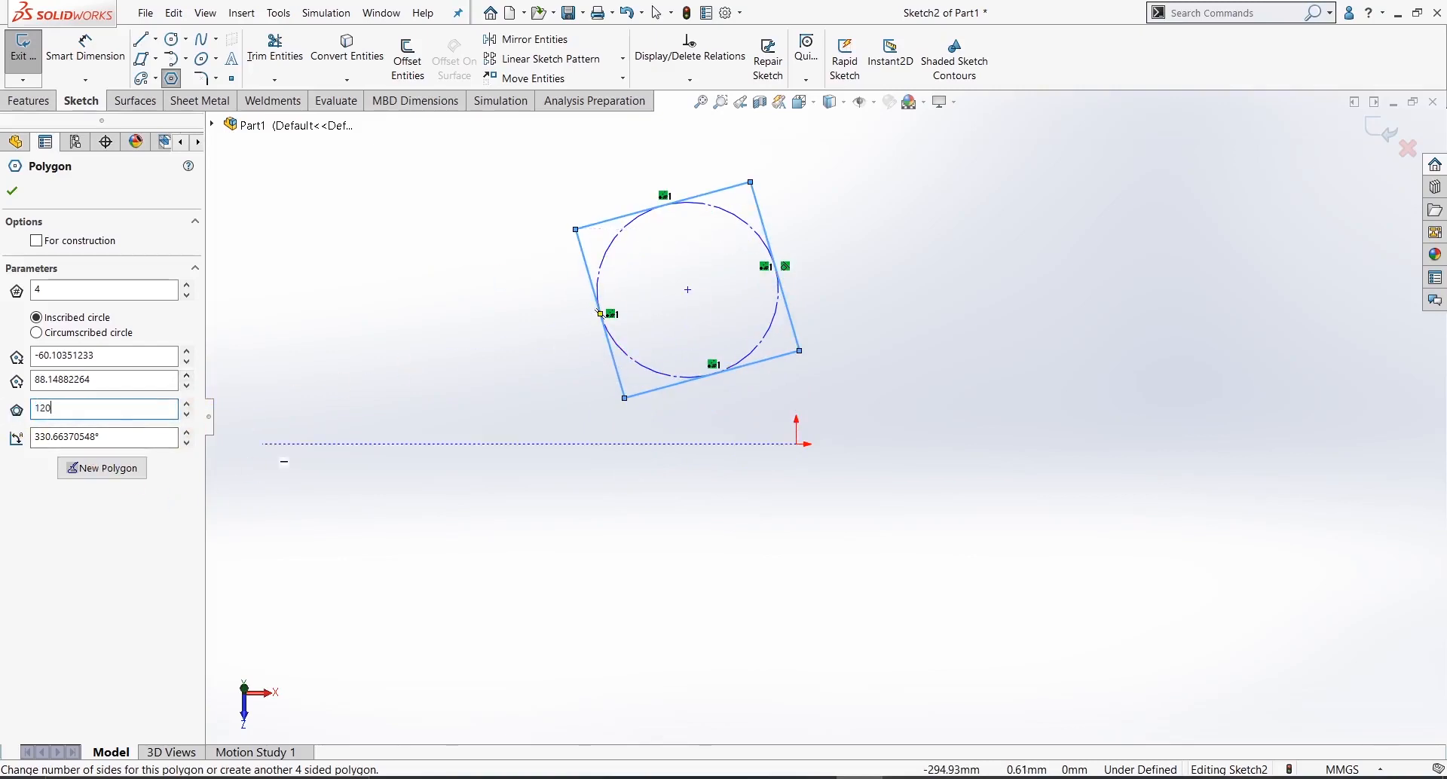
pyautogui.press('Return')
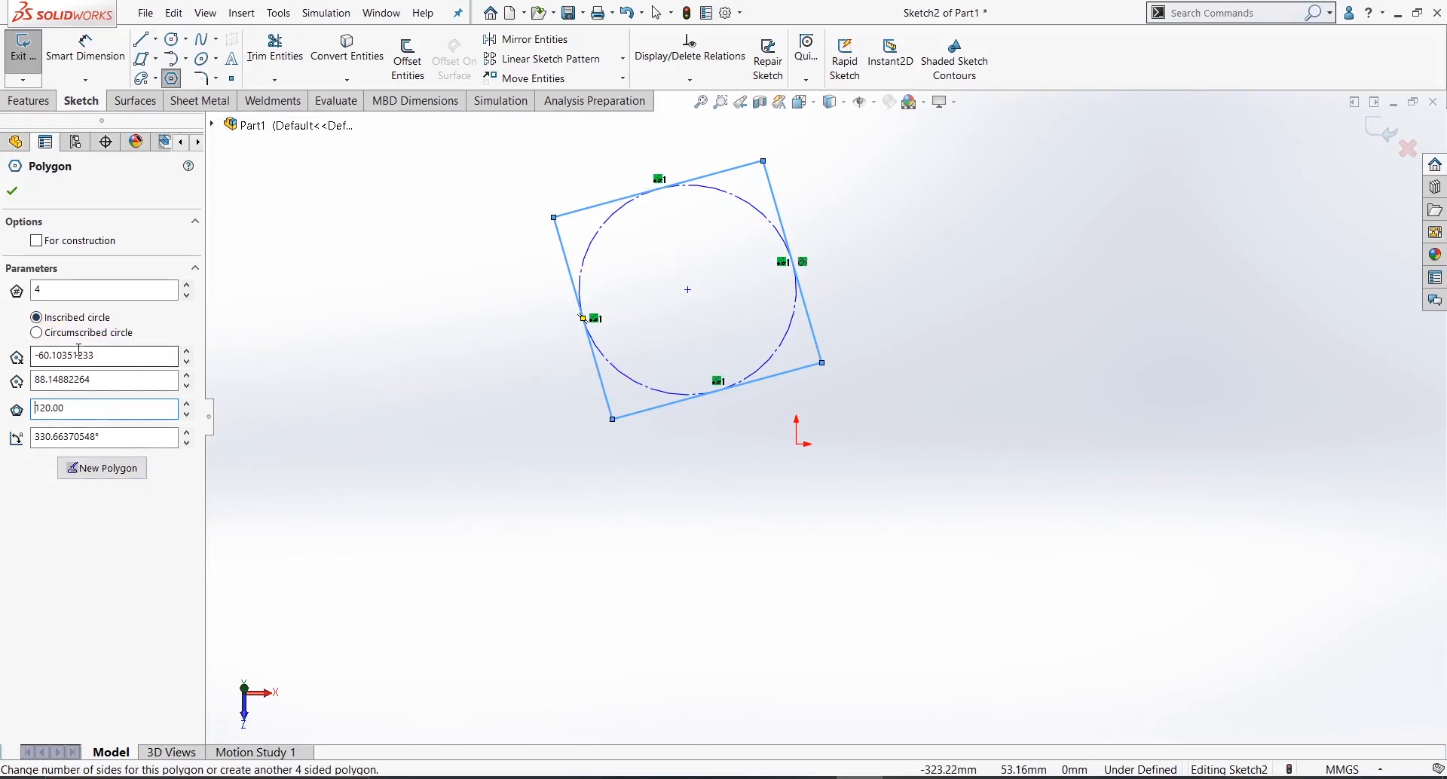
# - Switch the four-sided polygon to a circumscribed circle and enter an angle of 0°
pyautogui.click(38, 334)
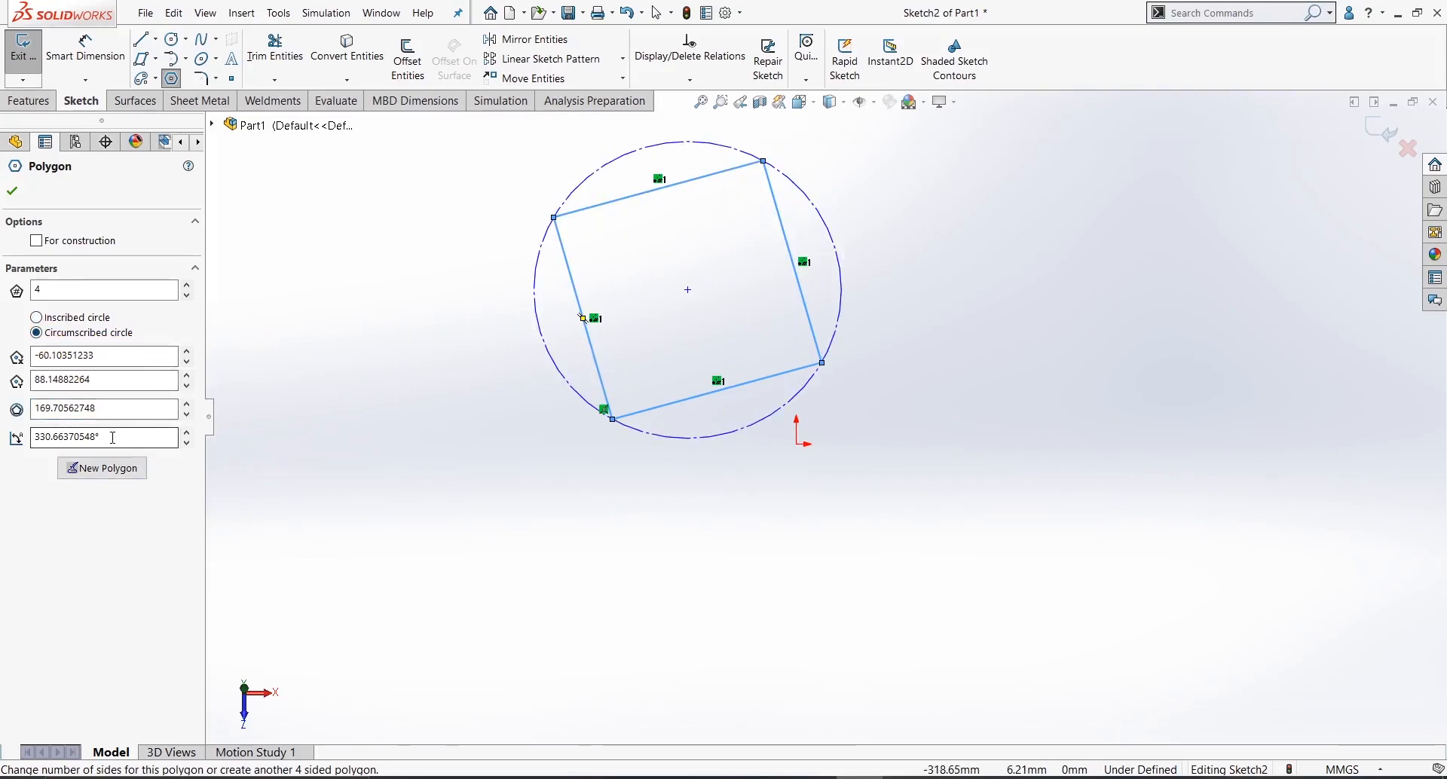
pyautogui.moveTo(140, 441); pyautogui.dragTo(33, 436)
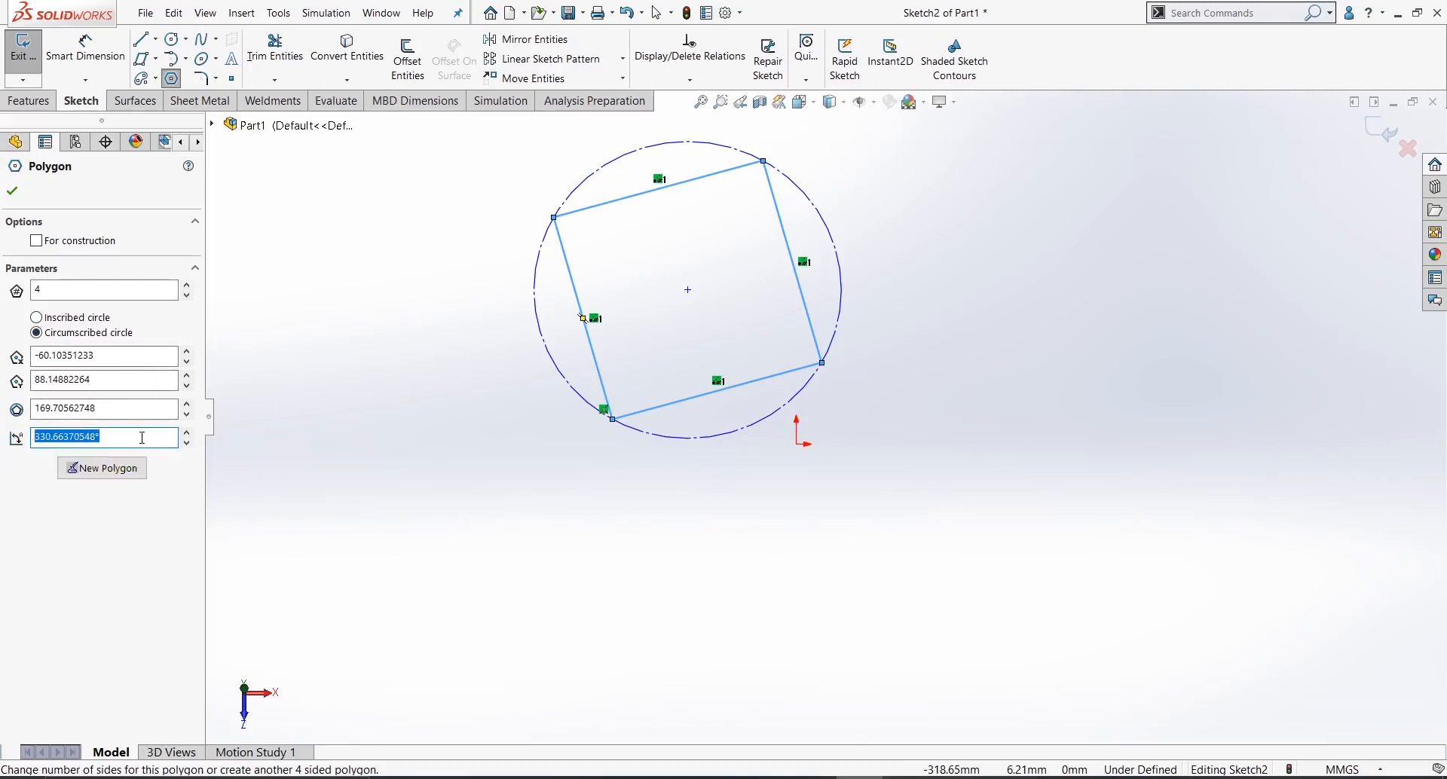
pyautogui.write('0')
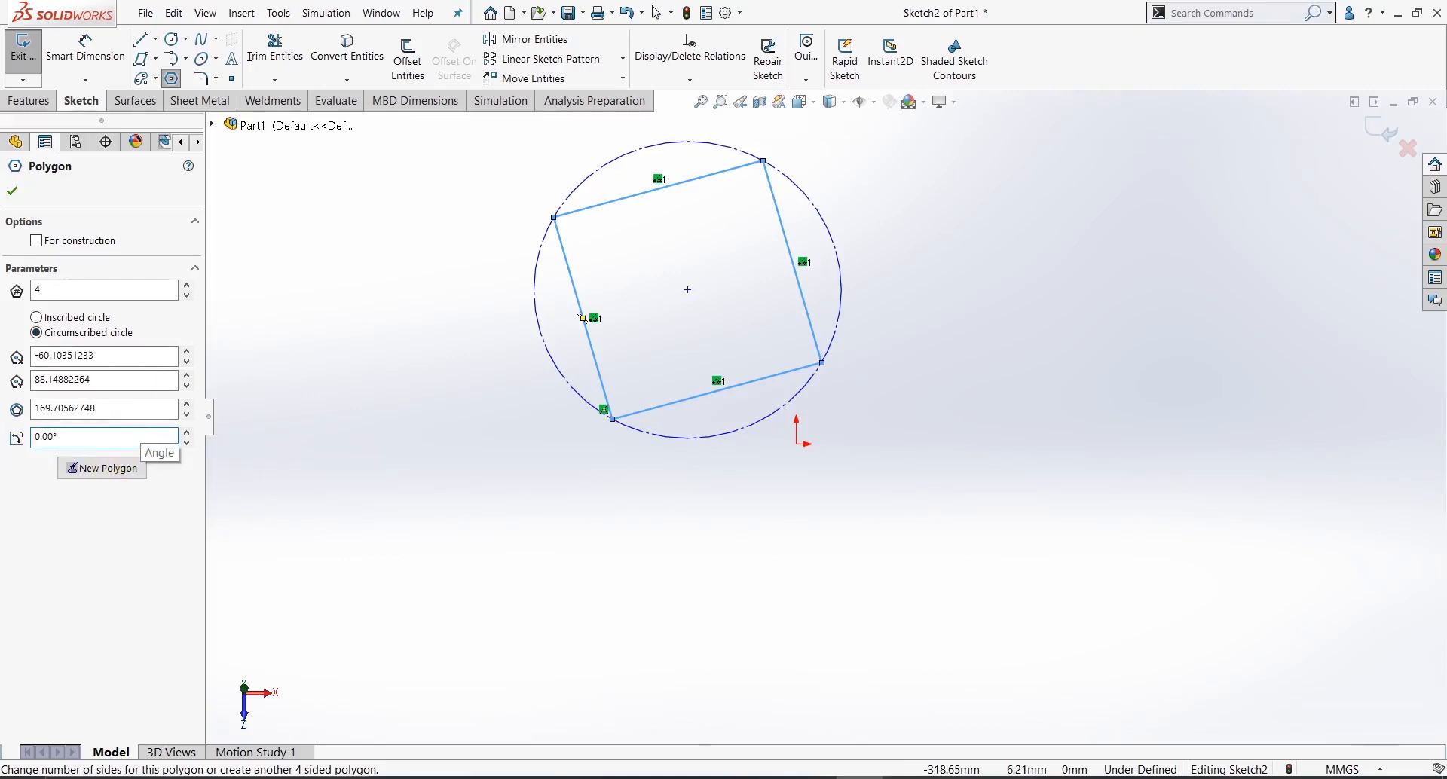
# - Rotate the four-sided polygon by raising its angle in increments to beyond 281°
pyautogui.click(185, 432)
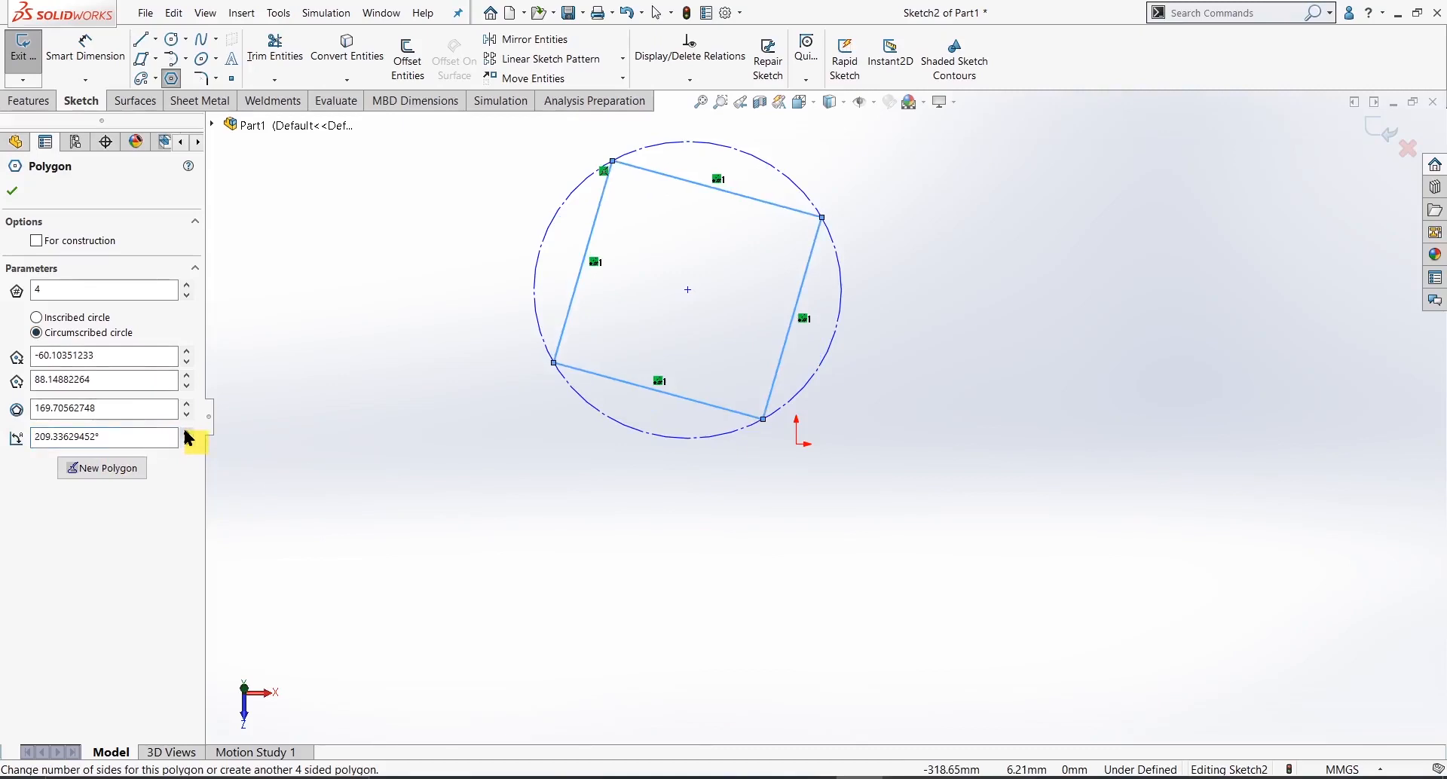
pyautogui.click(187, 433)
pyautogui.click(187, 434)
pyautogui.click(187, 433)
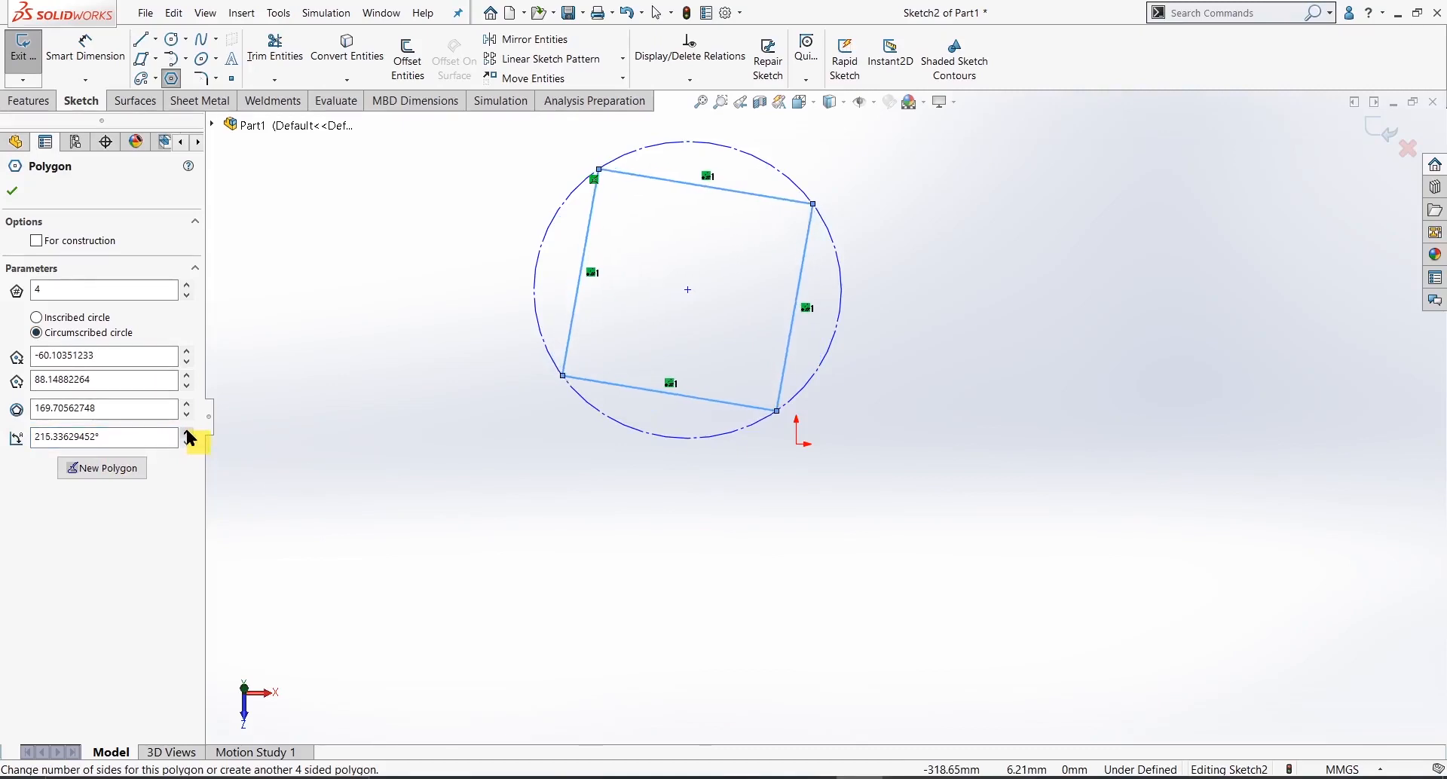
pyautogui.click(187, 434)
pyautogui.click(187, 434)
pyautogui.click(187, 434)
pyautogui.click(187, 434)
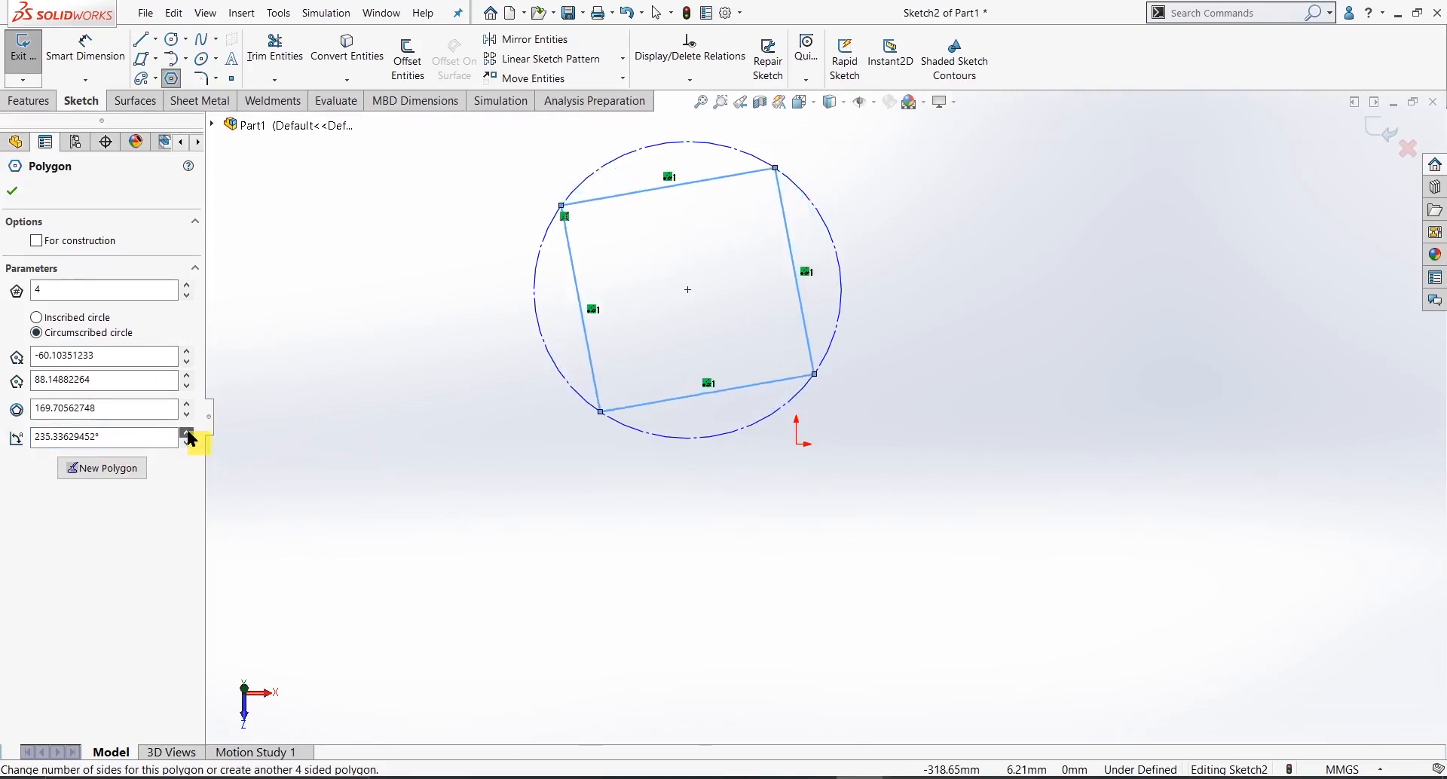
pyautogui.click(187, 433)
pyautogui.click(187, 434)
pyautogui.click(187, 434)
pyautogui.click(187, 434)
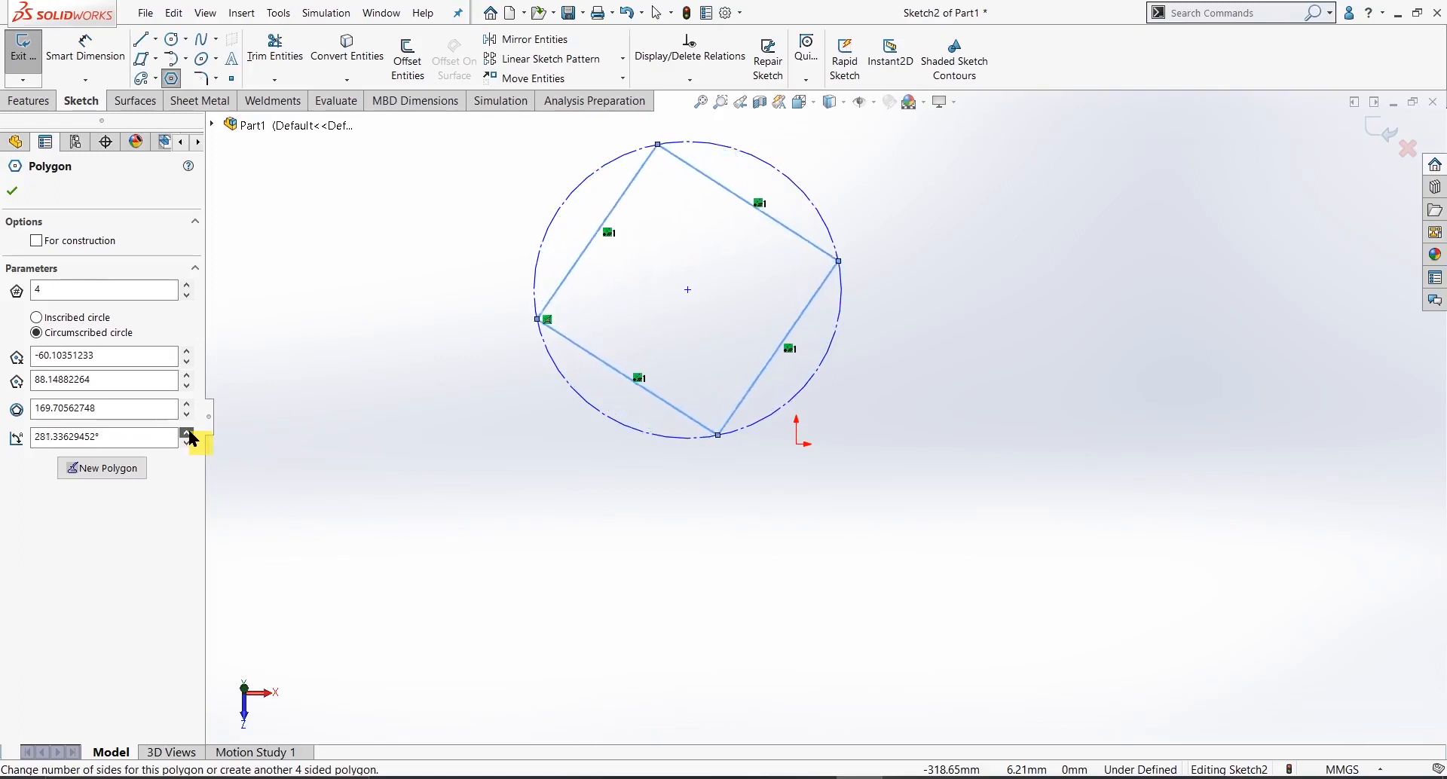
pyautogui.click(187, 433)
pyautogui.click(187, 433)
pyautogui.click(187, 434)
pyautogui.click(187, 433)
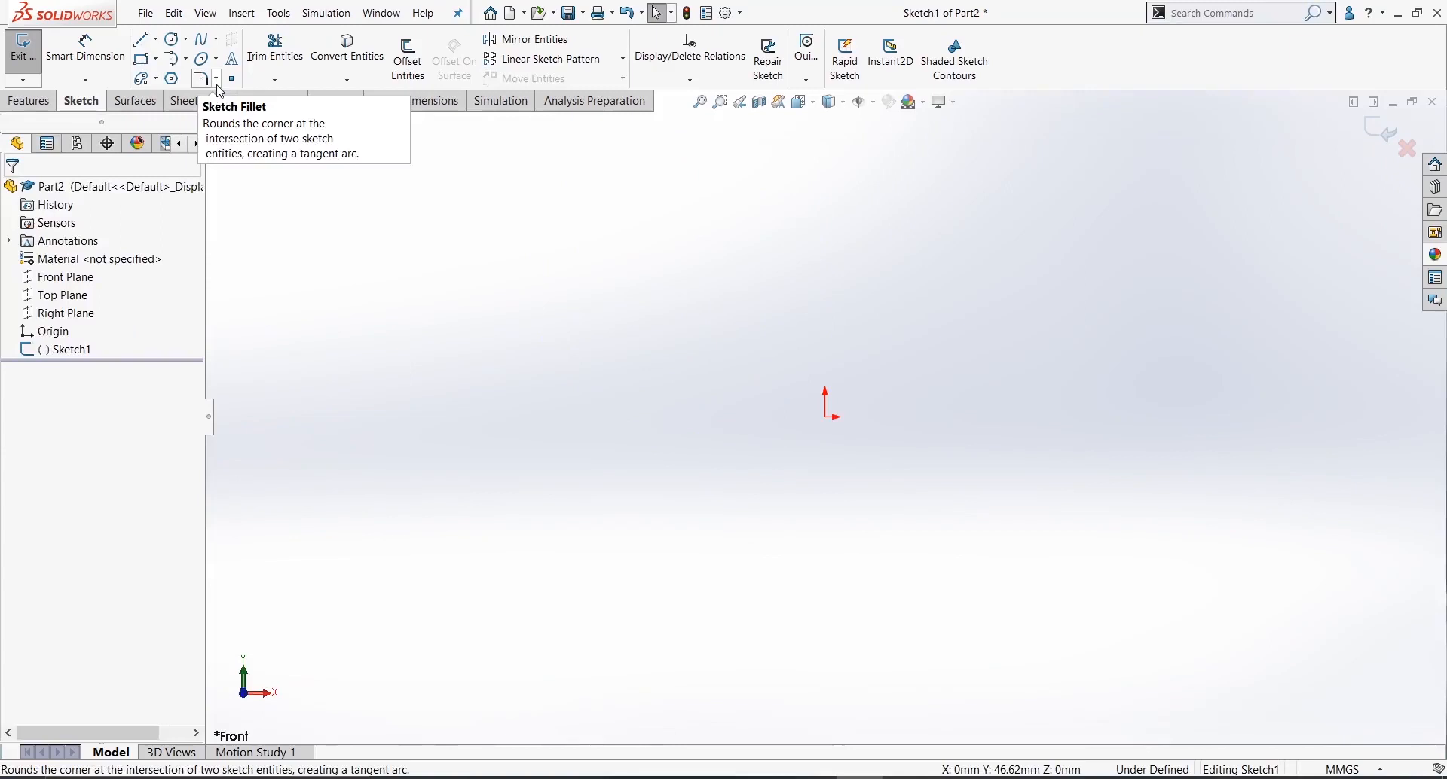
# - Sketch a corner rectangle on the front plane, starting at the origin and extending up and to its left
pyautogui.click(141, 58)
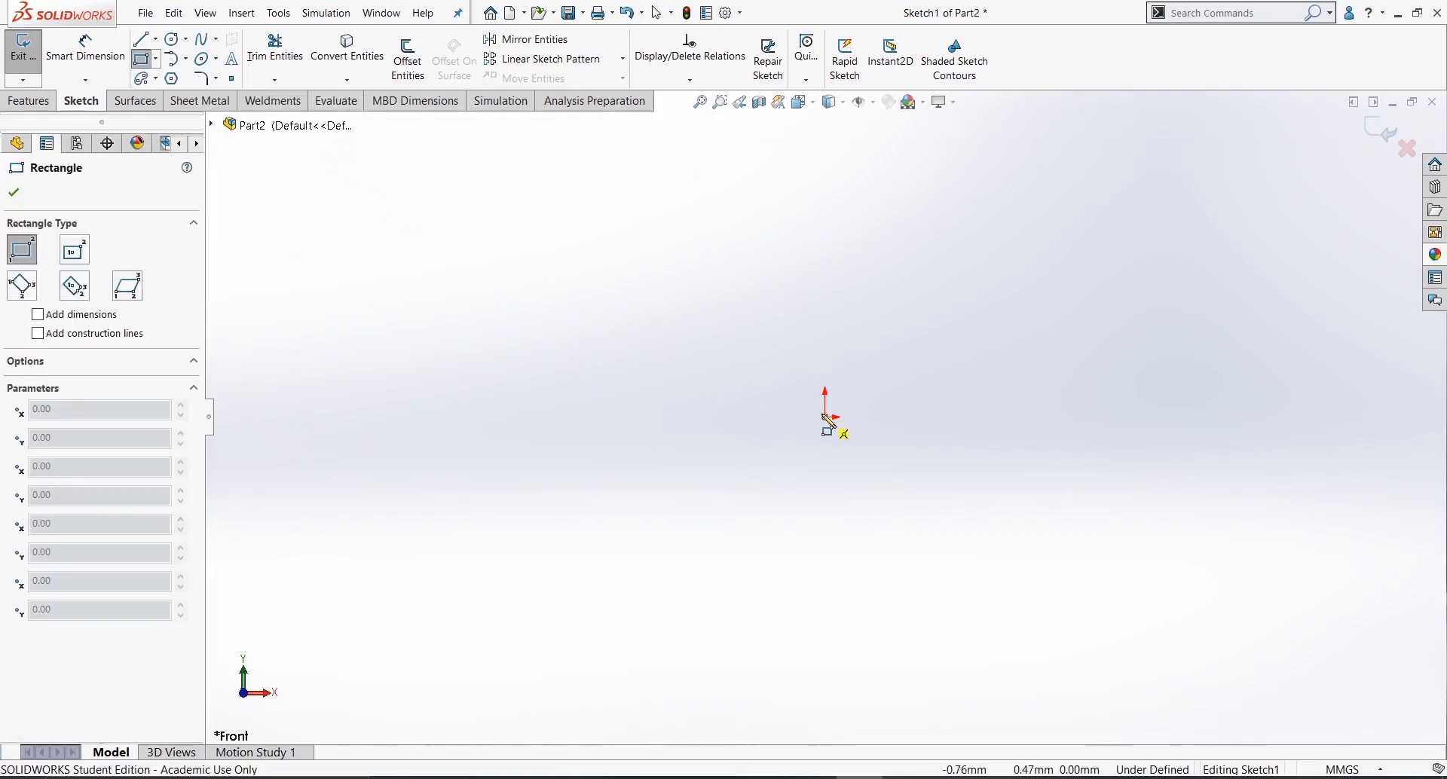
pyautogui.moveTo(827, 419); pyautogui.dragTo(525, 240)
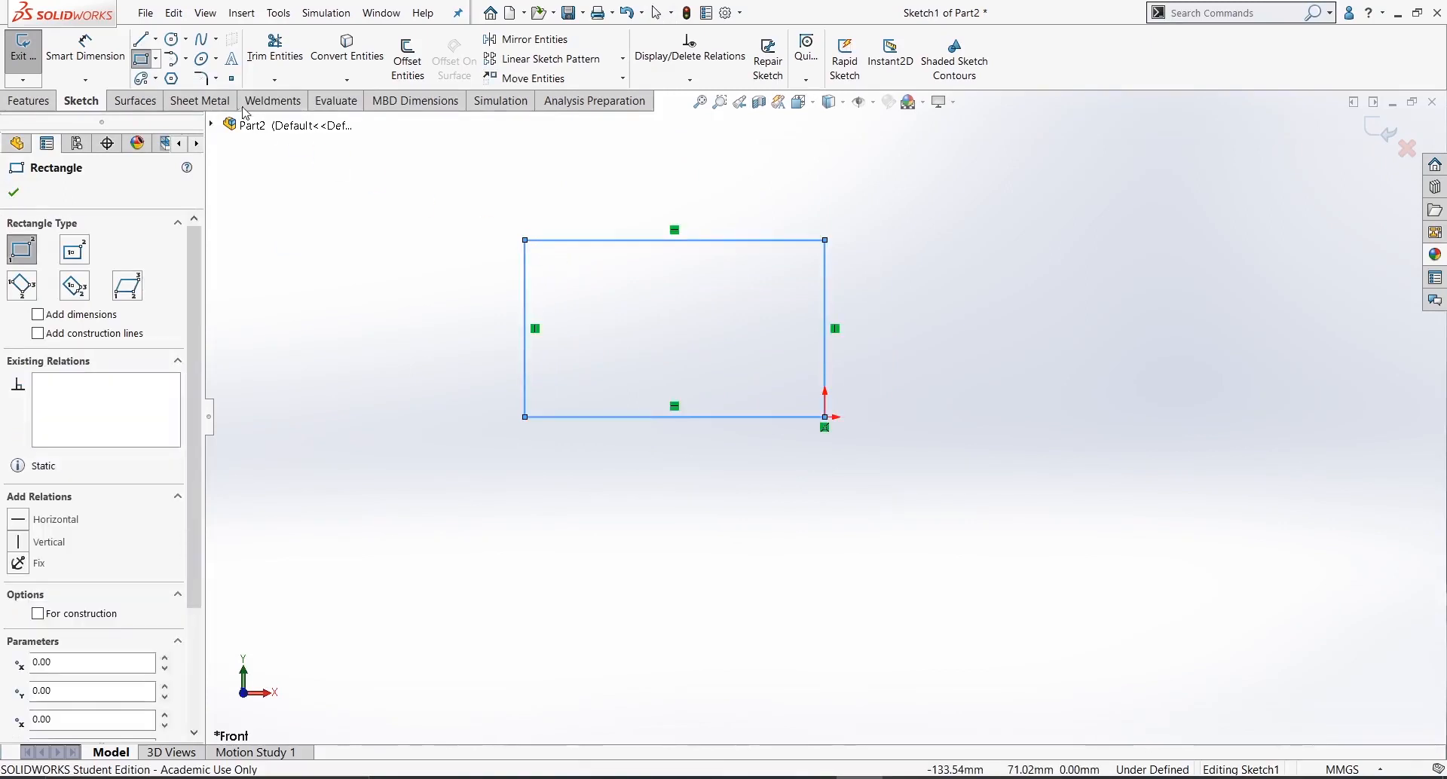
# - Fillet the rectangle's upper-left corner with a 10 mm radius by selecting its left and top edges
pyautogui.click(218, 80)
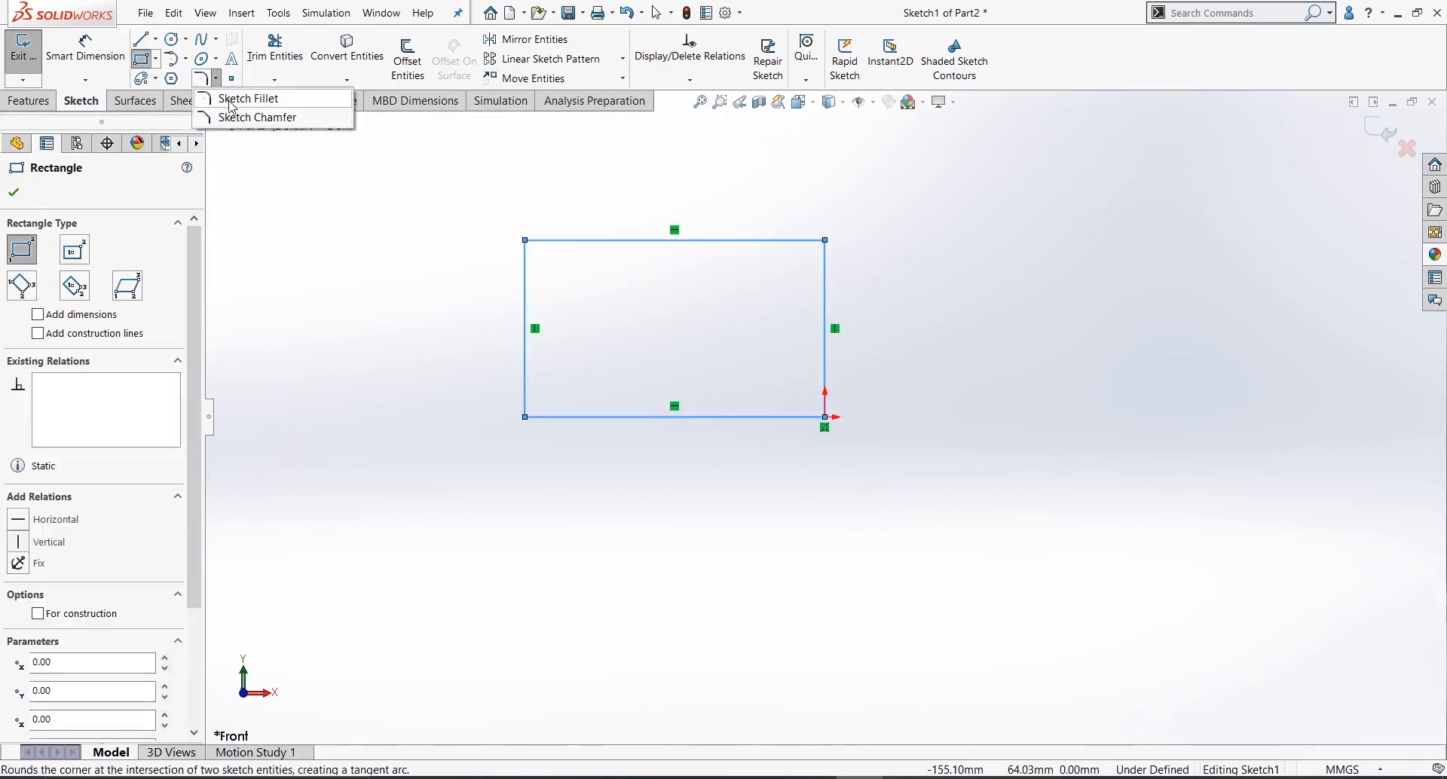
pyautogui.click(232, 105)
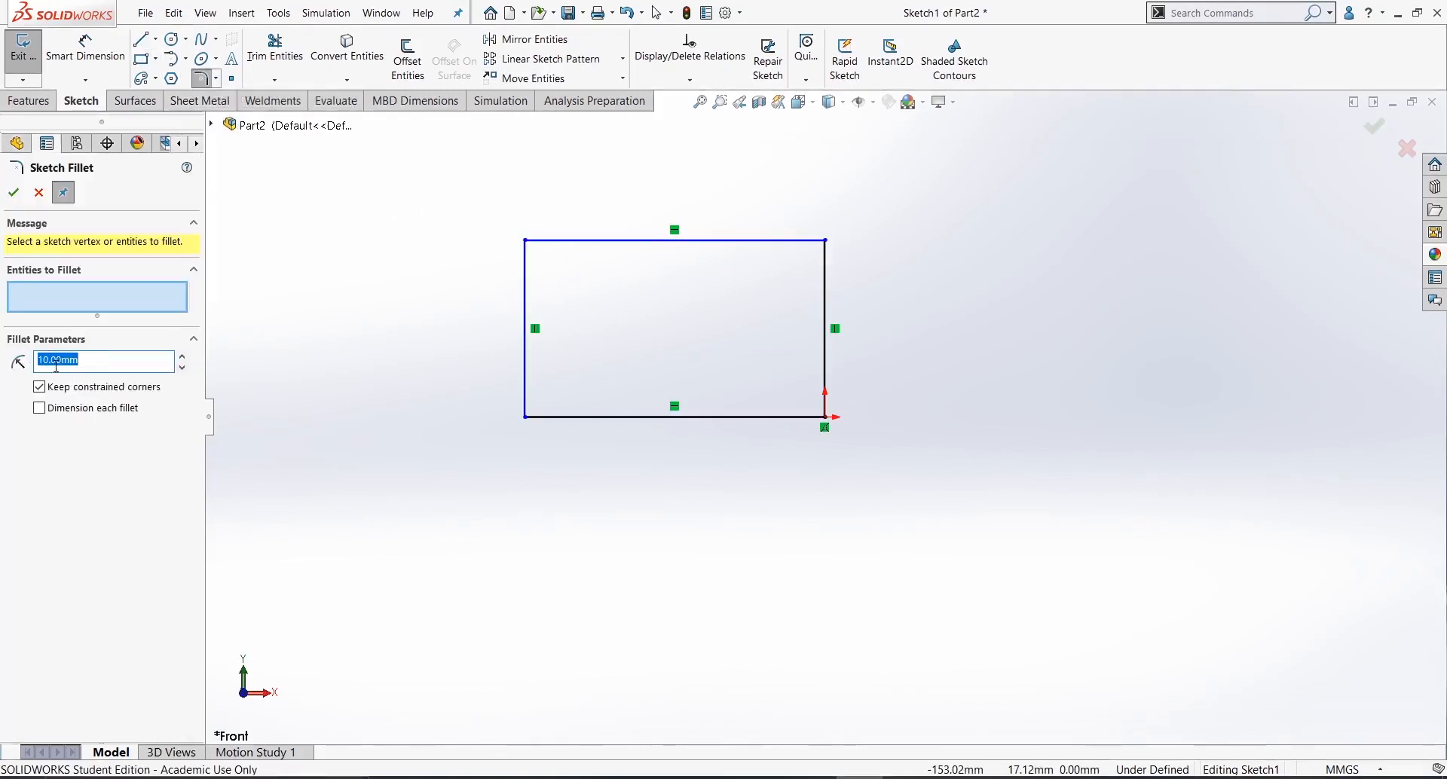
pyautogui.click(526, 280)
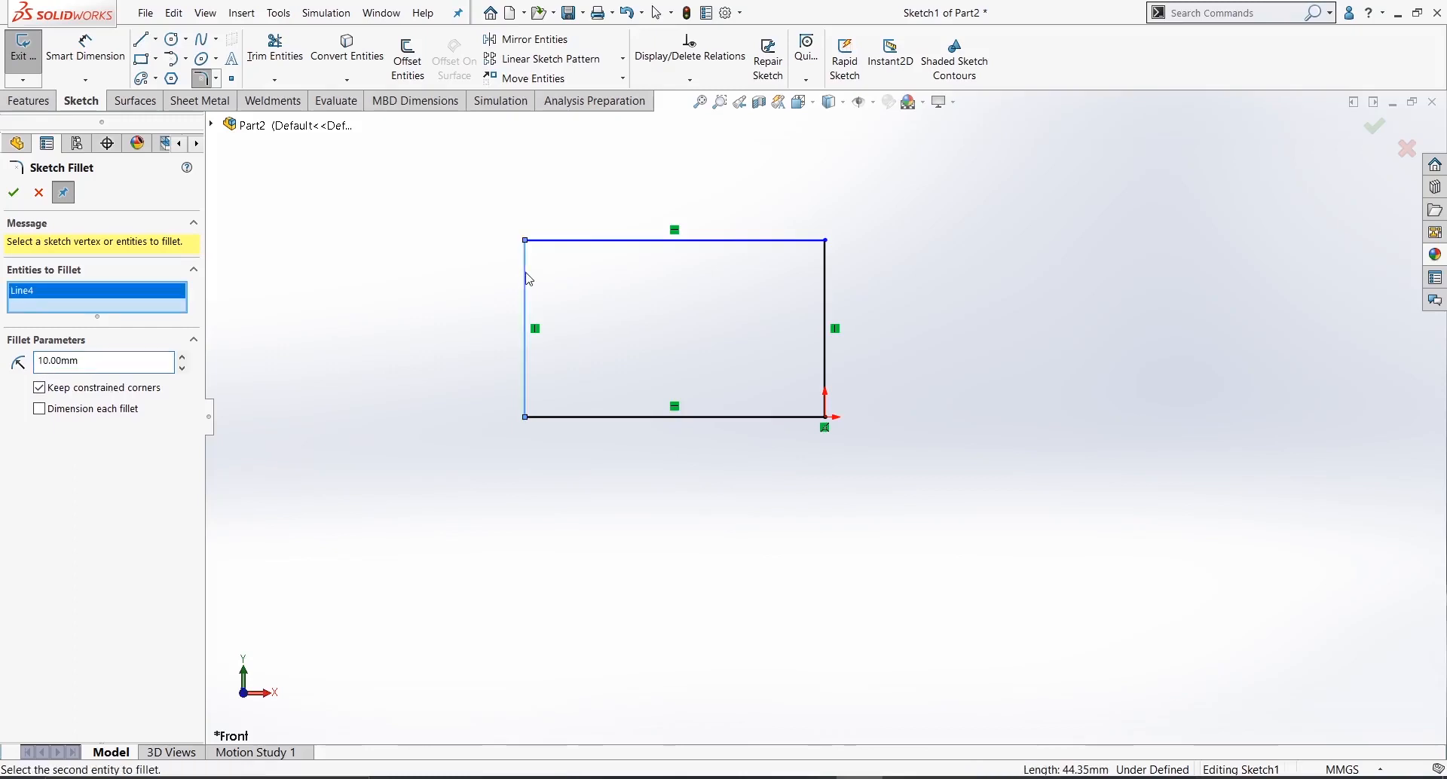
pyautogui.click(569, 241)
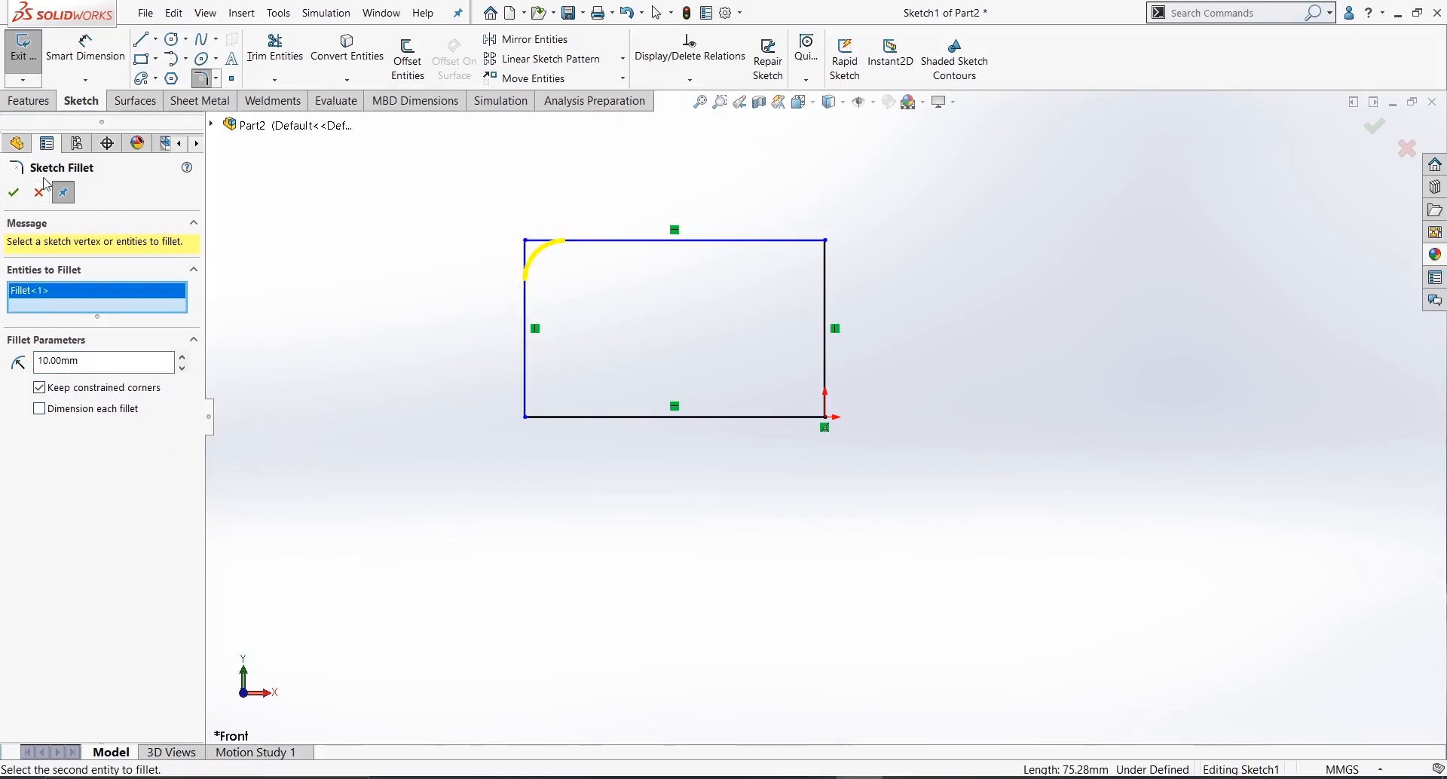
pyautogui.click(14, 193)
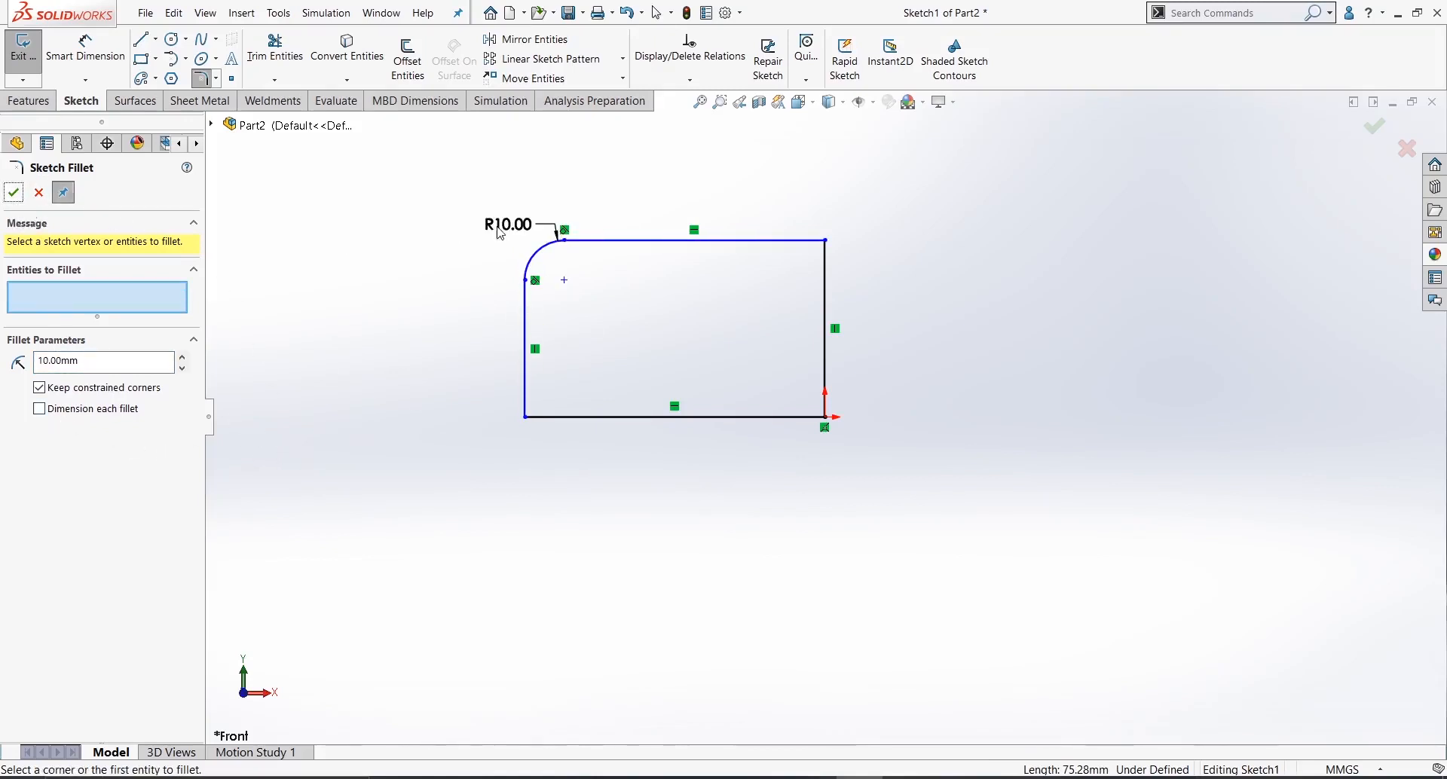
pyautogui.moveTo(516, 227); pyautogui.dragTo(454, 241)
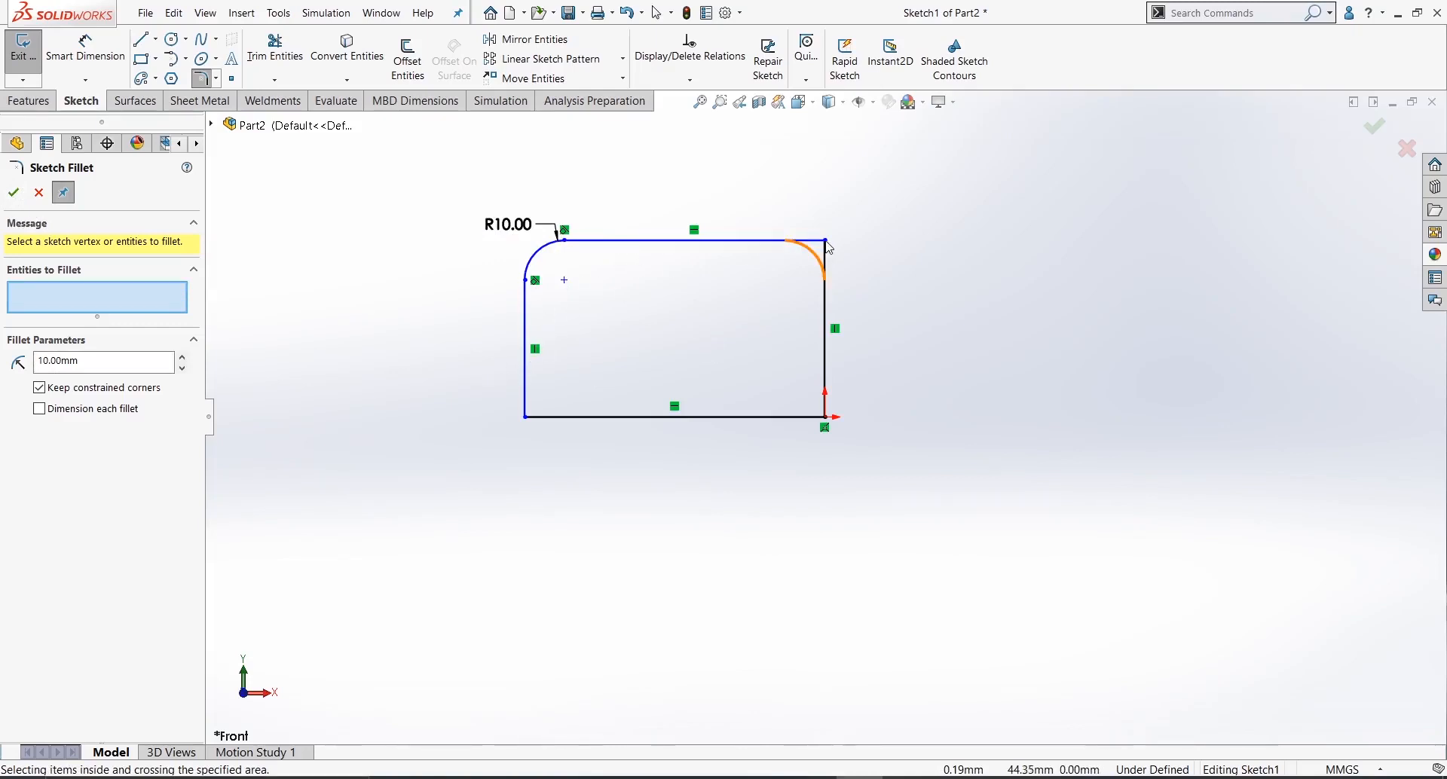
# - Fillet the rectangle's upper-right corner with a 10 mm radius and close the Sketch Fillet command
pyautogui.click(827, 241)
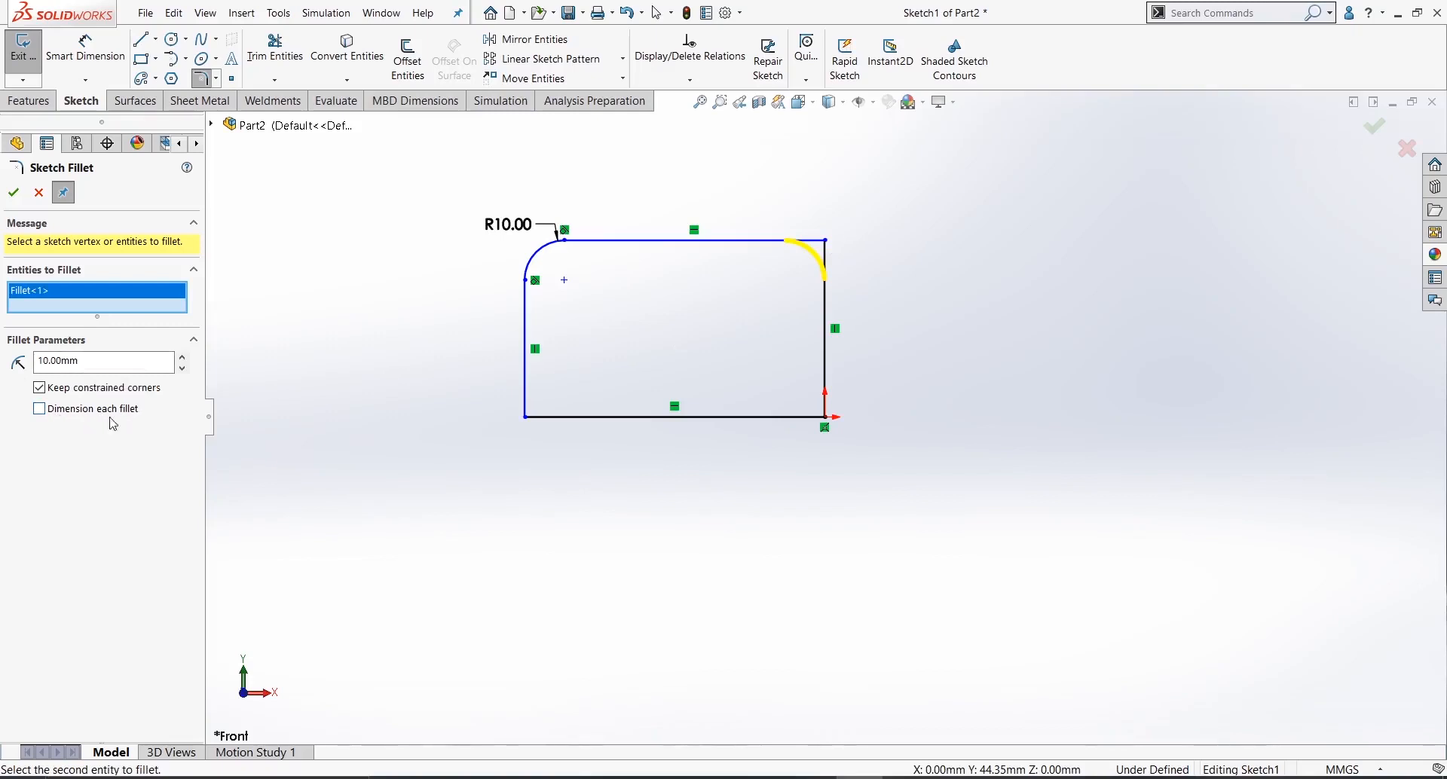
pyautogui.click(14, 192)
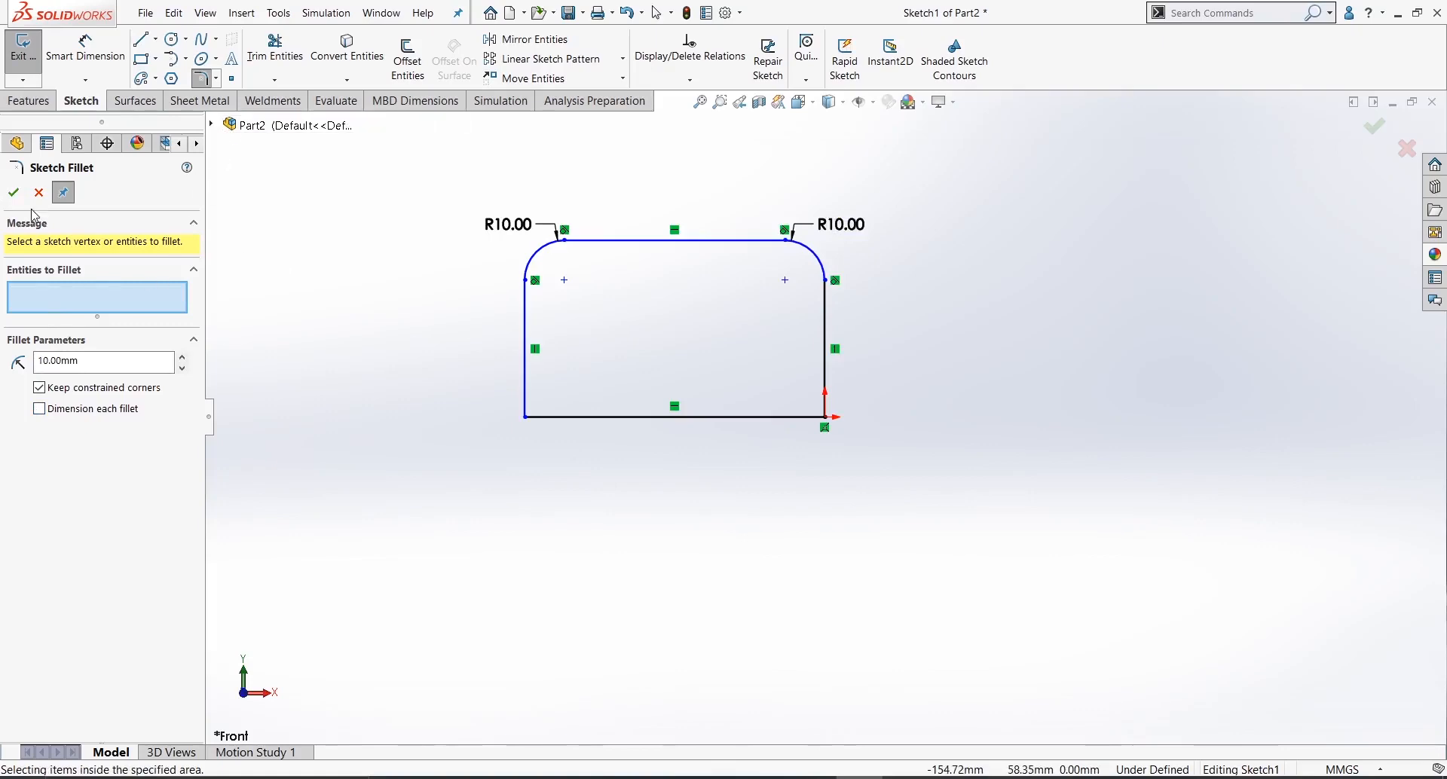
pyautogui.click(13, 193)
pyautogui.scroll(-2, 621, 460)
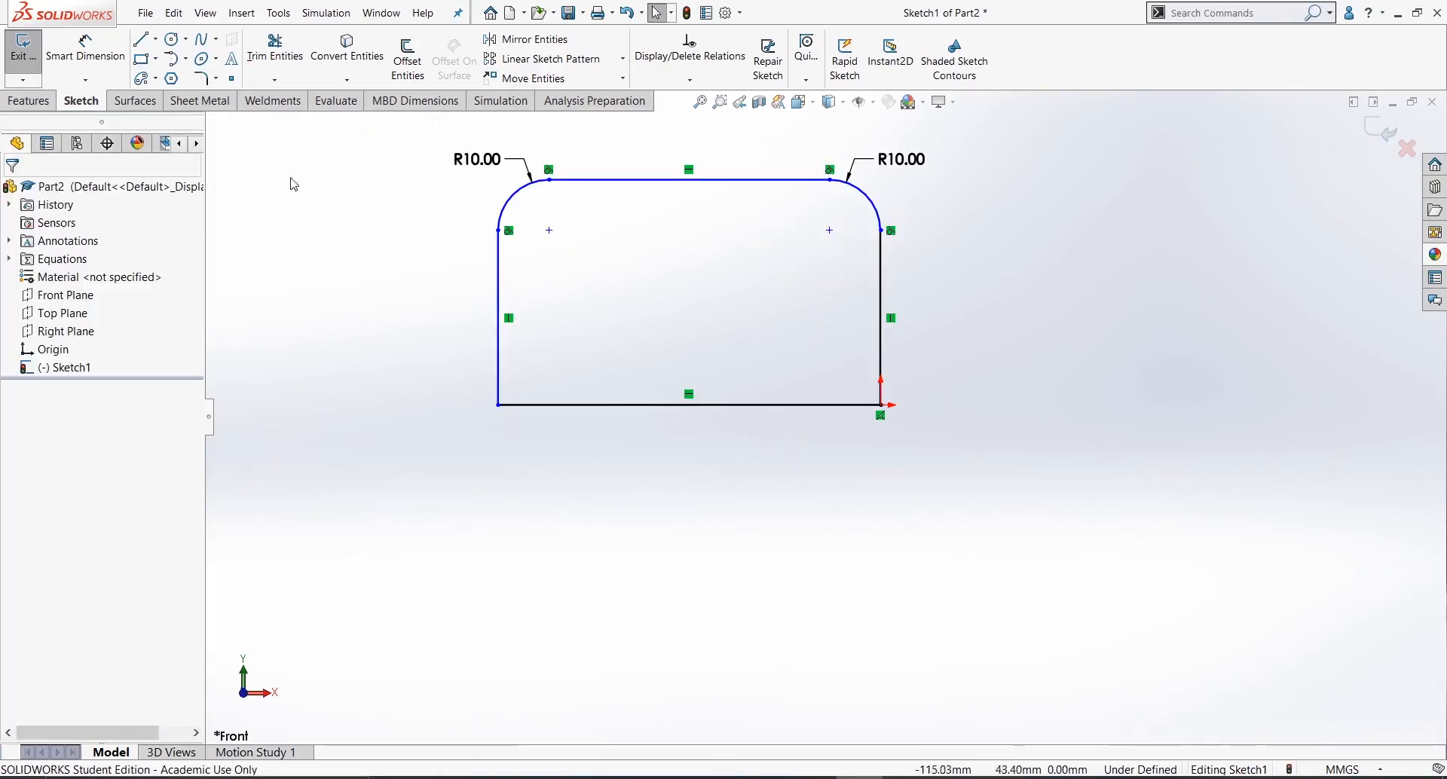
# - Chamfer the rectangle's lower-left corner using the Distance-distance option with an equal distance of 10 mm
pyautogui.click(216, 79)
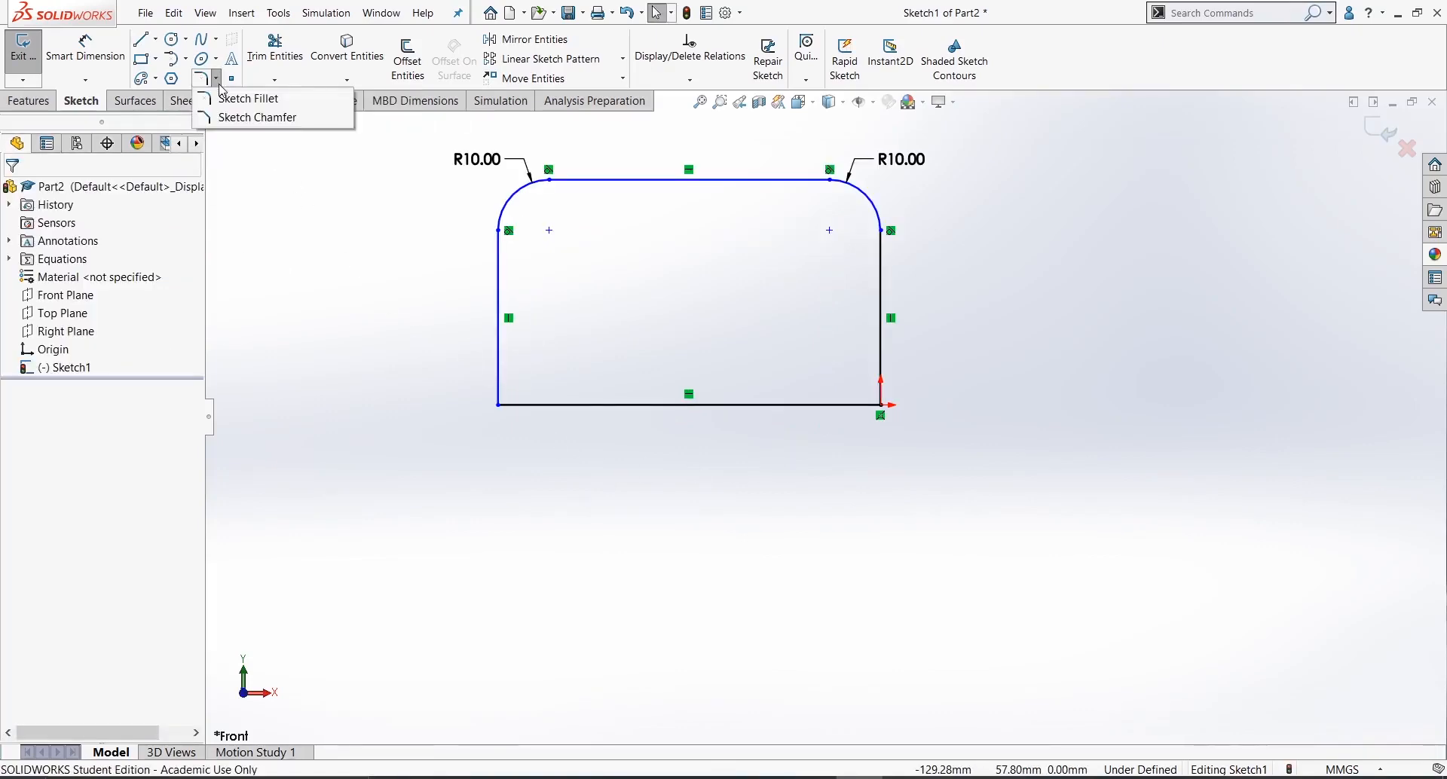
pyautogui.click(231, 118)
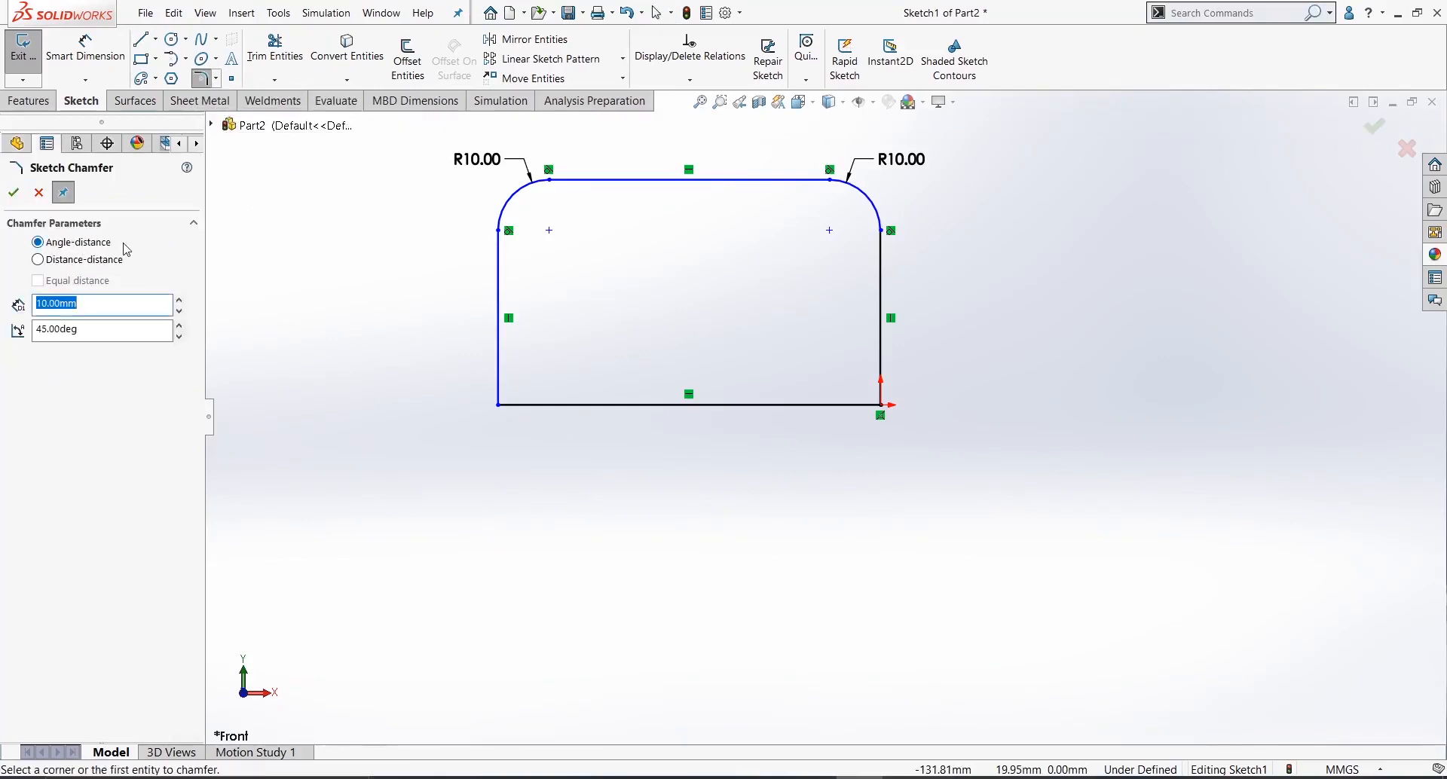
pyautogui.click(39, 261)
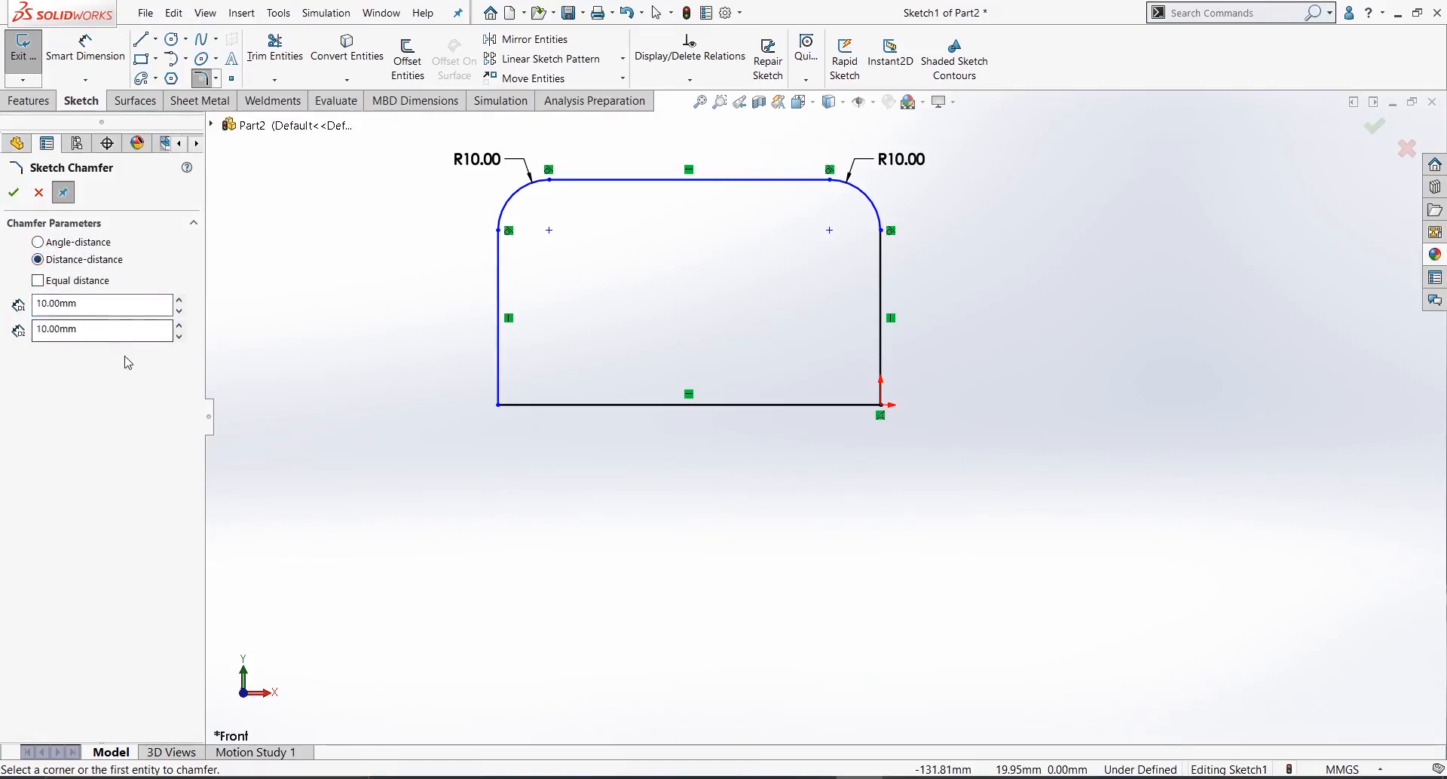
pyautogui.click(100, 305)
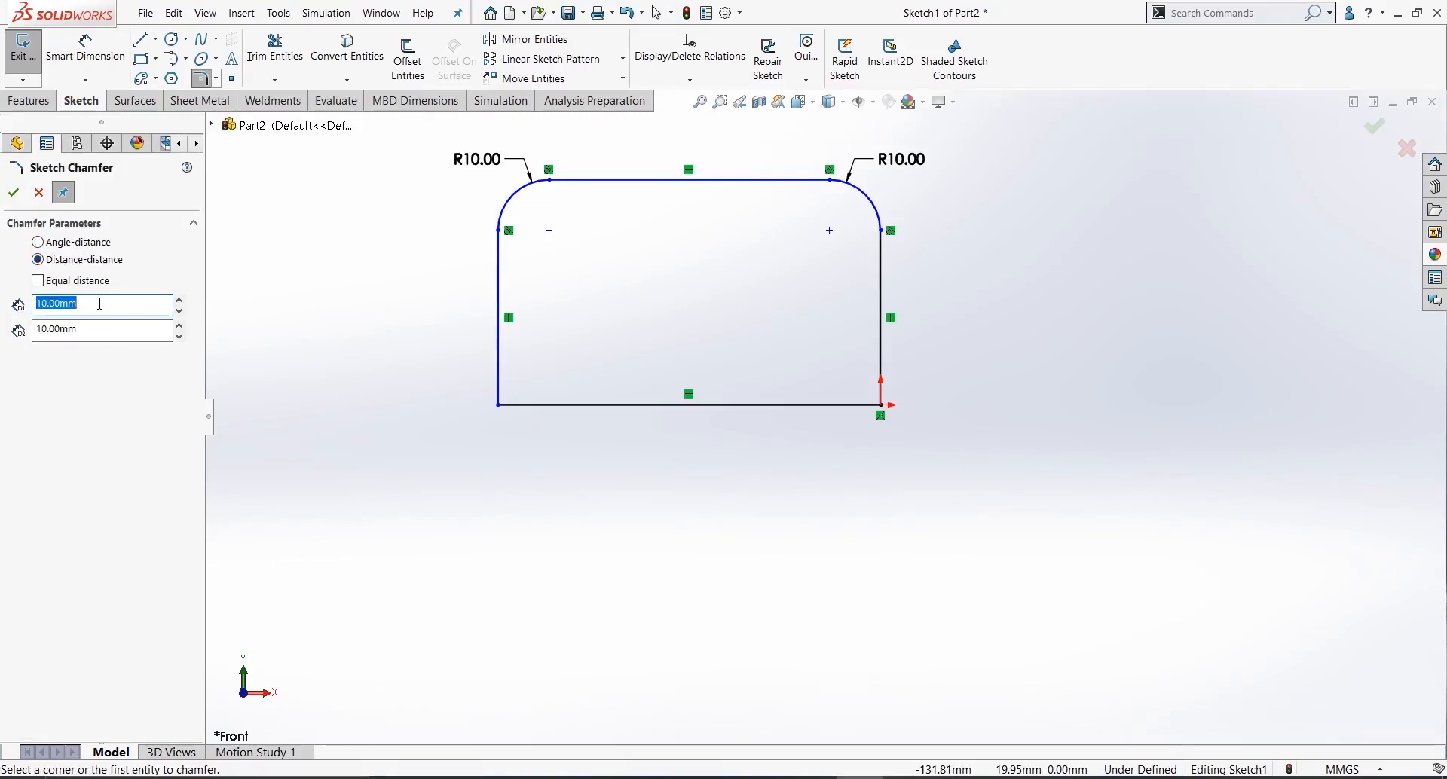
pyautogui.doubleClick(100, 304)
pyautogui.click(251, 321)
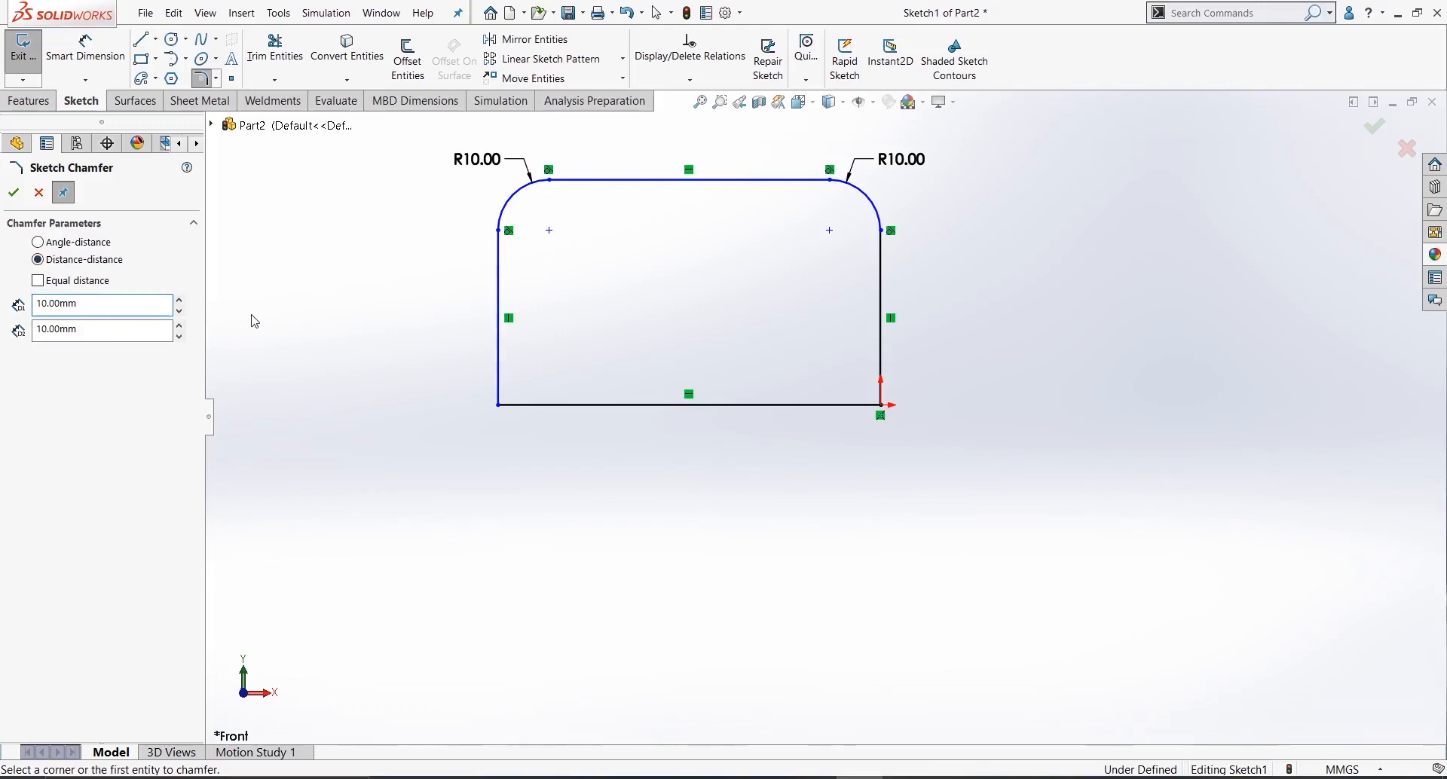
pyautogui.click(37, 281)
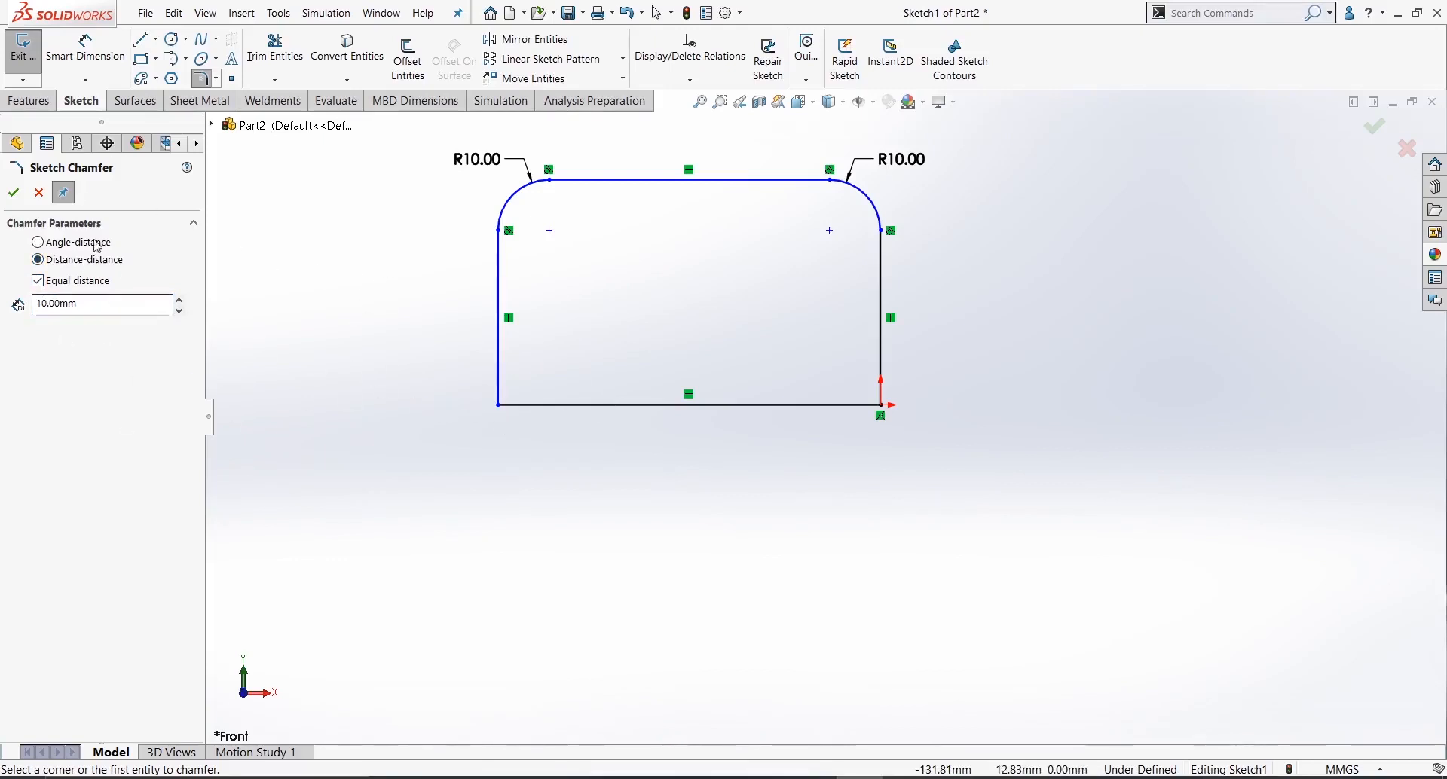
pyautogui.click(499, 407)
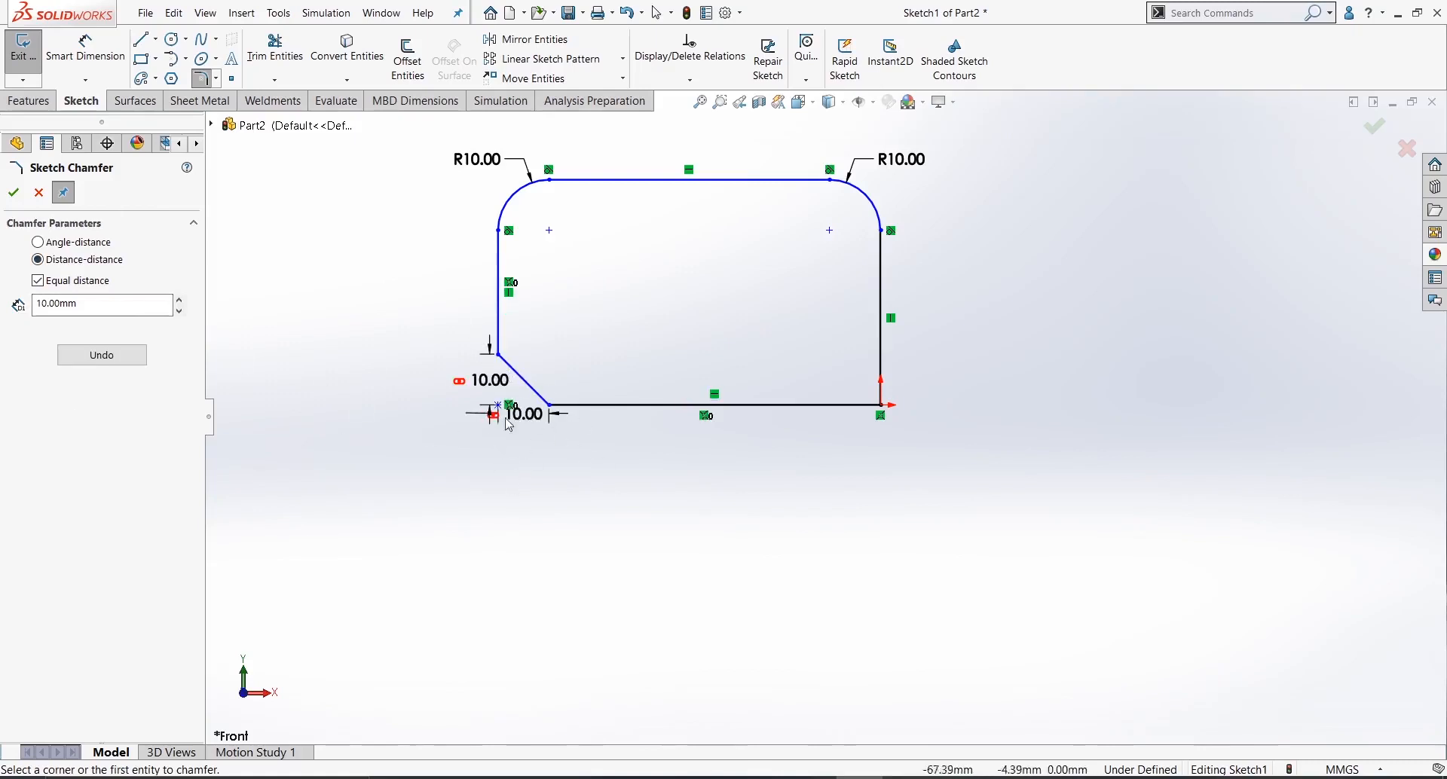
pyautogui.click(13, 193)
# - Set the vertical distance dimension of the lower-left chamfer to 7 mm
pyautogui.scroll(-5, 454, 423)
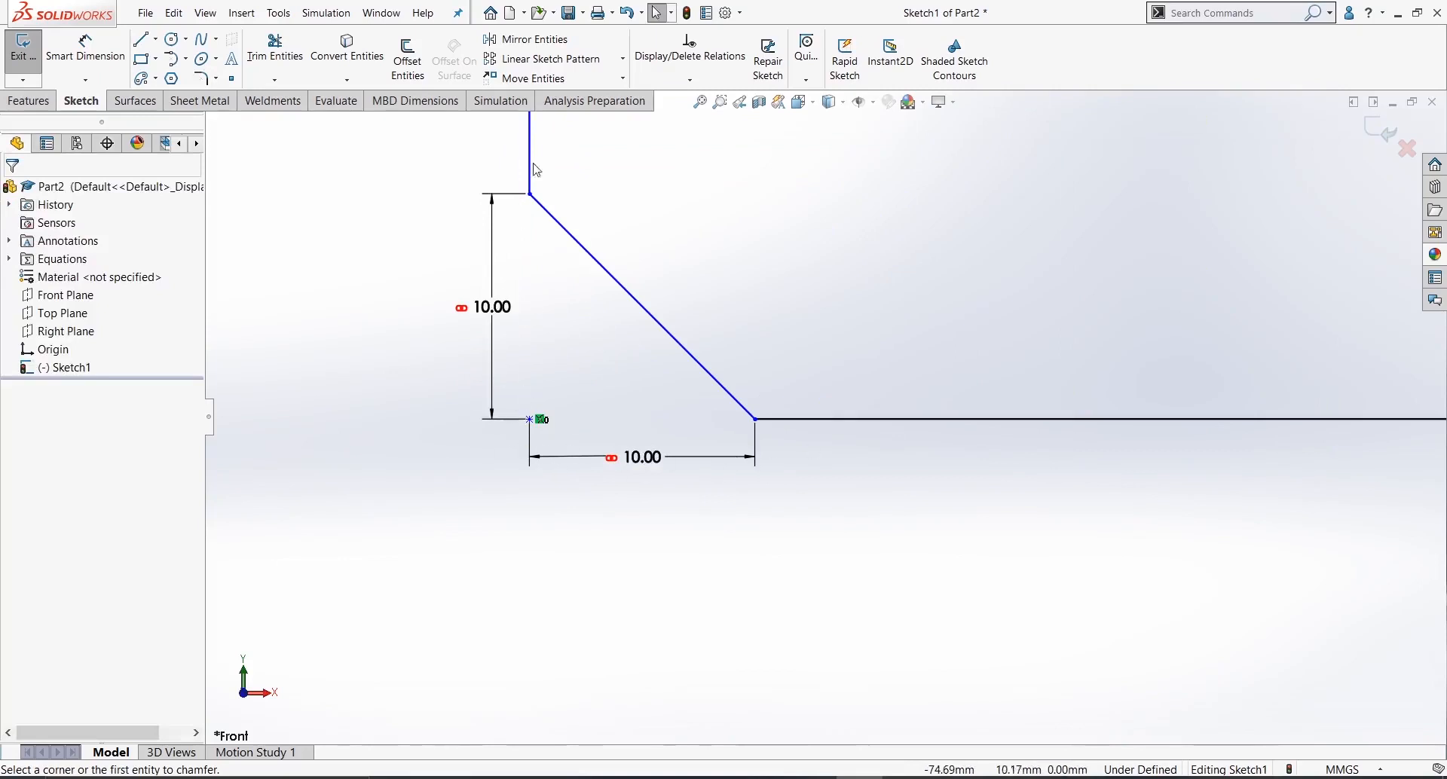
pyautogui.scroll(3, 609, 183)
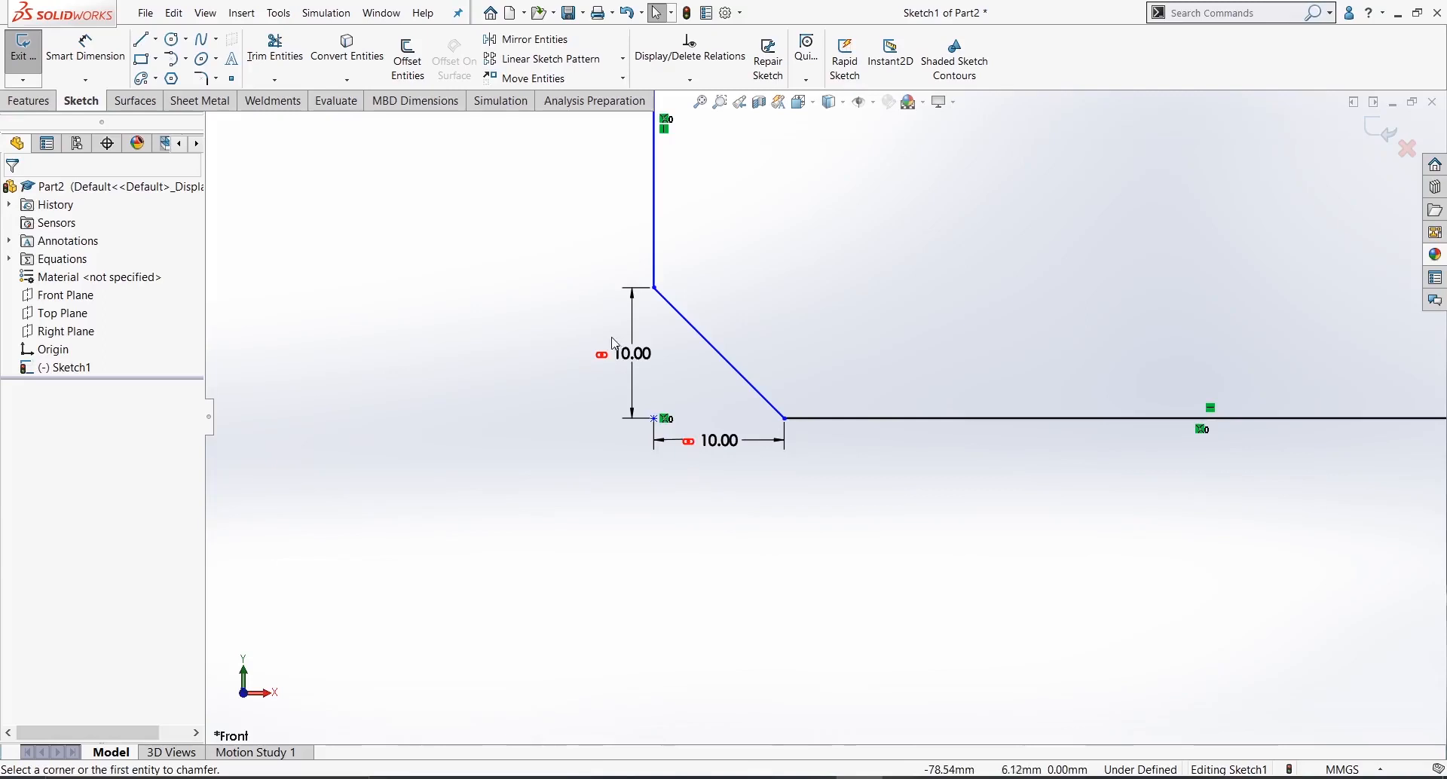
pyautogui.scroll(-2, 618, 353)
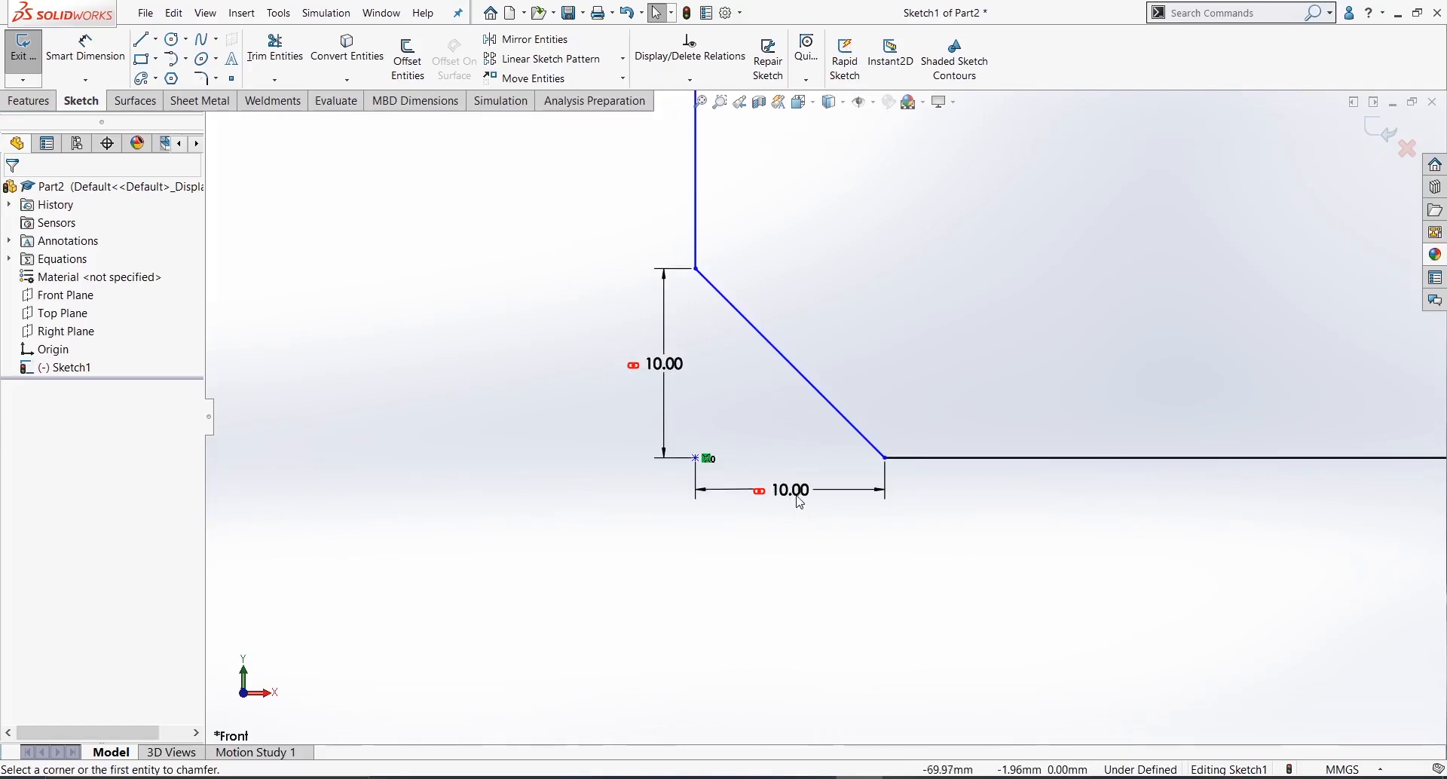
pyautogui.doubleClick(665, 365)
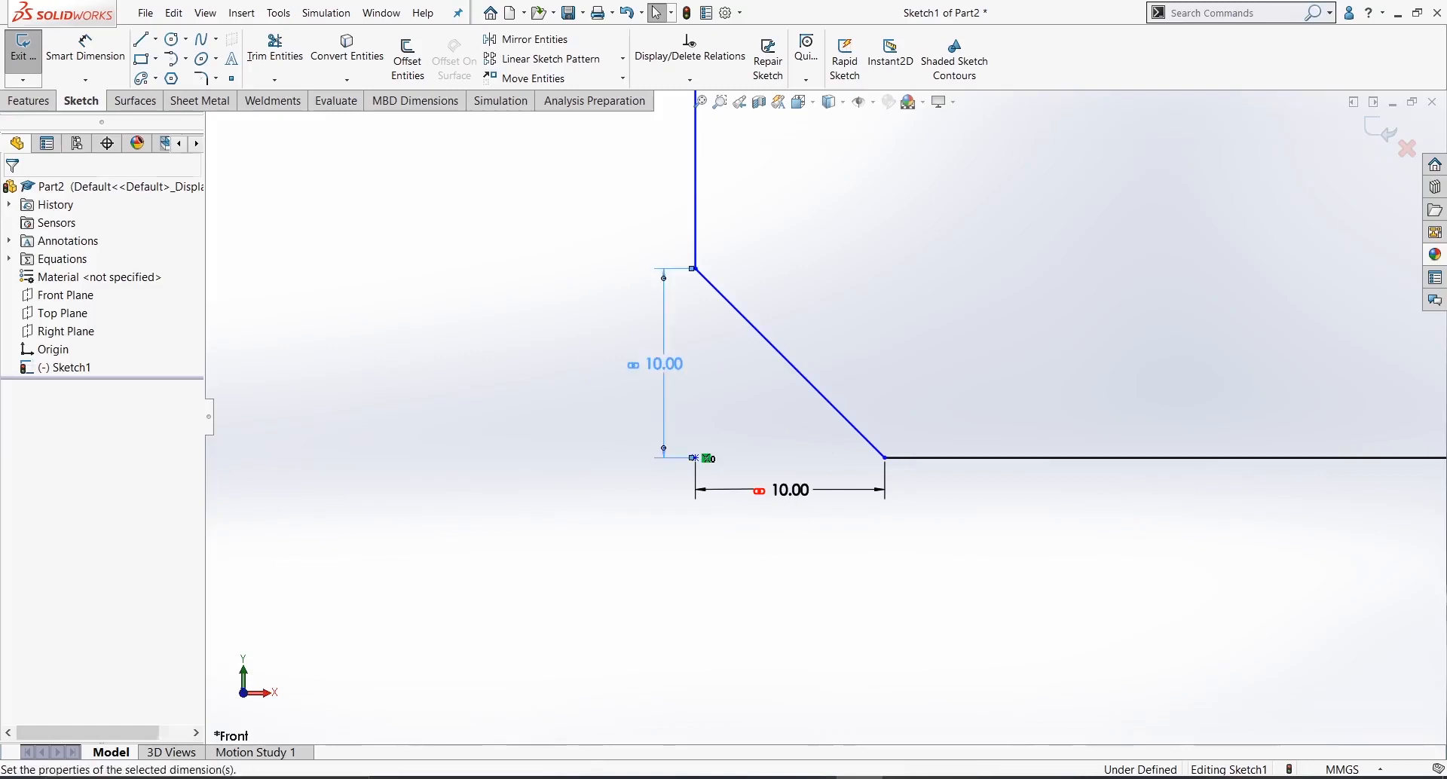
pyautogui.write('7')
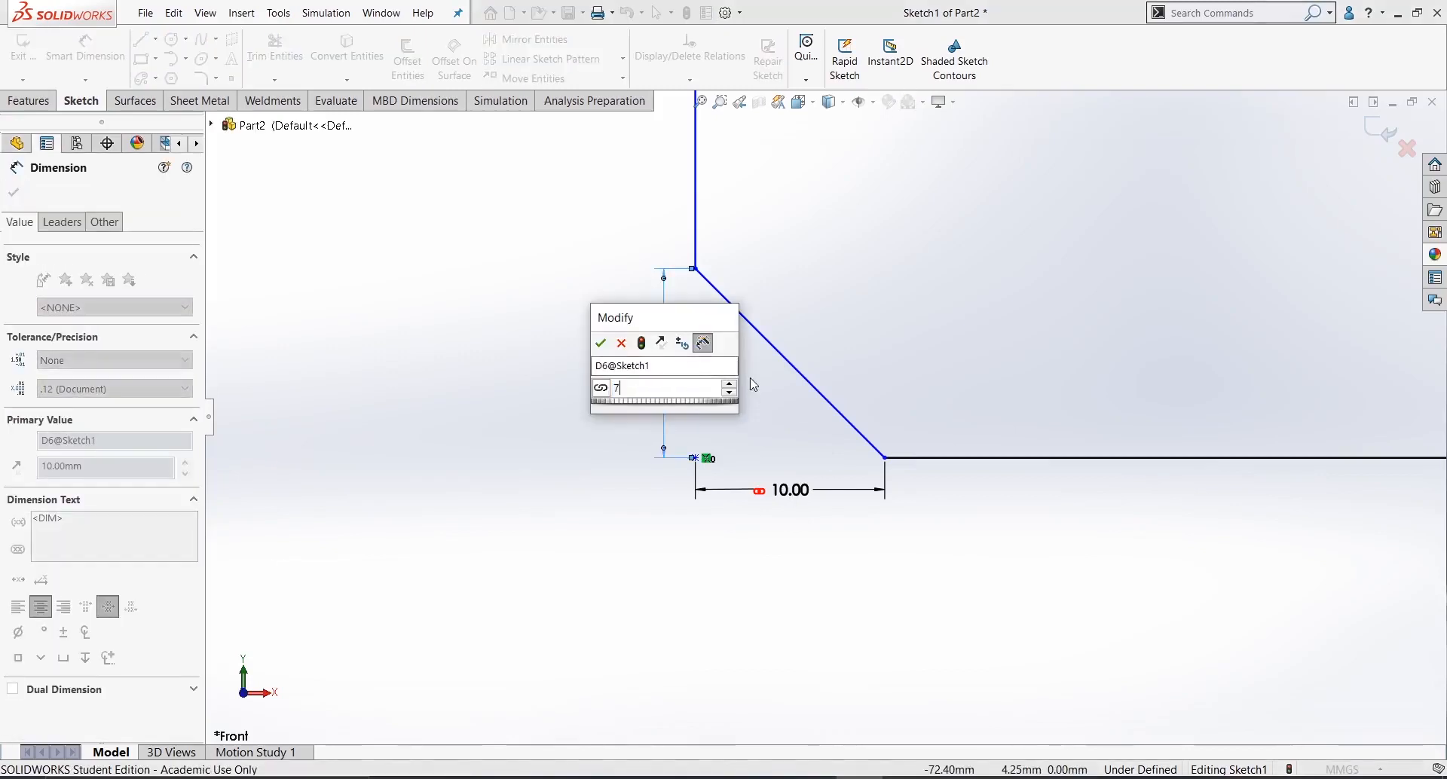
pyautogui.press('Return')
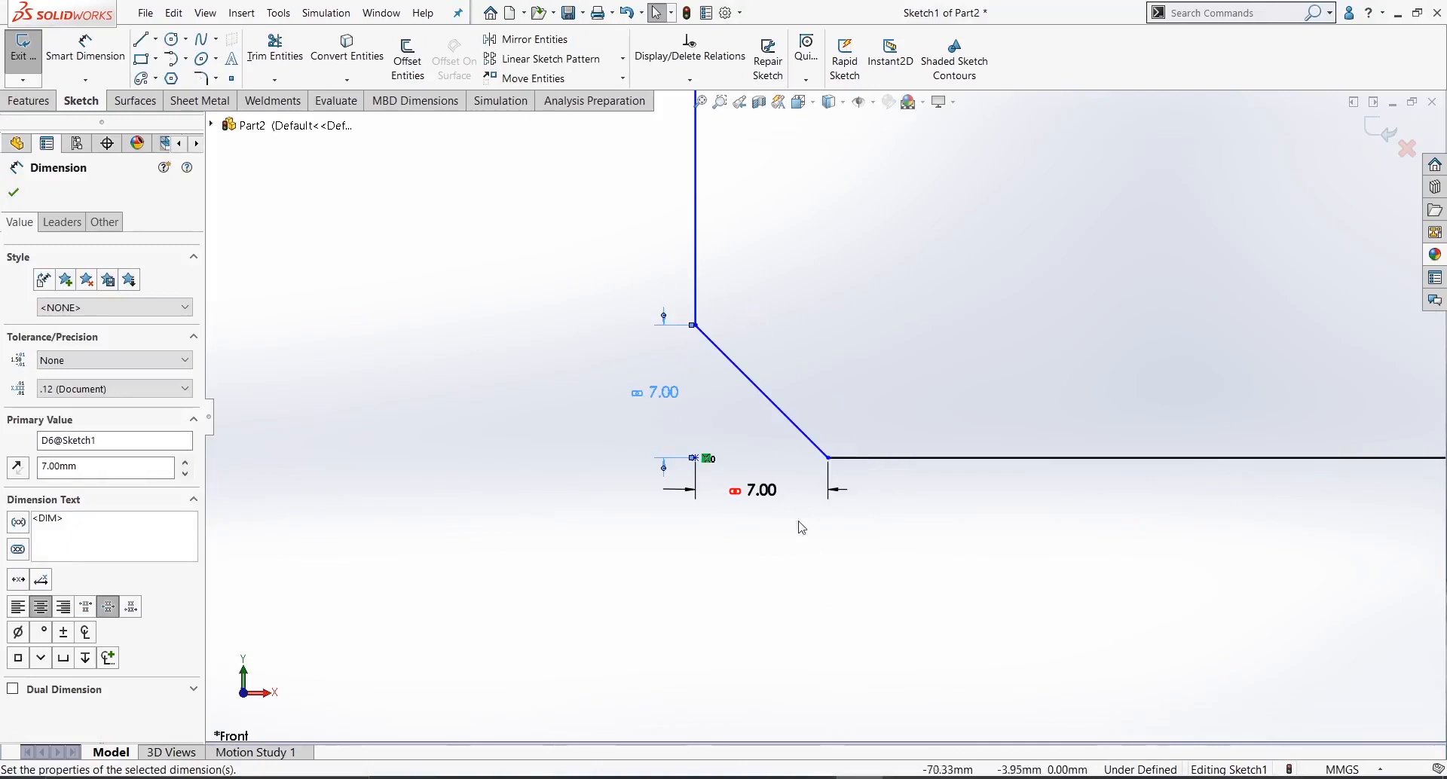
pyautogui.click(14, 191)
pyautogui.press('f')
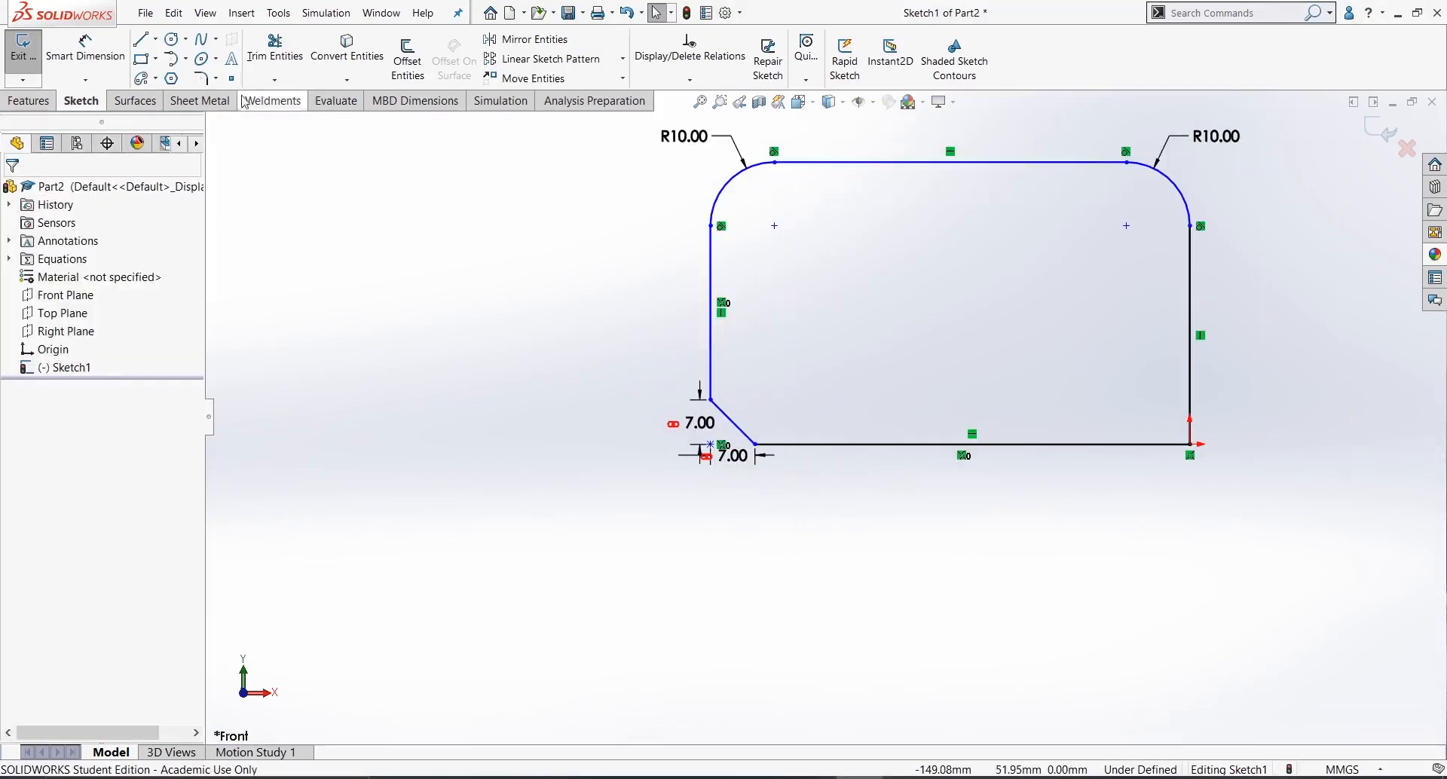
# - Chamfer the corner at the origin with unequal distances of 10 mm and 15 mm, and move both dimensions away from the outline
pyautogui.click(217, 78)
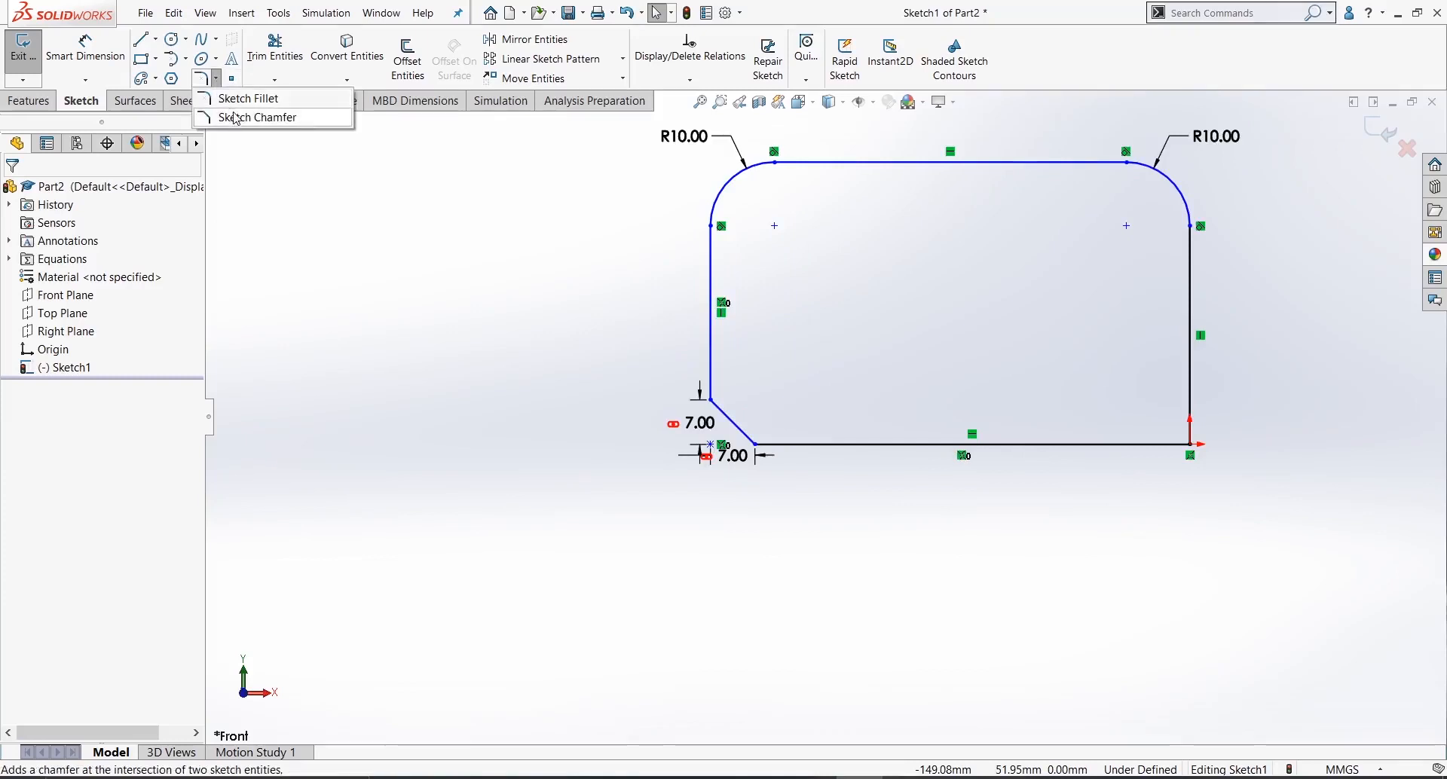
pyautogui.click(240, 117)
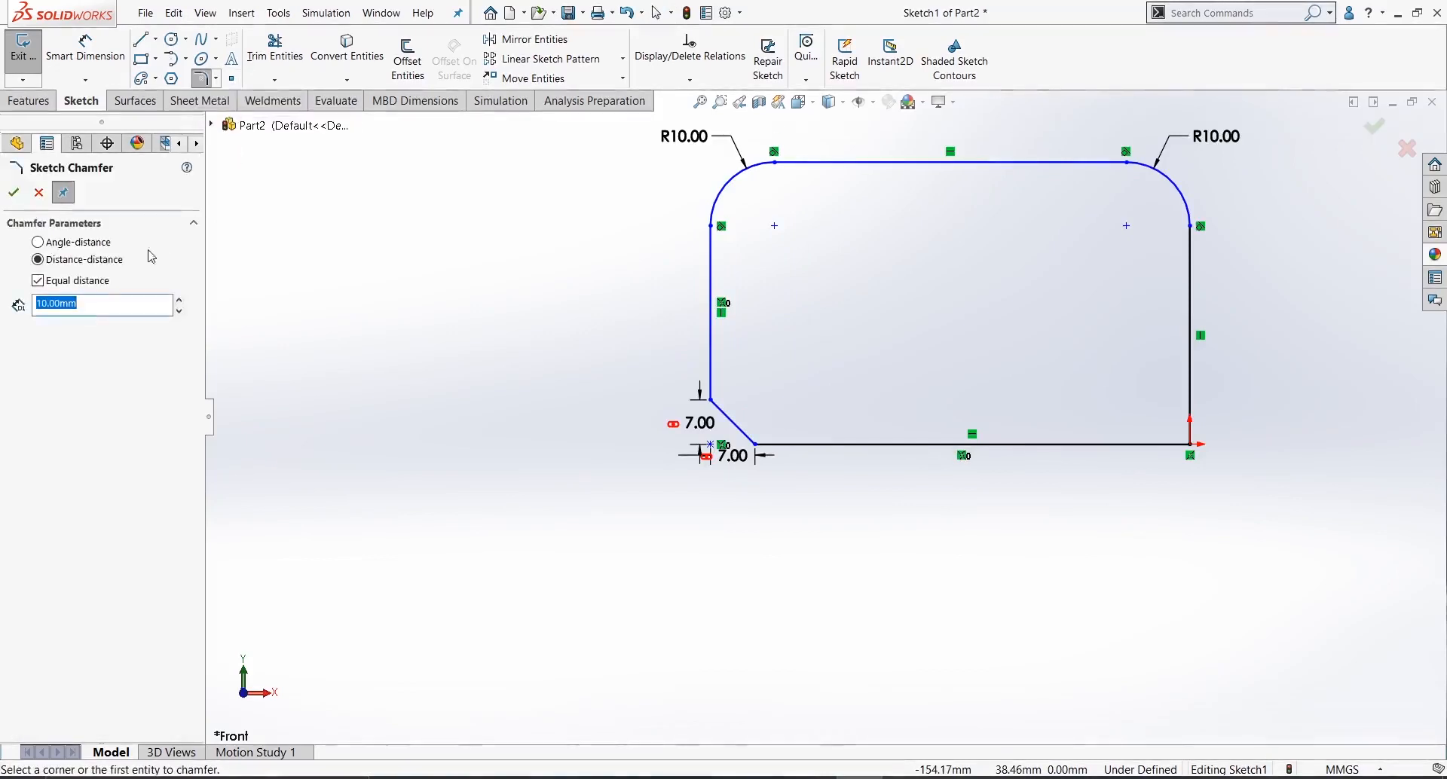
pyautogui.click(40, 283)
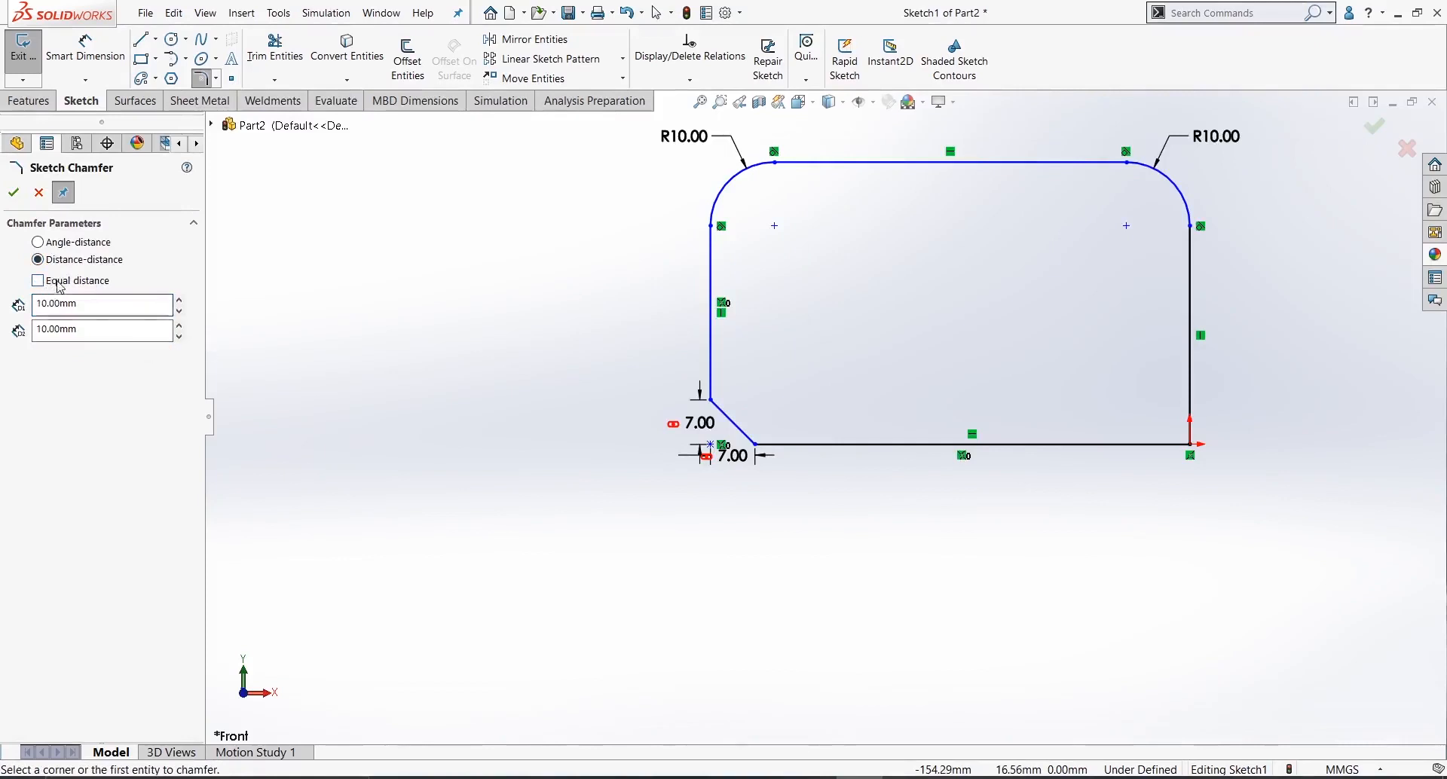
pyautogui.doubleClick(84, 328)
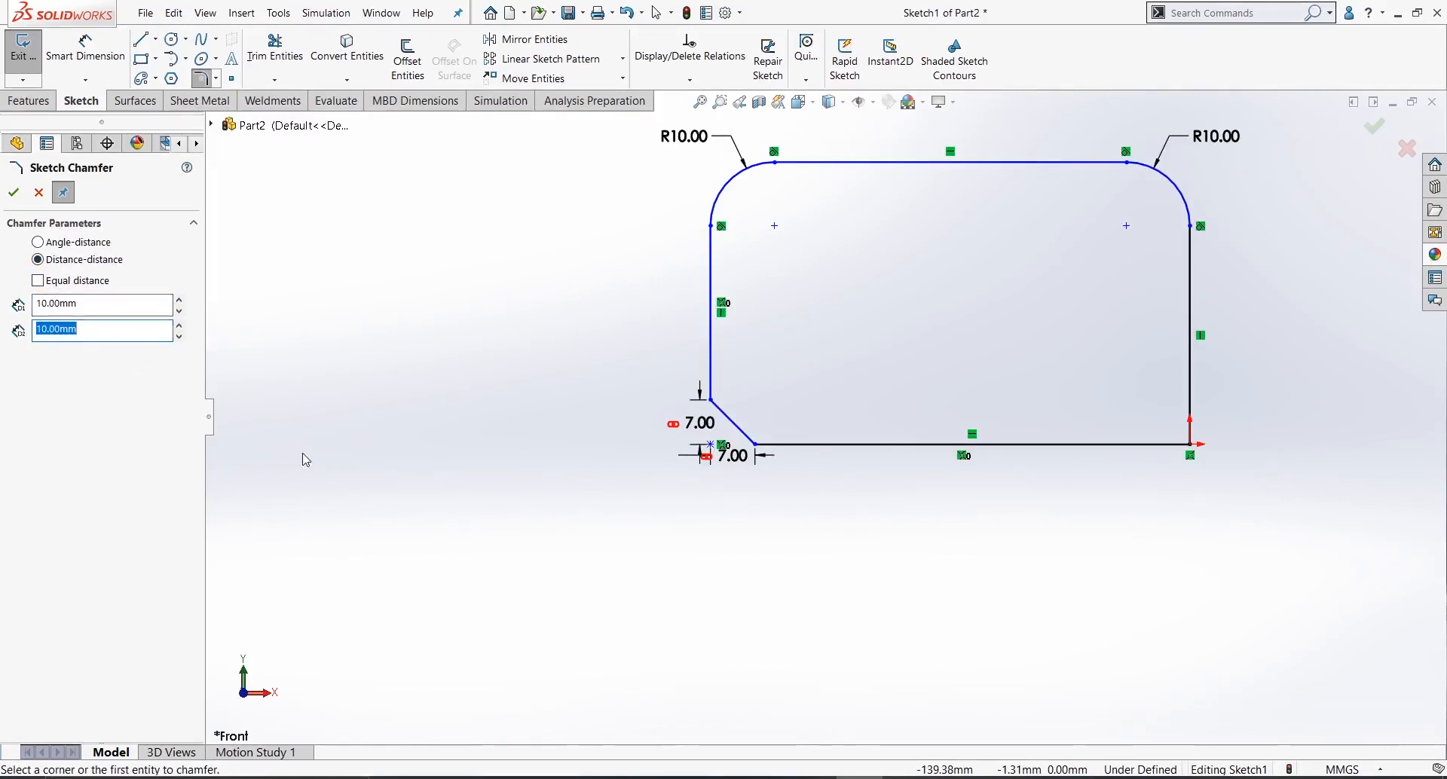
pyautogui.write('15')
pyautogui.press('Return')
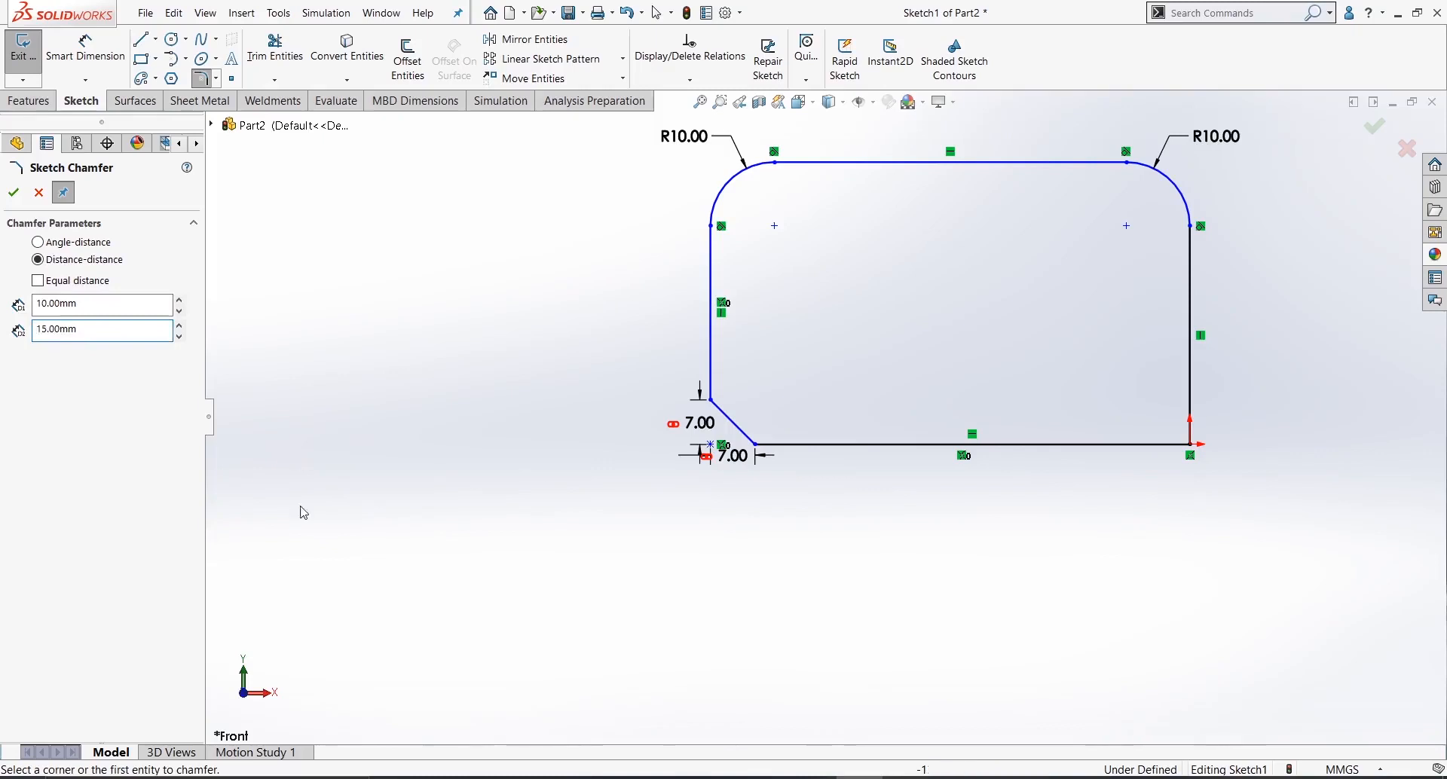
pyautogui.click(1191, 447)
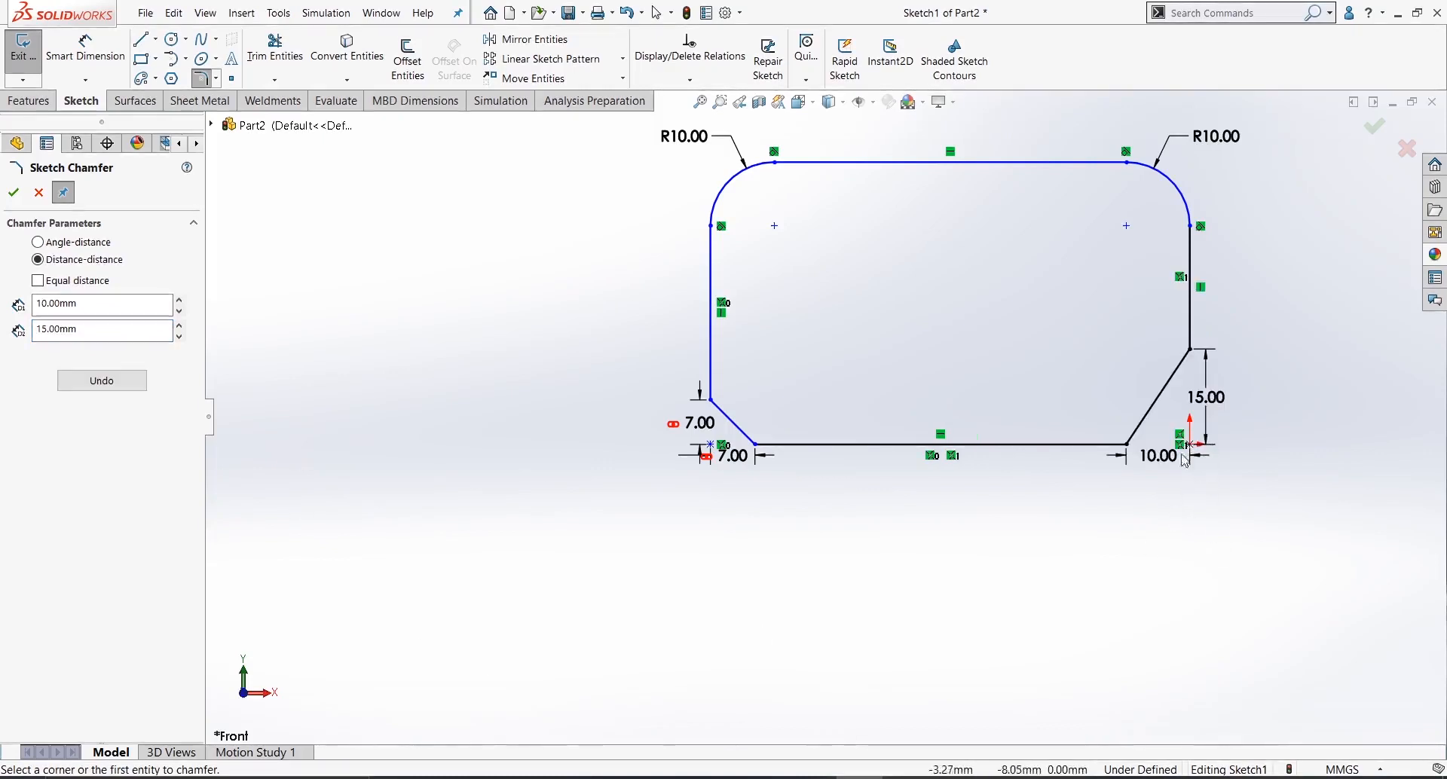
pyautogui.moveTo(1209, 394); pyautogui.dragTo(1297, 400)
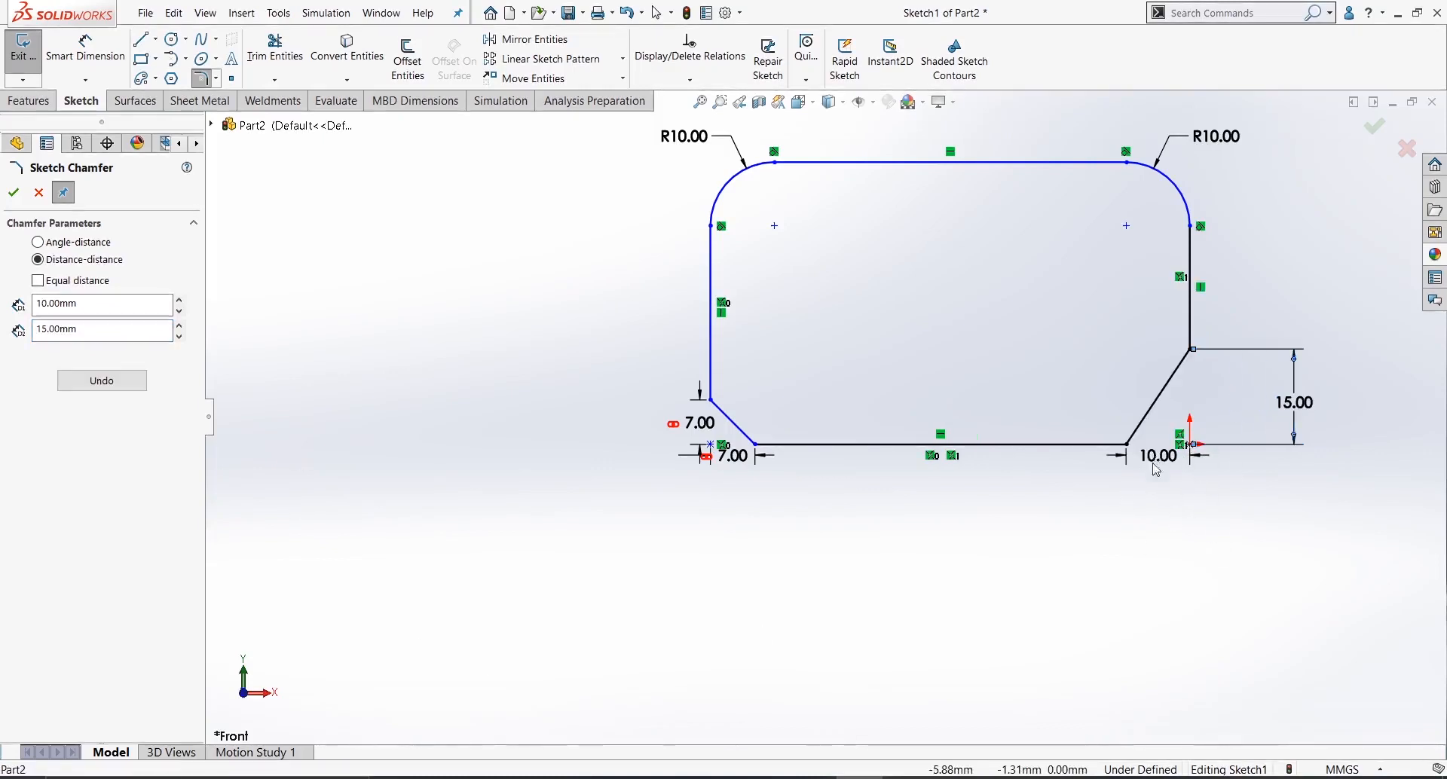
pyautogui.moveTo(1152, 462); pyautogui.dragTo(1160, 544)
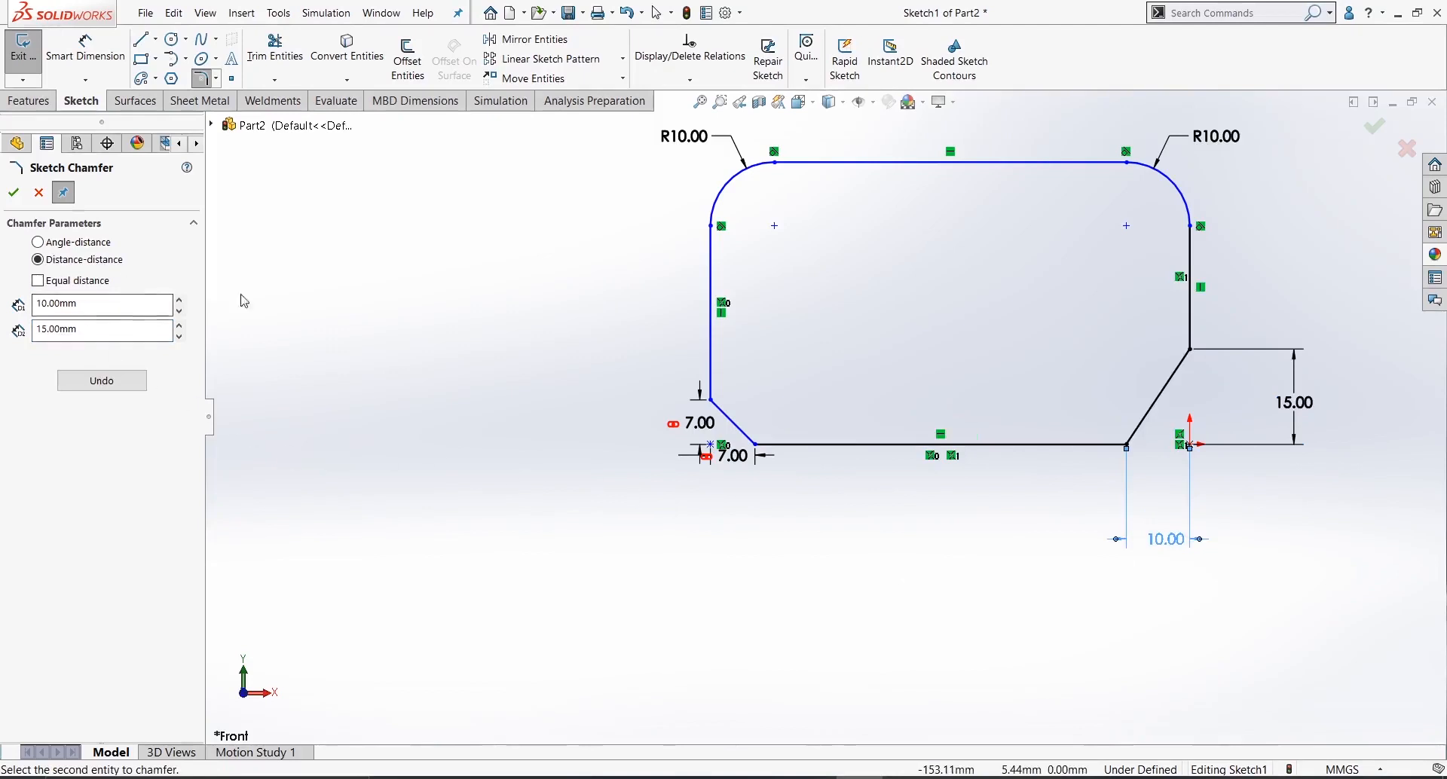
# - Switch the chamfer type to Angle-distance, leave the command, and undo the chamfer at the origin corner
pyautogui.click(44, 246)
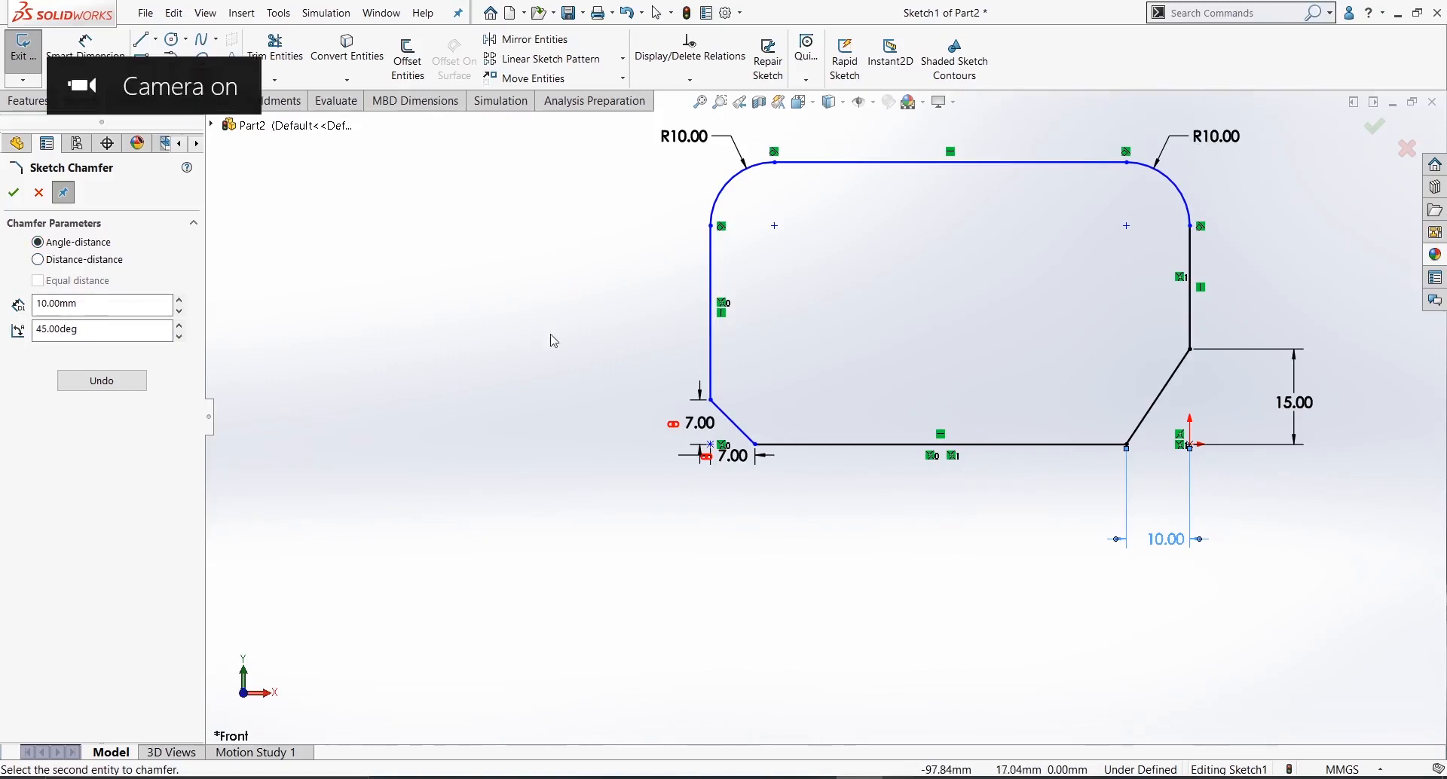
pyautogui.click(13, 193)
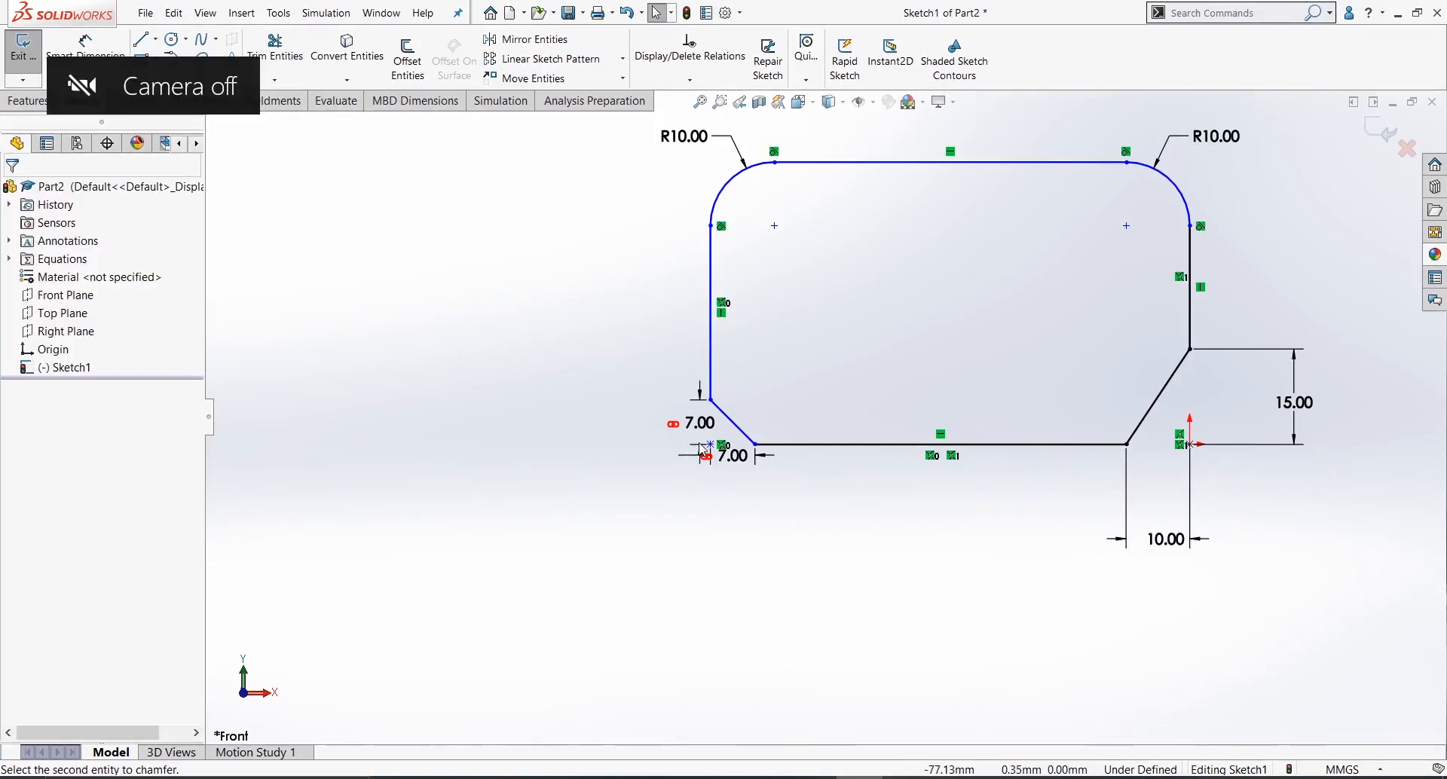
pyautogui.hotkey('ctrl', 'z')
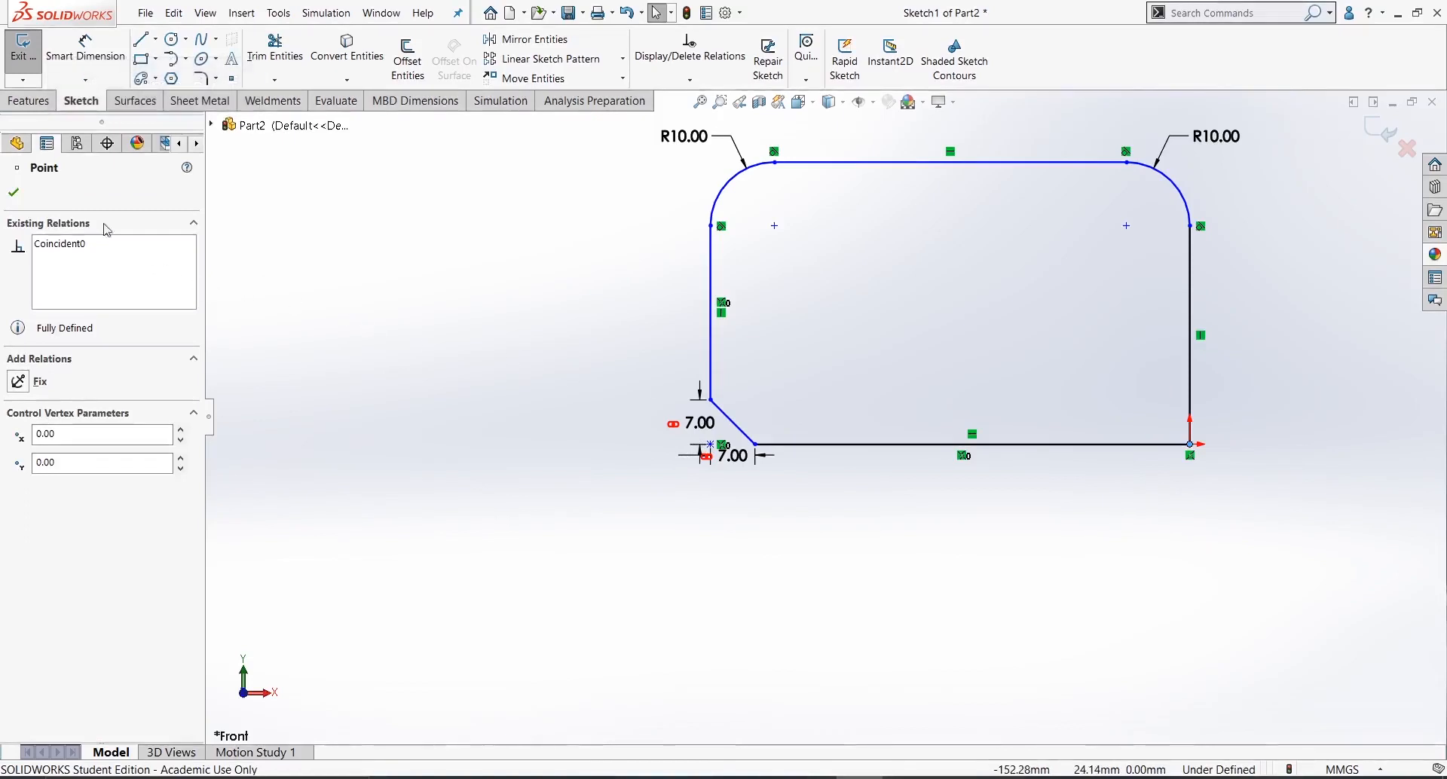
# - Chamfer the corner at the origin using Angle-distance with 10 mm and 45 degrees, and move both dimensions away from the outline
pyautogui.click(213, 79)
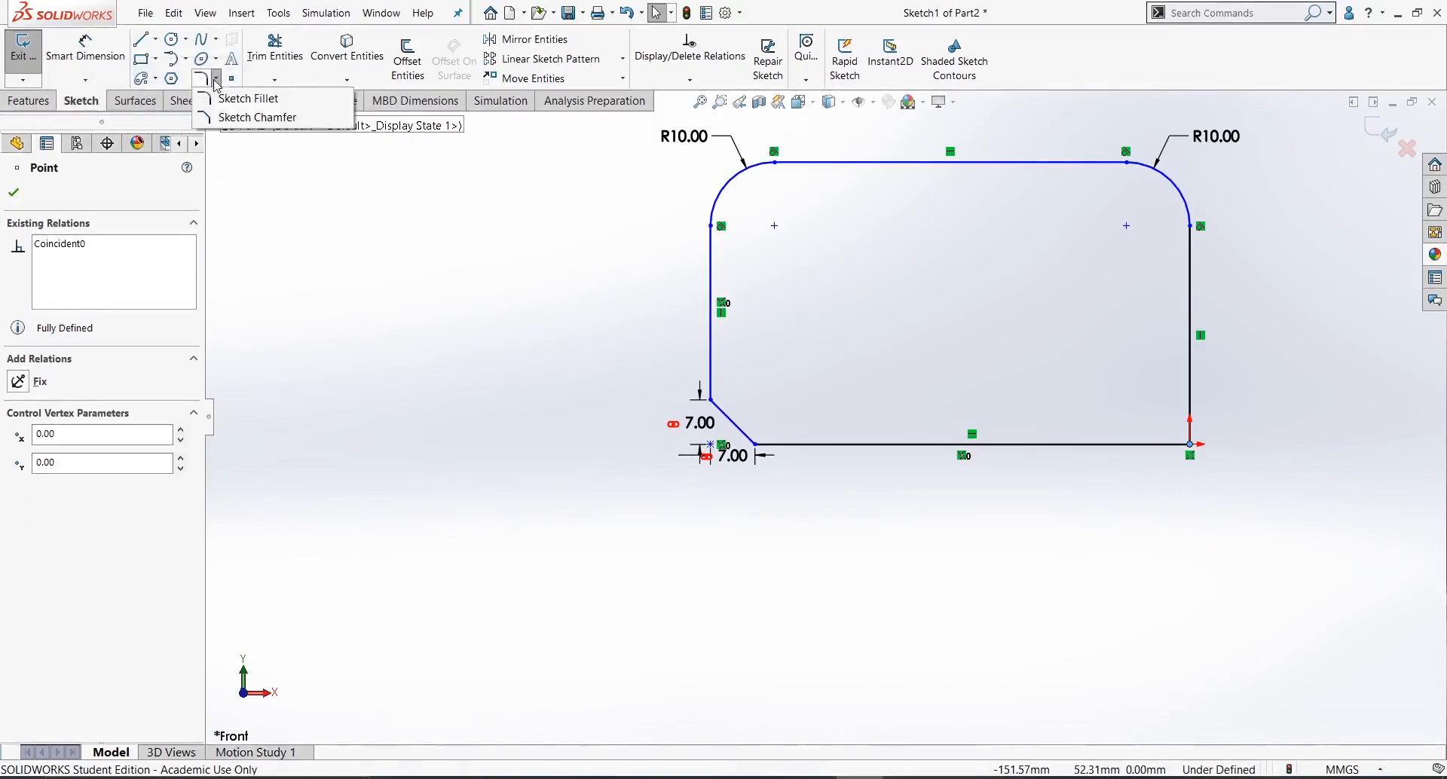
pyautogui.click(228, 118)
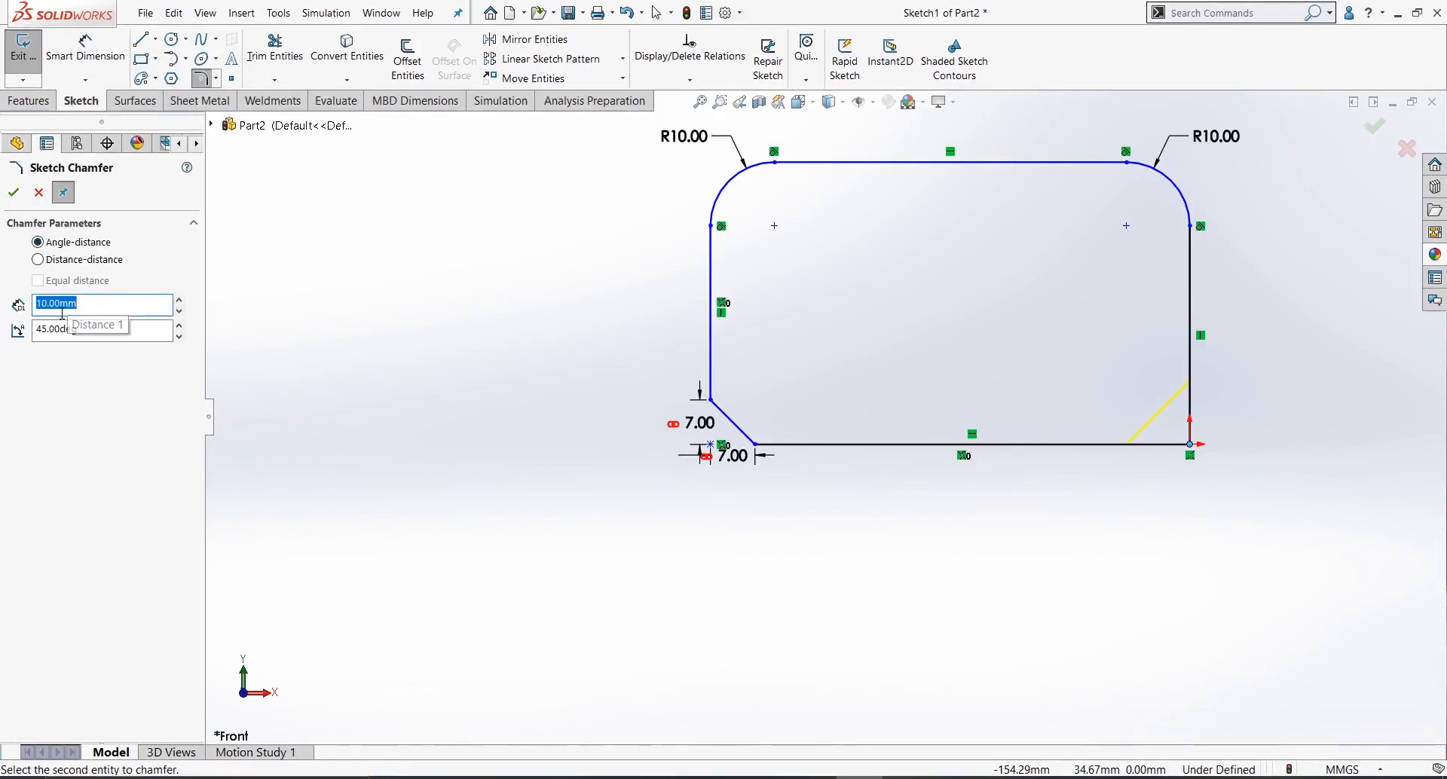
pyautogui.click(96, 337)
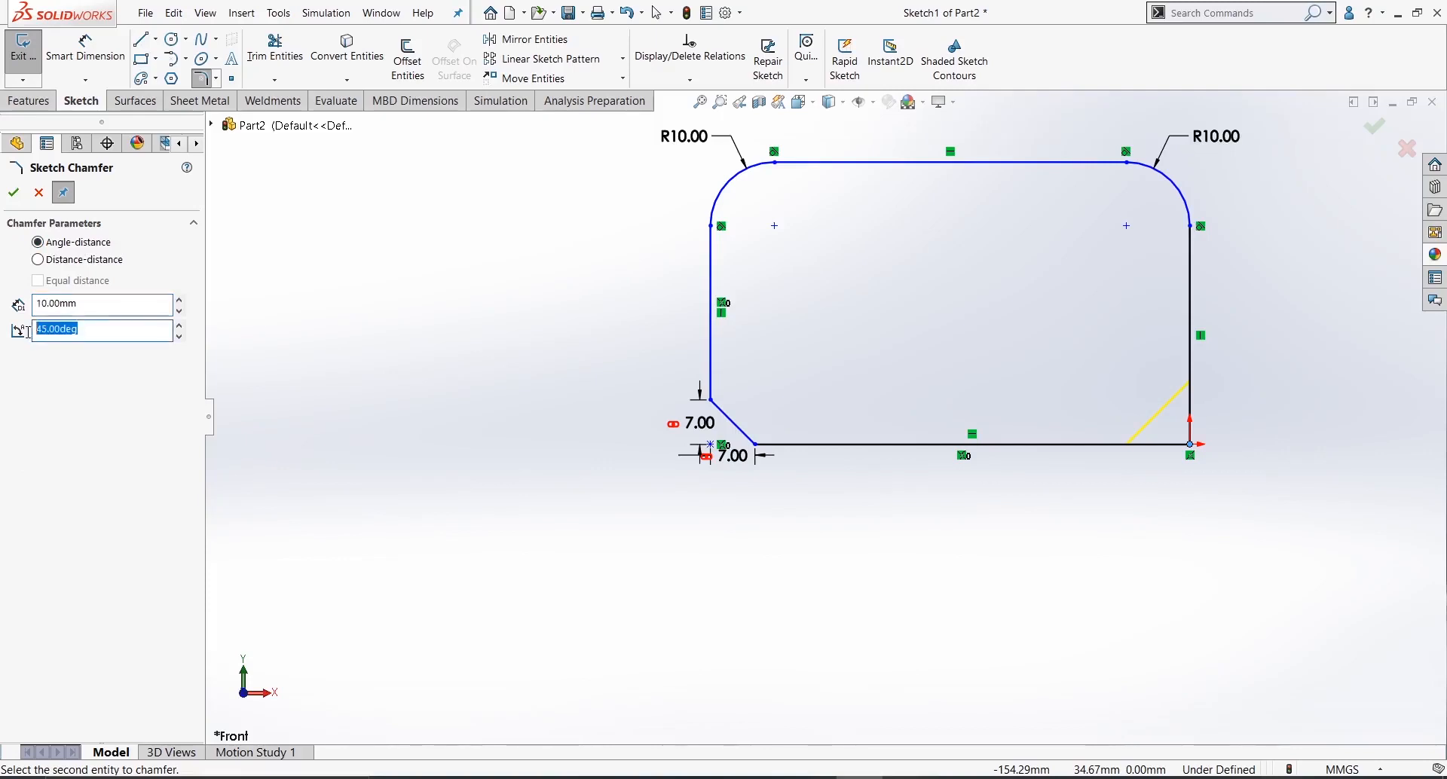
pyautogui.click(1194, 453)
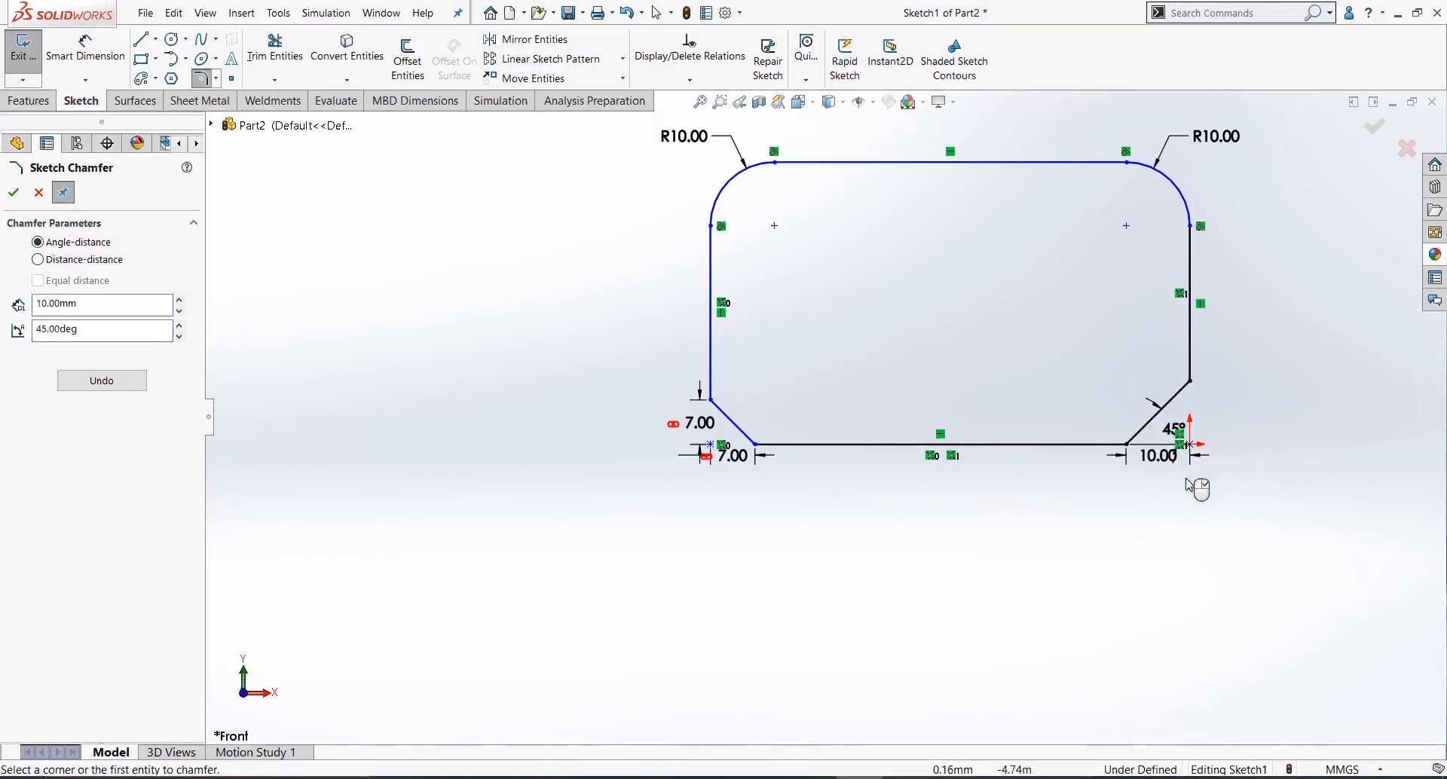
pyautogui.scroll(-5, 1130, 449)
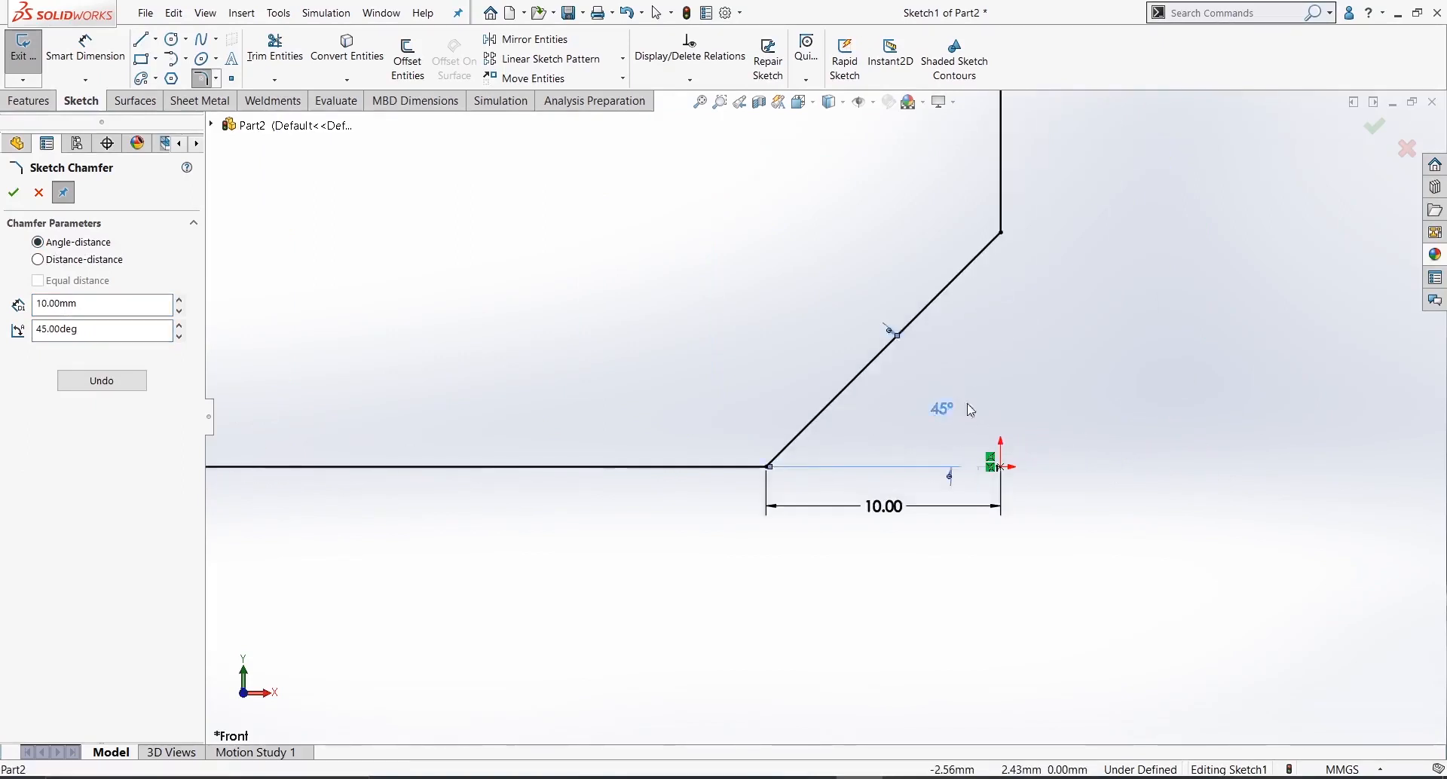
pyautogui.moveTo(970, 411); pyautogui.dragTo(1025, 396)
pyautogui.moveTo(894, 508); pyautogui.dragTo(893, 589)
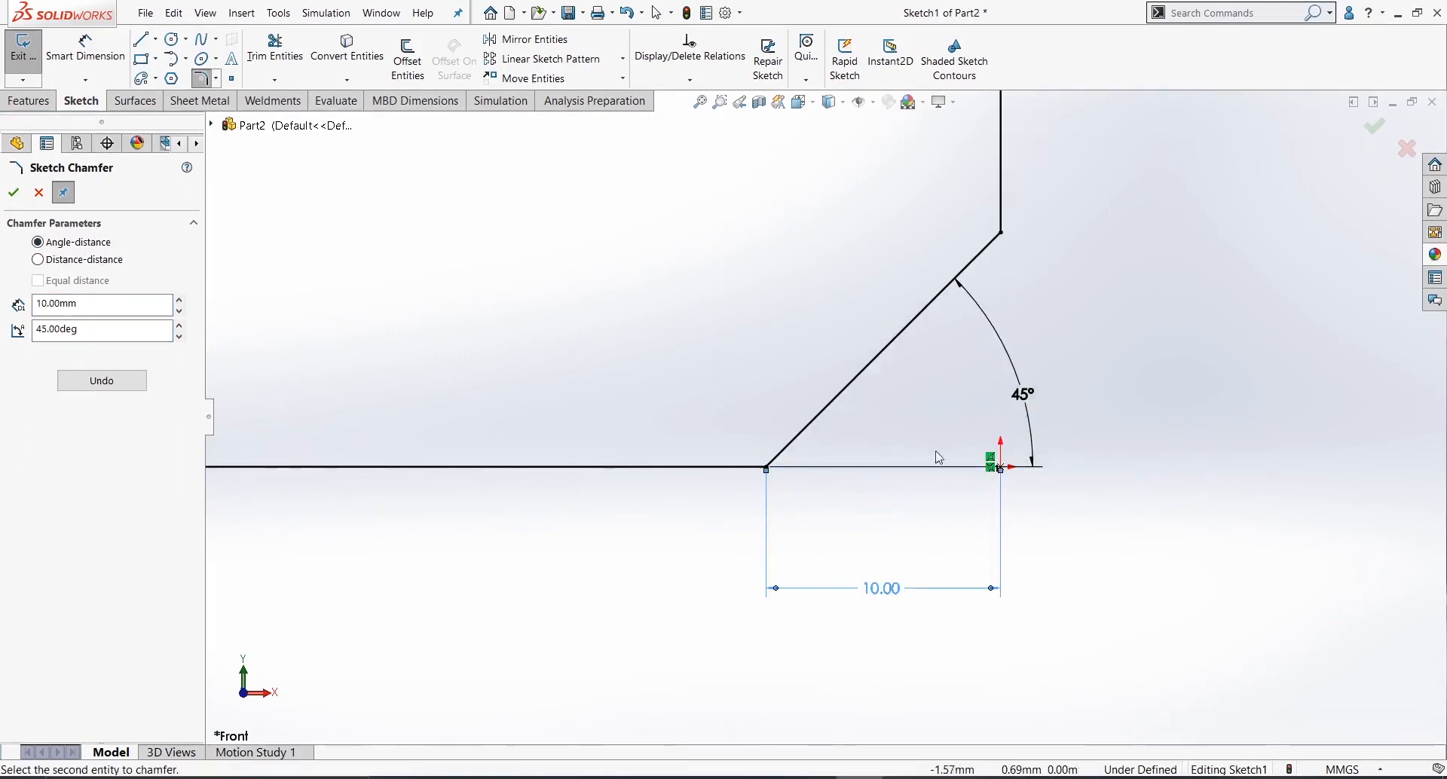
# - Try to add a vertical dimension between the two endpoints of the 45-degree chamfer, and cancel the addition
pyautogui.scroll(3, 935, 342)
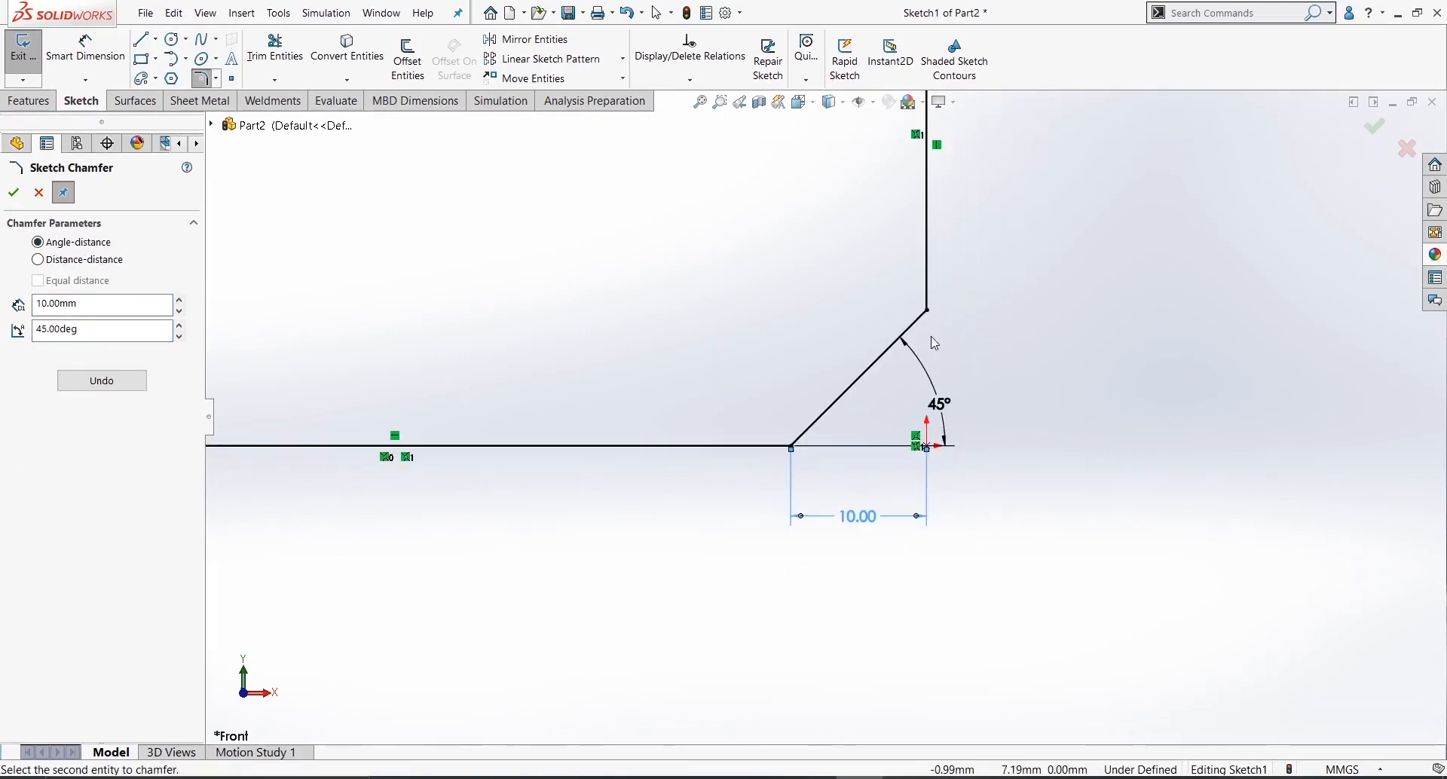
pyautogui.click(97, 64)
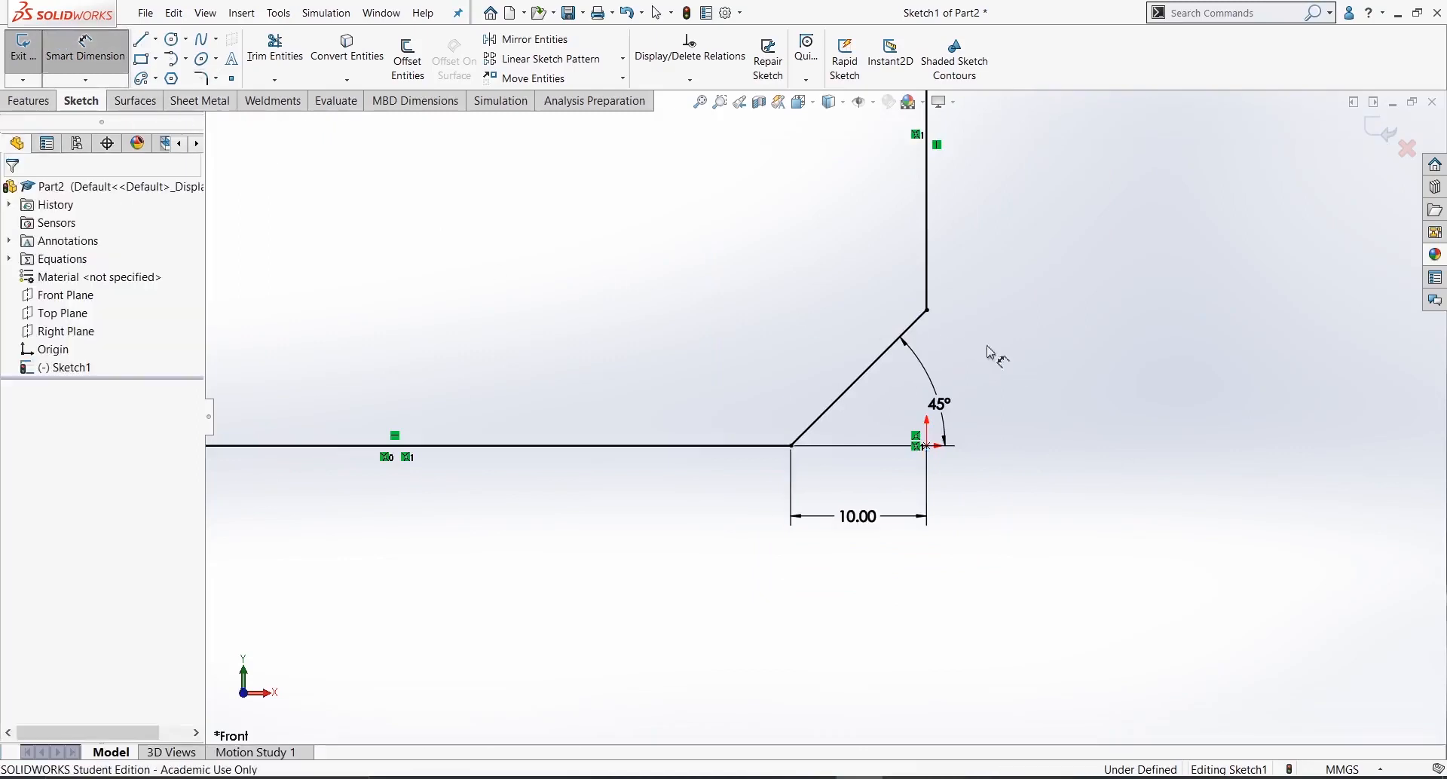
pyautogui.click(928, 311)
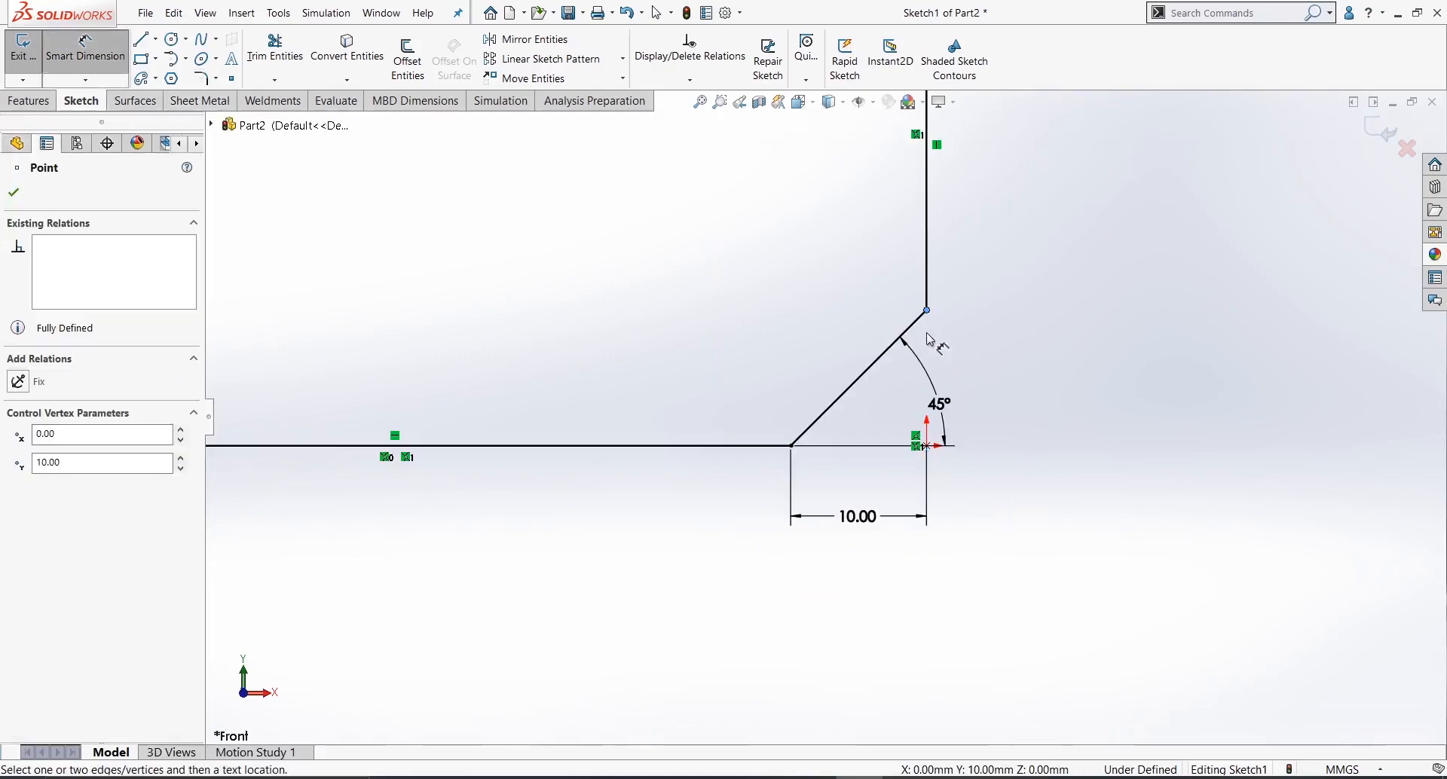
pyautogui.click(793, 446)
pyautogui.click(1022, 395)
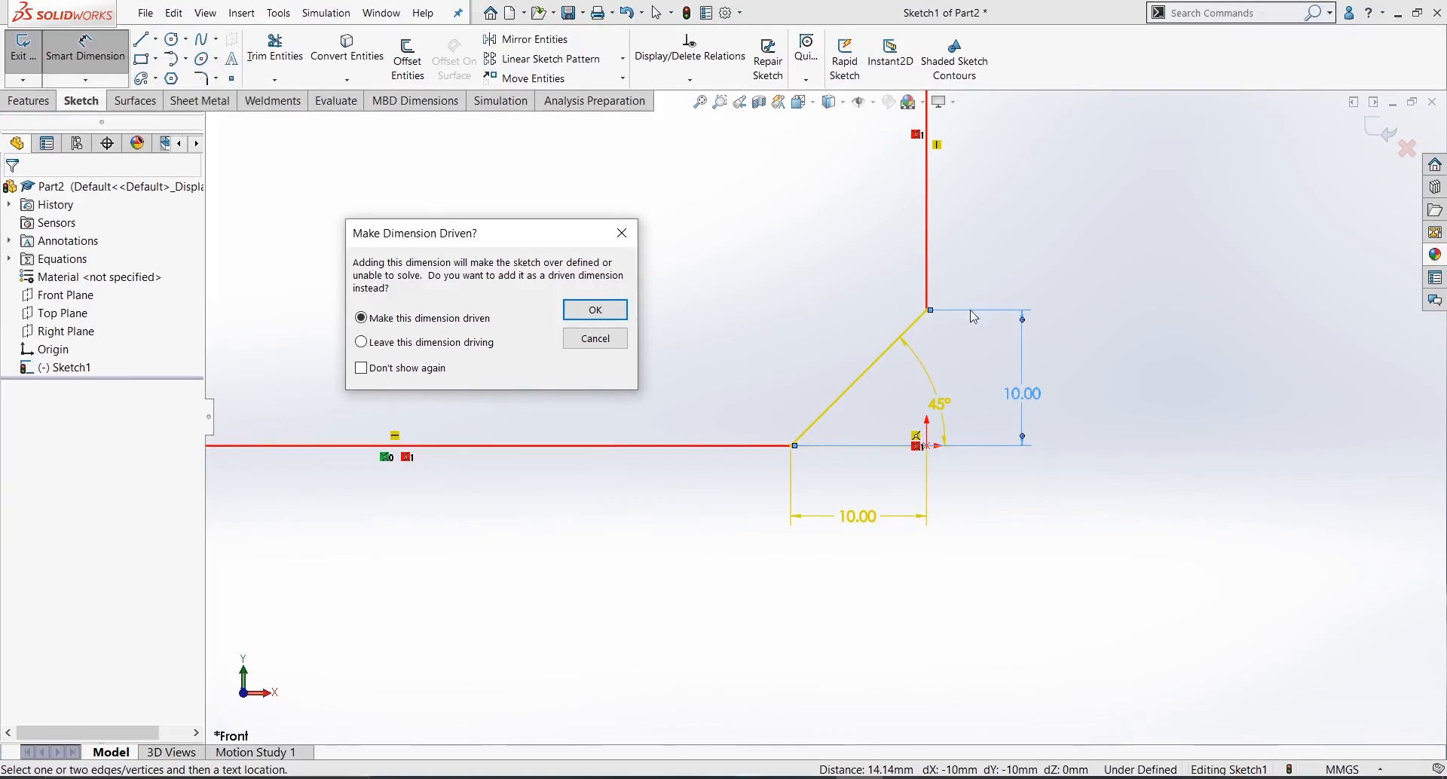
pyautogui.click(596, 340)
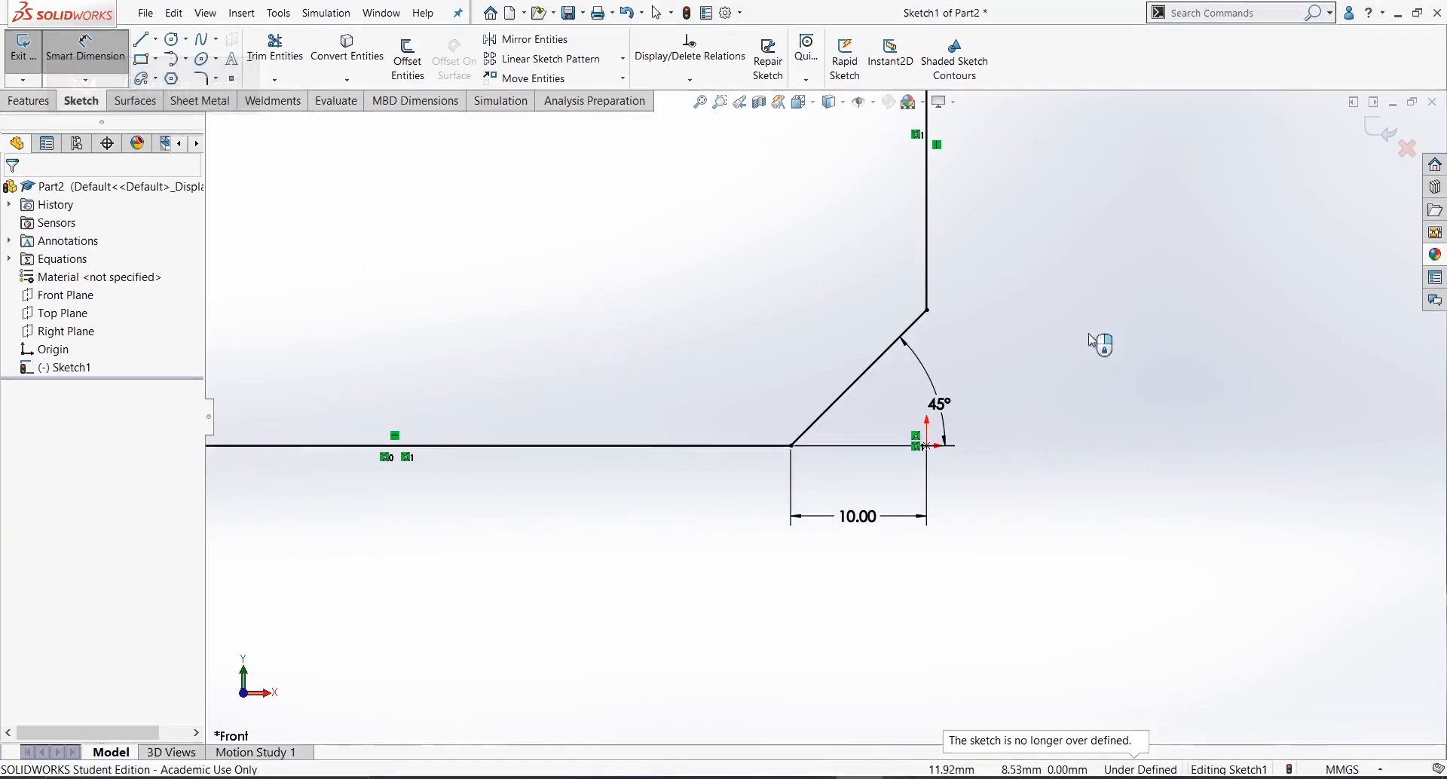
# - Move the chamfer's angle dimension outward, leave the dimension command, and undo the 45-degree chamfer at the origin corner
pyautogui.scroll(5, 875, 383)
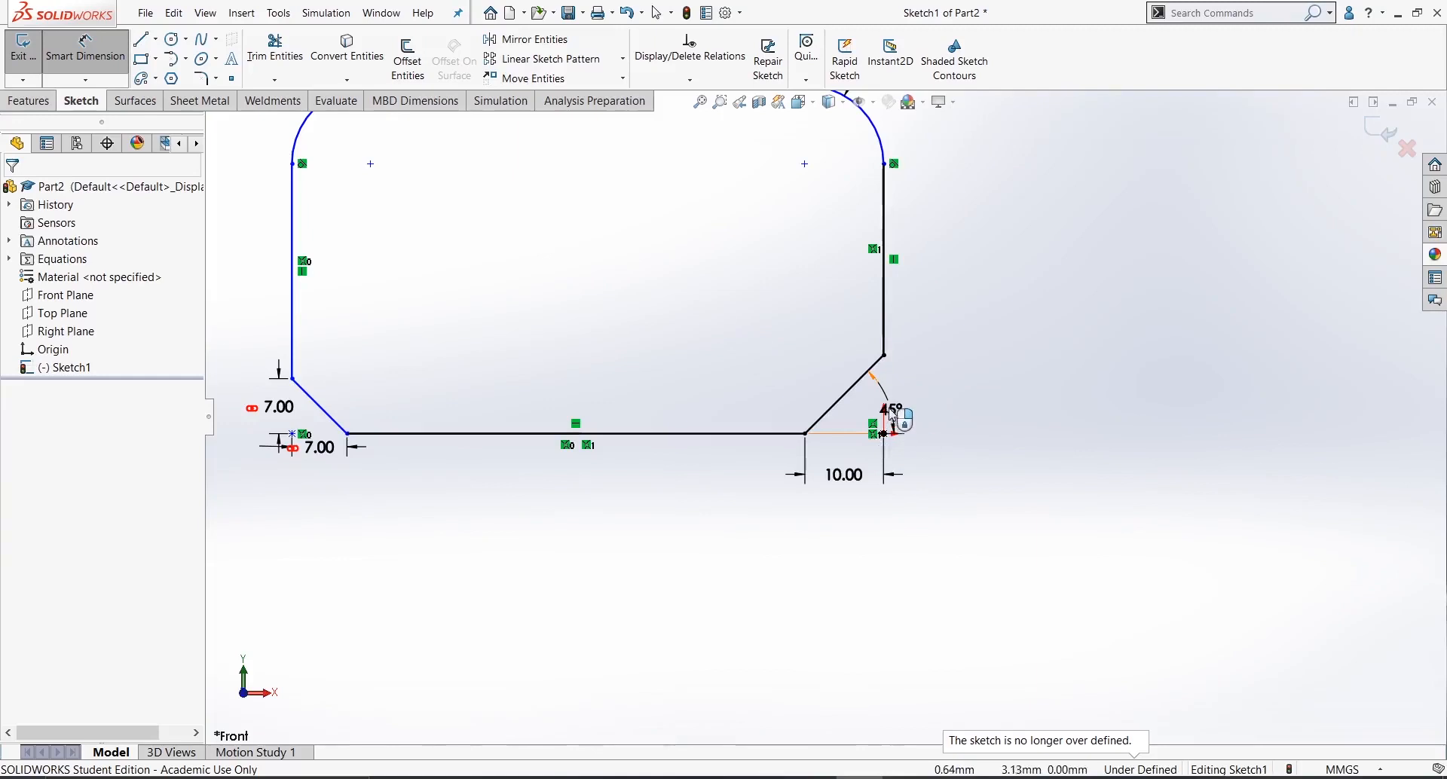
pyautogui.moveTo(890, 407); pyautogui.dragTo(921, 403)
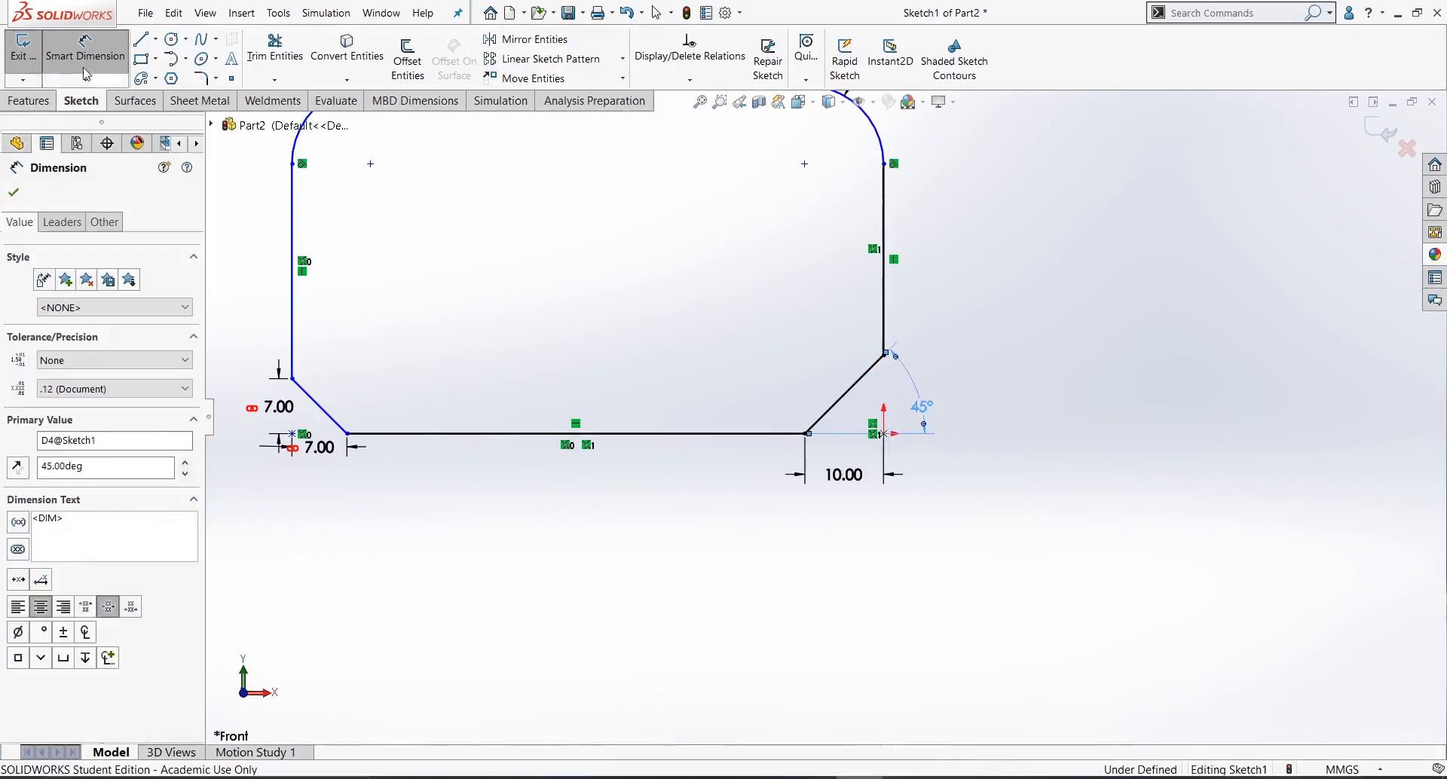
pyautogui.press('Escape')
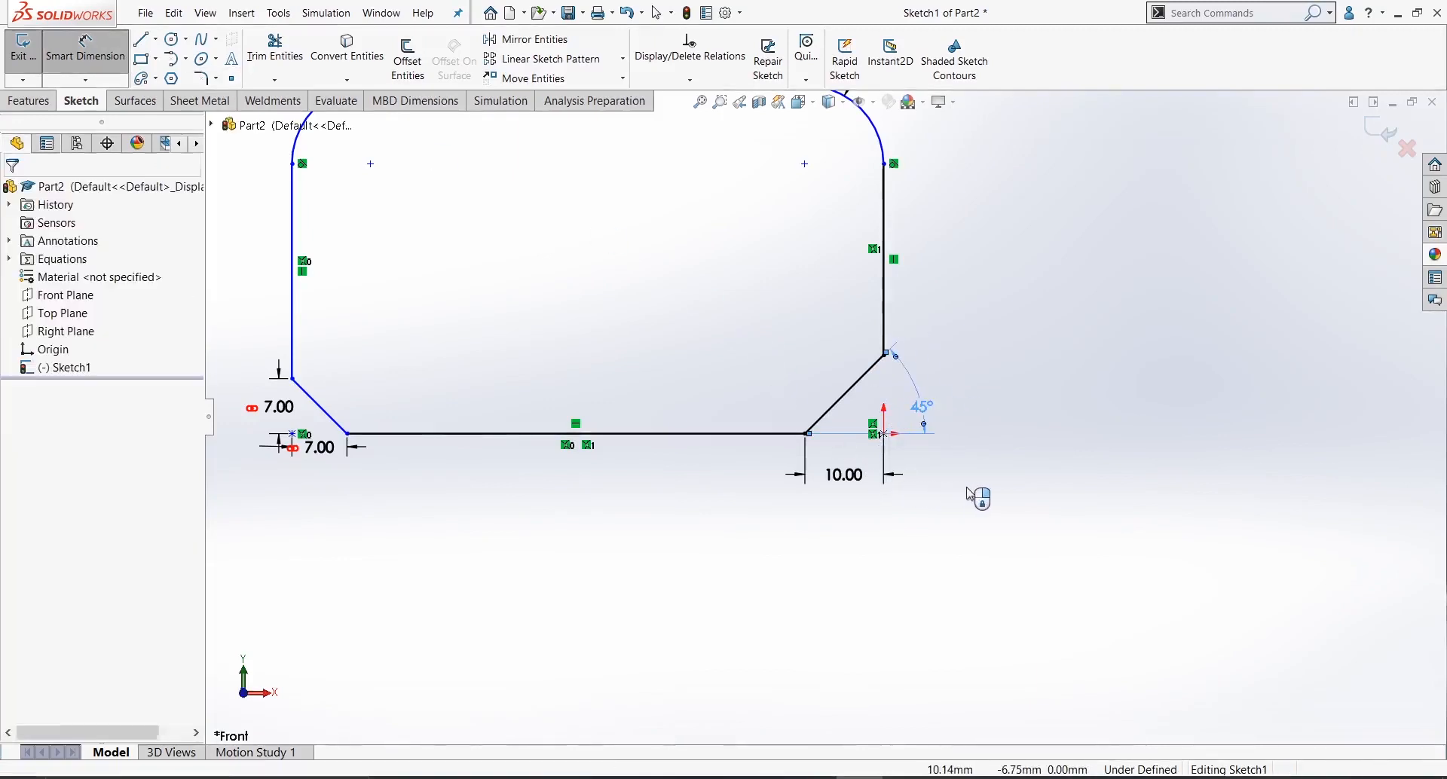
pyautogui.press('Delete')
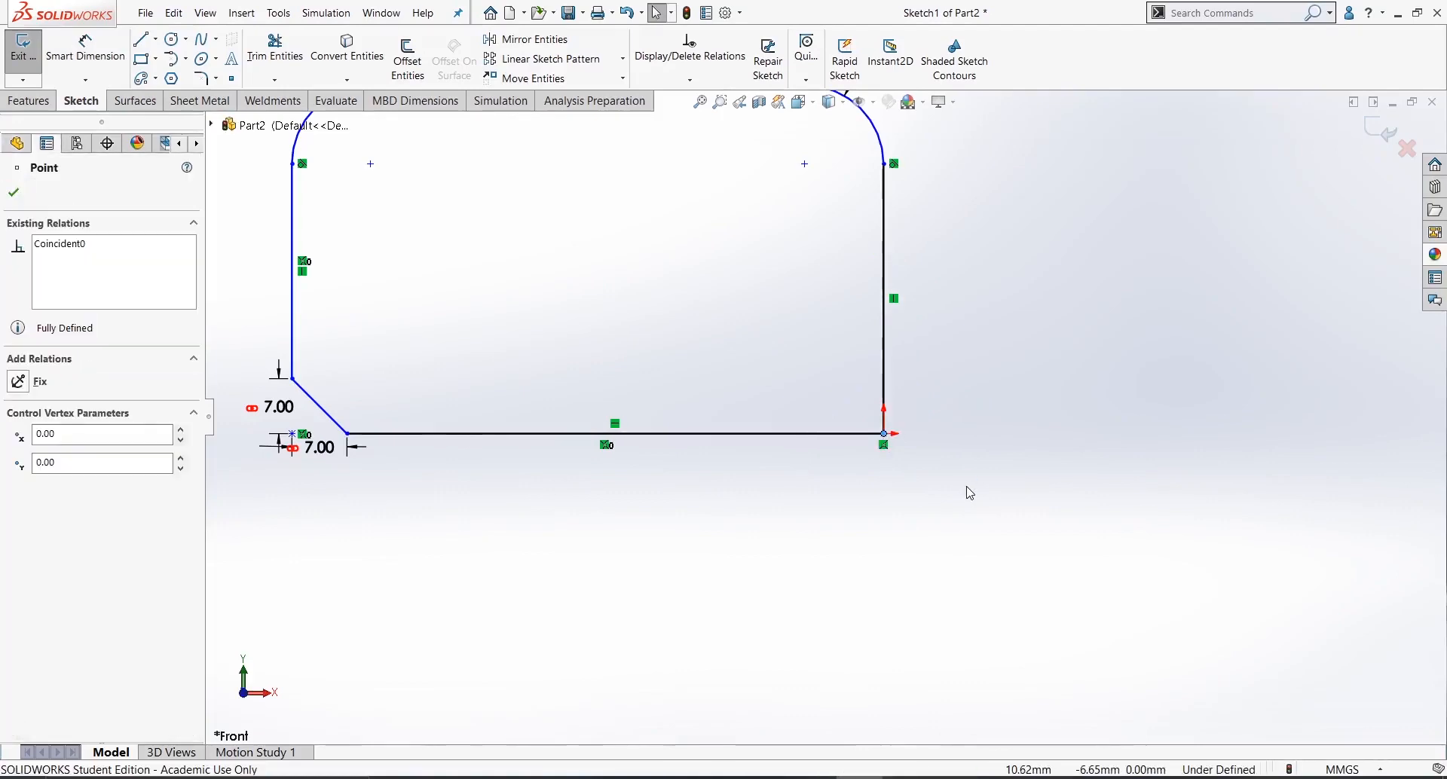
# - Chamfer the corner at the origin using Angle-distance with 10 mm and 60 degrees, and move both dimensions clear of the outline
pyautogui.click(217, 78)
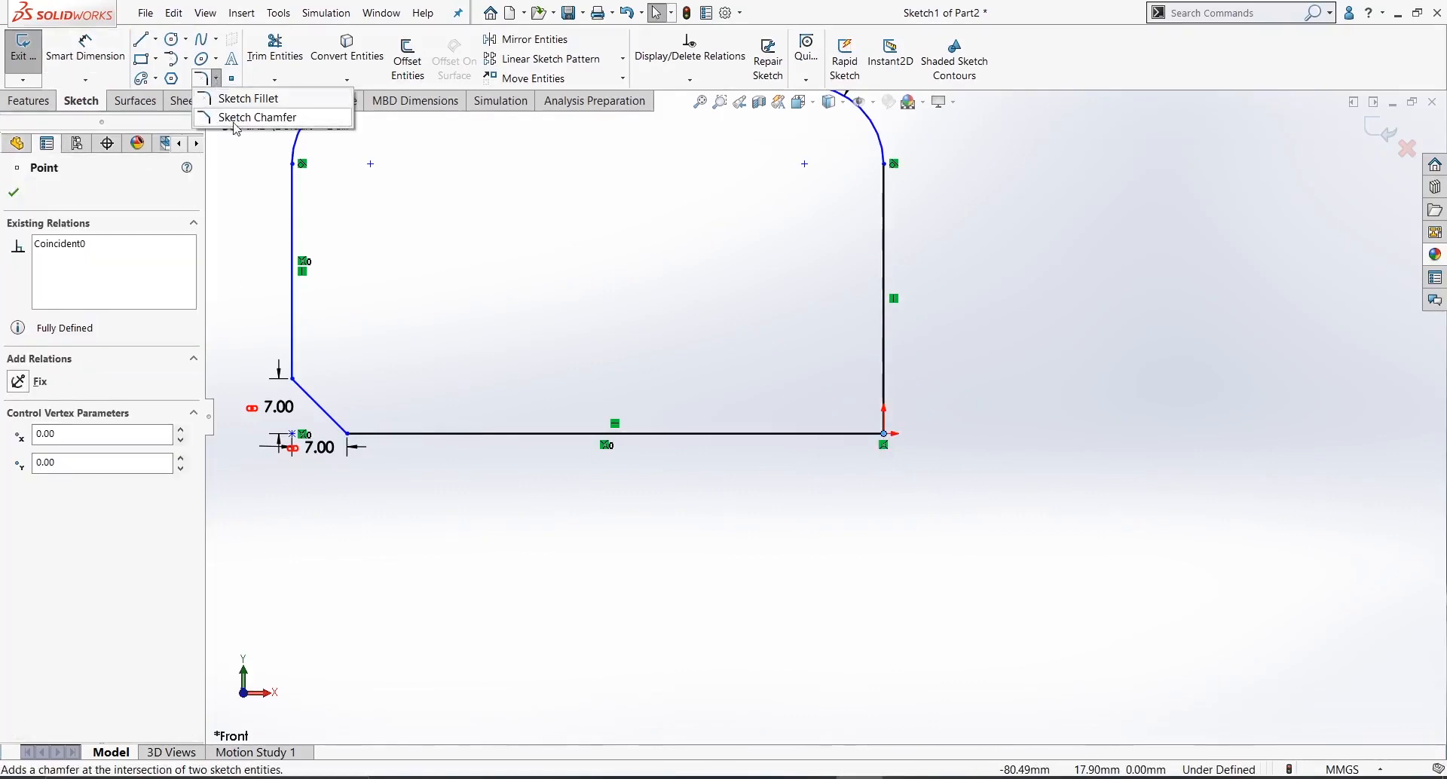
pyautogui.click(238, 119)
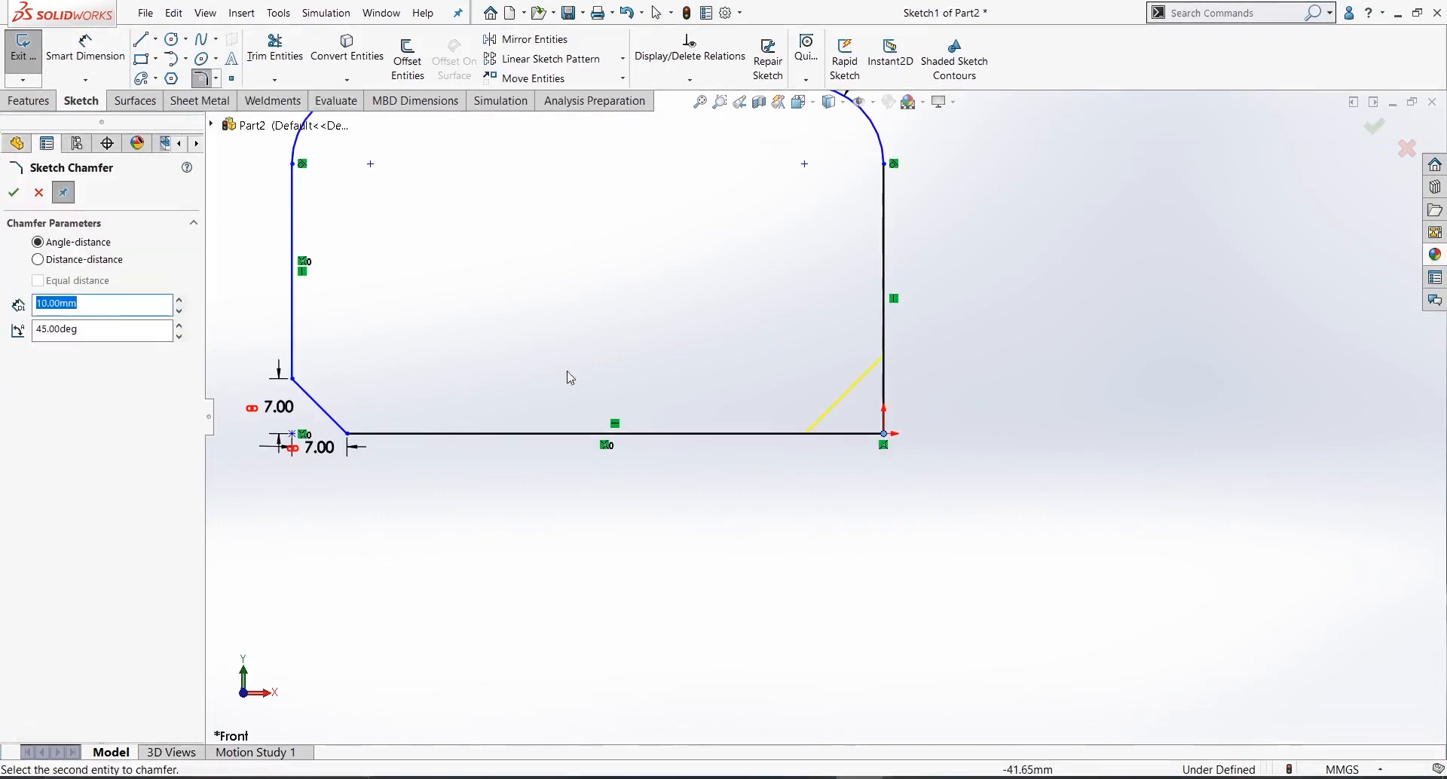
pyautogui.click(96, 333)
pyautogui.write('6')
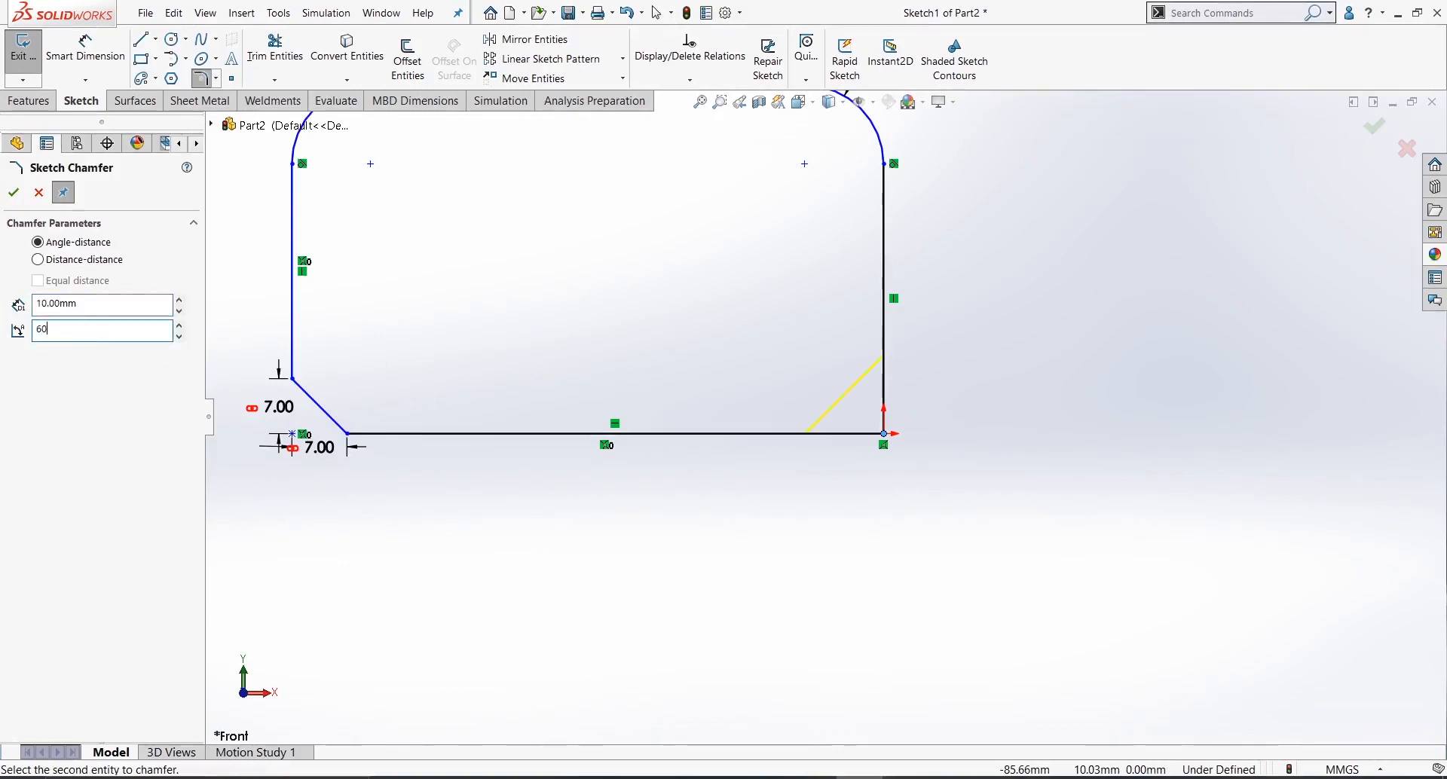
pyautogui.write('0')
pyautogui.press('Return')
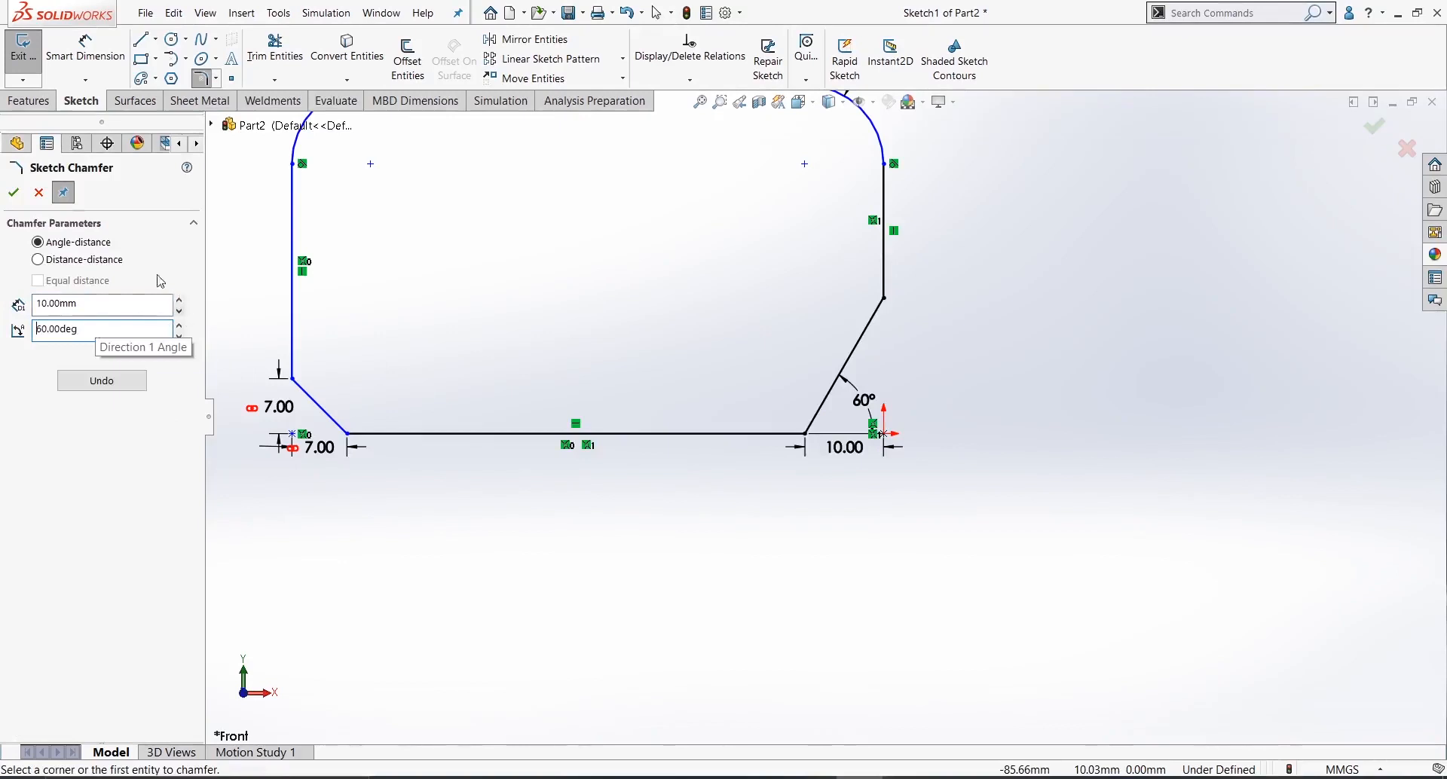
pyautogui.click(14, 192)
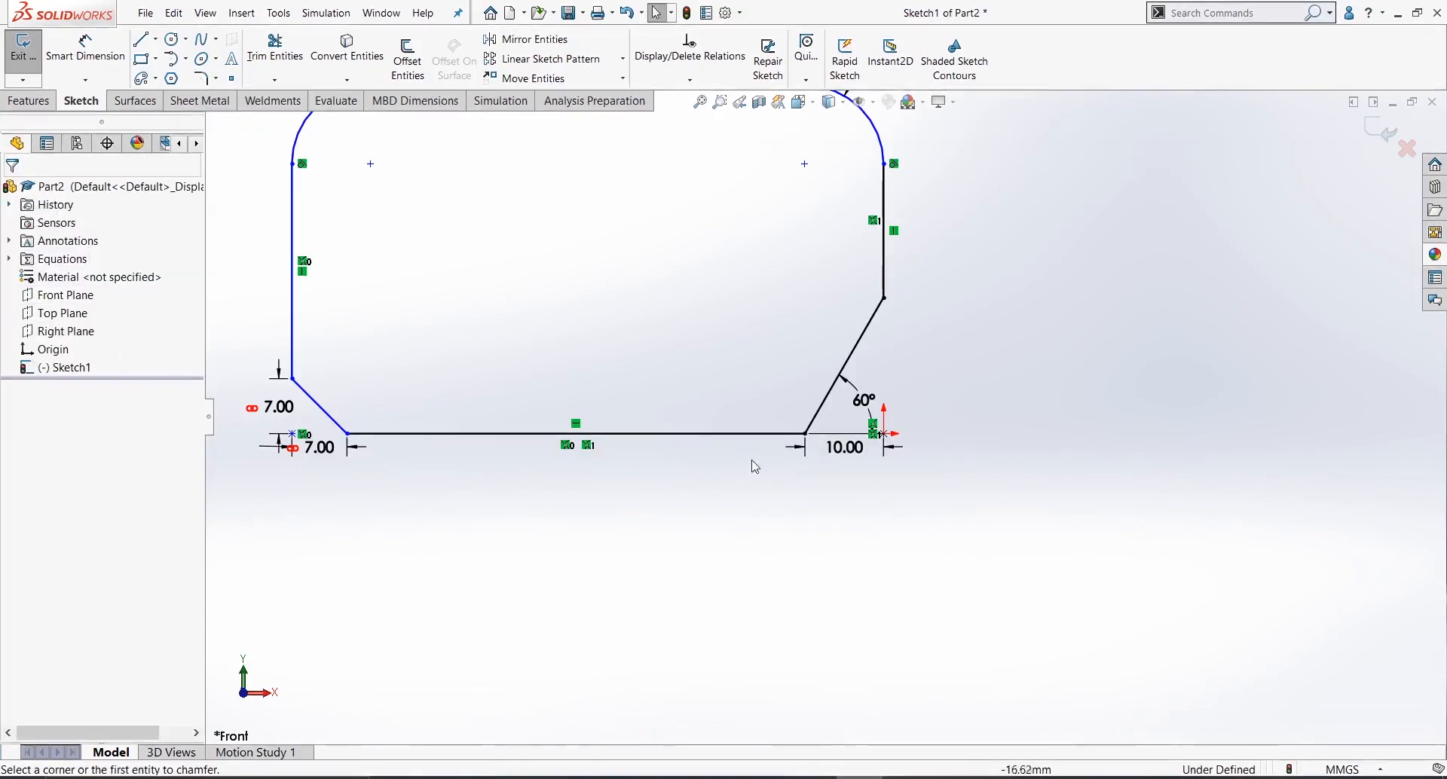
pyautogui.moveTo(841, 456); pyautogui.dragTo(843, 563)
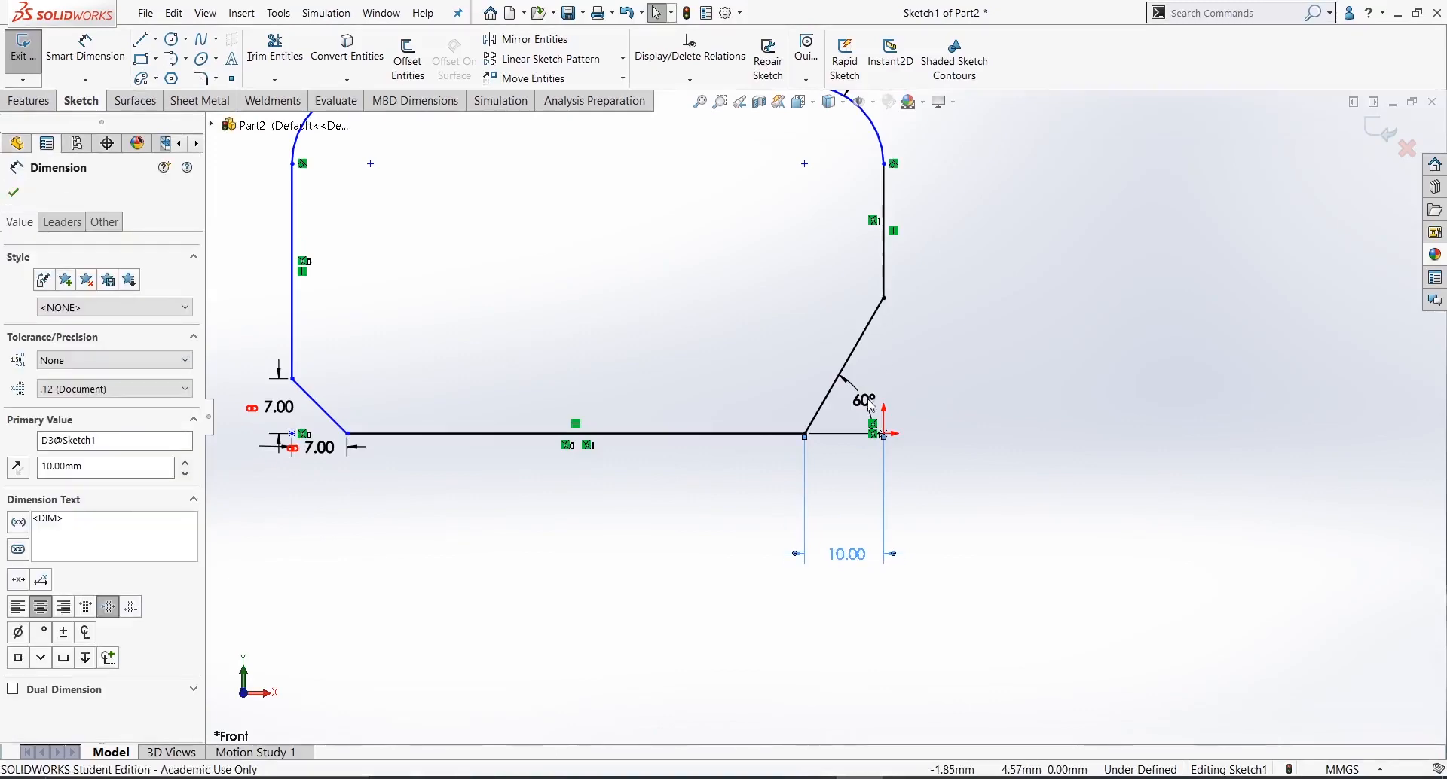
pyautogui.moveTo(864, 400); pyautogui.dragTo(981, 375)
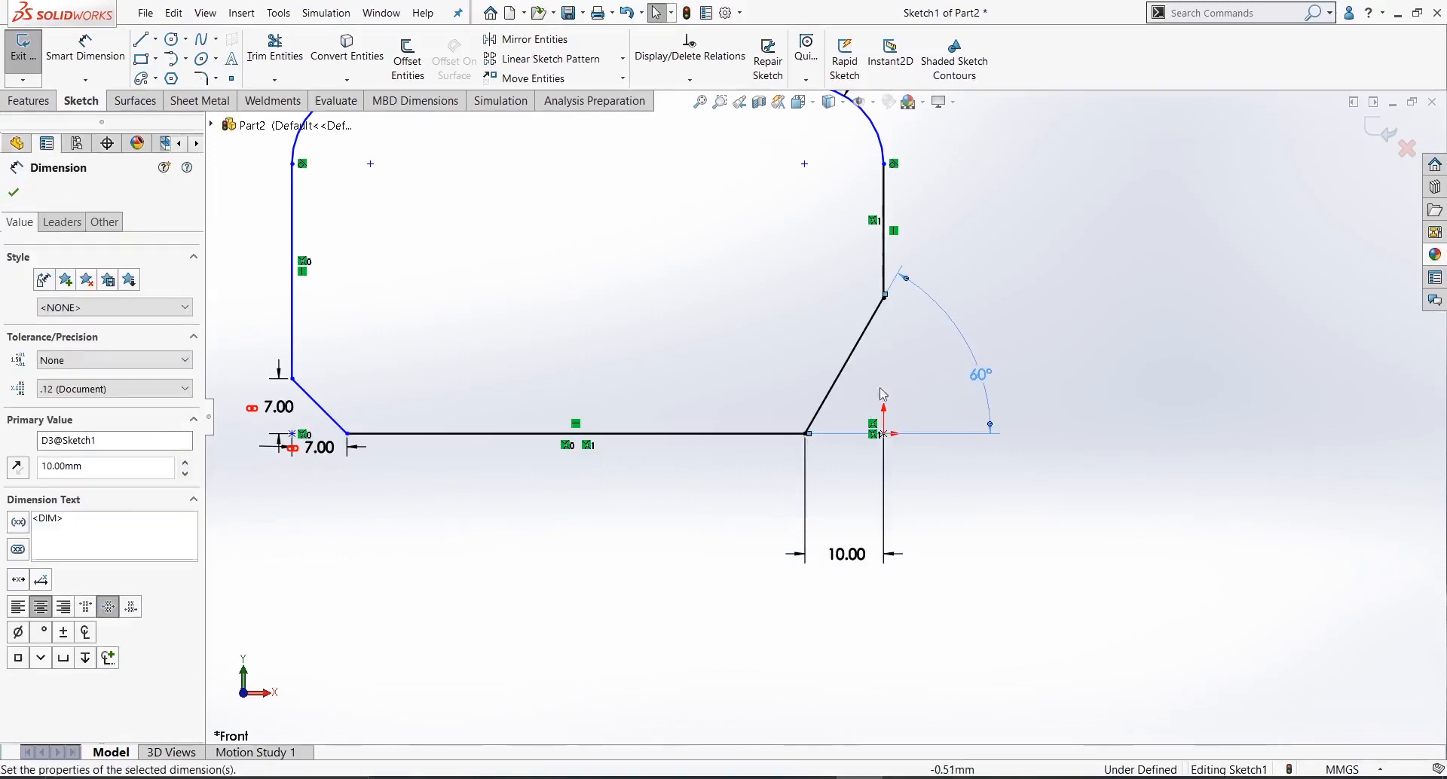
# - Preview a vertical dimension between the two endpoints of the 60-degree chamfer to check its height, without placing it
pyautogui.click(87, 62)
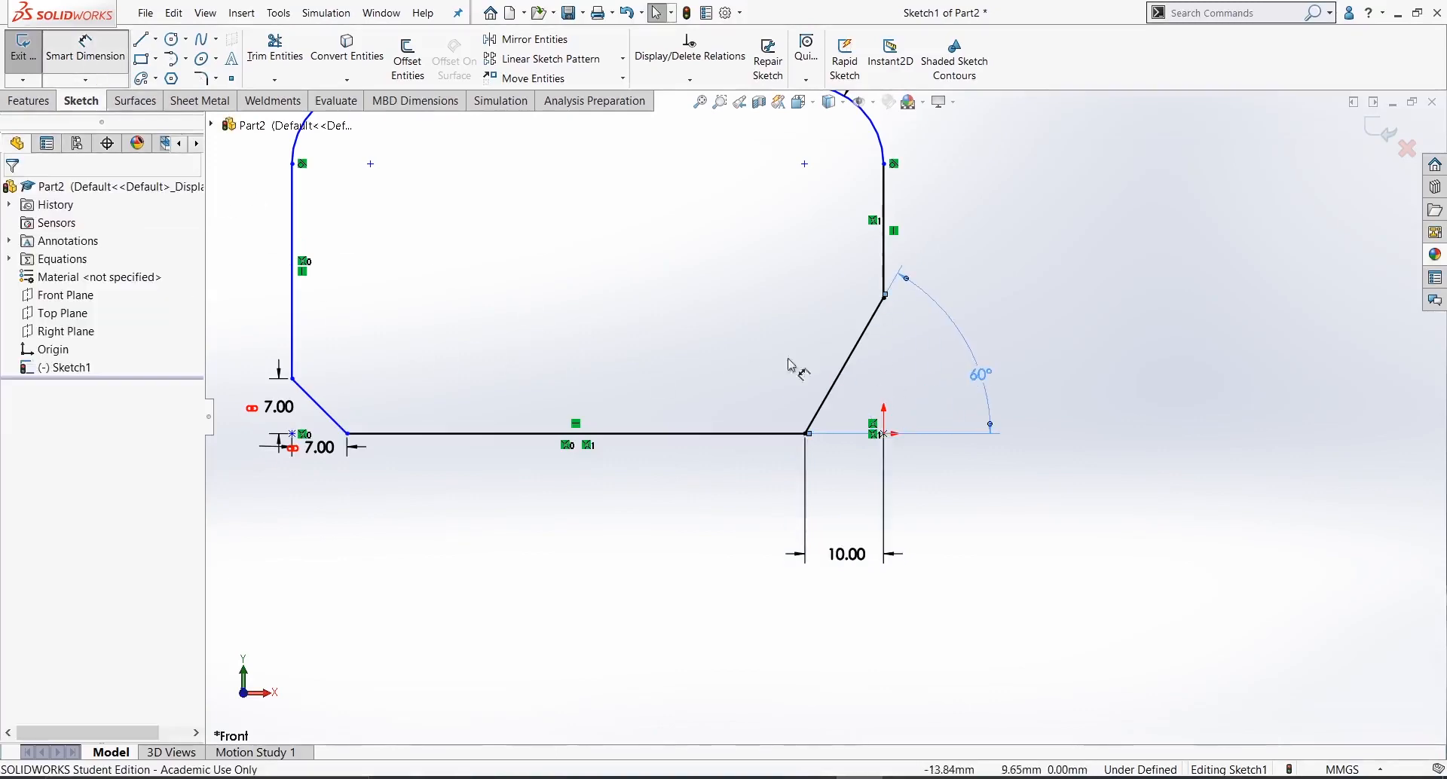
pyautogui.click(886, 299)
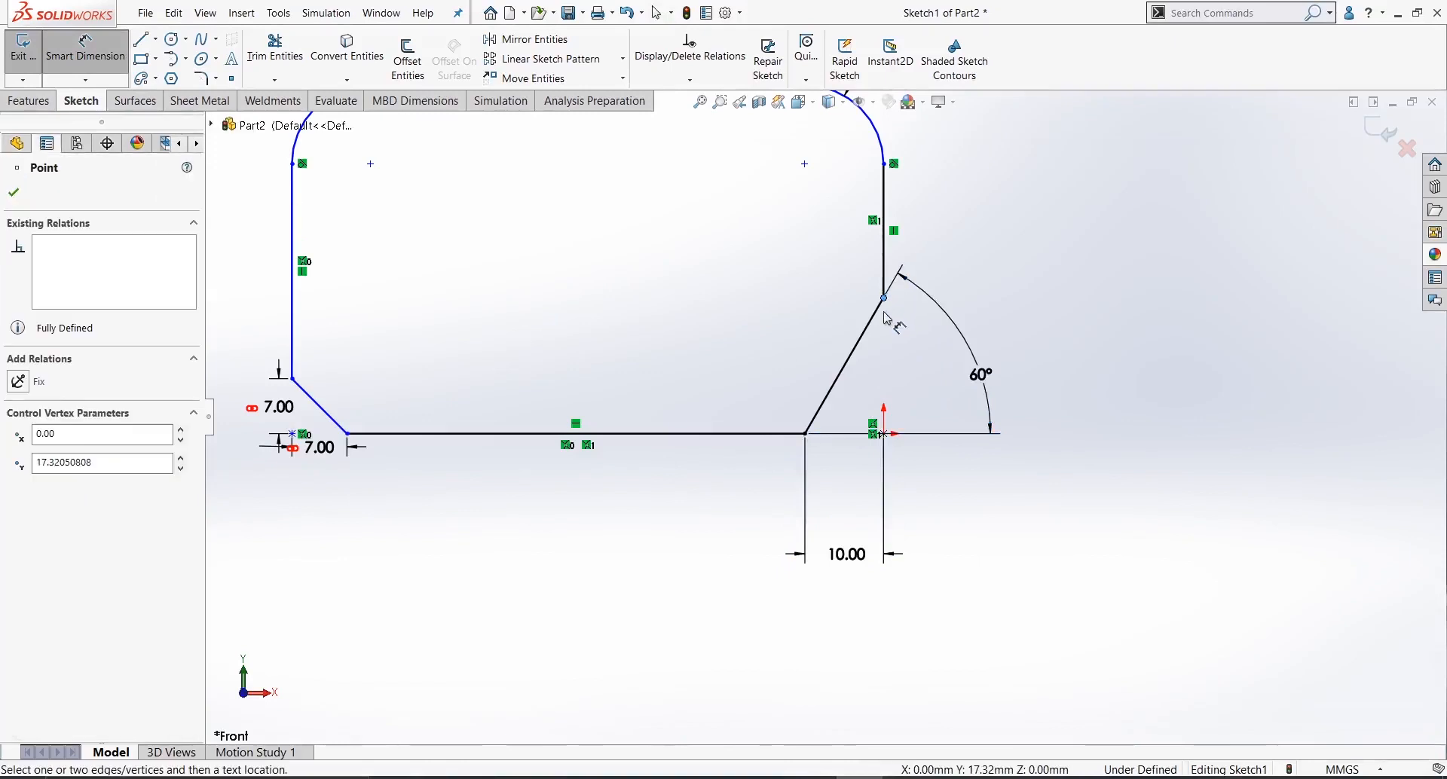
pyautogui.click(811, 436)
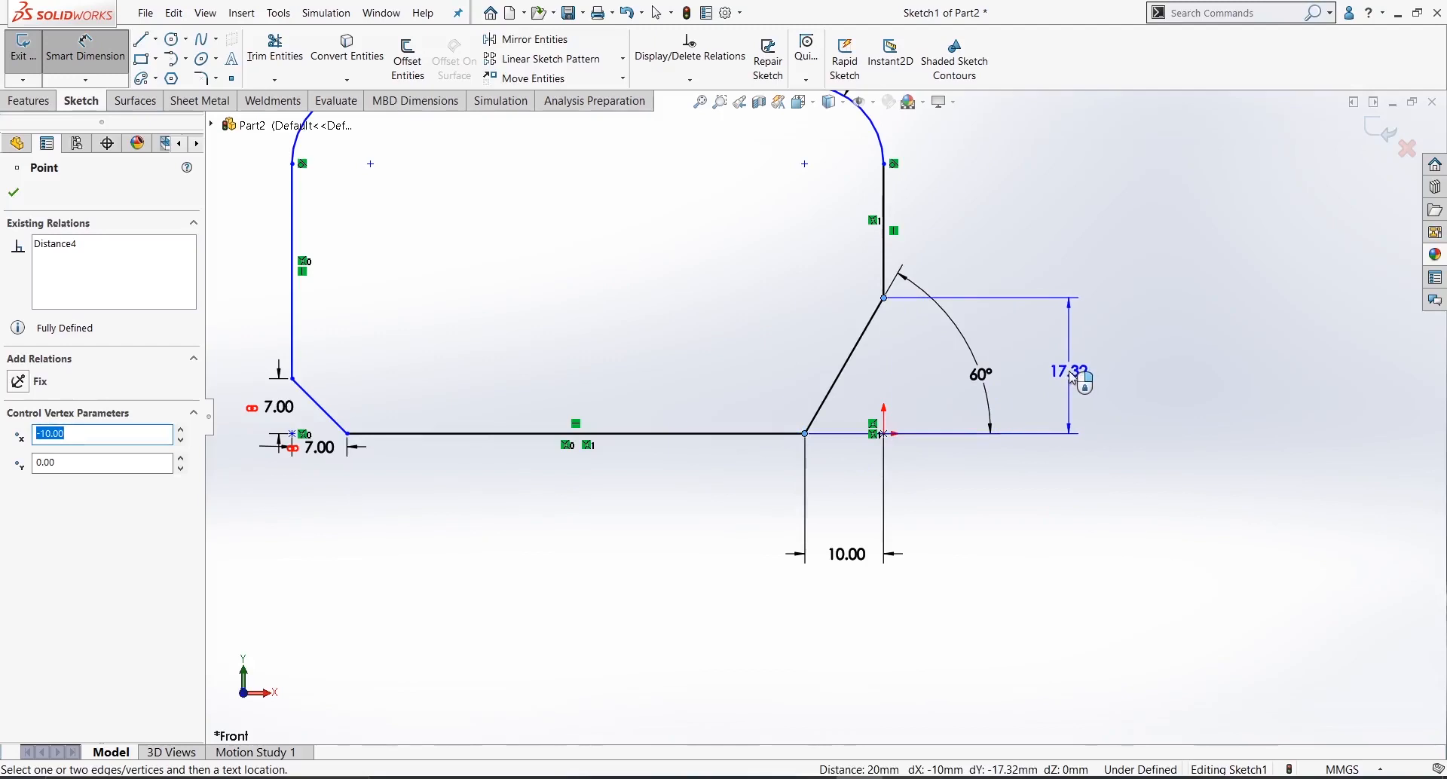
pyautogui.press('Escape')
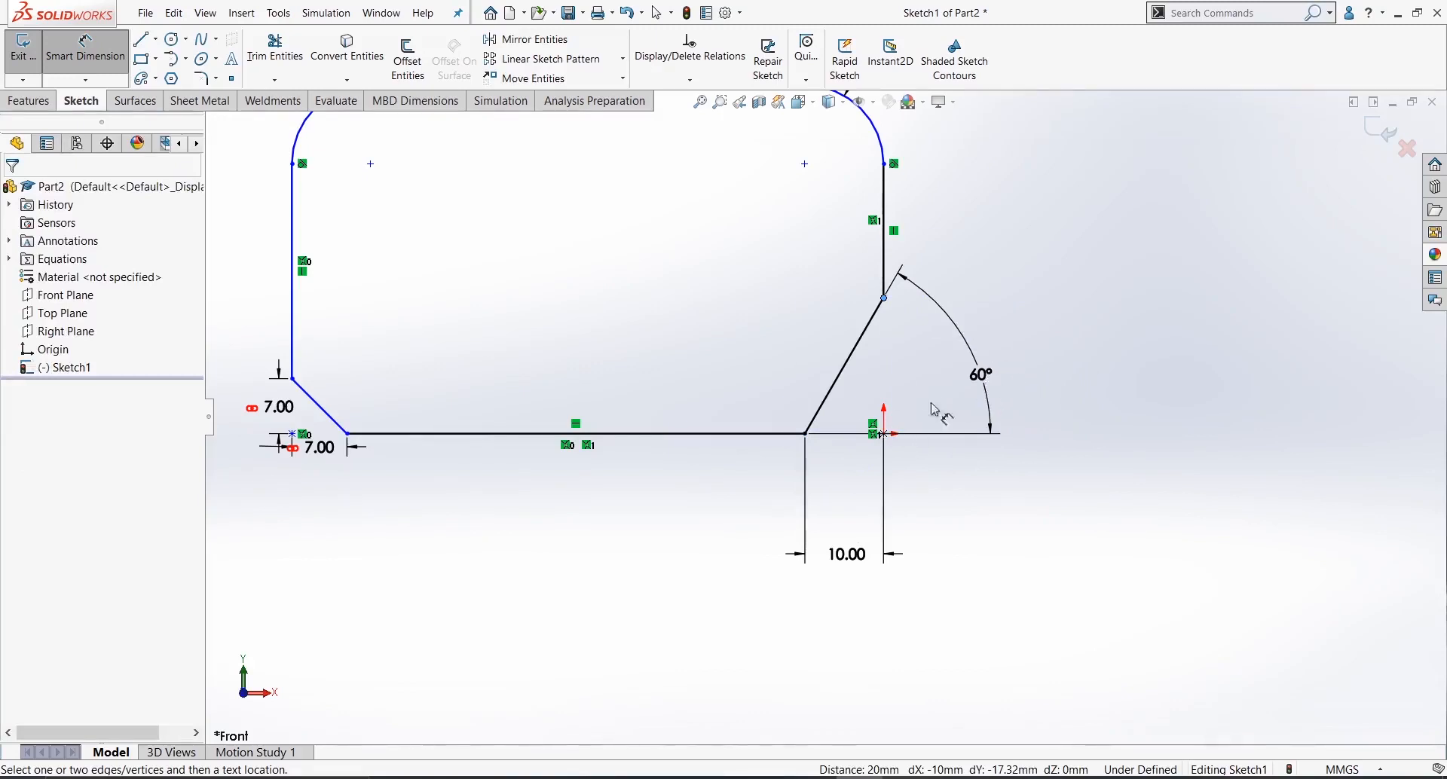
# - Preview the vertical distance from the origin to the chamfer's upper endpoint without placing it, and view the whole sketch
pyautogui.click(885, 298)
pyautogui.click(885, 434)
pyautogui.click(885, 434)
pyautogui.click(884, 299)
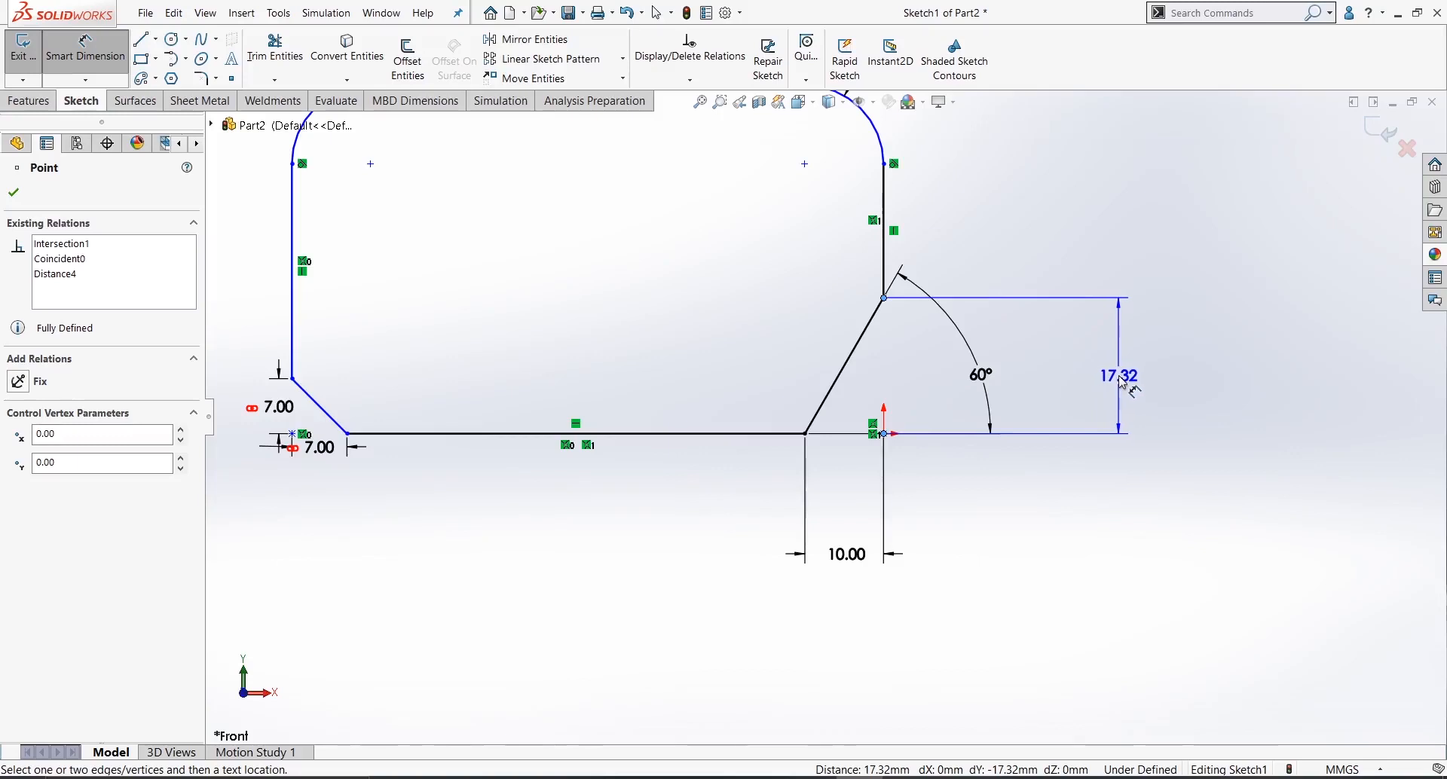
pyautogui.press('Escape')
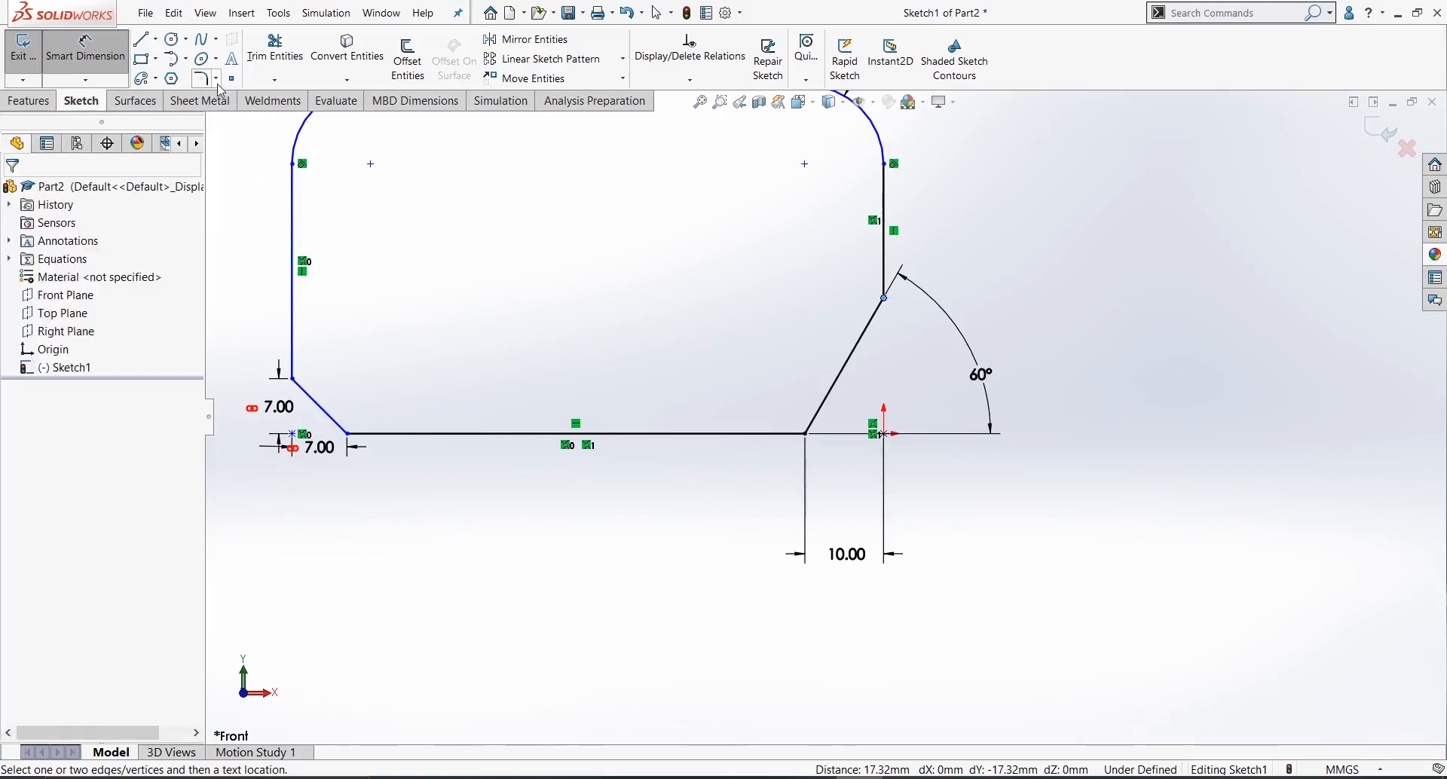
pyautogui.press('f')
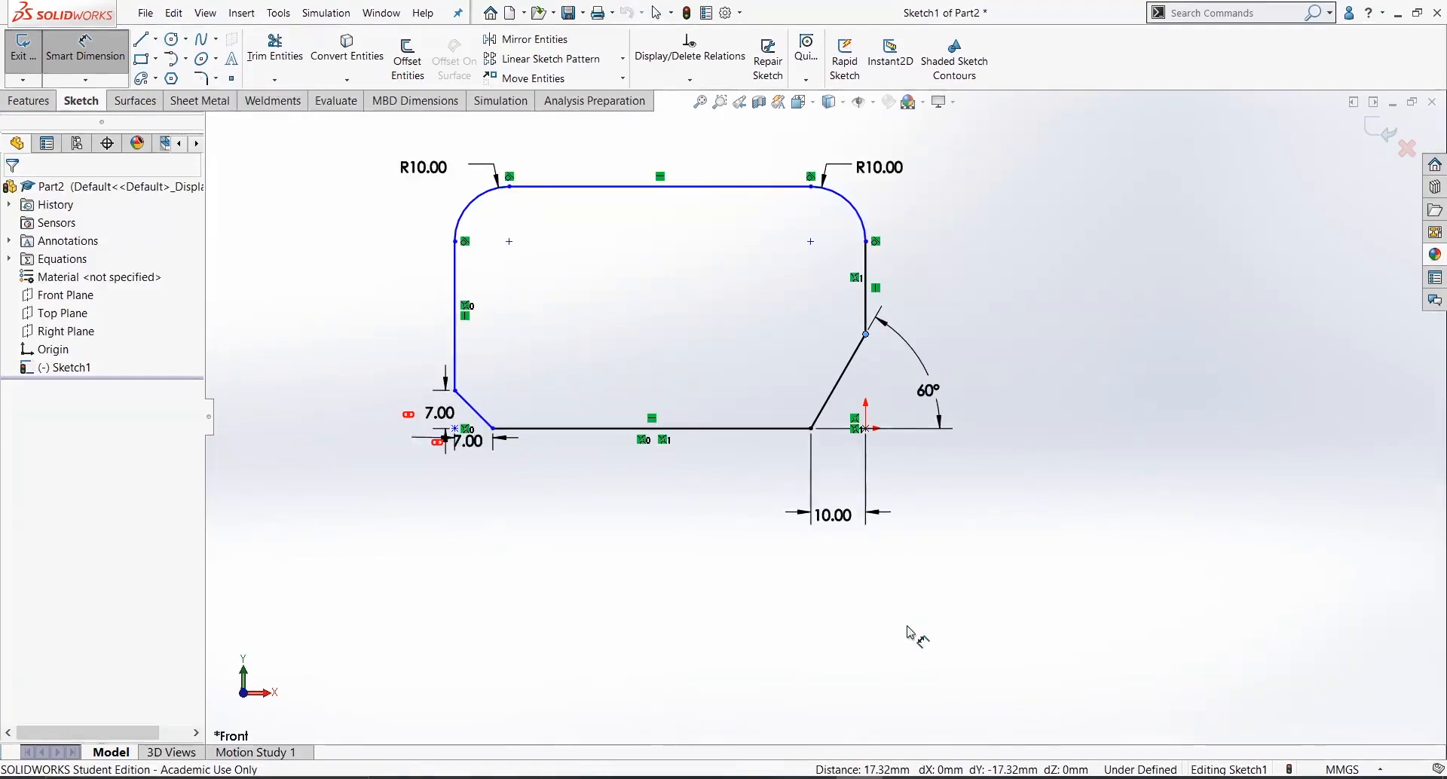